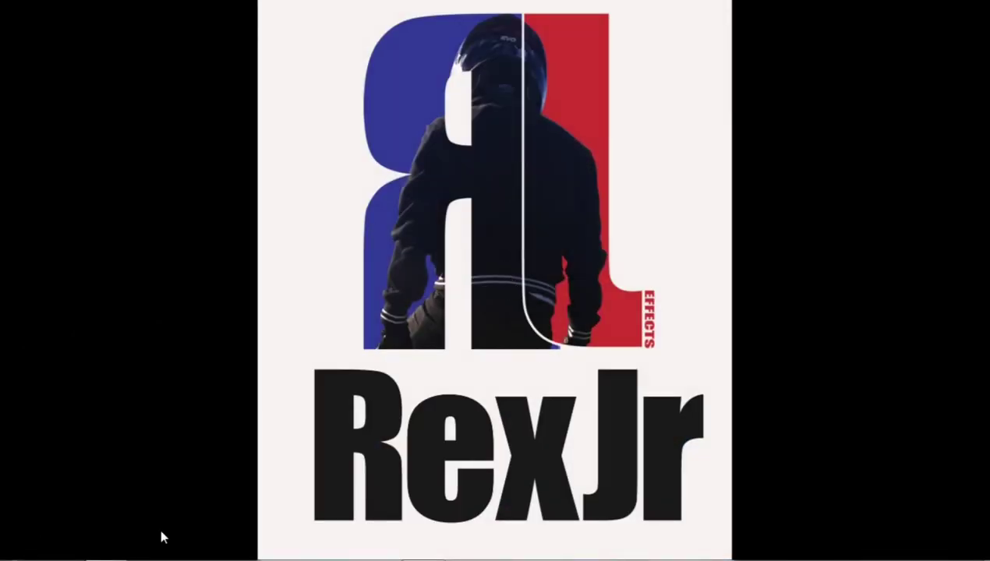
Step: Switch from the full-screen RexJr logo to the Explorer window showing the rex image folder
click(107, 548)
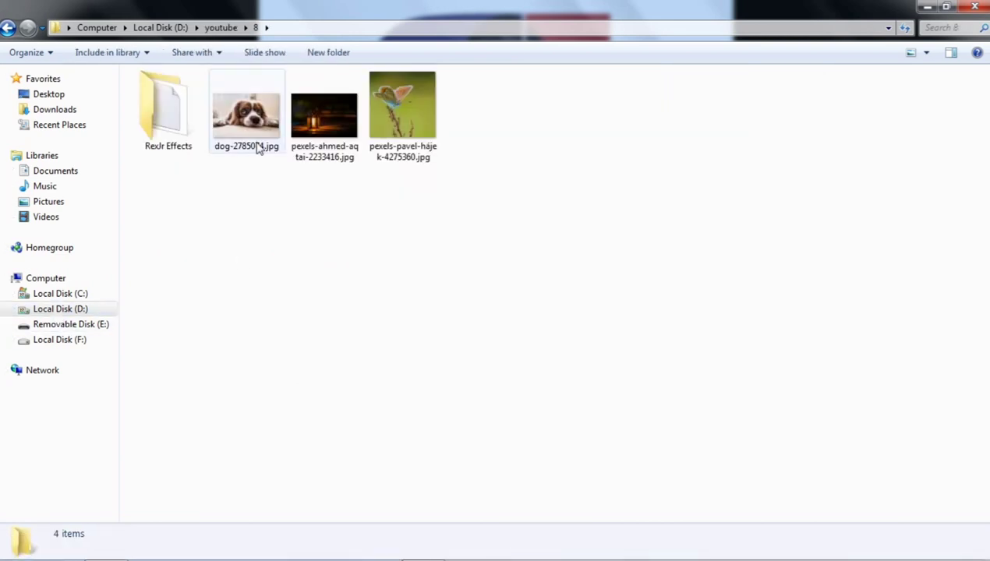
Step: Open dog-2785074.jpg in Adobe Photoshop CS6 from the Preview program list
click(257, 148)
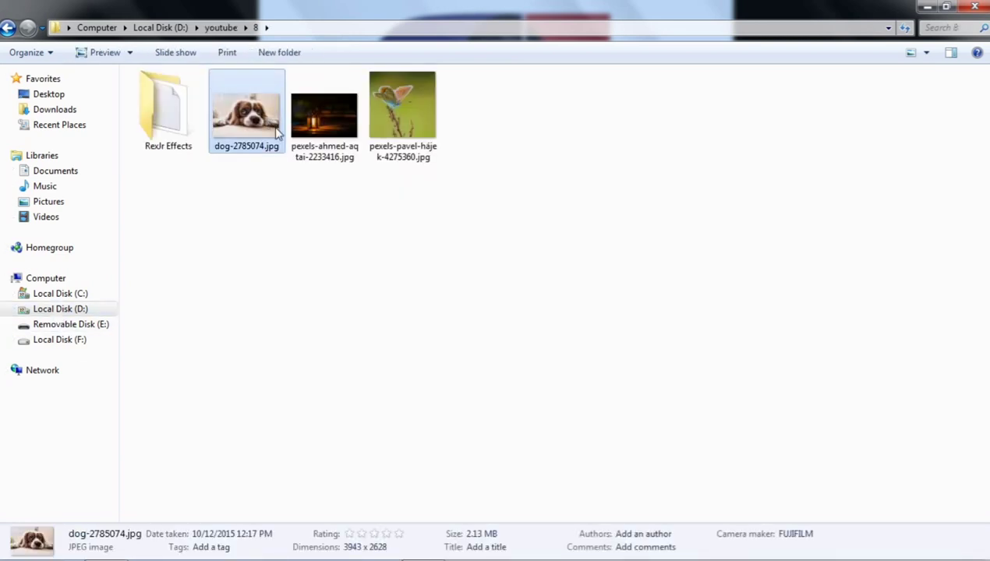
click(131, 54)
click(133, 88)
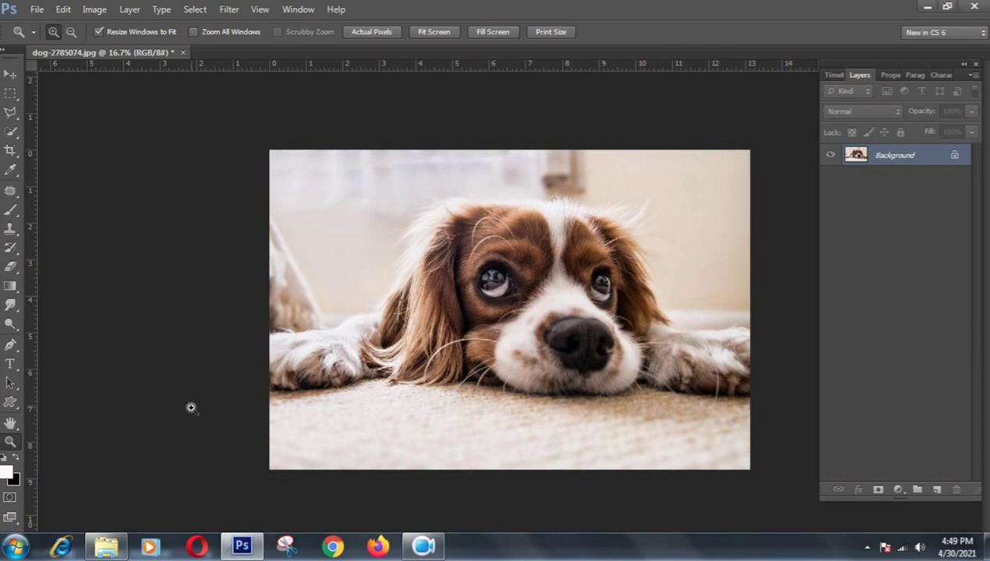
Step: Duplicate the Background layer as a new layer named puppy
right_click(887, 156)
click(889, 188)
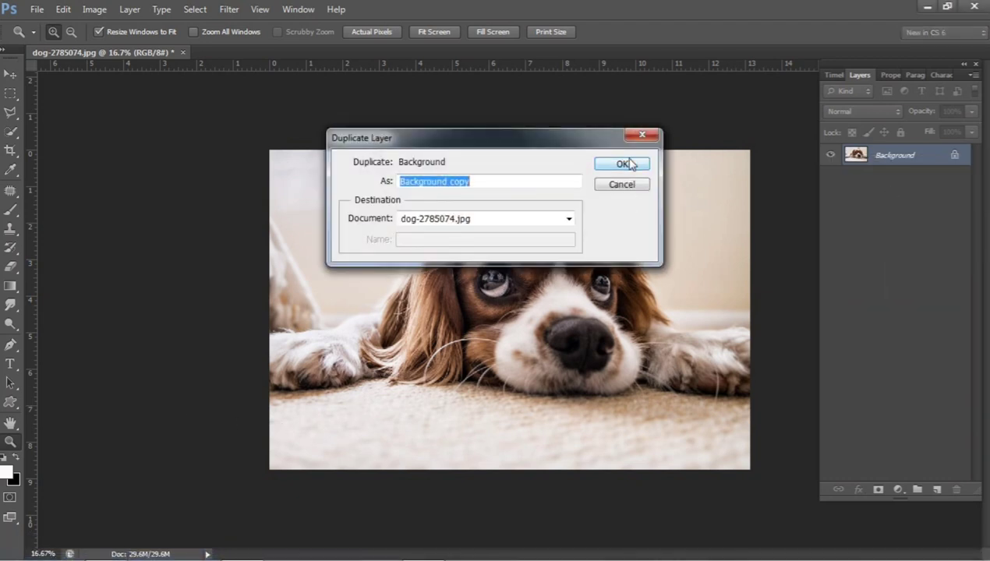
text(dog)
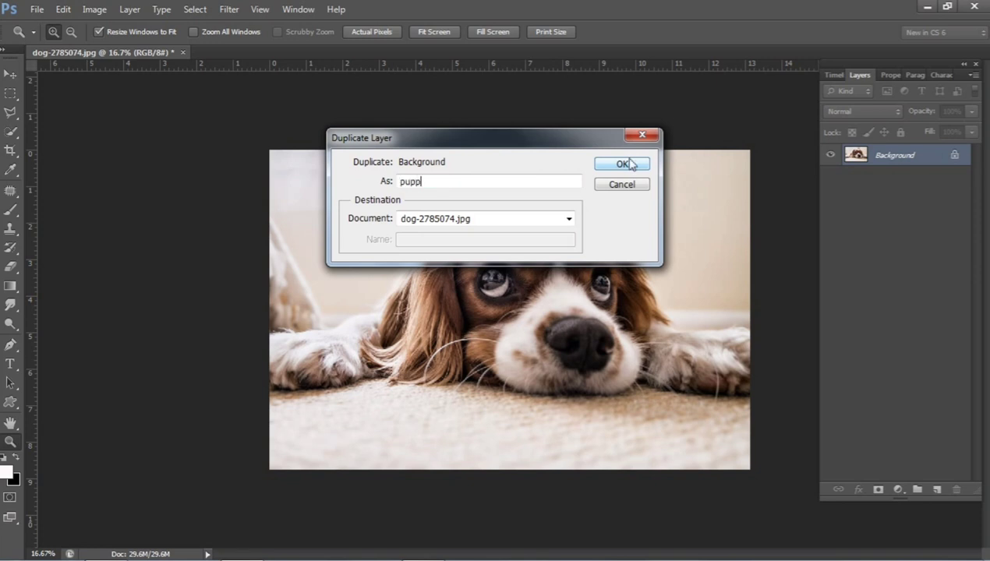
text(y)
click(630, 164)
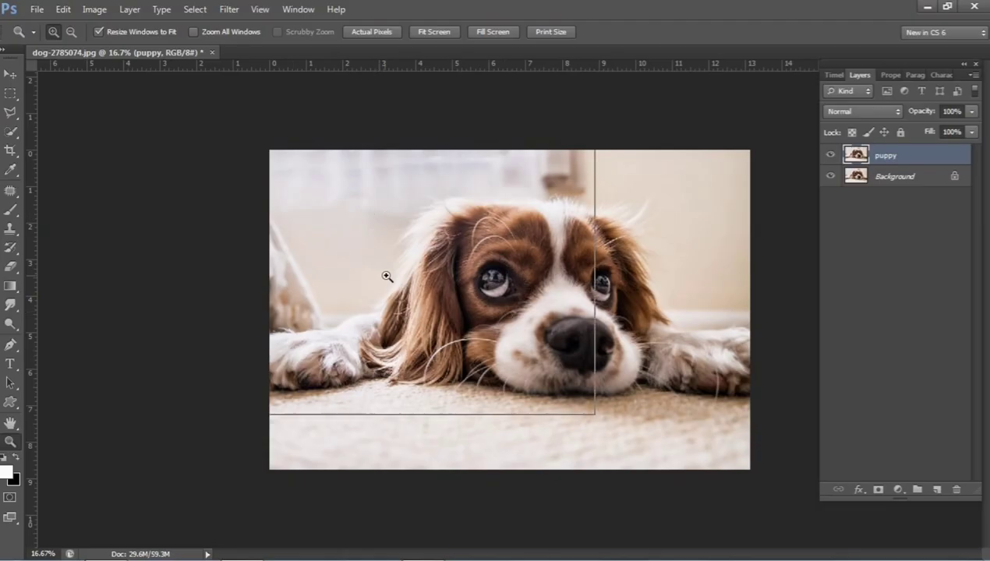
Step: Zoom in on the dog's face and add a black Solid Color fill layer above Background
click(325, 312)
click(379, 323)
click(895, 176)
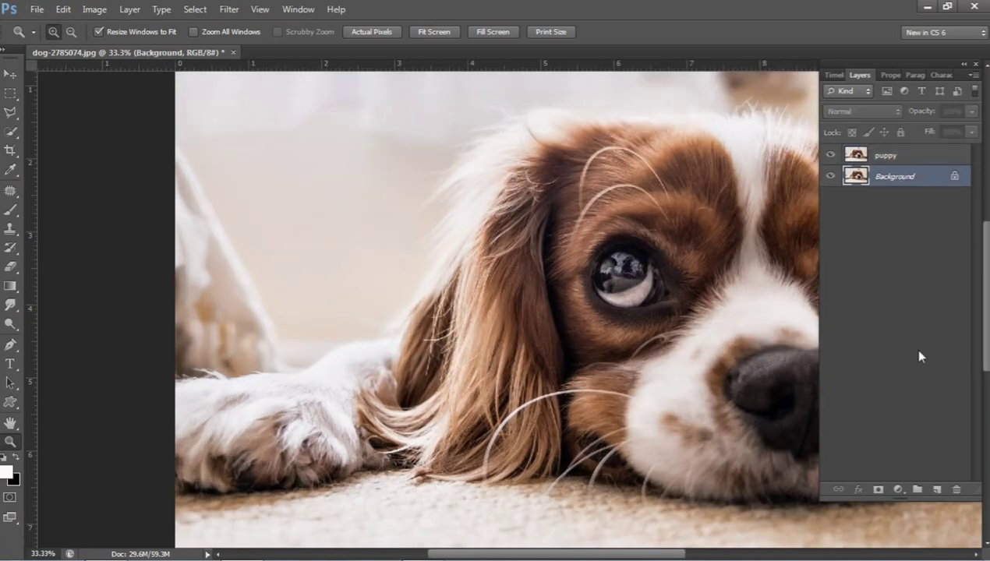
click(898, 490)
click(890, 170)
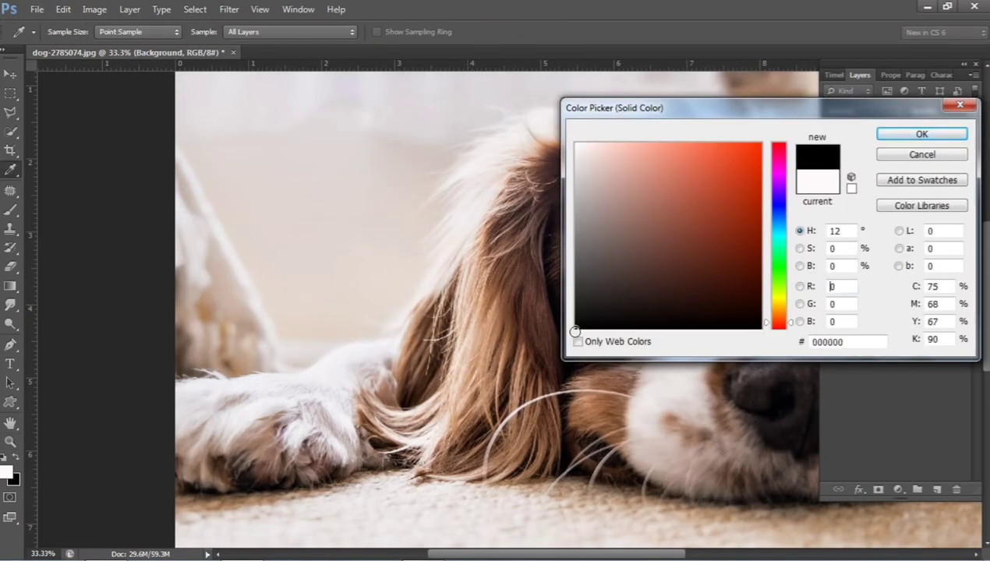
click(905, 138)
Step: Pick the Brush tool, target the Color Fill 1 mask and swap the foreground/background colours
key(w)
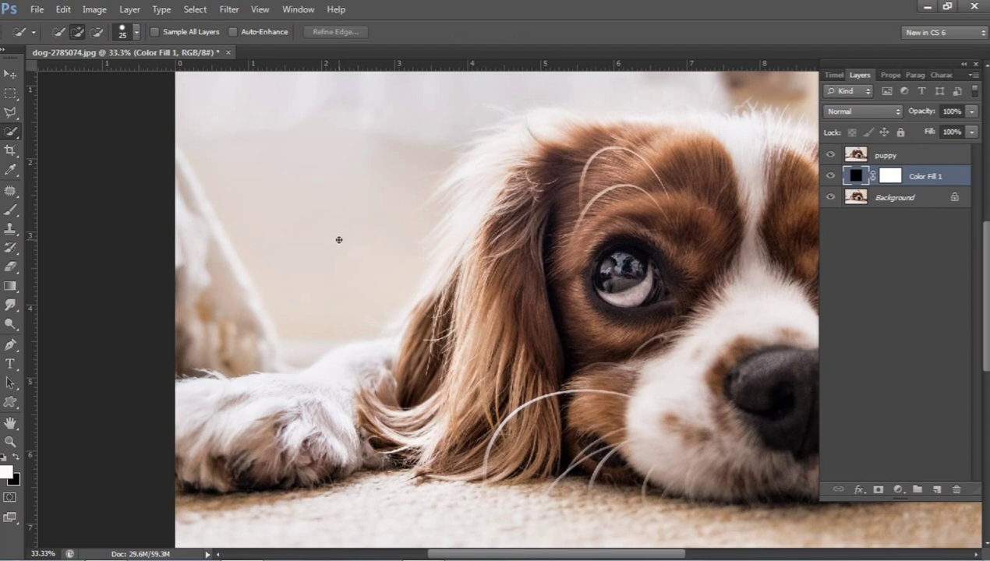
right_click(10, 210)
click(67, 206)
click(895, 156)
click(889, 177)
click(14, 458)
Step: Zoom out, restore the colours and add a layer mask to the puppy layer
key(z)
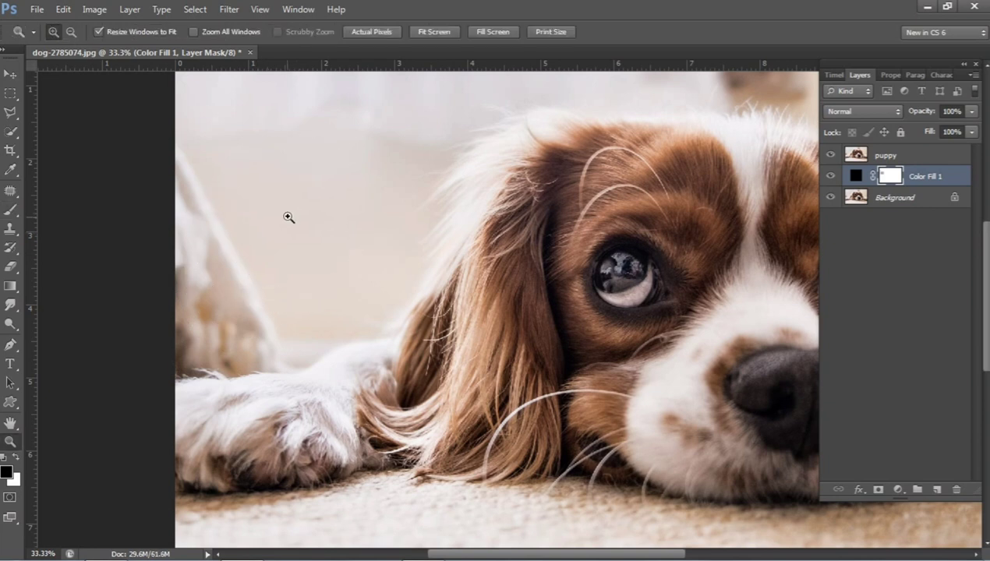
alt+click(284, 218)
key(x)
click(920, 155)
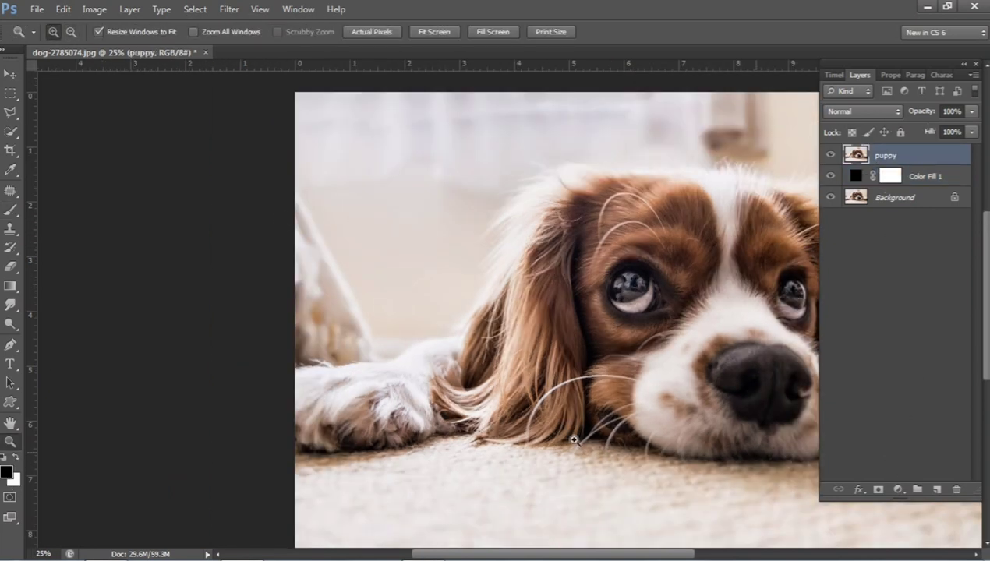
click(877, 490)
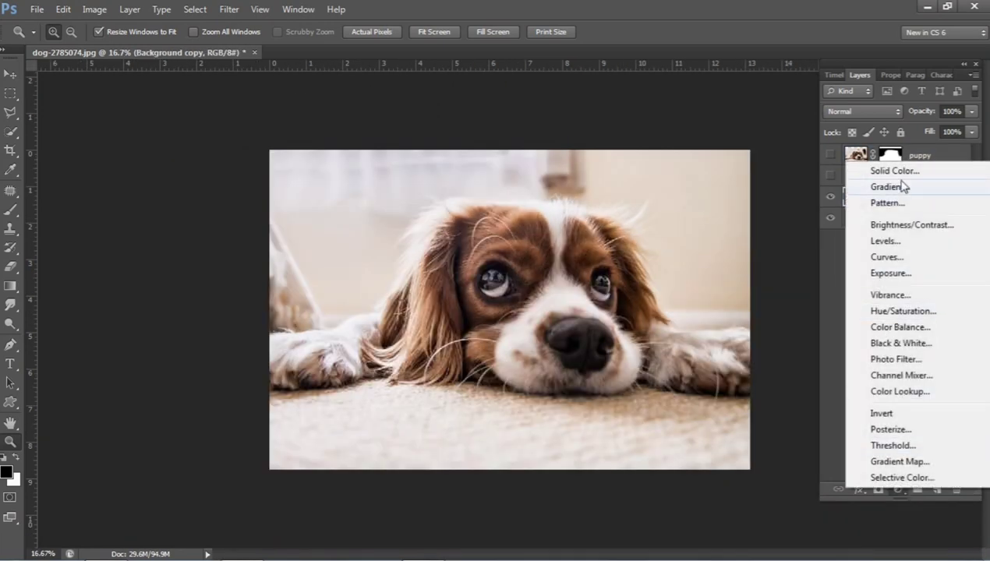
Step: Add a Brightness/Contrast adjustment with Brightness -150 and raised contrast
click(900, 226)
drag(848, 195, 929, 187)
mouse_move(896, 157)
mouse_down()
mouse_move(915, 150)
mouse_move(814, 164)
mouse_up()
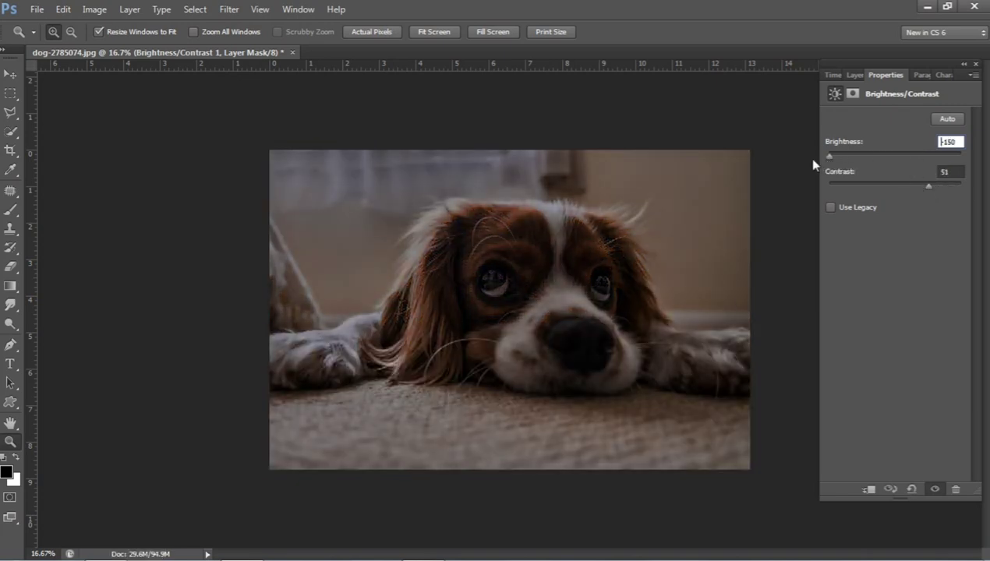
drag(950, 181, 961, 180)
Step: Collapse the side panels, zoom in to centre the dog's face, and reopen the Layers list
click(964, 67)
click(448, 199)
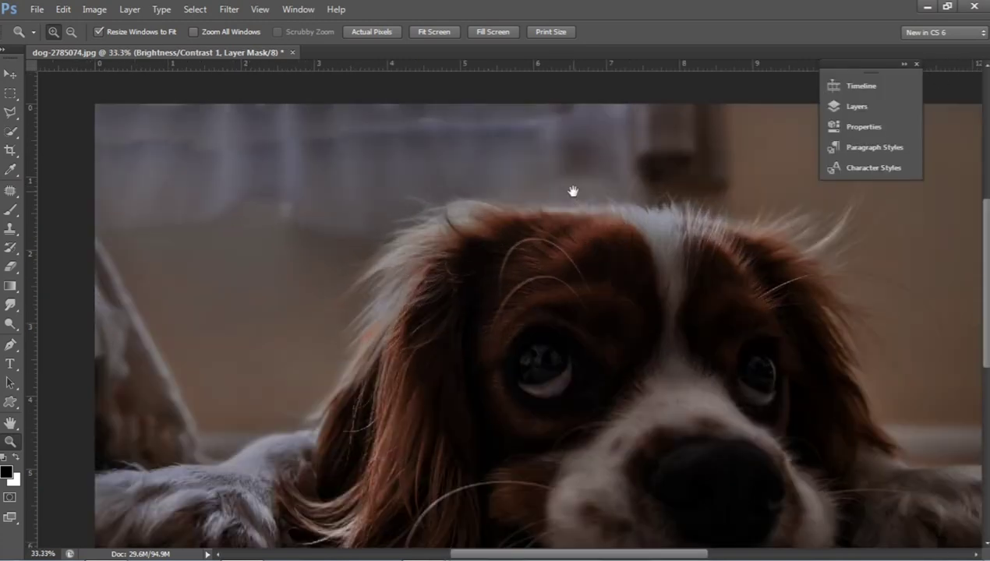
drag(574, 192, 444, 178)
key(w)
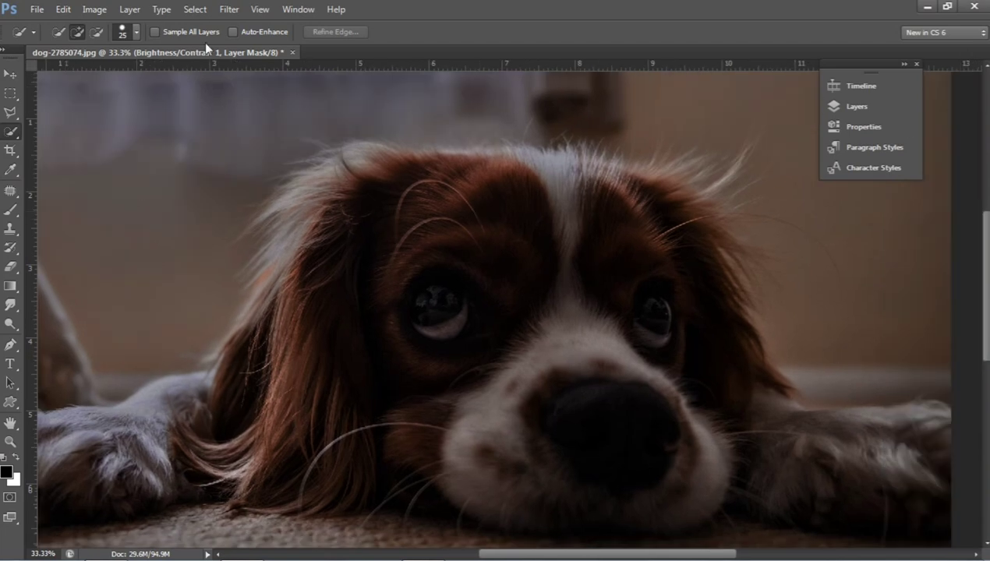
click(856, 106)
drag(866, 71, 795, 63)
click(916, 106)
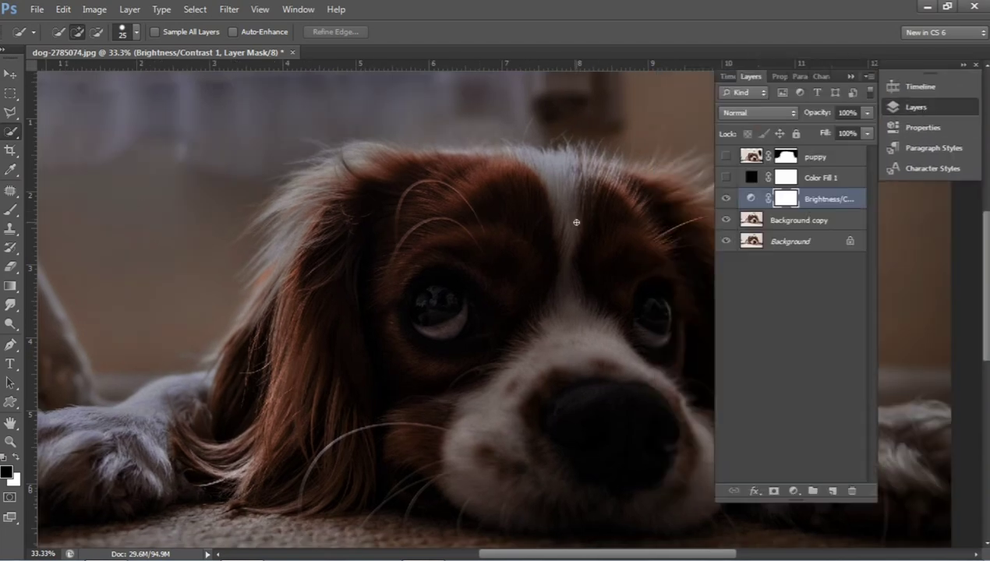
key(z)
alt+click(417, 183)
Step: Undo the puppy and fill layers, then convert the photo and Brightness/Contrast layers into one smart object
click(800, 218)
key(ctrl+alt+z)
key(ctrl+alt+z)
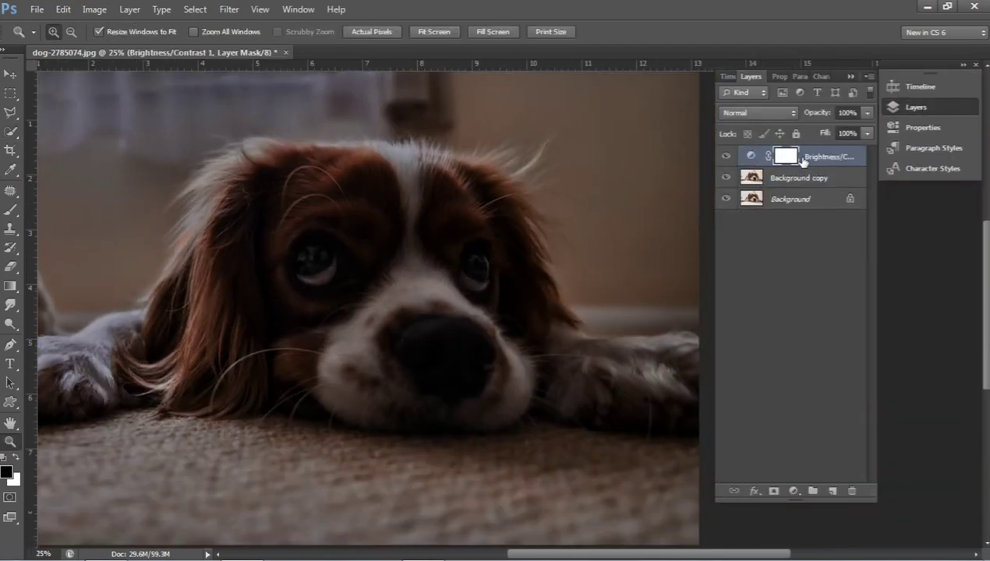
click(819, 176)
ctrl+click(810, 155)
right_click(811, 154)
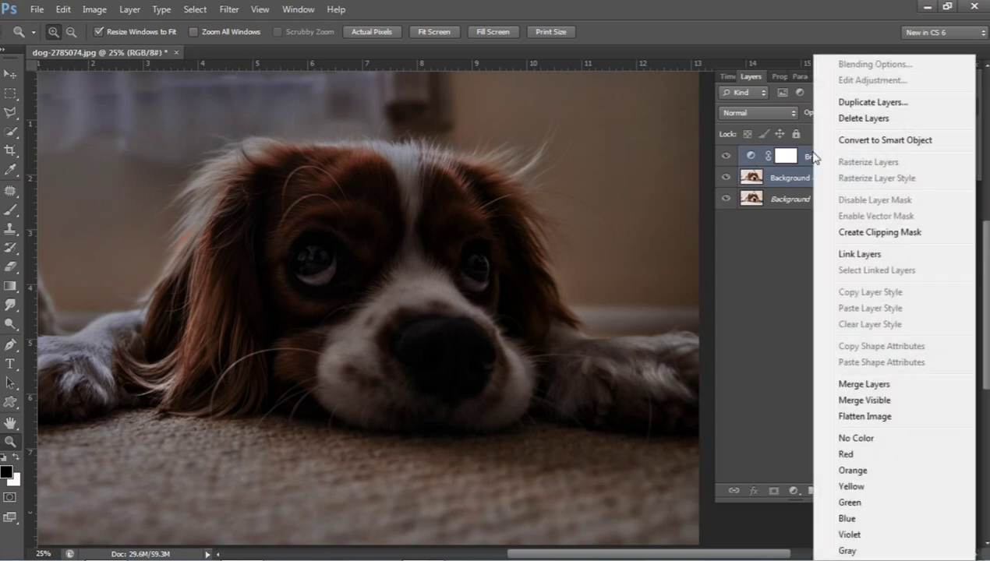
click(888, 141)
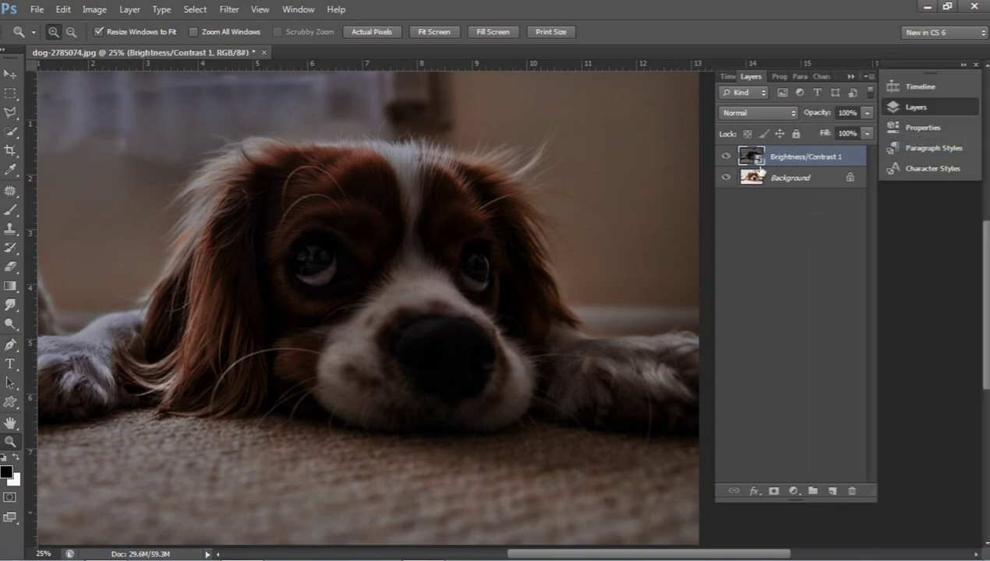
drag(248, 175, 333, 193)
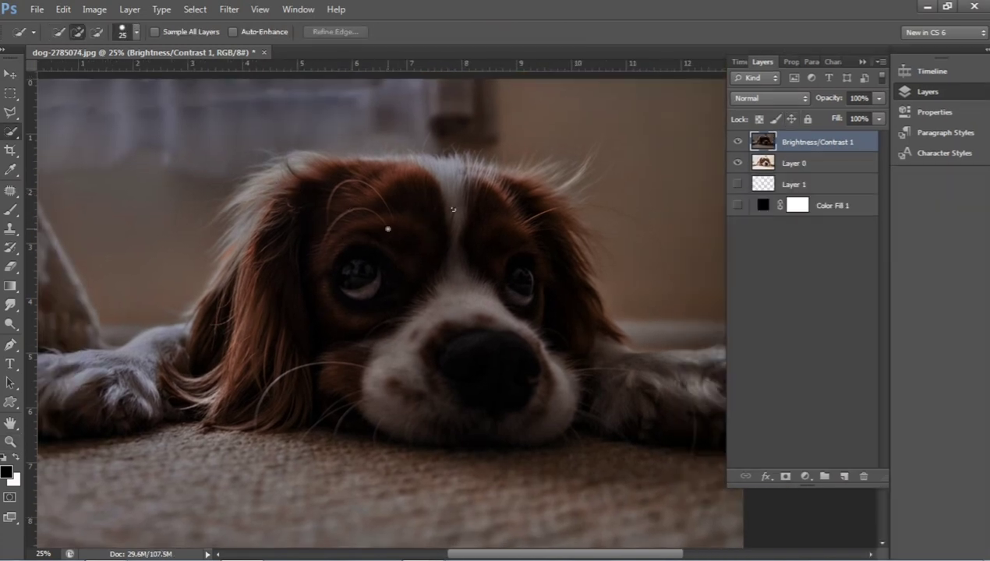
Step: Select the dog's forehead, then trace a lasso outline around its head and ears
drag(421, 201, 447, 168)
drag(569, 211, 536, 188)
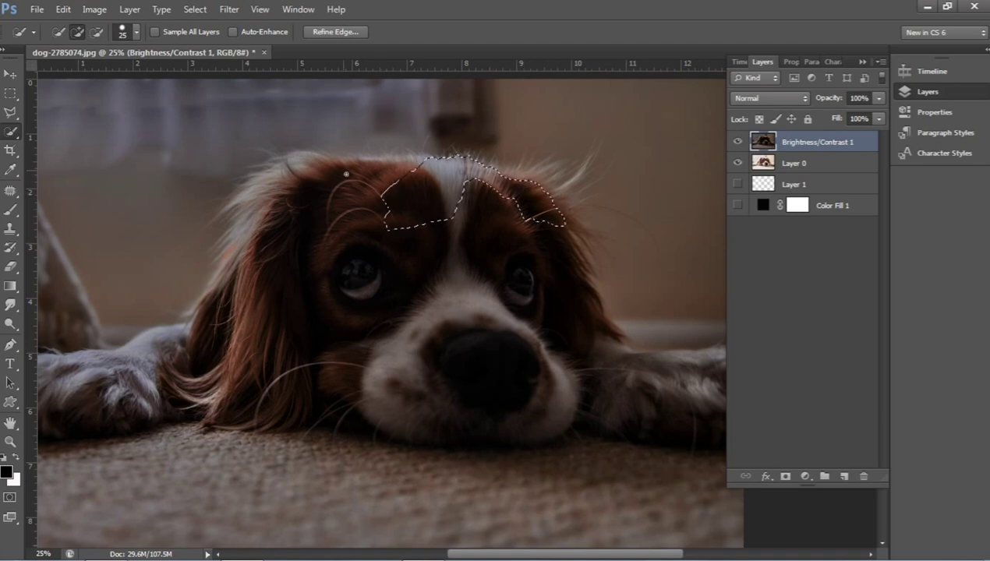
click(10, 112)
click(188, 307)
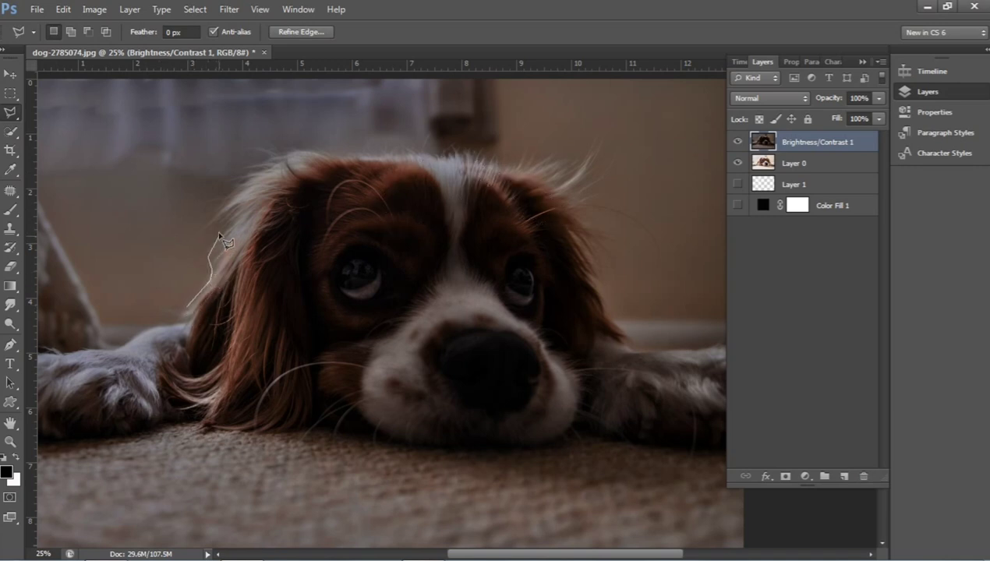
mouse_move(196, 233)
mouse_down()
mouse_move(294, 146)
mouse_move(592, 137)
mouse_move(626, 283)
mouse_move(724, 344)
mouse_move(265, 393)
mouse_move(355, 344)
mouse_up()
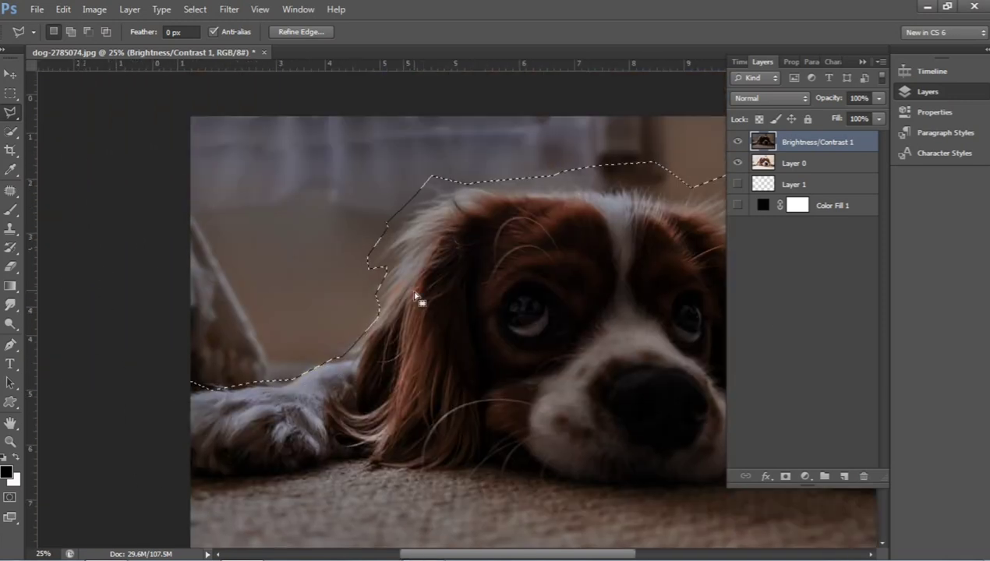
scroll(420, 292, right, 5)
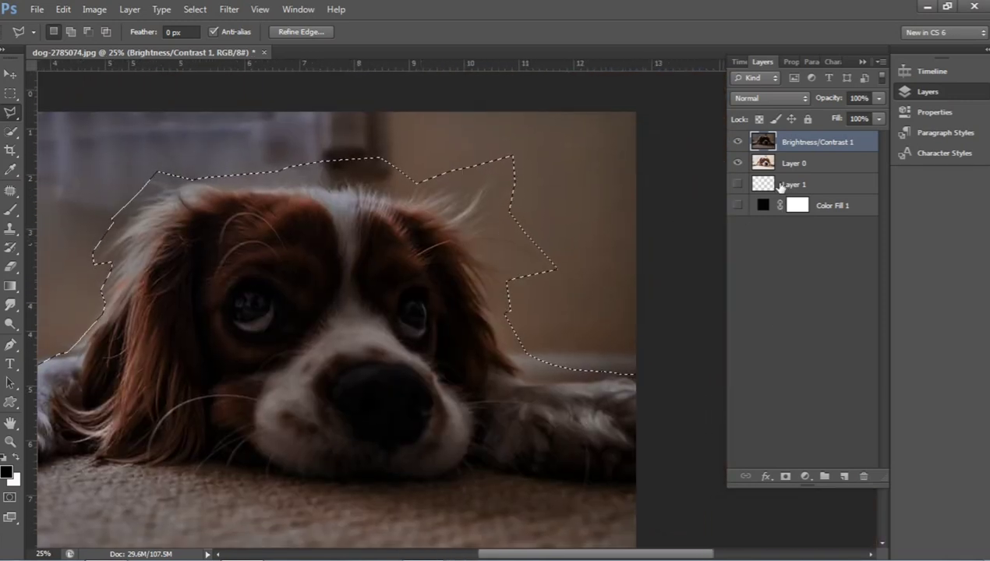
Step: Refine the selection edge, shifting it to -36 and cleaning up the ears and head
click(303, 32)
drag(811, 198, 869, 199)
drag(856, 295, 842, 294)
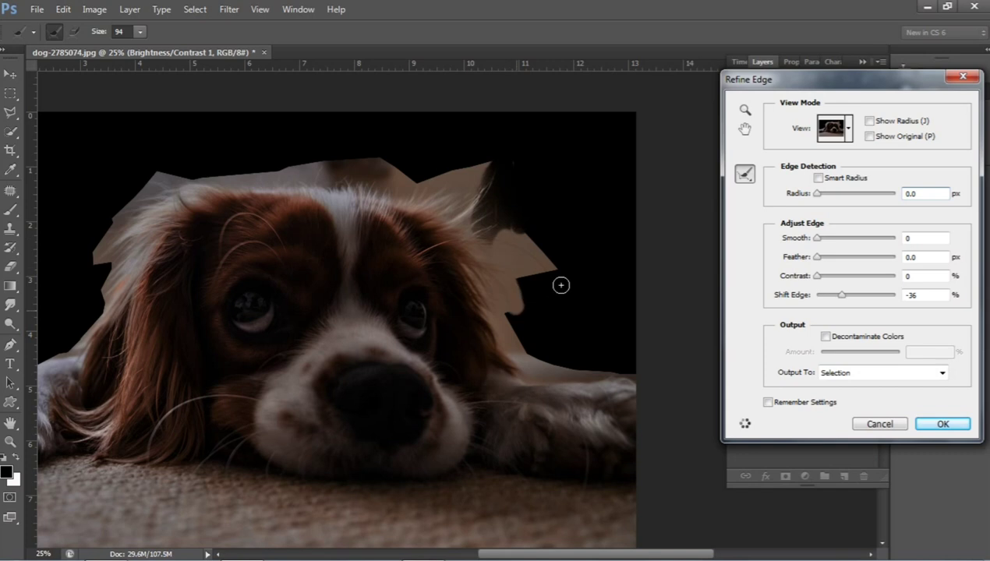
key(shift+e)
key(shift+e)
mouse_move(597, 329)
mouse_down()
mouse_move(514, 220)
mouse_move(522, 314)
mouse_move(552, 353)
mouse_move(535, 225)
mouse_move(491, 161)
mouse_move(399, 158)
mouse_up()
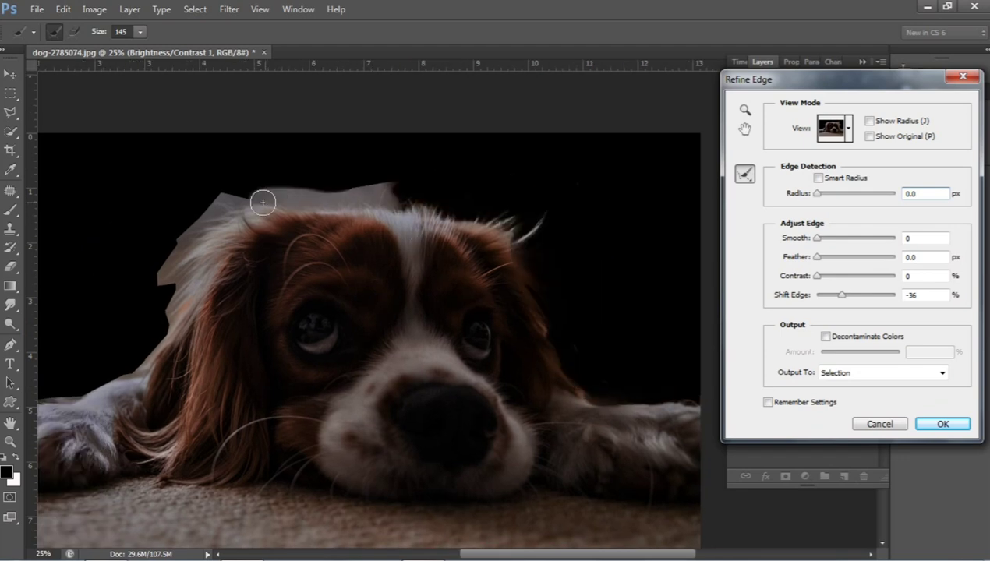
mouse_move(262, 203)
mouse_down()
mouse_move(405, 204)
mouse_move(159, 413)
mouse_move(281, 350)
mouse_up()
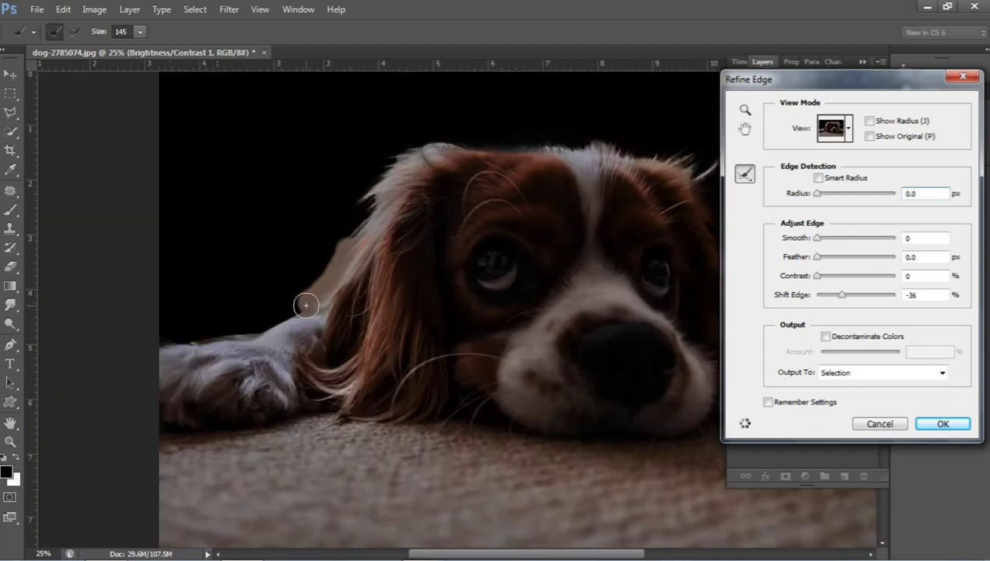
drag(367, 205, 374, 208)
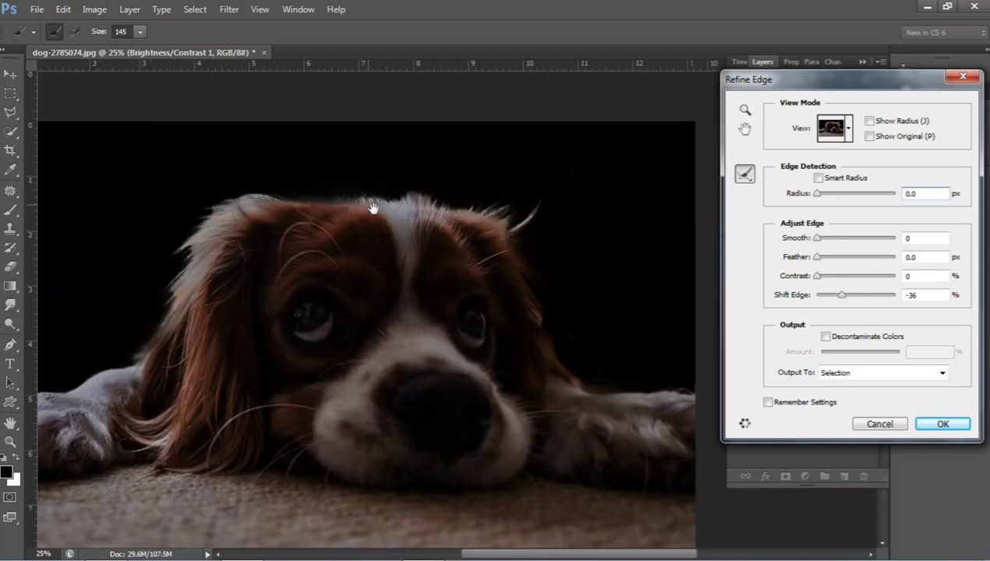
click(943, 424)
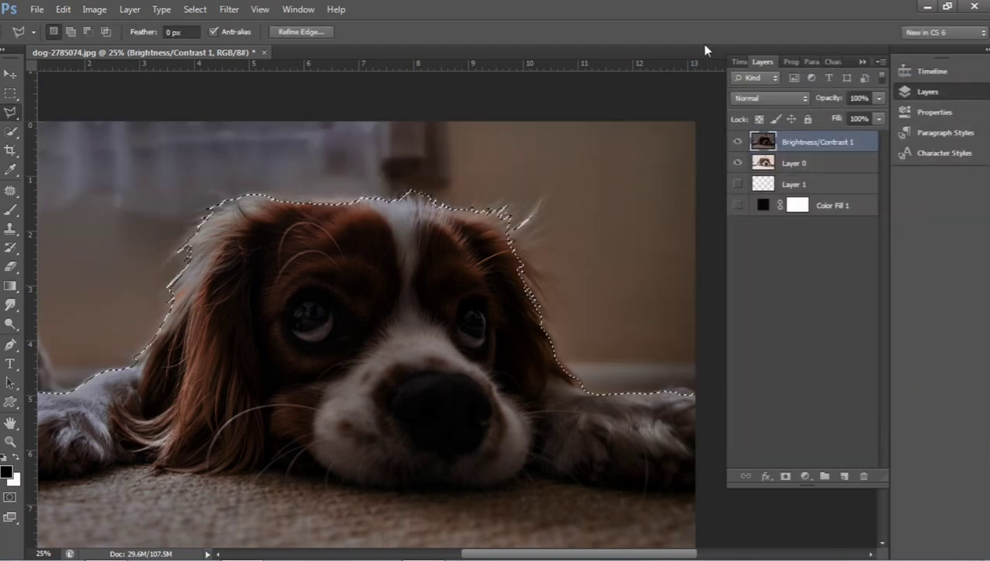
Step: Copy the selected dog to a new Layer 2, hide the other layers and zoom out
click(789, 164)
key(ctrl+j)
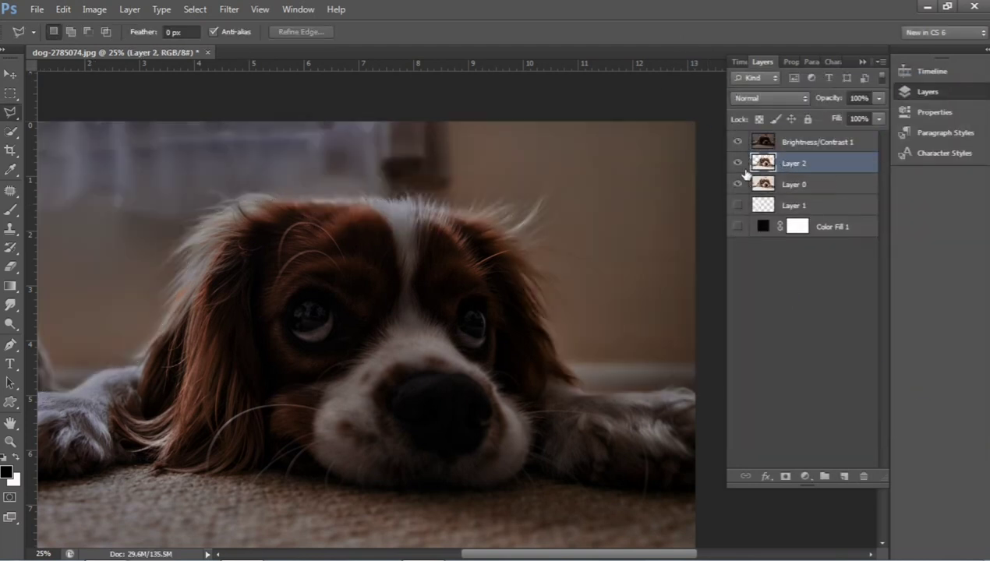
click(738, 142)
click(738, 185)
click(803, 185)
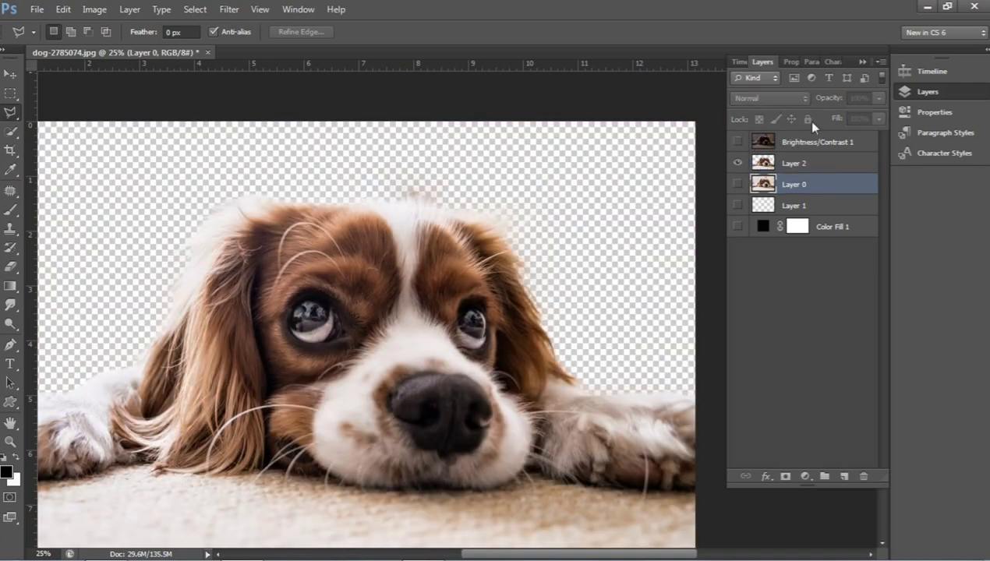
click(832, 228)
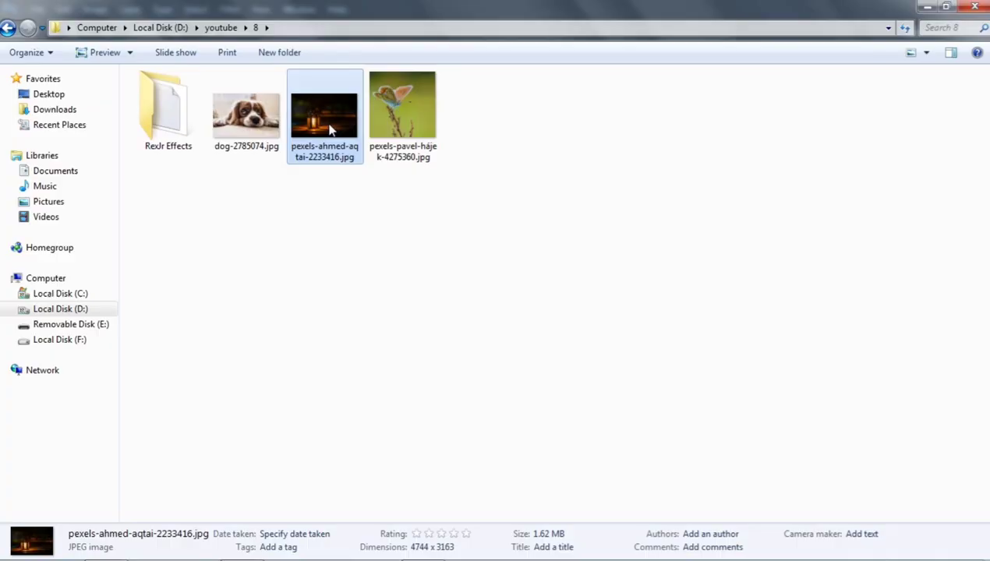
key(z)
alt+click(385, 261)
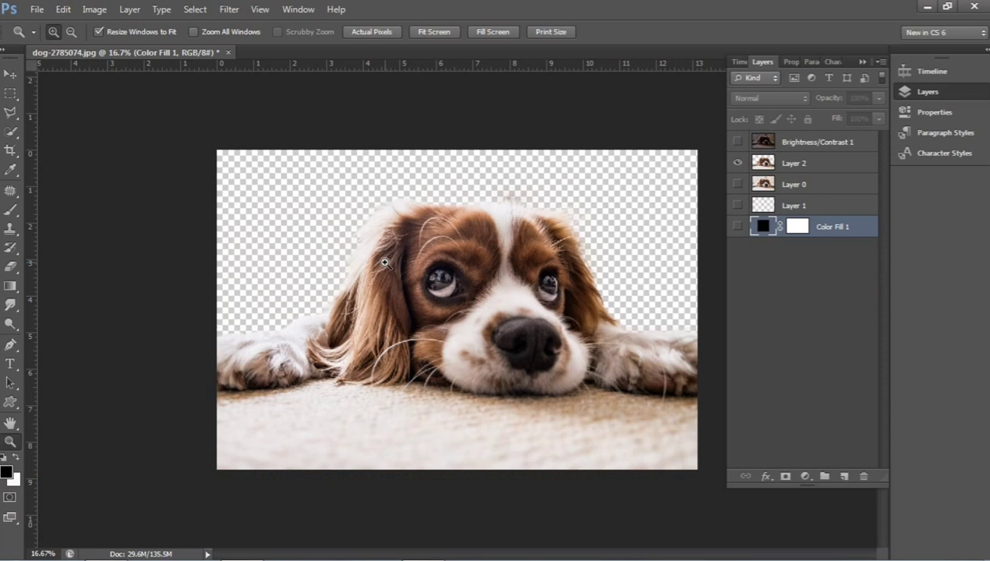
click(796, 165)
Step: Lower the dog, then place the lantern photo beneath it, moved up-left and scaled to 23.41%
key(v)
drag(545, 275, 488, 320)
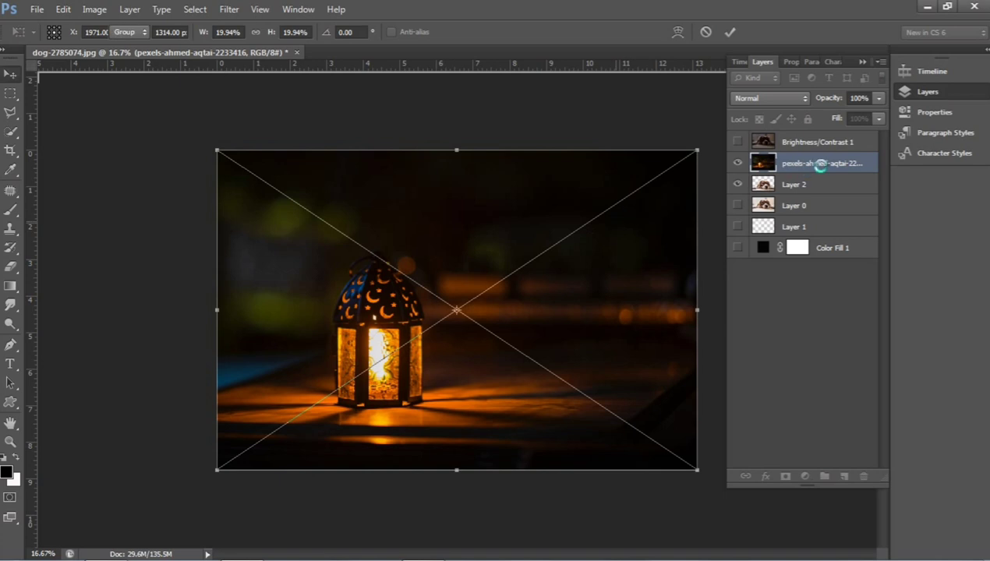
key(Return)
drag(820, 164, 824, 195)
click(628, 292)
mouse_move(628, 292)
mouse_down()
mouse_move(611, 241)
mouse_move(652, 254)
mouse_up()
key(ctrl+t)
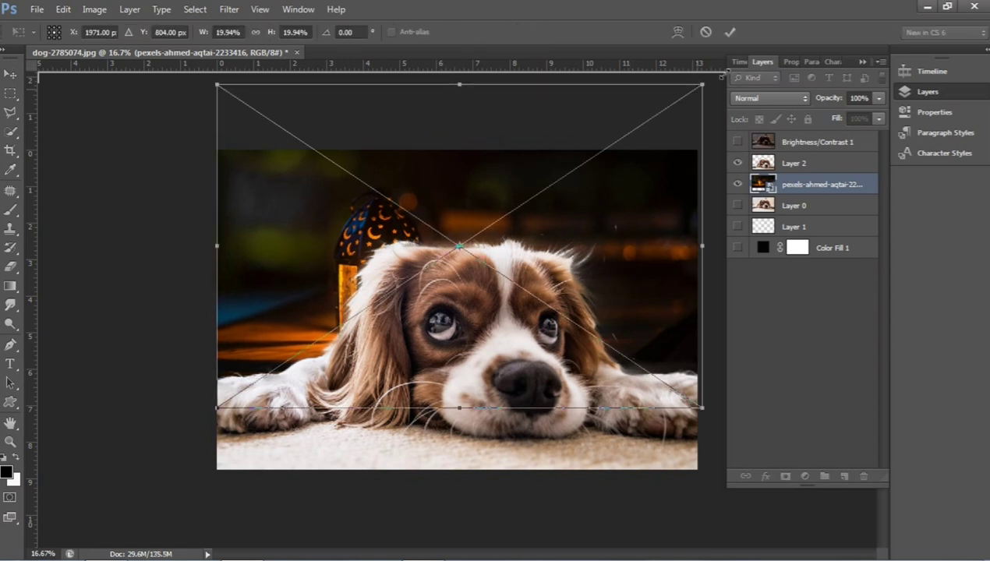
drag(702, 83, 711, 93)
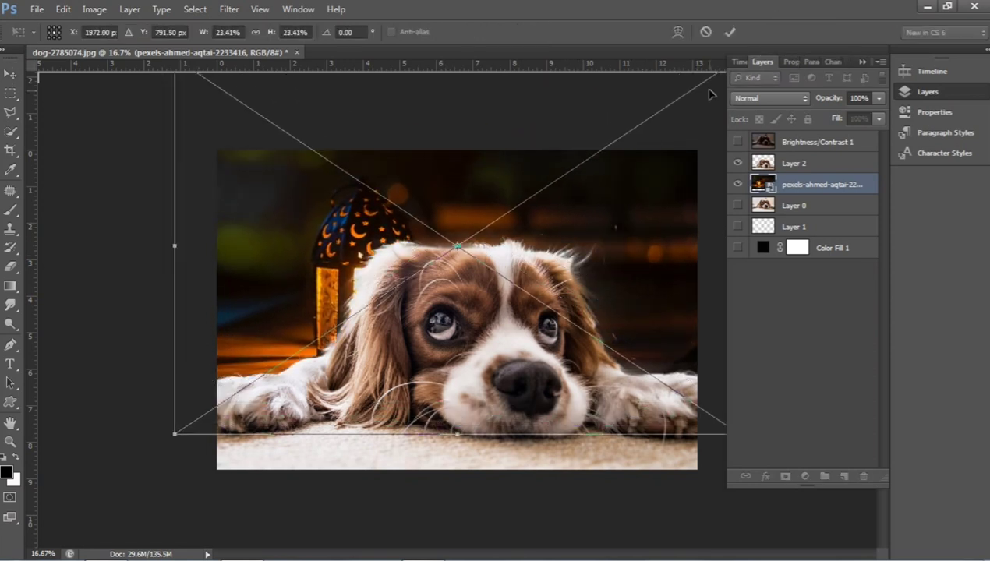
key(Return)
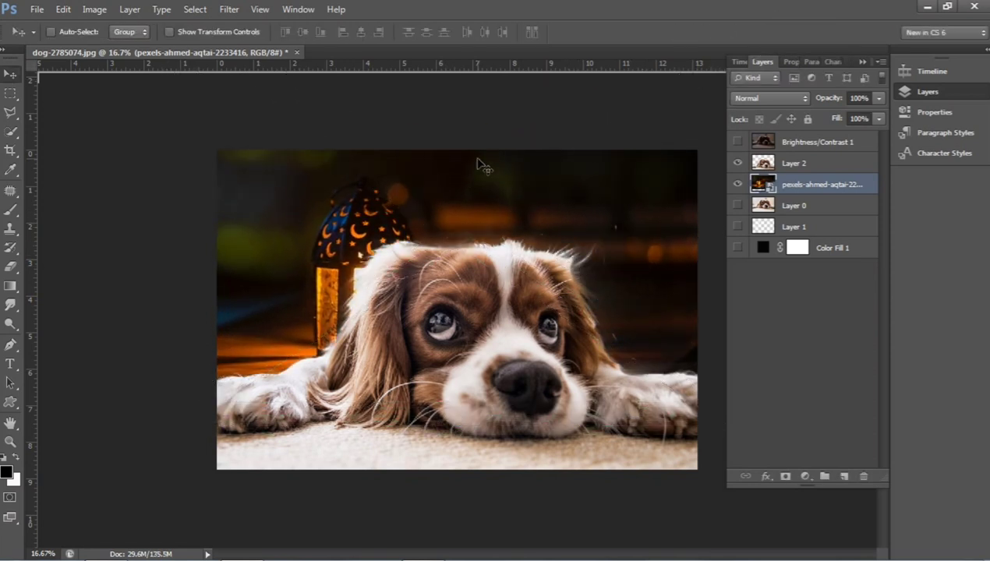
Step: Zoom in and out to check the lantern and dog composite
key(z)
click(354, 297)
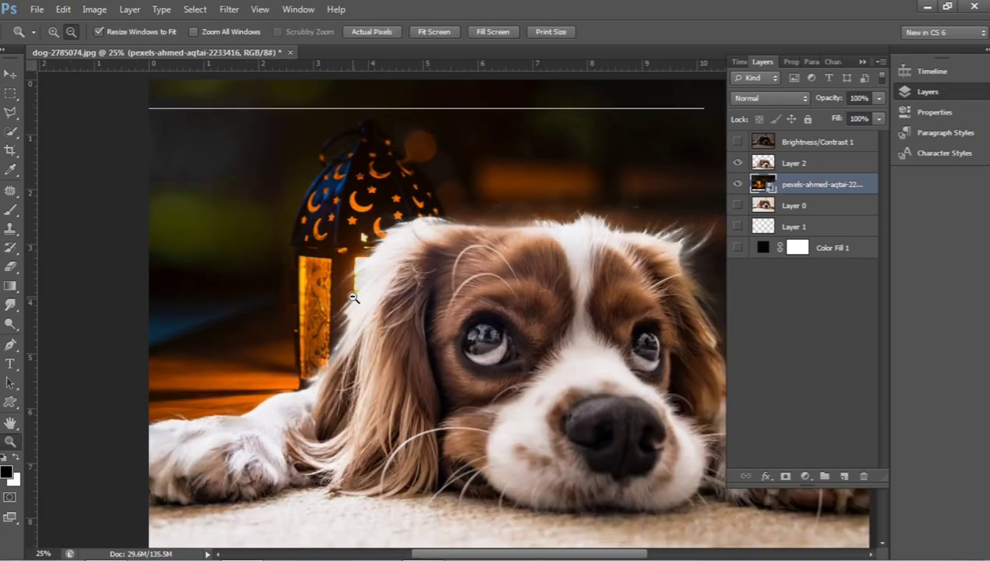
alt+click(353, 297)
click(530, 227)
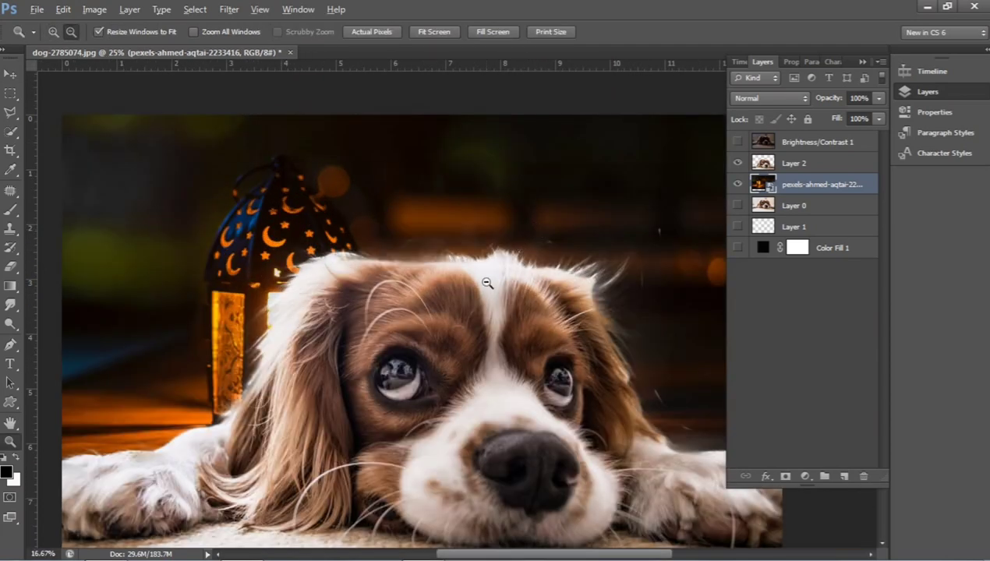
alt+click(485, 281)
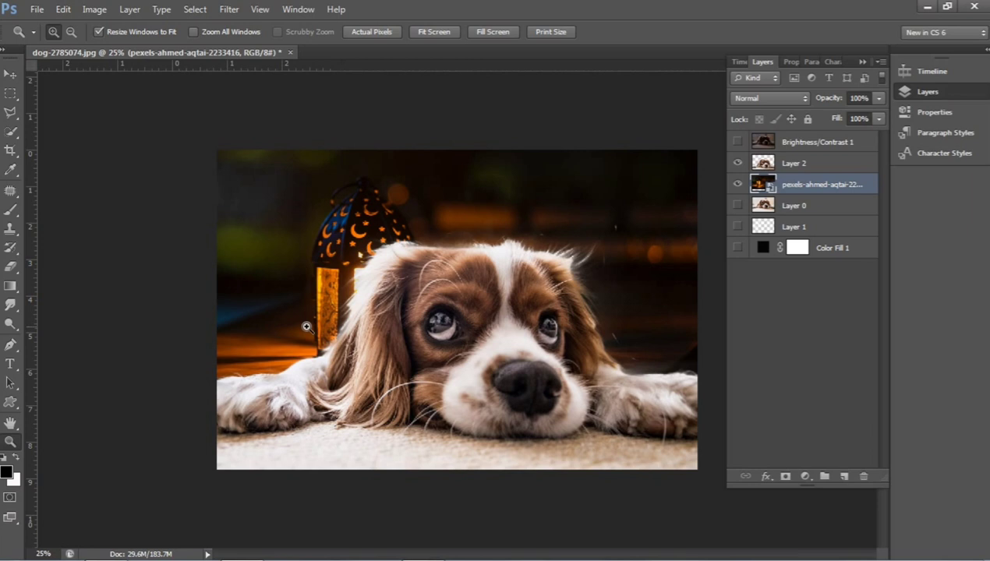
click(311, 320)
alt+click(314, 345)
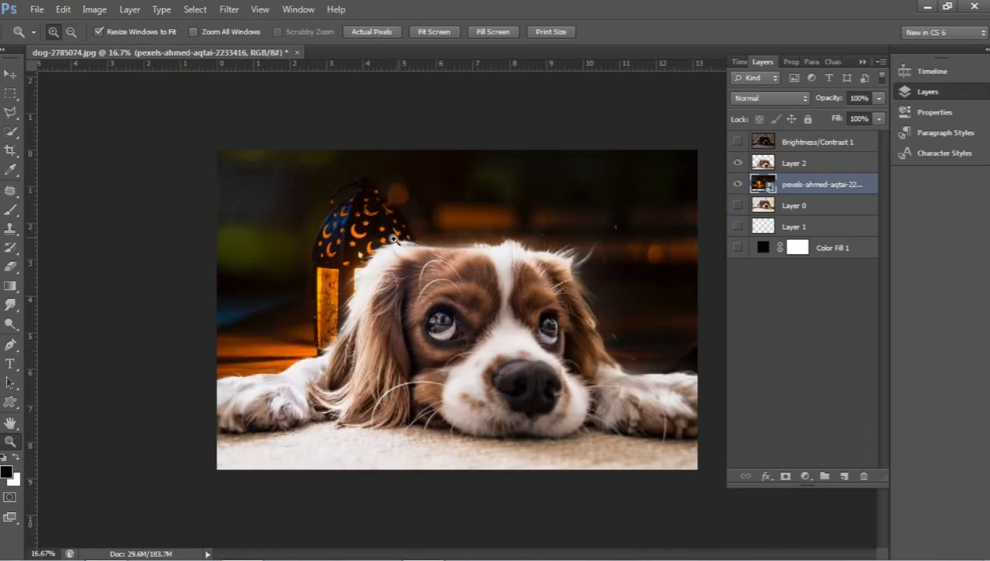
Step: Delete the empty Layer 1 and reselect the dog layer, Layer 2
click(840, 204)
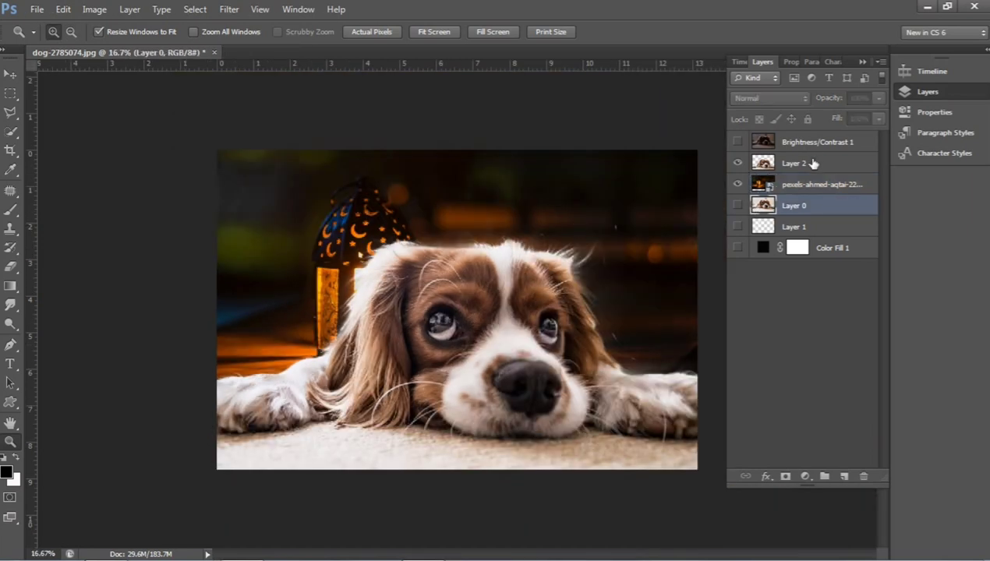
click(814, 165)
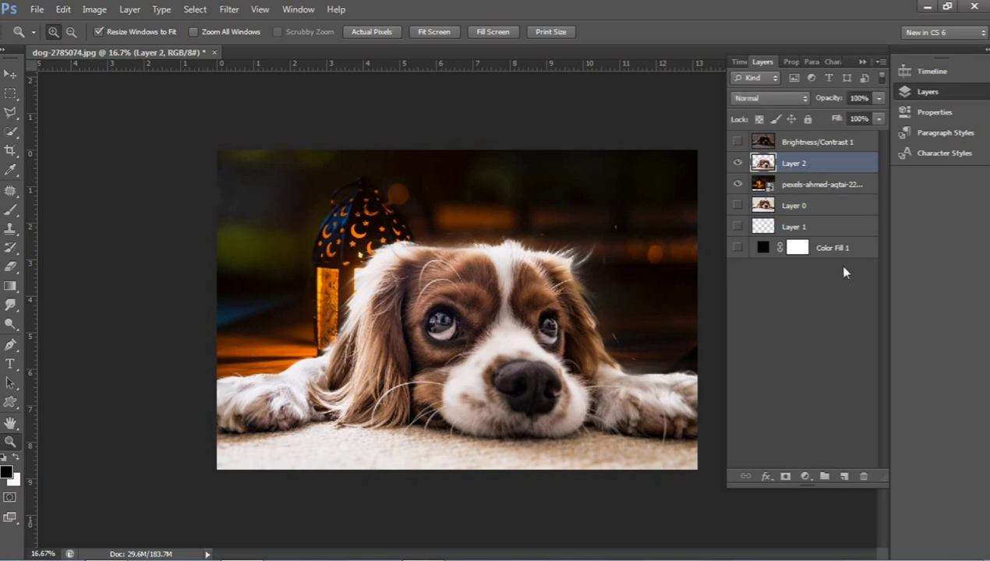
click(806, 227)
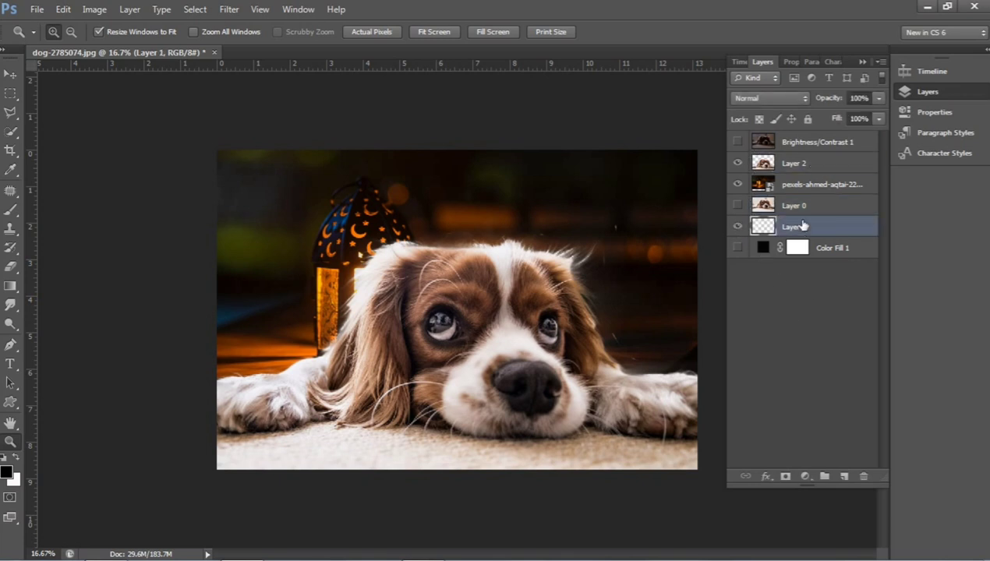
key(Delete)
click(836, 168)
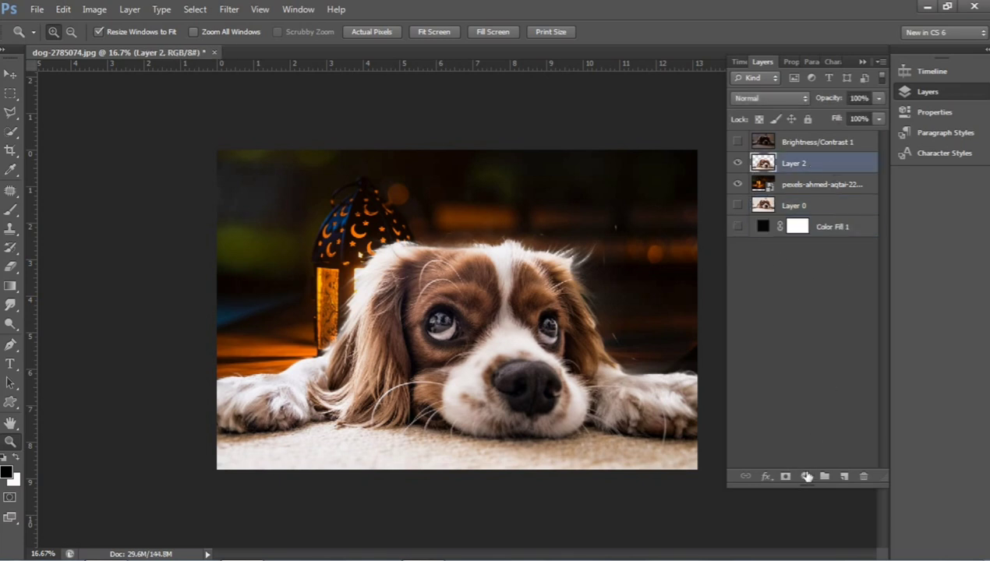
click(807, 478)
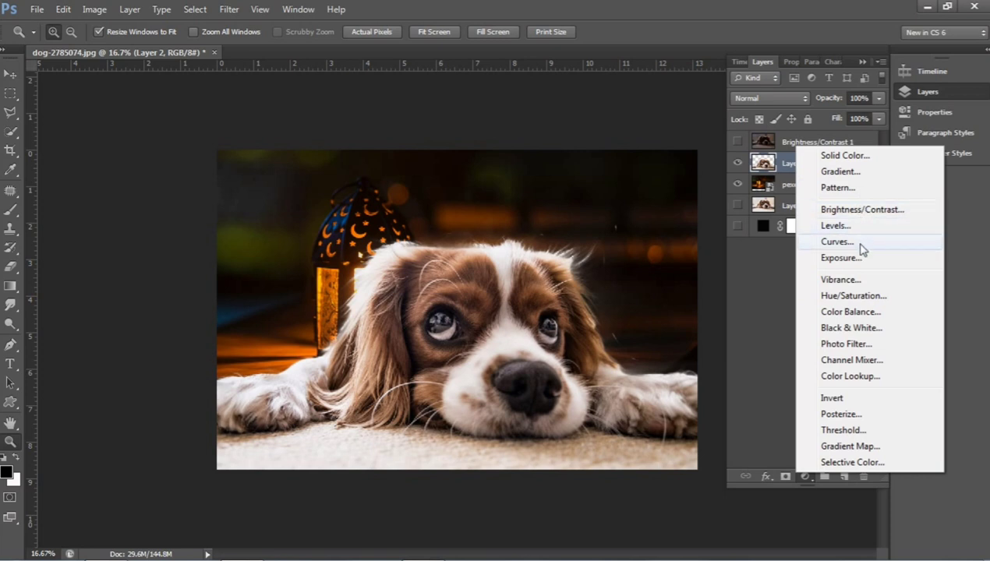
Step: Add a Hue/Saturation adjustment with Saturation +21 and Lightness 0
click(869, 297)
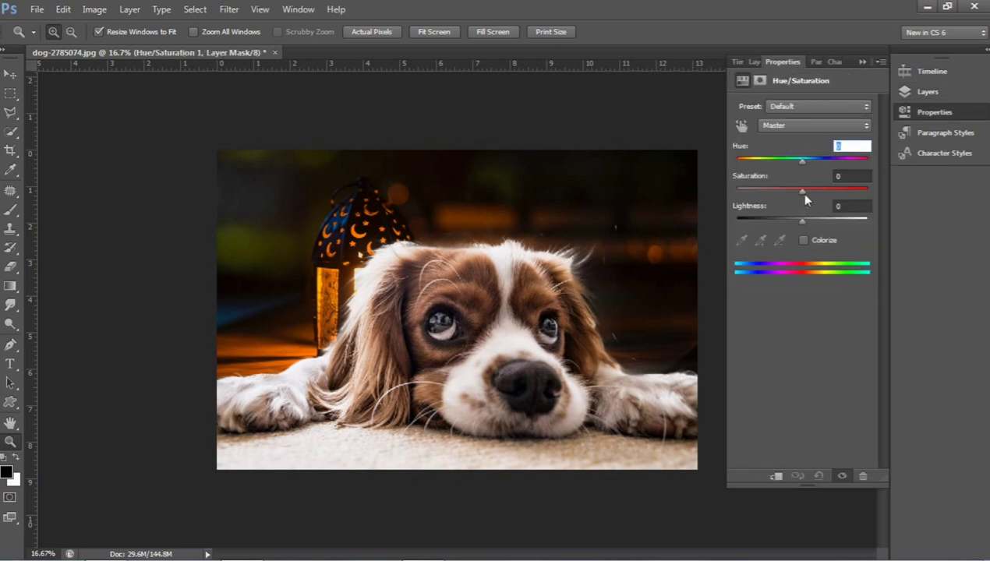
mouse_move(781, 191)
mouse_down()
mouse_move(805, 191)
mouse_move(803, 222)
mouse_move(791, 220)
mouse_move(815, 190)
mouse_move(776, 222)
mouse_move(806, 221)
mouse_up()
click(838, 207)
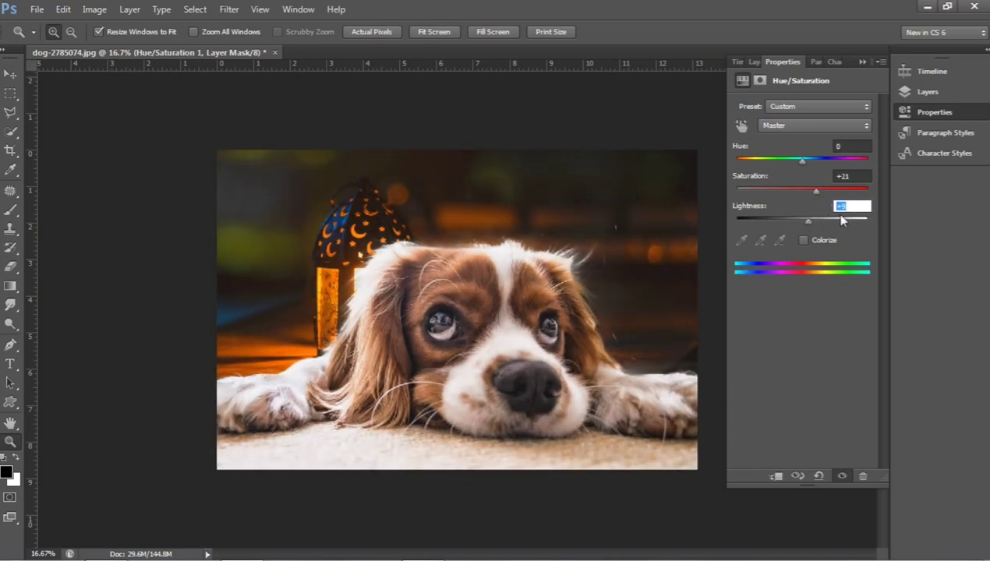
text(0)
drag(805, 191, 816, 199)
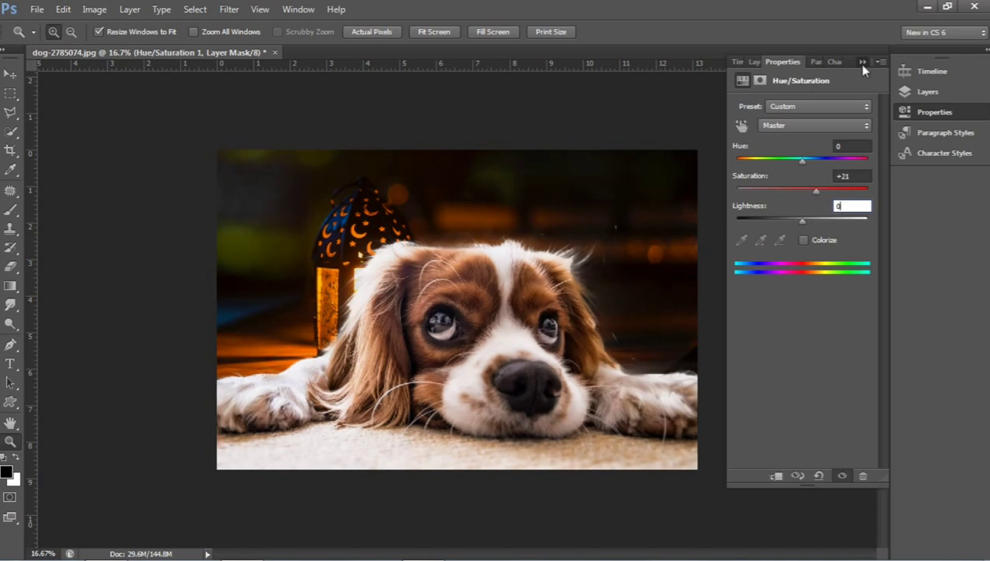
click(858, 62)
click(920, 93)
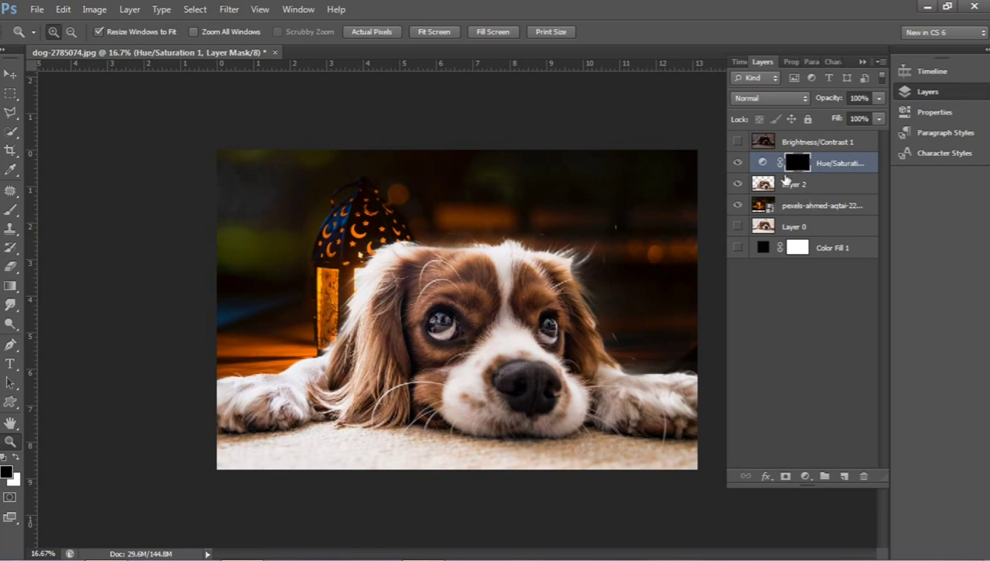
key(b)
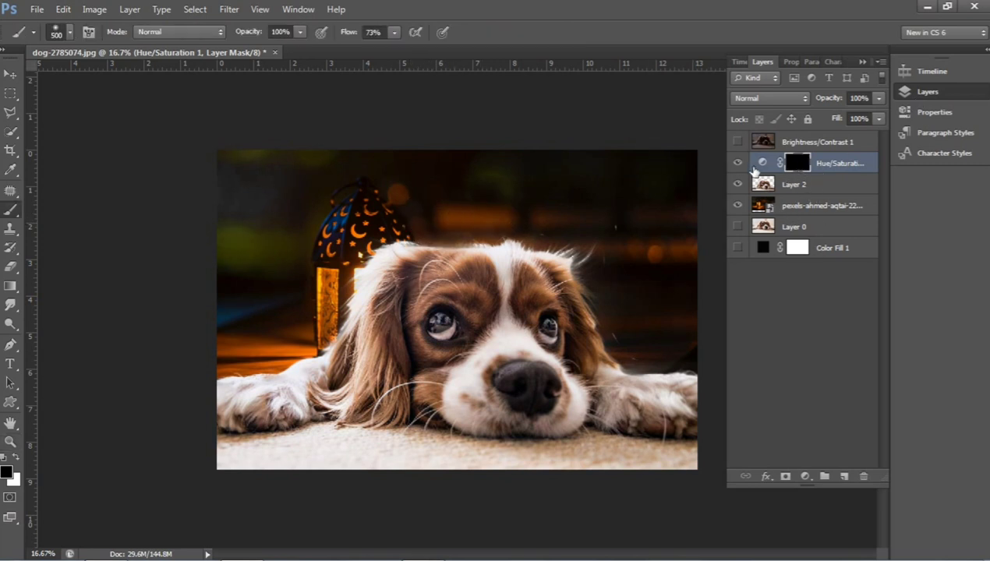
Step: Invert the Hue/Saturation mask and add a Brightness/Contrast layer at Brightness -150, Contrast 100
key(ctrl+i)
click(817, 185)
click(806, 477)
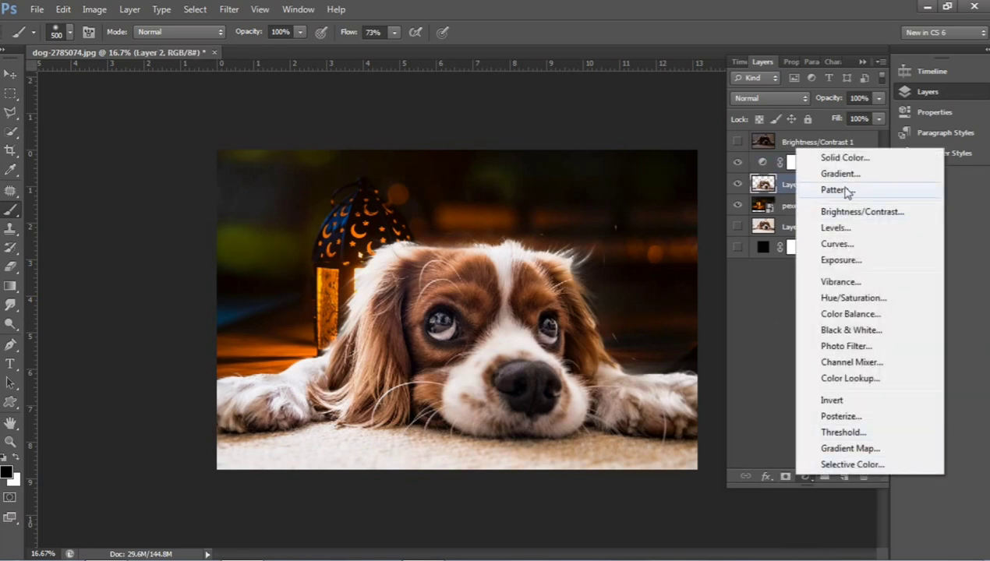
click(819, 209)
drag(799, 141, 724, 154)
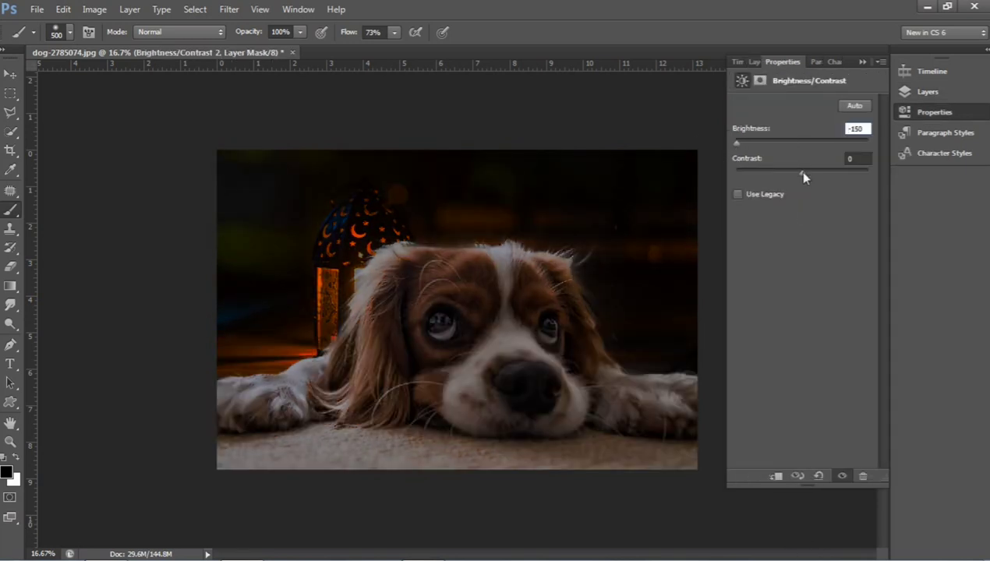
drag(802, 171, 868, 171)
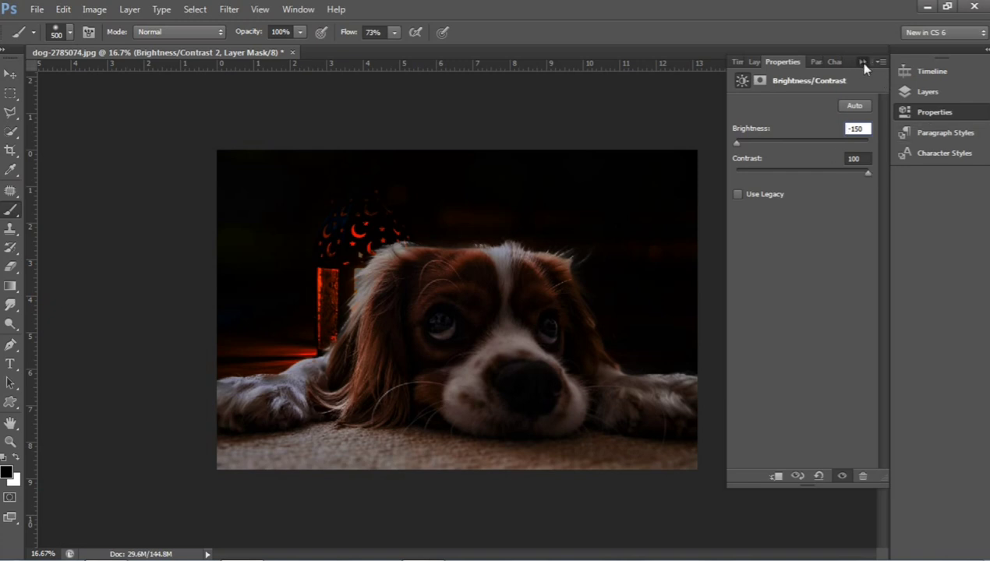
click(863, 62)
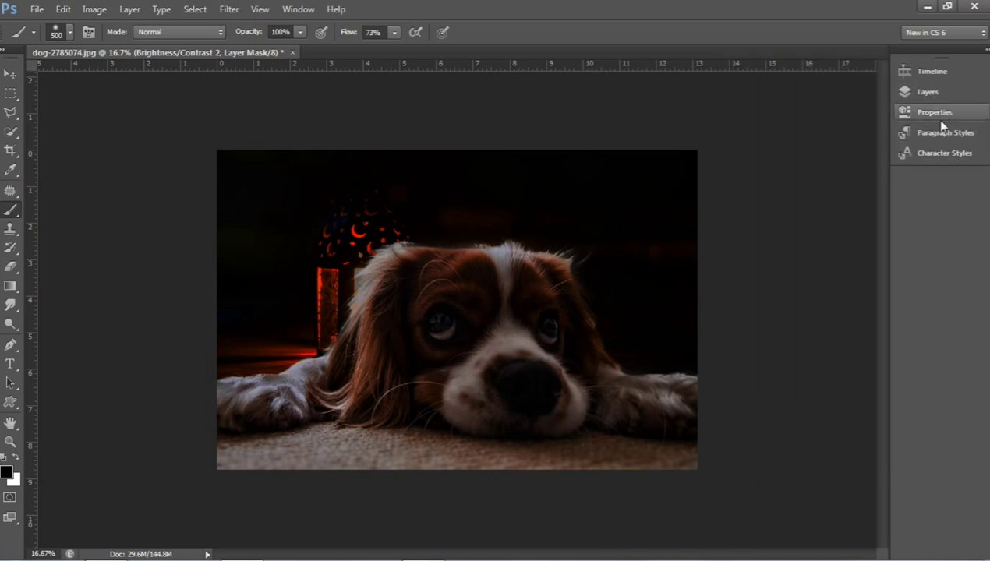
click(930, 92)
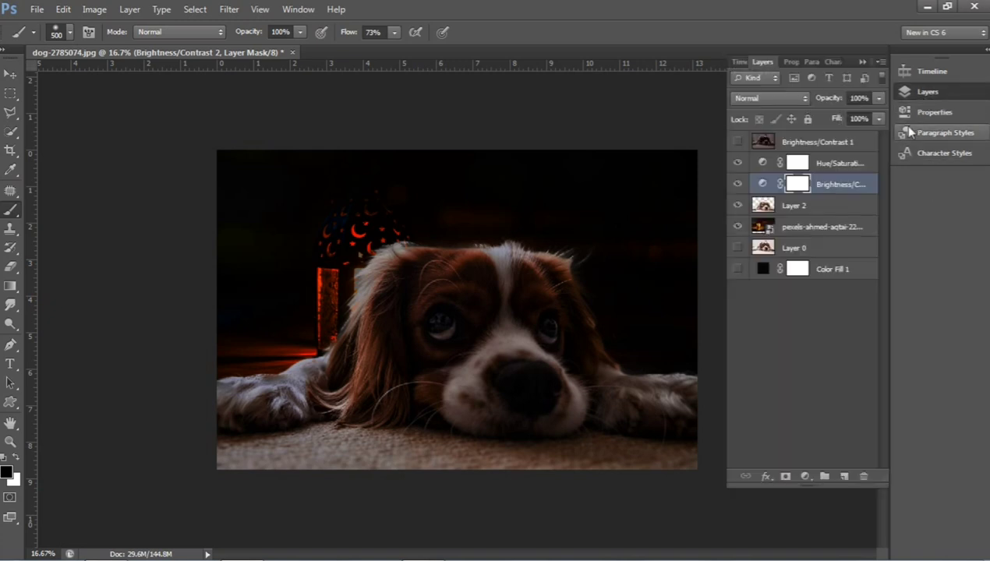
Step: Paint the Brightness/Contrast 2 mask with a 600px brush to relight the lantern, dog's head and floor
click(829, 164)
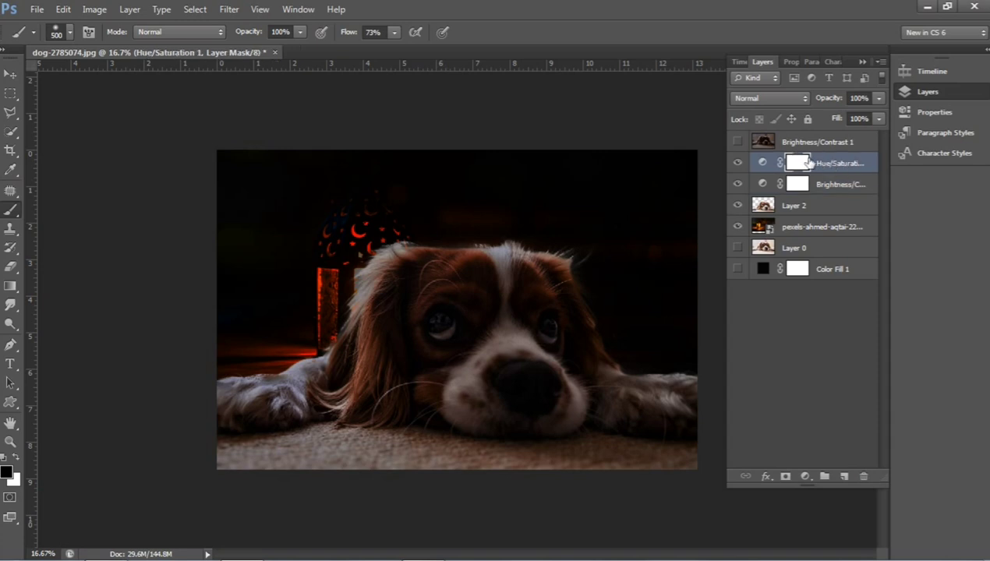
click(800, 185)
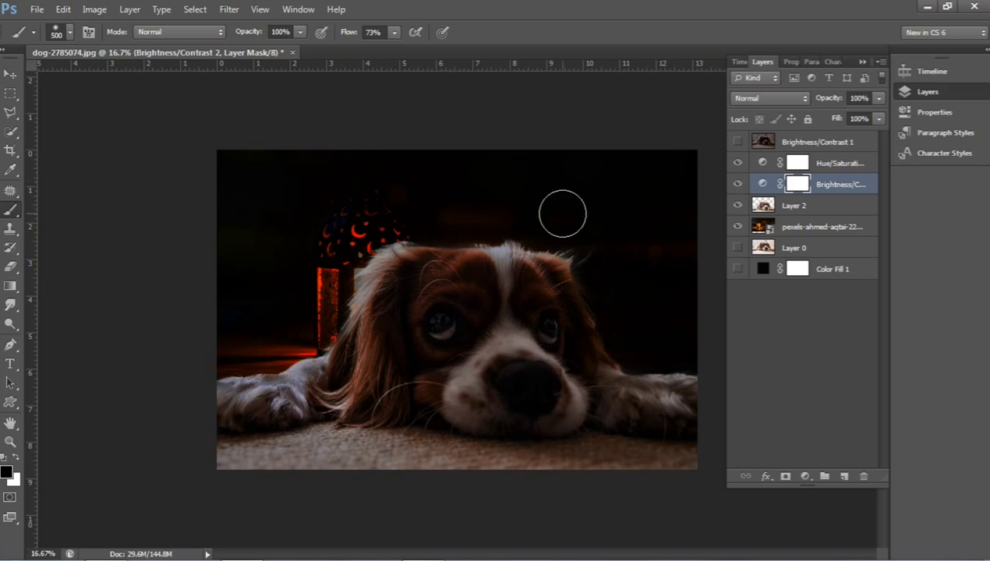
key(bracketright)
mouse_move(324, 182)
mouse_down()
mouse_move(354, 220)
mouse_move(331, 255)
mouse_move(529, 222)
mouse_move(309, 299)
mouse_up()
key(e)
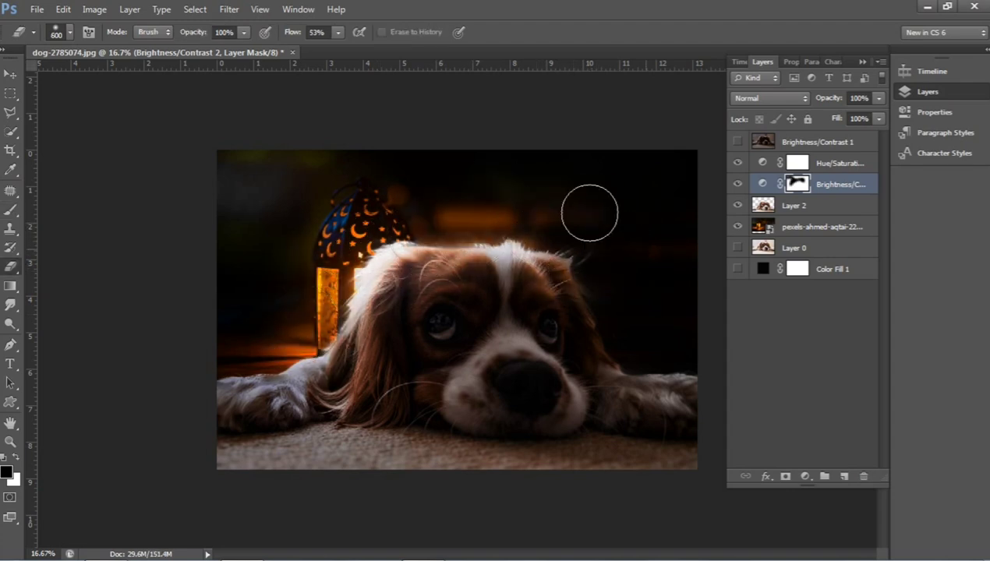
key(b)
drag(336, 323, 255, 361)
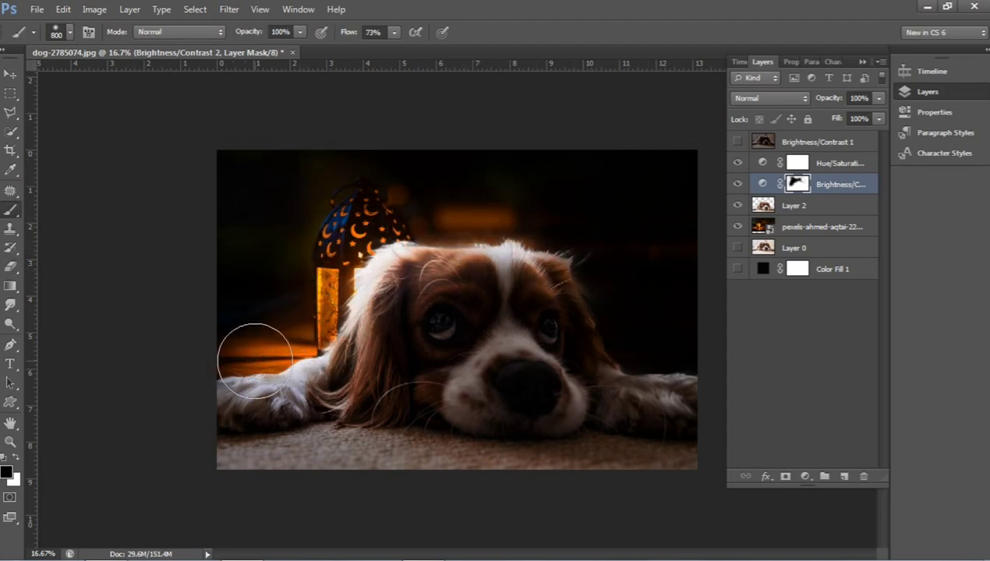
click(834, 163)
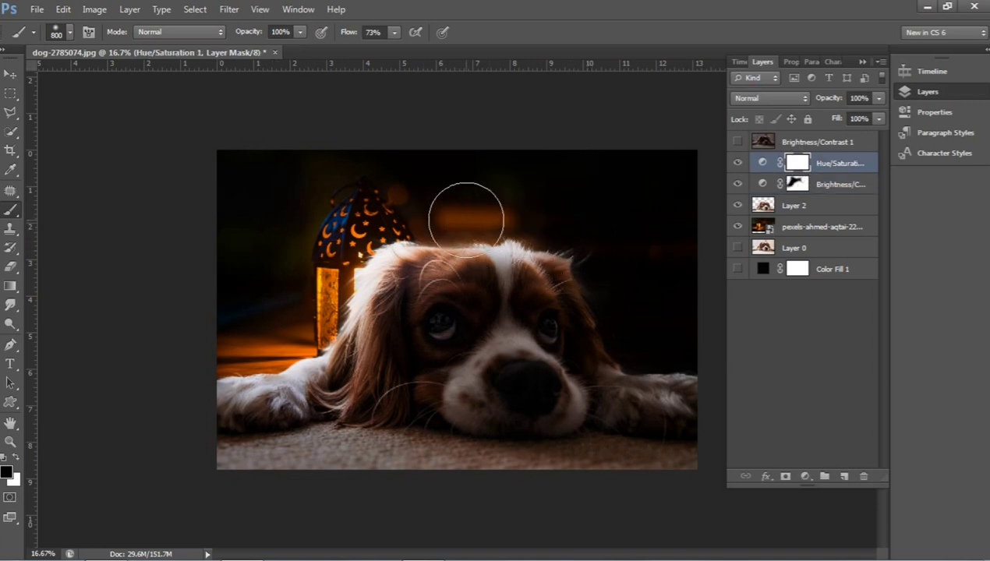
Step: Raise Hue/Saturation 1 to +67 saturation and touch up its mask with Eraser and Brush
double_click(762, 164)
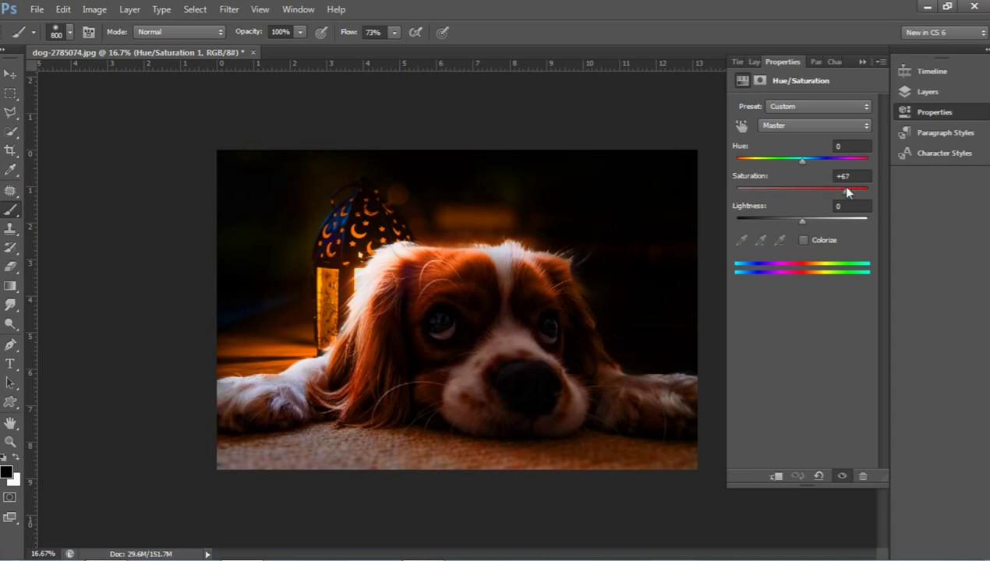
click(862, 62)
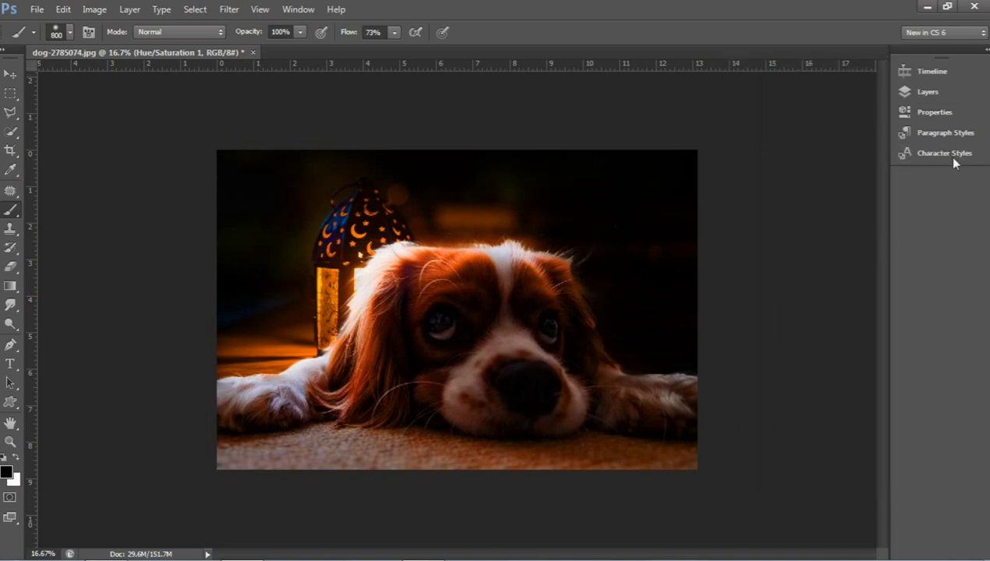
click(930, 91)
click(797, 163)
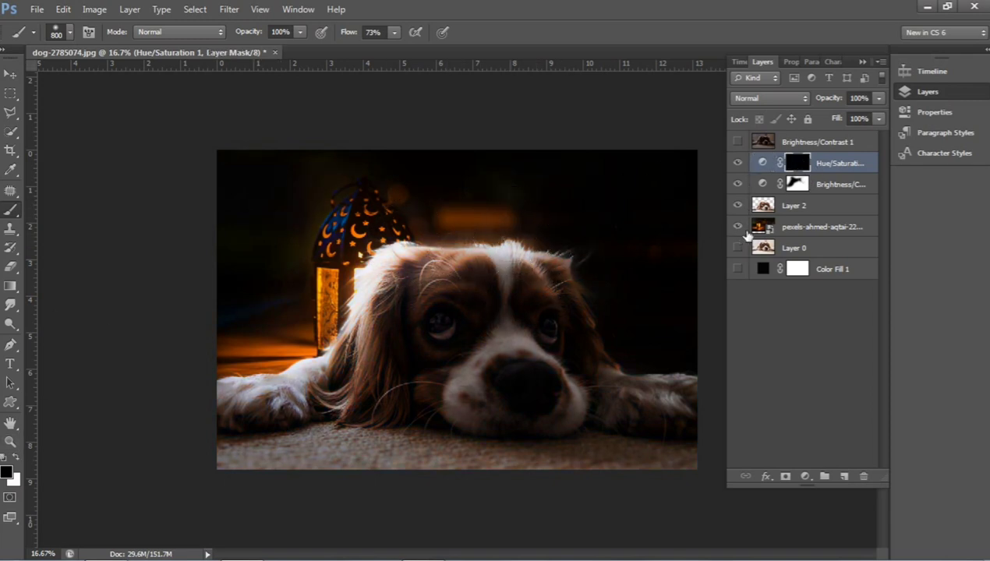
key(e)
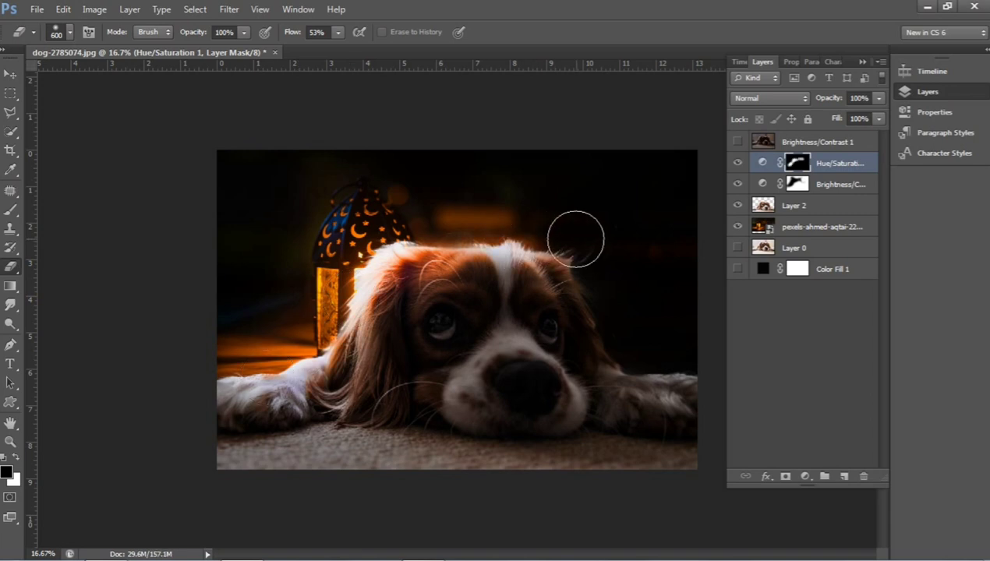
key(b)
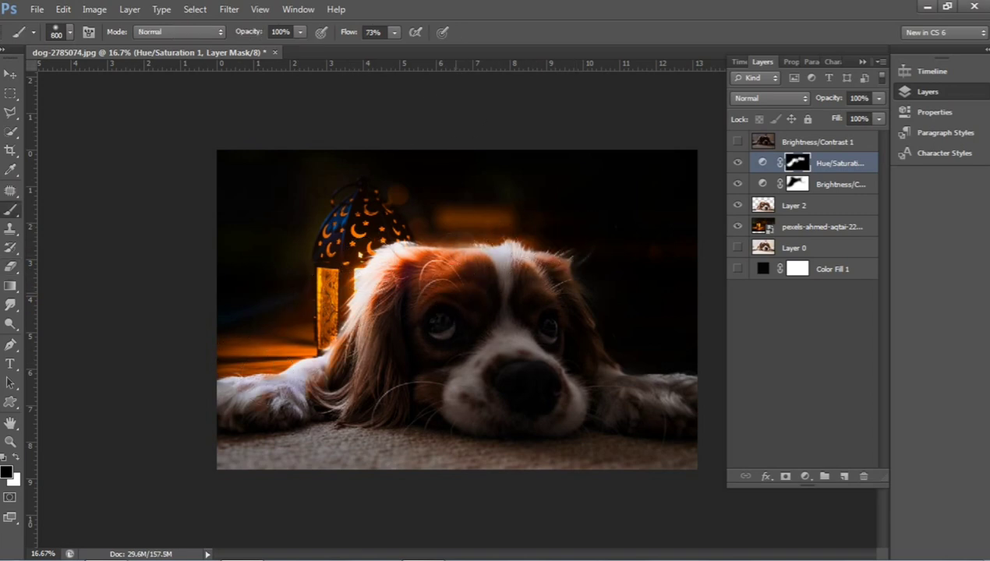
Step: Add an orange Solid Color fill layer, Color Fill 2
click(807, 476)
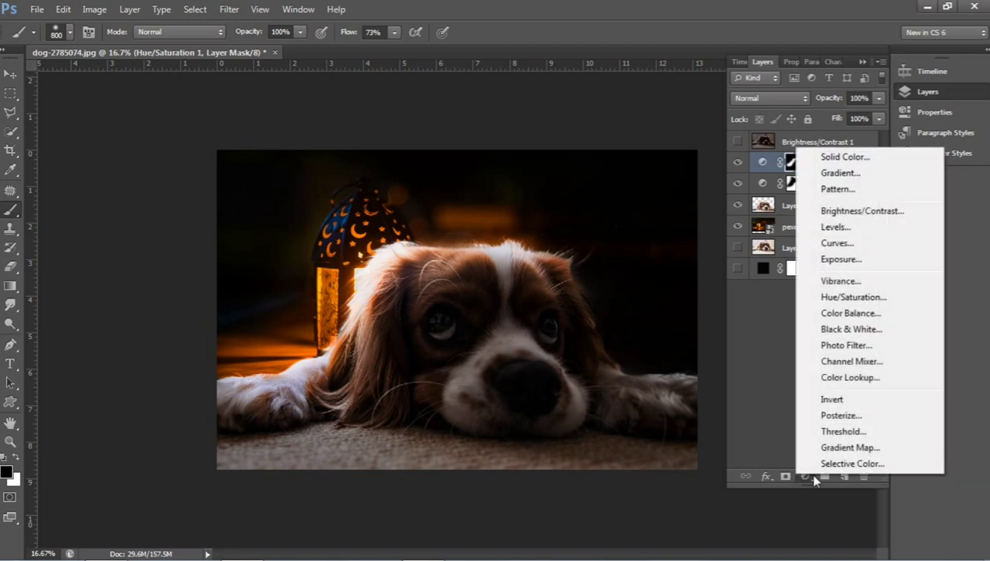
click(831, 156)
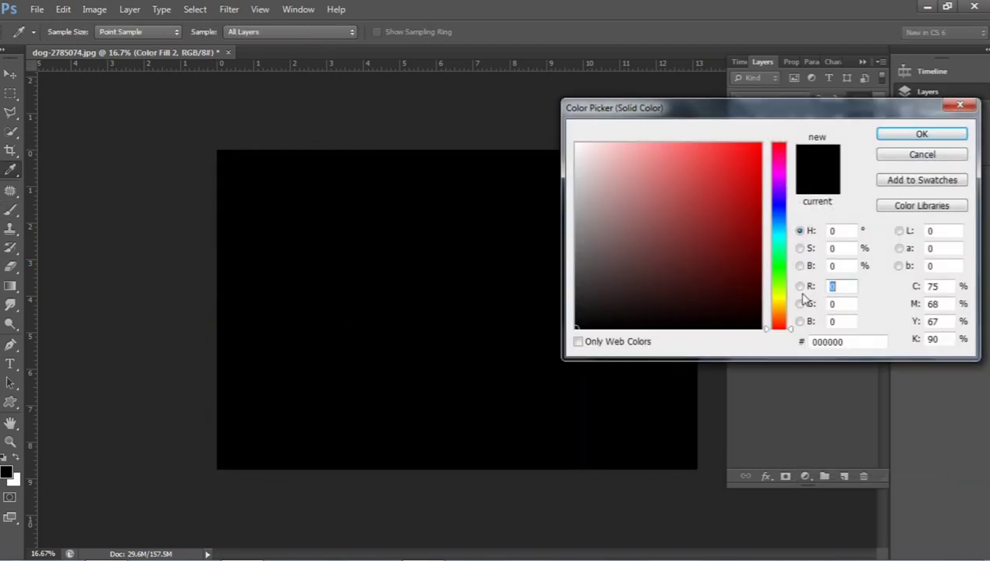
click(780, 305)
click(745, 147)
click(917, 135)
mouse_move(818, 163)
mouse_down()
mouse_move(817, 192)
mouse_move(840, 164)
mouse_up()
right_click(842, 164)
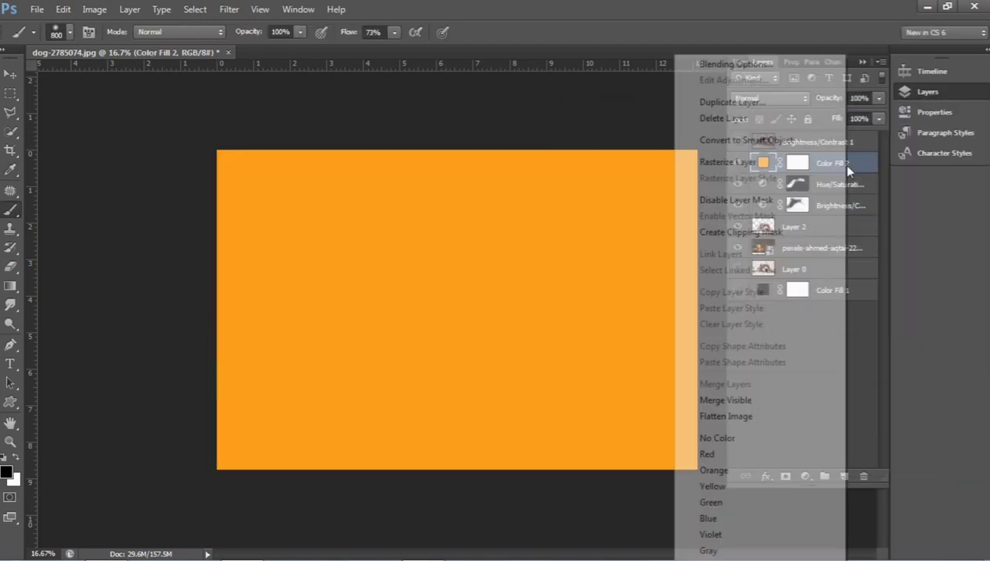
click(882, 153)
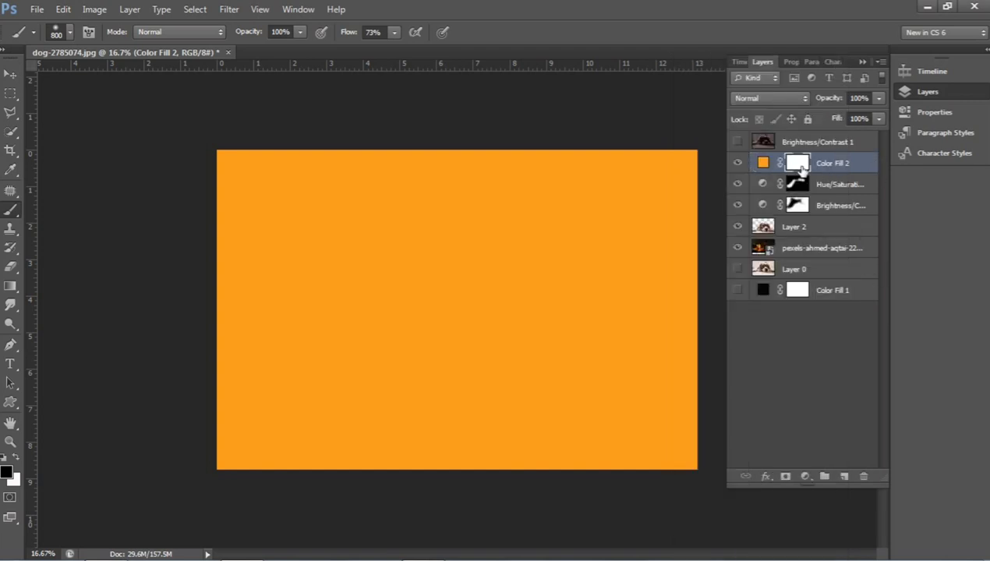
Step: Set the orange fill's blend mode to Multiply after trying Screen
key(ctrl+i)
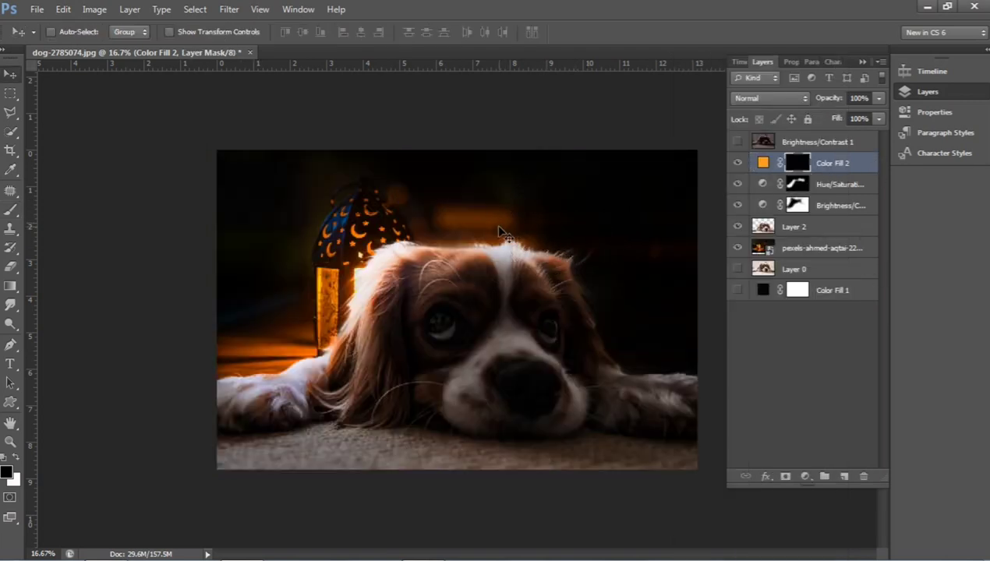
key(ctrl+i)
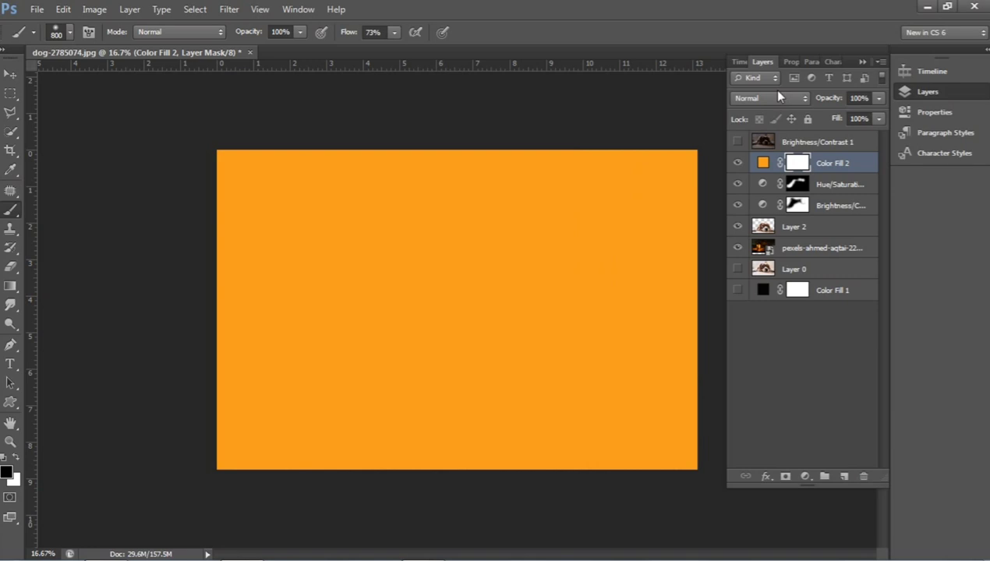
click(771, 98)
click(764, 230)
click(780, 98)
click(770, 161)
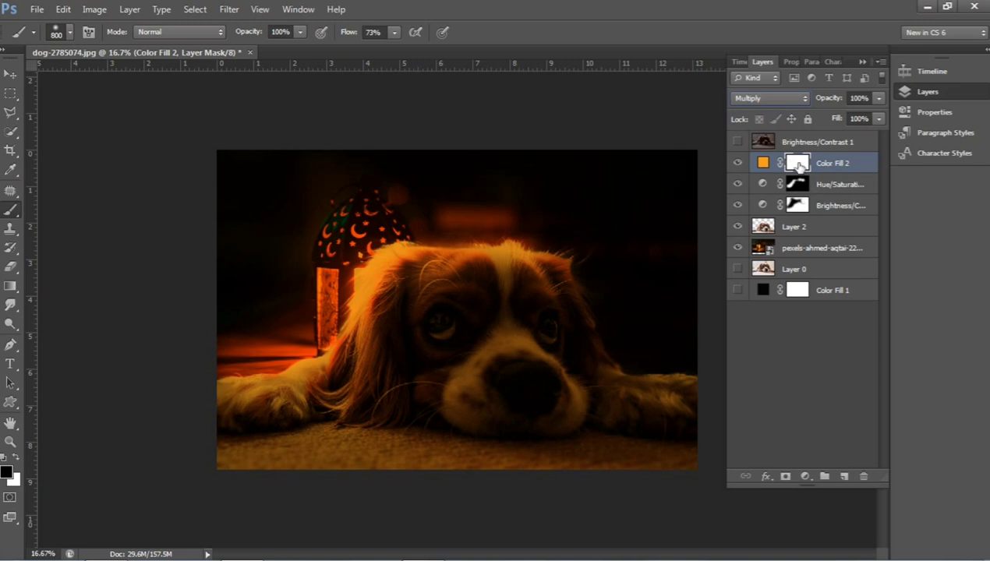
Step: Invert the fill mask and paint orange glow with a 400px brush on the dog's head and left side
key(ctrl+i)
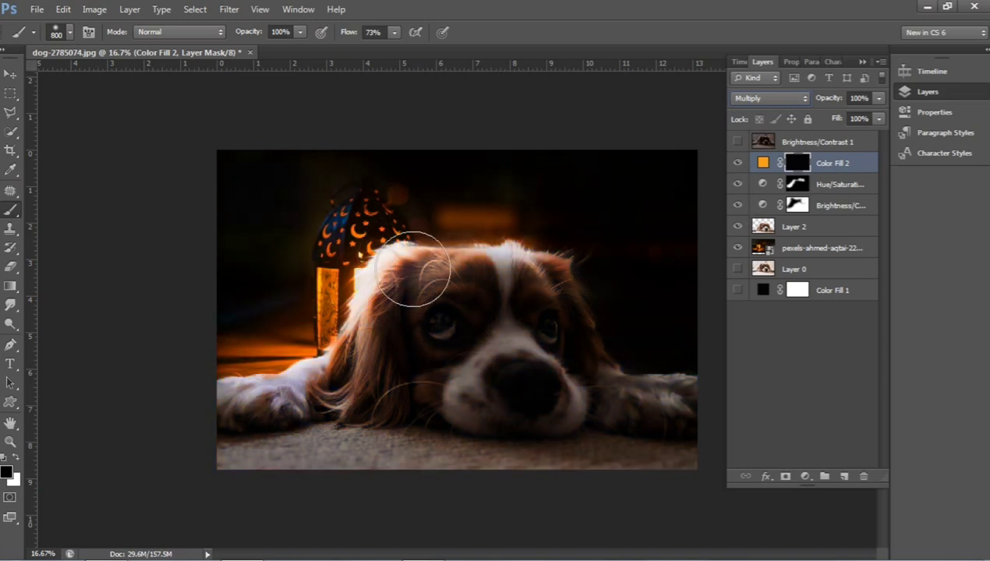
key(bracketleft)
key(bracketleft)
key(bracketleft)
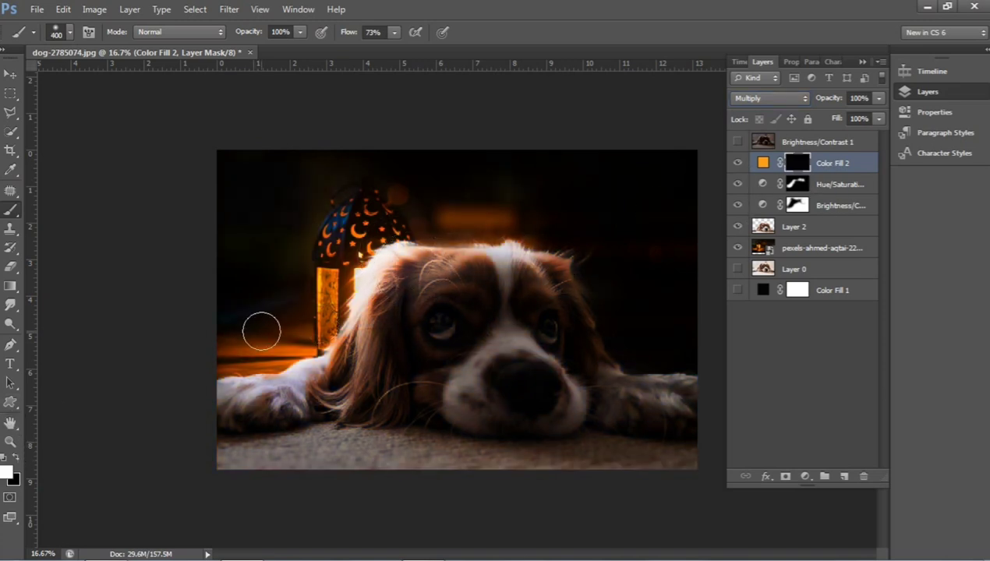
drag(390, 254, 258, 354)
drag(413, 234, 546, 234)
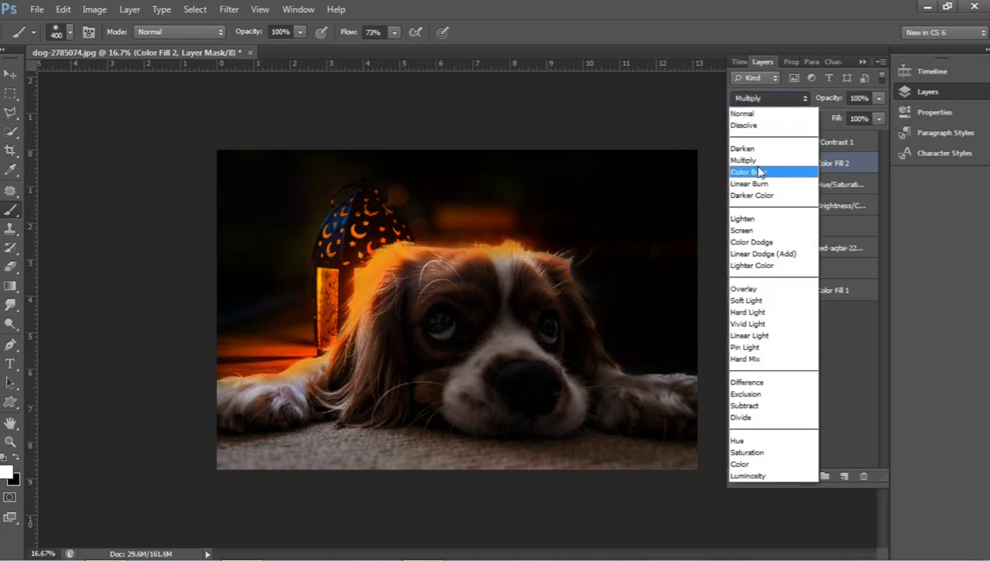
Step: Set Color Fill 2 to Linear Burn, clip it to Layer 2, and lower its opacity to 37%
click(774, 162)
drag(773, 163, 842, 219)
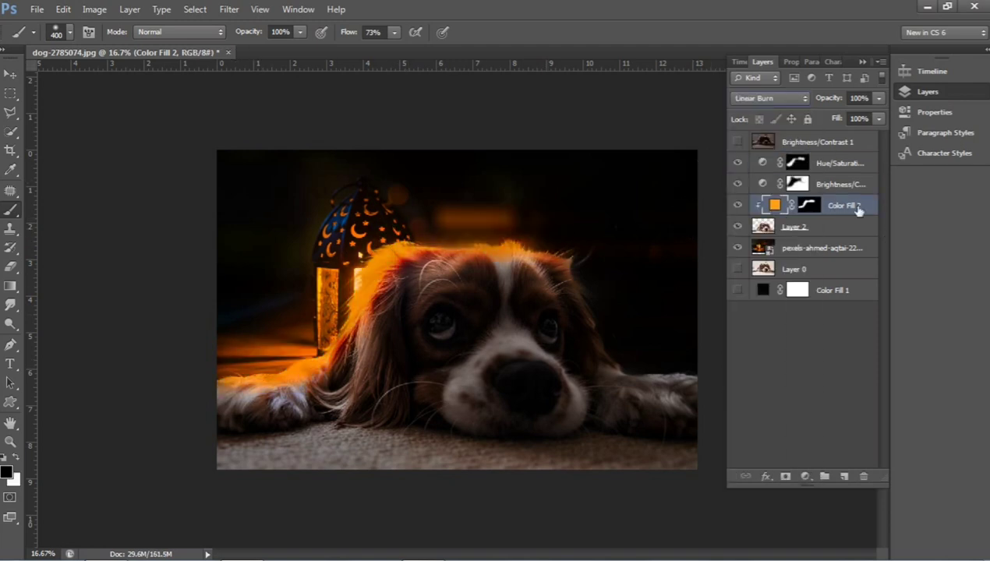
drag(836, 101, 856, 97)
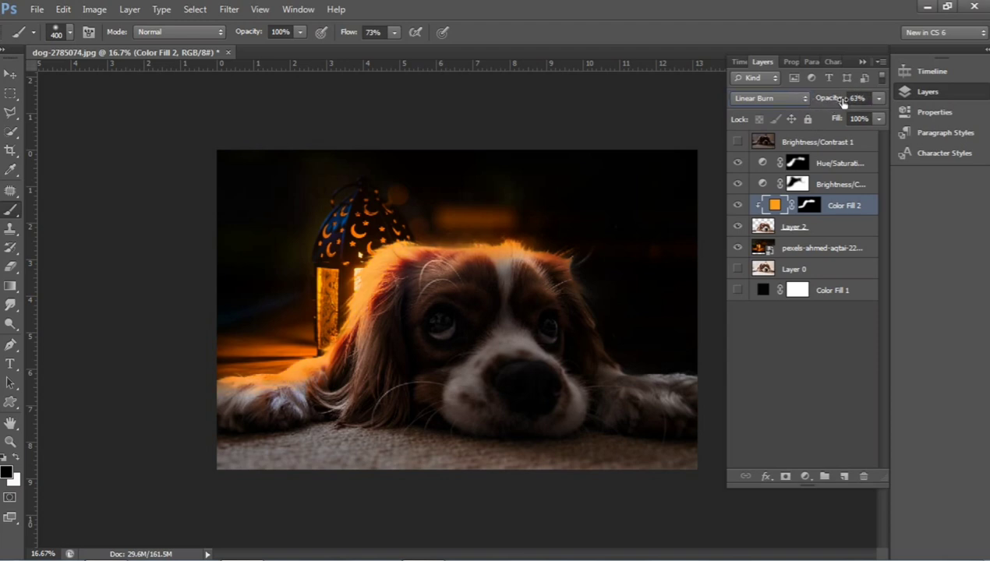
text(35)
key(Return)
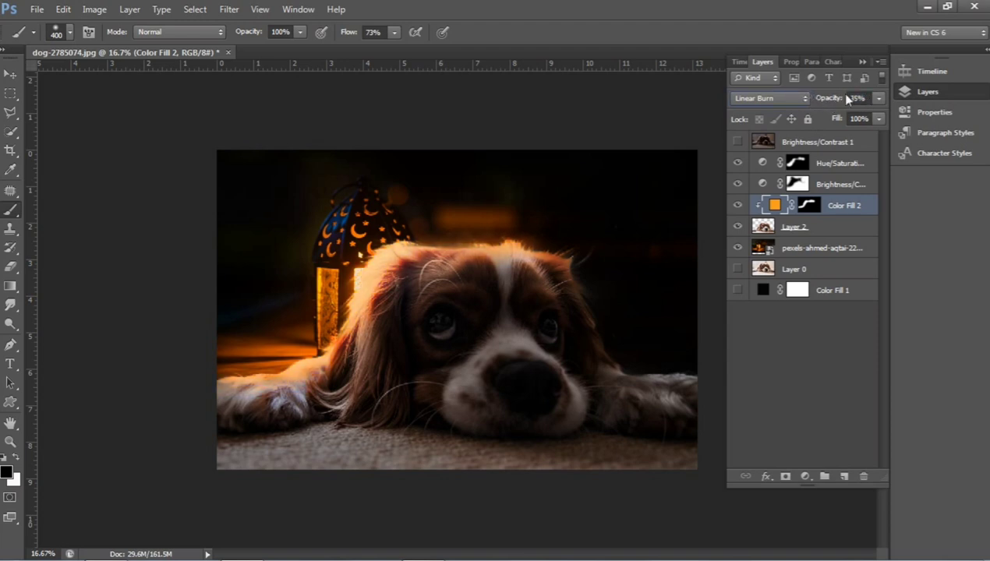
drag(836, 101, 823, 99)
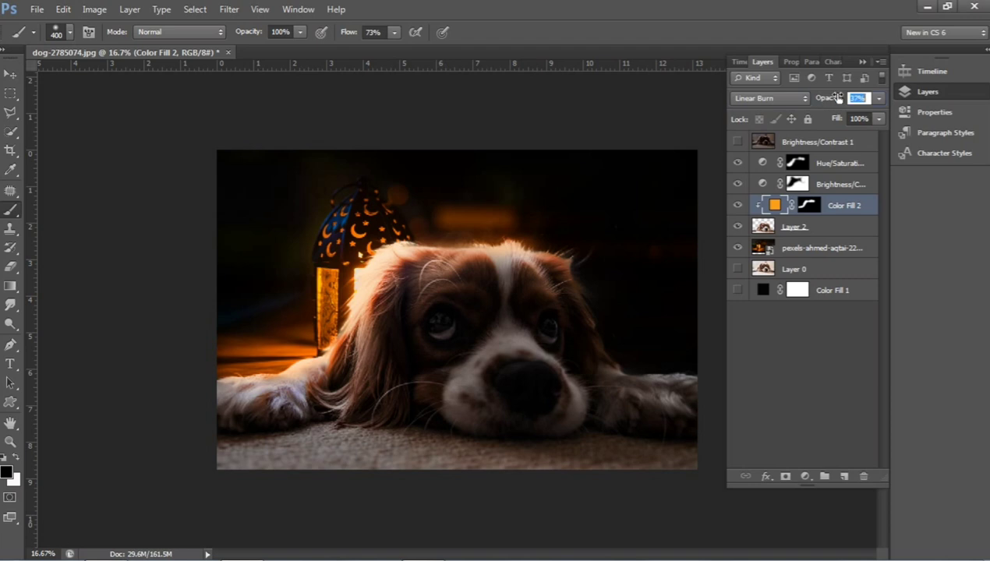
key(Return)
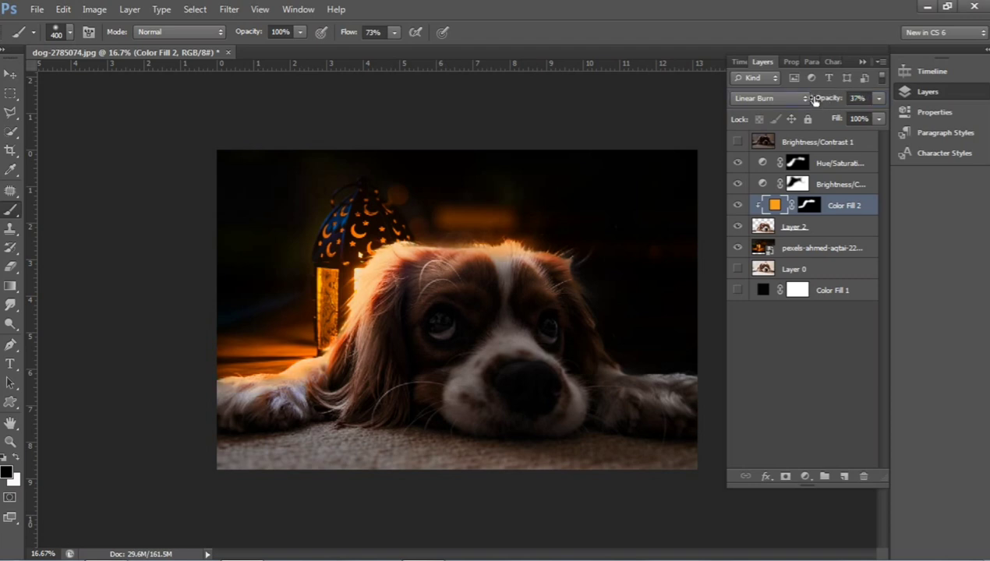
Step: Target the Color Fill 2 mask with white as the colour, toggling between brush and eraser
click(810, 204)
key(x)
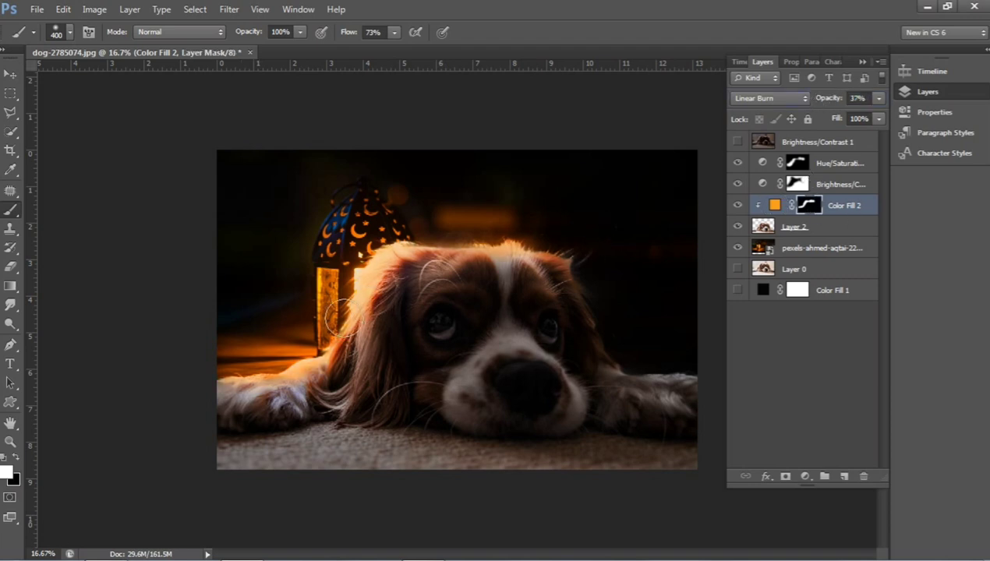
key(e)
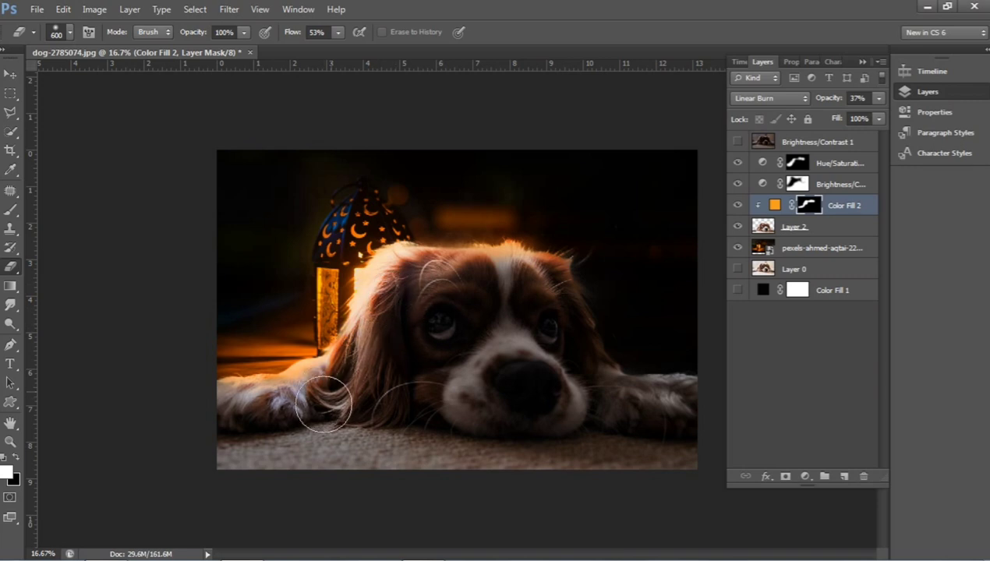
key(b)
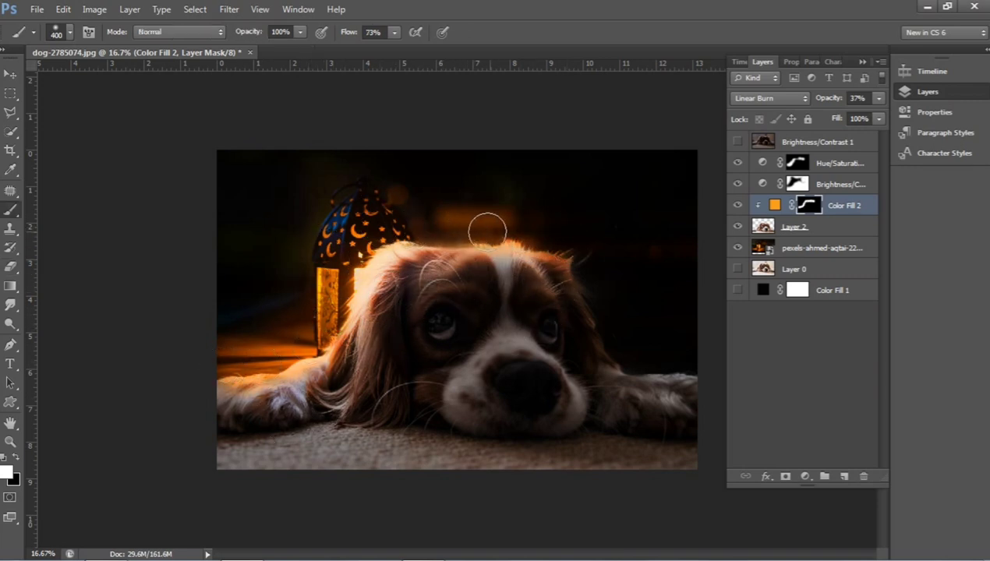
key(e)
key(b)
key(e)
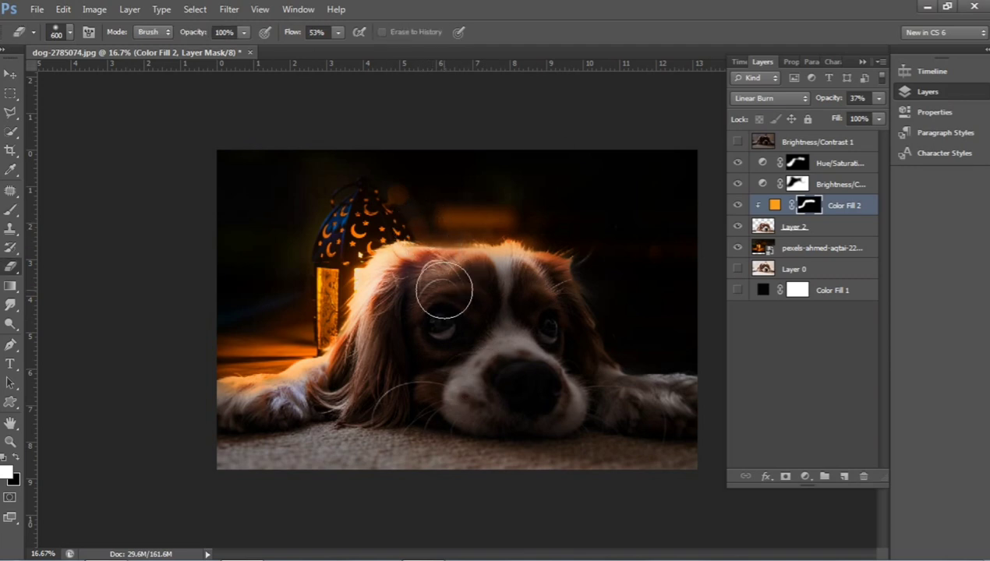
Step: Zoom in and out on the dog's head to check the glow, then bring up the adjustment layer list
key(z)
alt+click(546, 300)
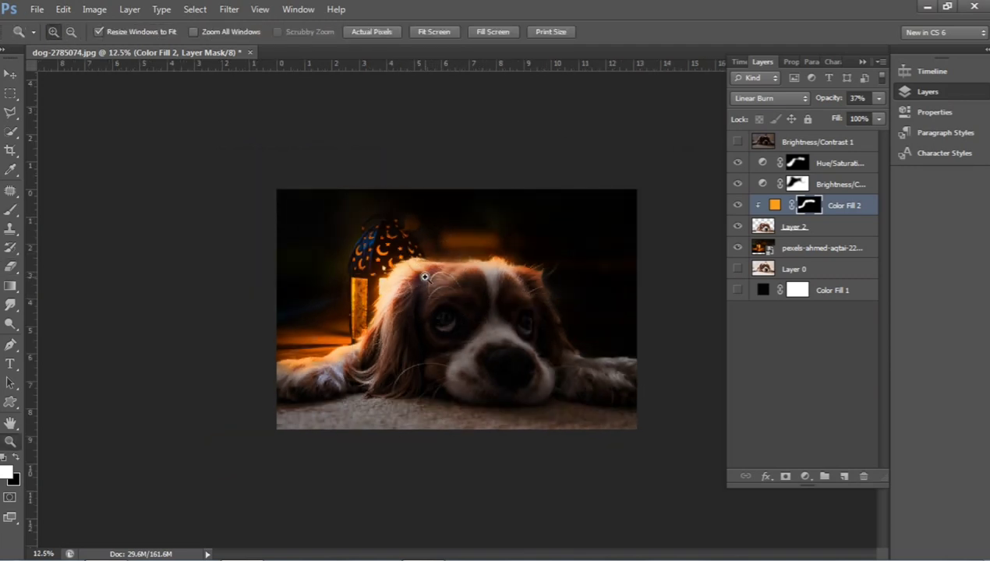
click(425, 277)
alt+click(468, 296)
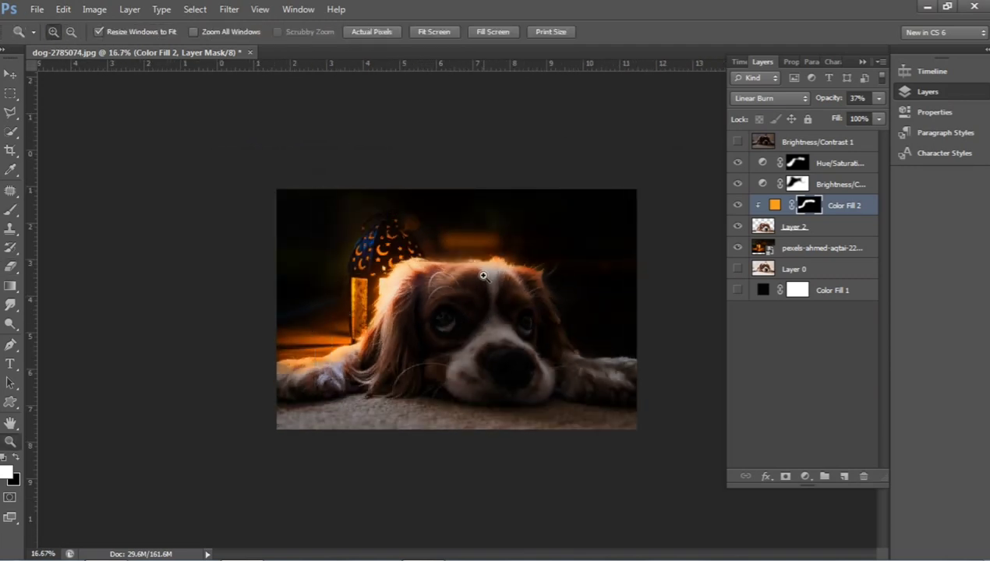
click(484, 276)
click(345, 278)
alt+click(427, 294)
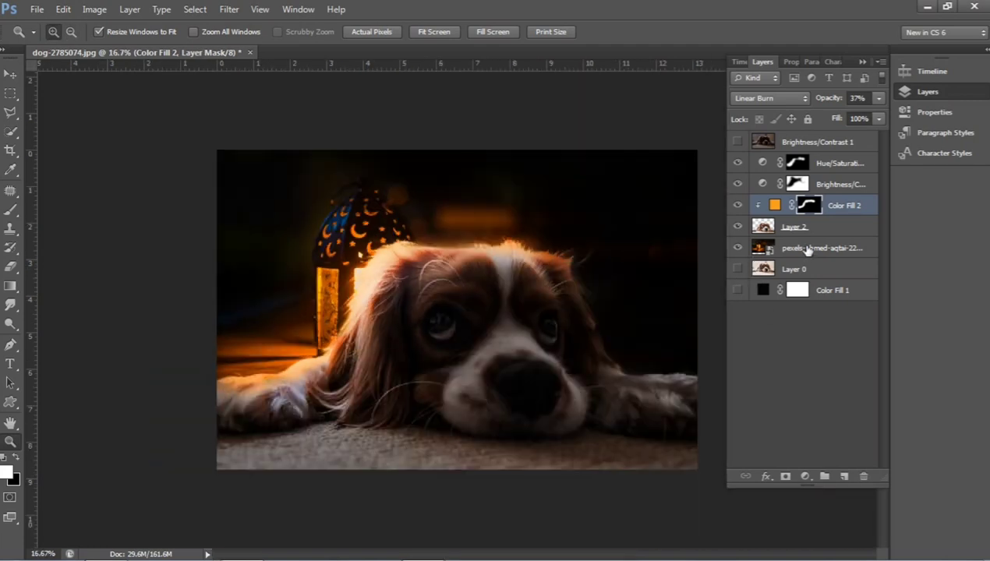
click(809, 230)
click(807, 459)
click(804, 476)
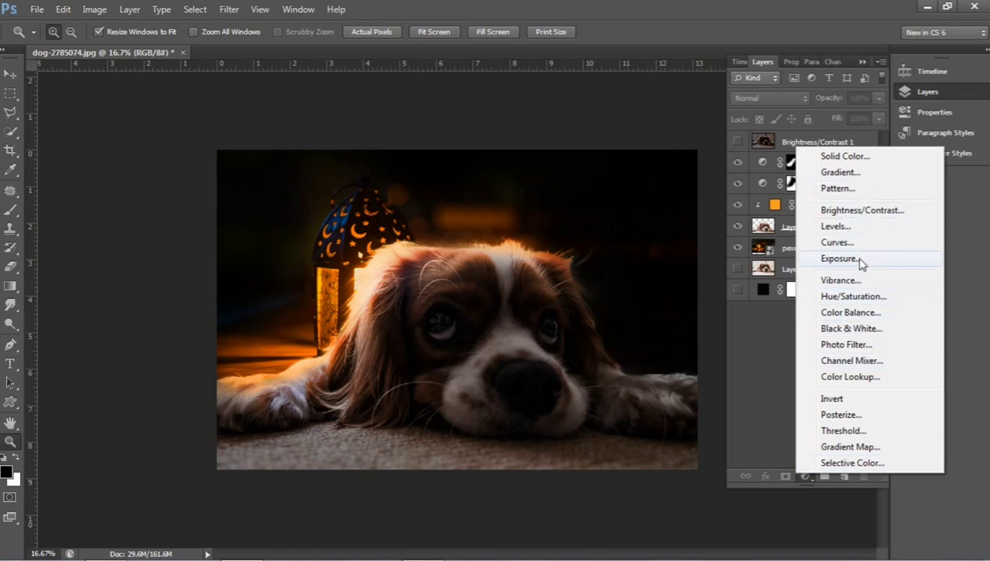
Step: Add a Color Balance layer with Red +43 and Blue -45, erasing its mask over the muzzle
click(860, 316)
drag(779, 140, 797, 140)
drag(778, 191, 760, 191)
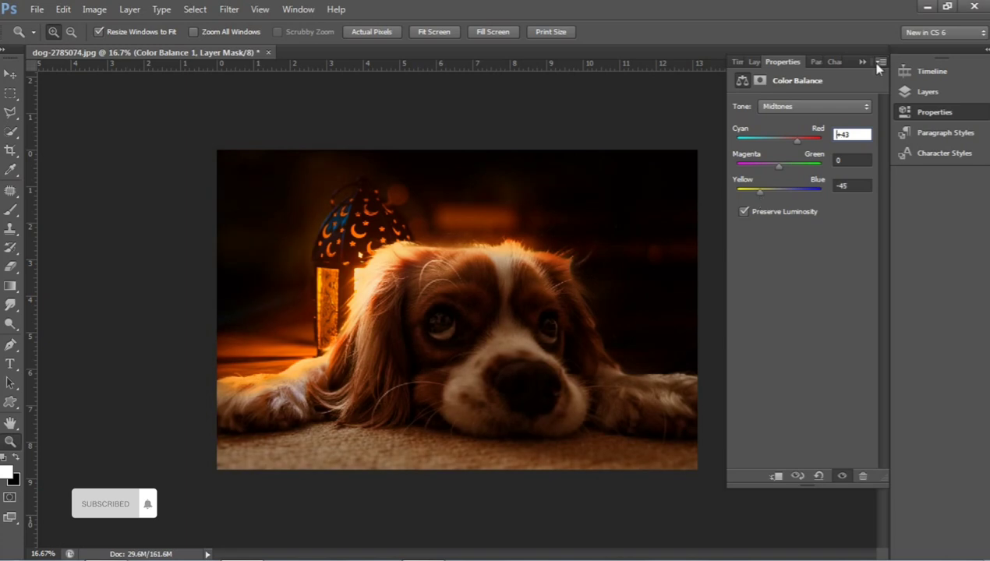
click(935, 111)
click(940, 93)
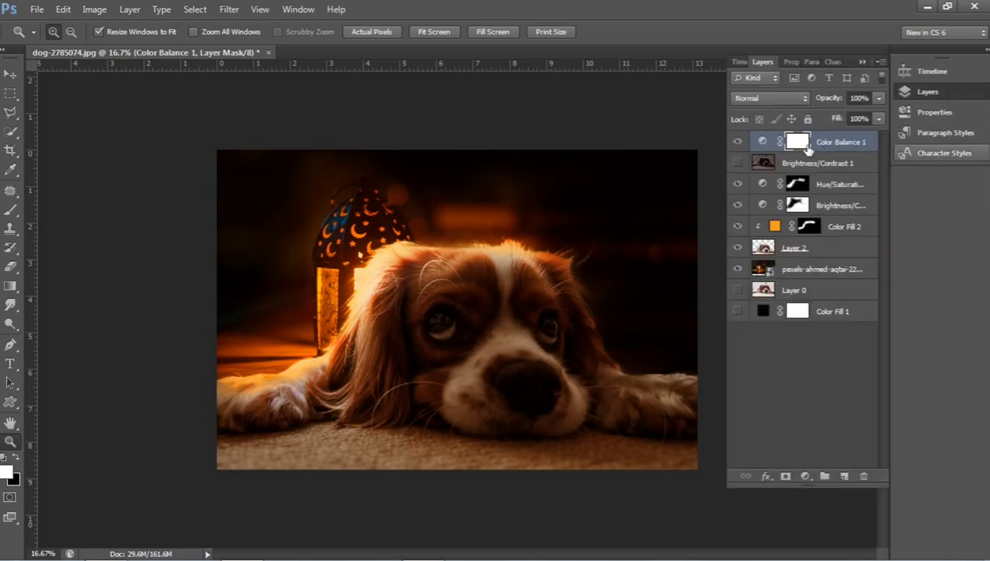
click(10, 265)
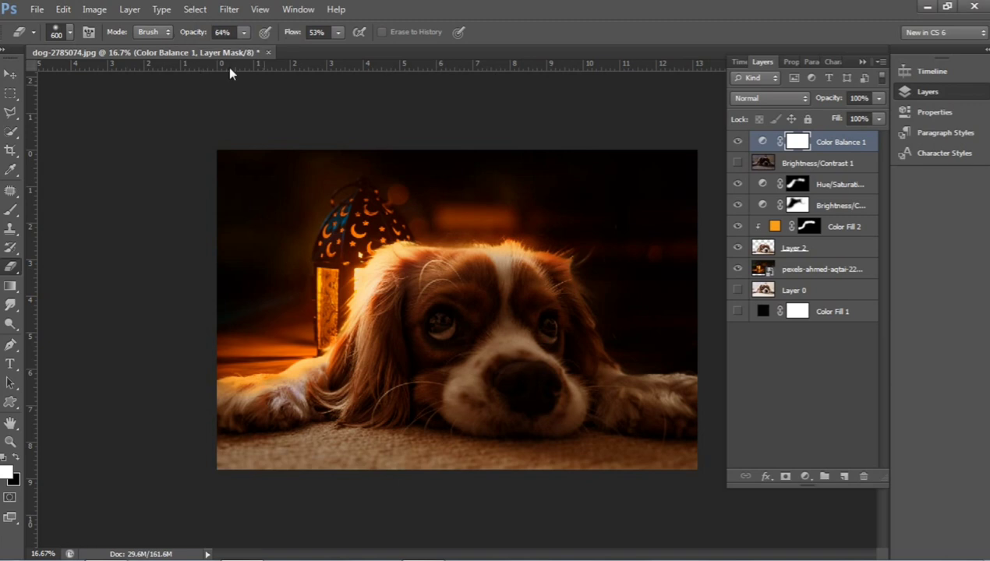
drag(514, 358, 442, 393)
Step: Open pexels-pavel-hájek-4275360.jpg in Photoshop and zoom in on the butterfly's head
key(z)
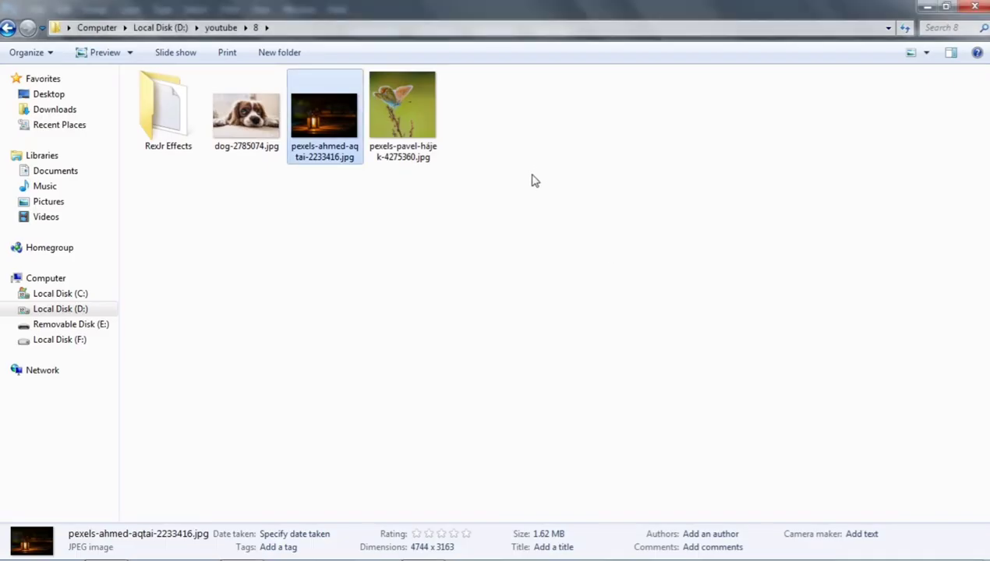
click(398, 123)
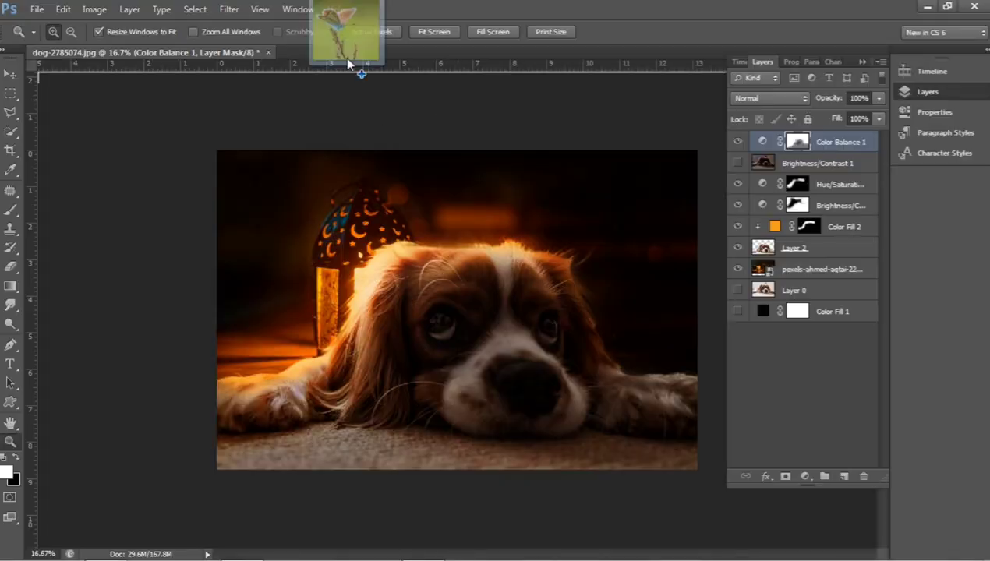
drag(394, 107, 344, 53)
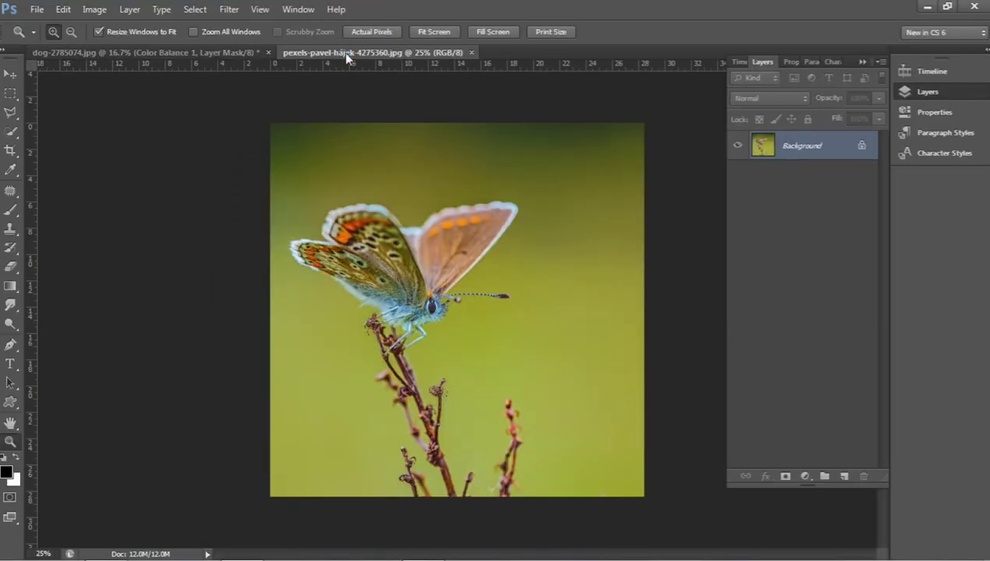
click(406, 256)
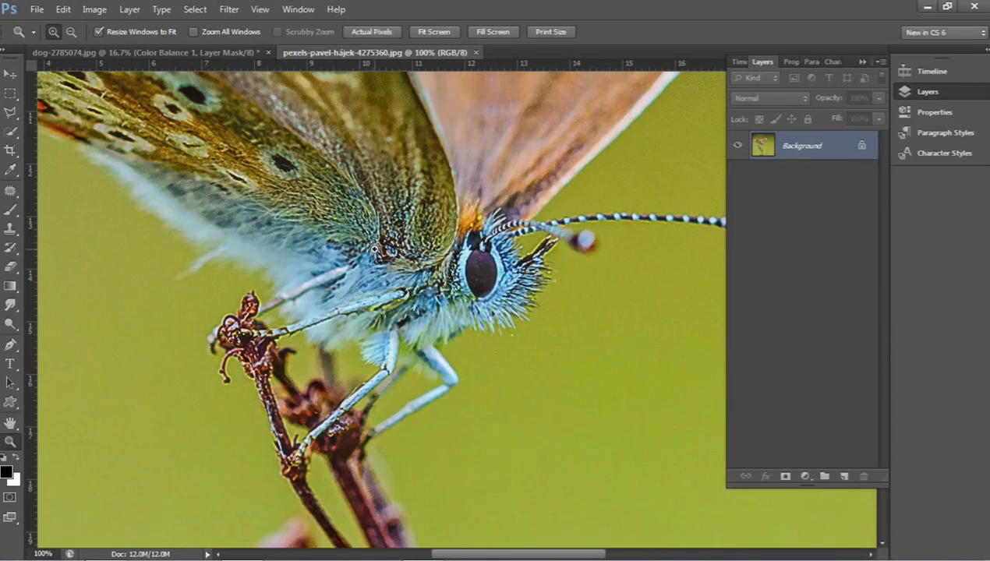
key(w)
scroll(427, 336, up, 3)
scroll(351, 331, left, 4)
Step: With the Background Eraser, clear large patches of green above the wings, shrinking the brush to 150 px
scroll(276, 326, up, 5)
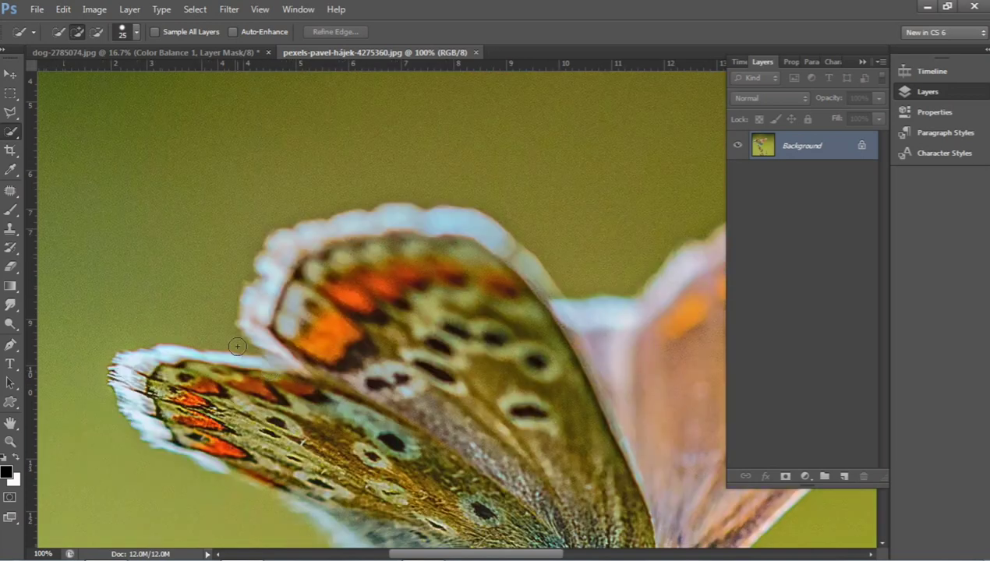
click(14, 268)
click(92, 278)
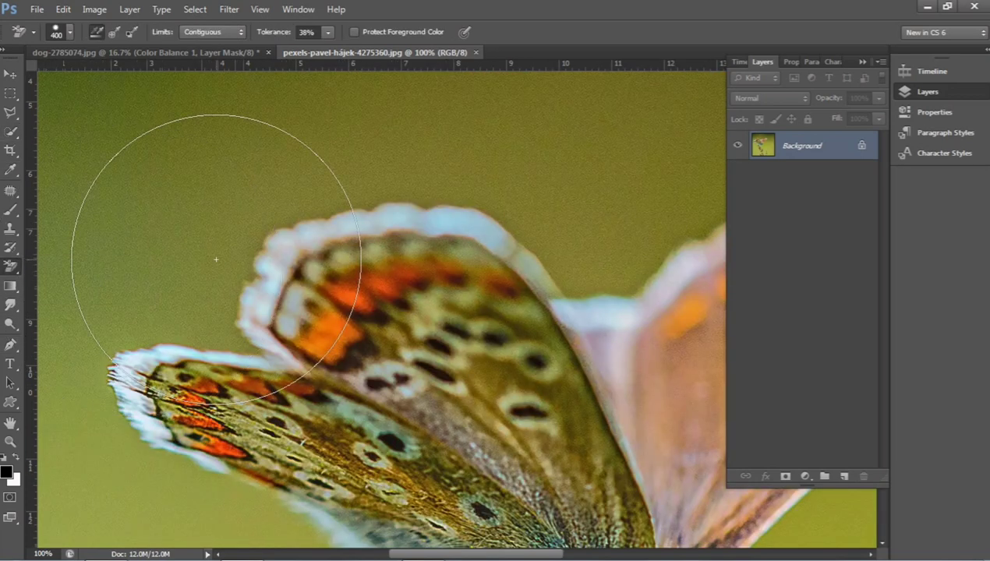
click(267, 258)
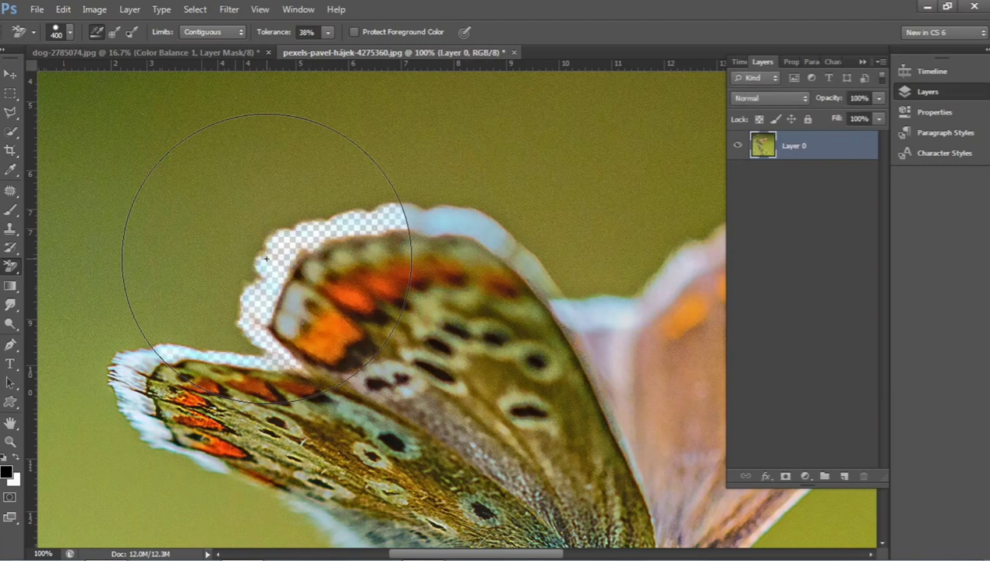
key(ctrl+z)
click(229, 244)
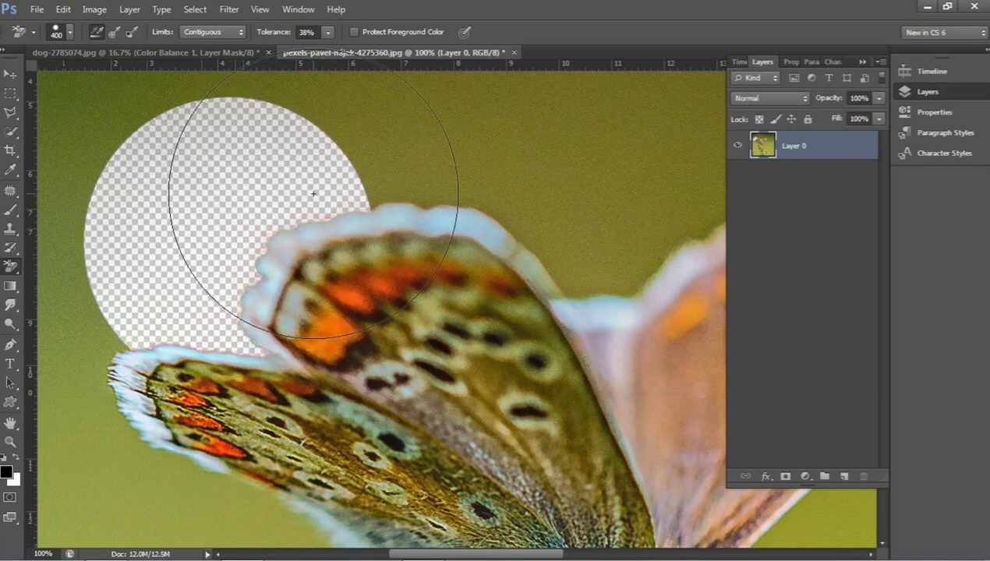
click(435, 185)
key(ctrl+z)
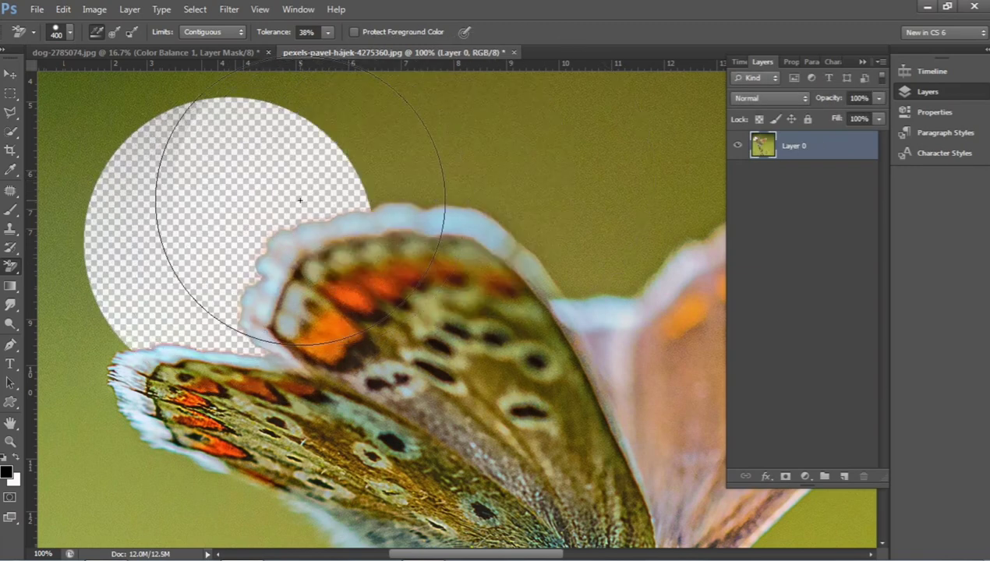
key(bracketleft)
key(bracketleft)
key(bracketleft)
key(bracketleft)
key(bracketleft)
click(364, 173)
click(432, 171)
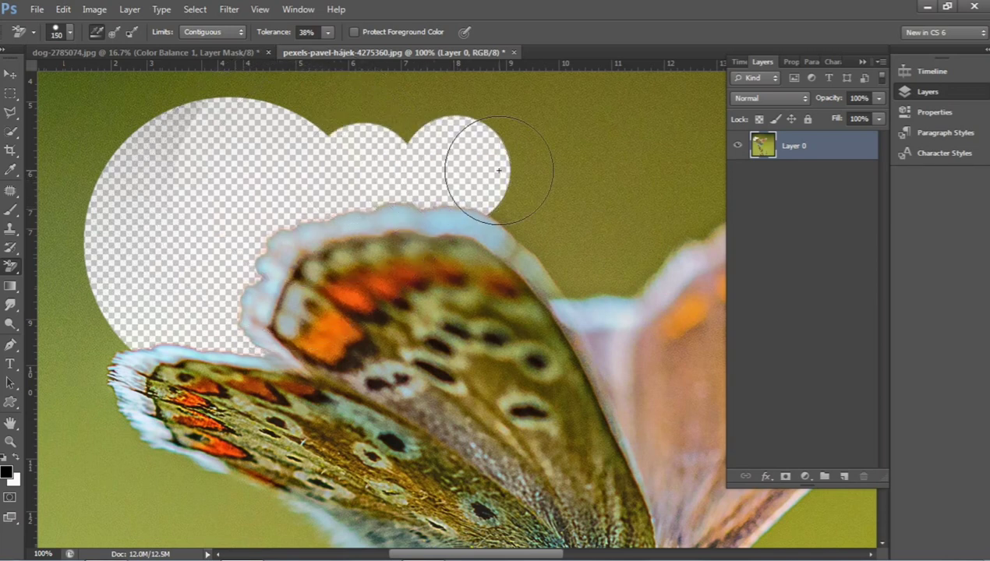
scroll(476, 159, right, 5)
right_click(409, 144)
key(Escape)
click(392, 232)
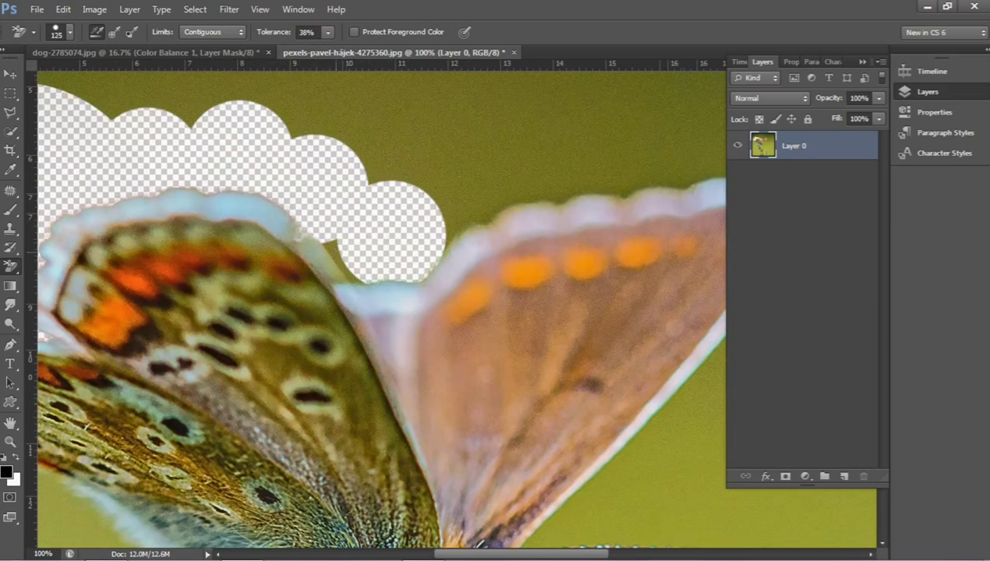
key(ctrl+z)
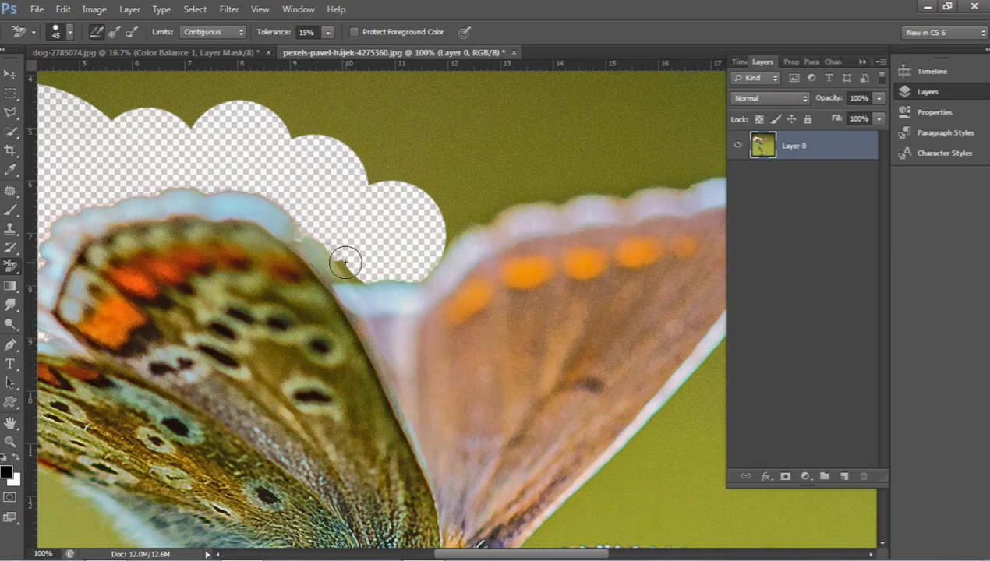
Step: Erase the green backdrop along the upper and lower wing edges and around the head
scroll(345, 263, right, 3)
mouse_move(435, 233)
mouse_down()
mouse_move(524, 209)
mouse_move(320, 273)
mouse_up()
scroll(524, 209, right, 3)
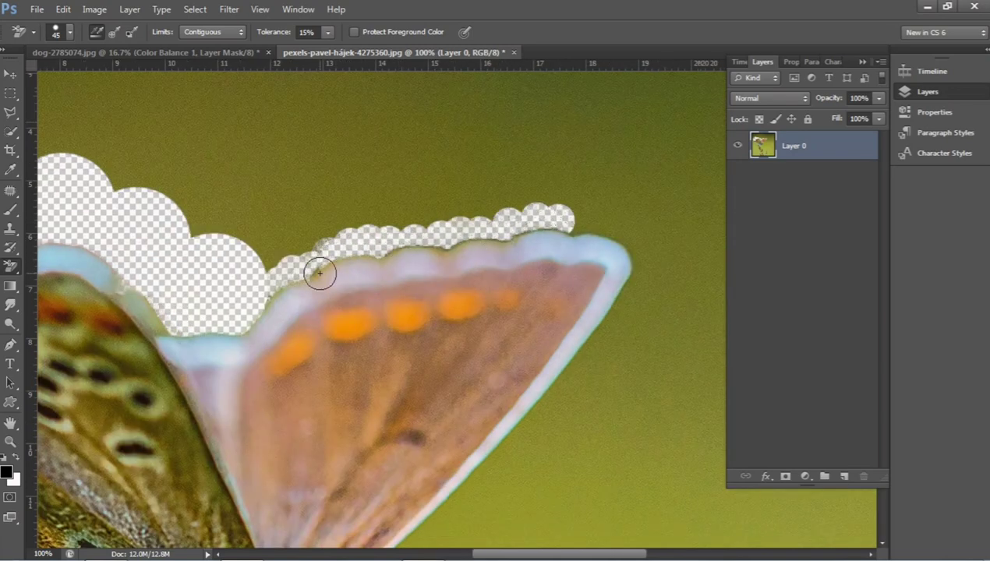
scroll(320, 273, right, 5)
drag(425, 230, 503, 238)
scroll(478, 316, down, 5)
scroll(477, 316, left, 8)
scroll(380, 369, down, 1)
mouse_move(398, 363)
mouse_down()
mouse_move(330, 295)
mouse_move(265, 261)
mouse_up()
key(ctrl+z)
scroll(342, 294, down, 3)
scroll(342, 294, right, 3)
mouse_move(343, 294)
mouse_down()
mouse_move(409, 336)
mouse_move(554, 344)
mouse_move(577, 265)
mouse_up()
scroll(433, 339, down, 3)
scroll(433, 339, right, 3)
scroll(553, 344, right, 3)
drag(265, 137, 729, 398)
Step: At 300% zoom with a 20 px eraser, clean up around the antenna and legs, then zoom out to 50%
mouse_move(414, 296)
mouse_down()
mouse_move(476, 228)
mouse_move(593, 315)
mouse_move(508, 154)
mouse_up()
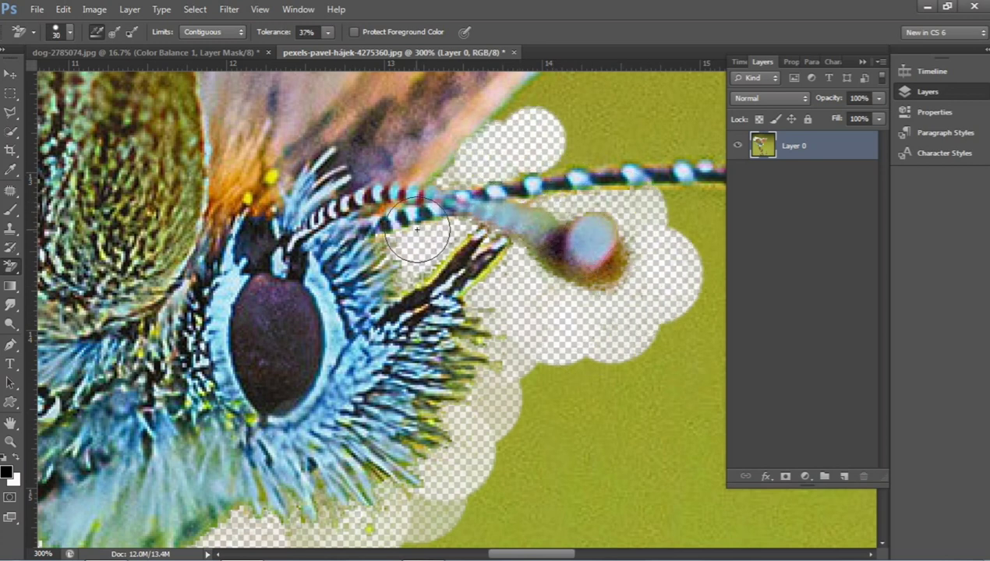
drag(417, 229, 514, 266)
key(bracketleft)
scroll(468, 363, down, 3)
scroll(467, 363, right, 1)
scroll(394, 386, down, 3)
mouse_move(425, 364)
mouse_down()
mouse_move(394, 387)
mouse_move(302, 381)
mouse_up()
scroll(394, 386, left, 2)
scroll(302, 380, left, 4)
scroll(303, 380, down, 3)
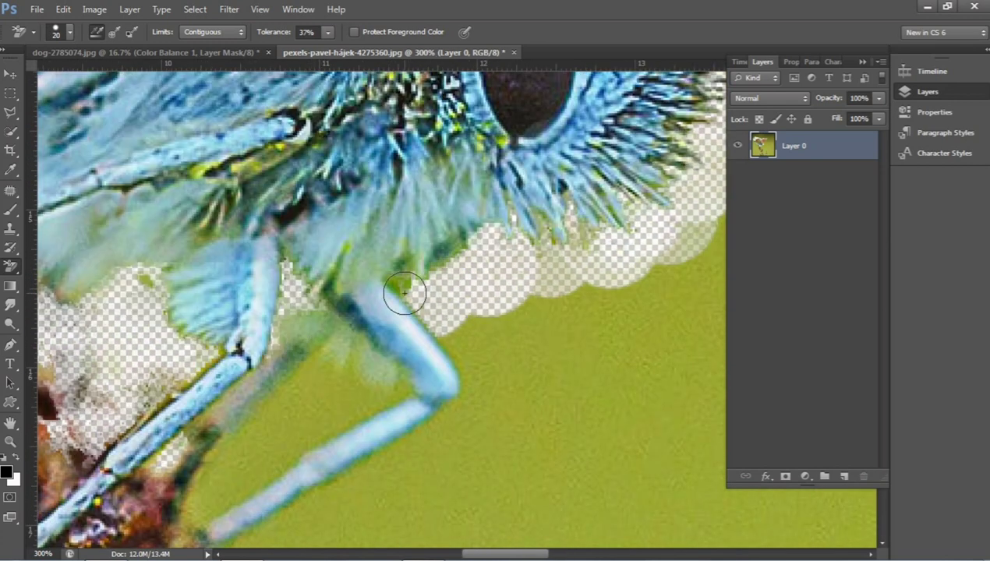
scroll(405, 292, right, 5)
scroll(570, 177, up, 3)
scroll(570, 177, right, 4)
mouse_move(297, 206)
mouse_down()
mouse_move(453, 195)
mouse_move(638, 231)
mouse_up()
scroll(637, 232, left, 3)
mouse_move(686, 195)
mouse_down()
mouse_move(524, 210)
mouse_move(305, 184)
mouse_up()
key(z)
alt+click(376, 294)
alt+click(484, 267)
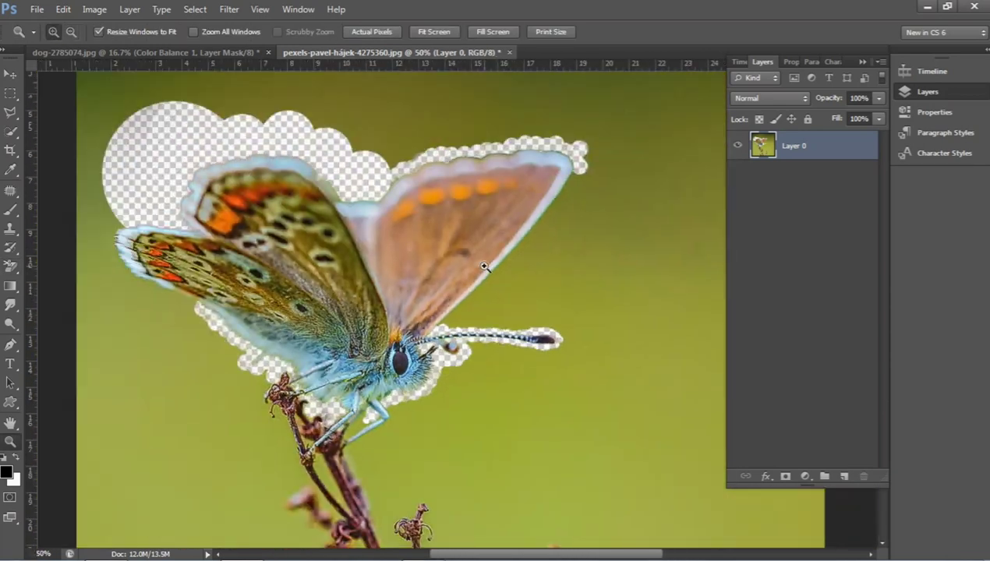
Step: Start the Pen path with points along the butterfly's upper wing edge
key(p)
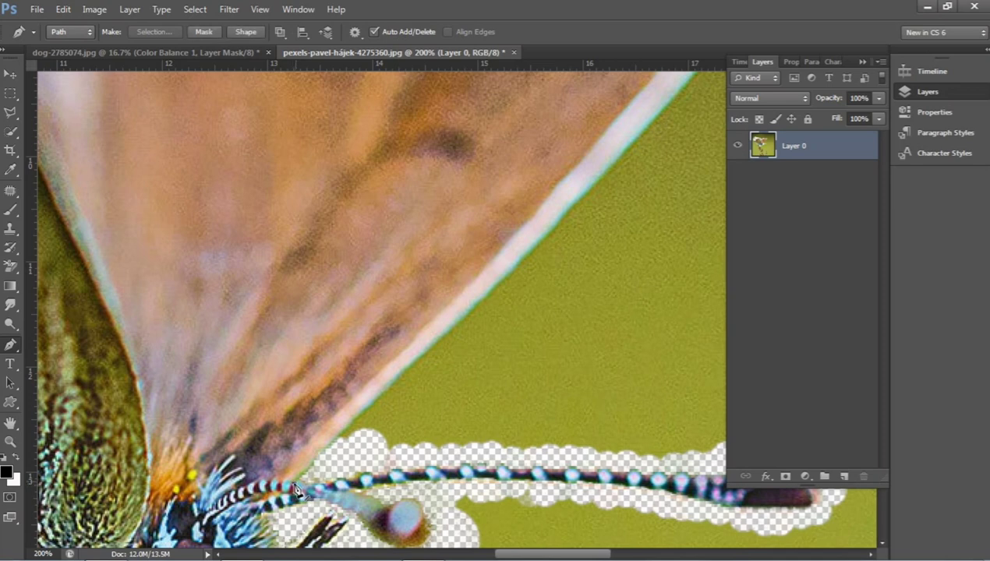
scroll(590, 204, up, 5)
click(445, 302)
scroll(565, 148, up, 3)
click(499, 278)
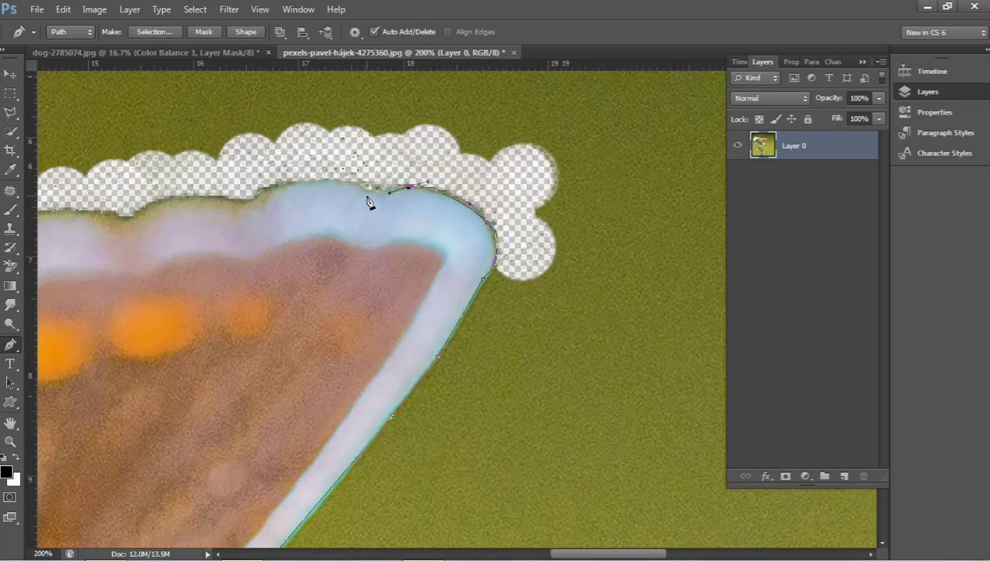
click(388, 193)
scroll(387, 208, left, 3)
click(433, 191)
scroll(453, 225, left, 3)
click(472, 210)
scroll(475, 223, left, 3)
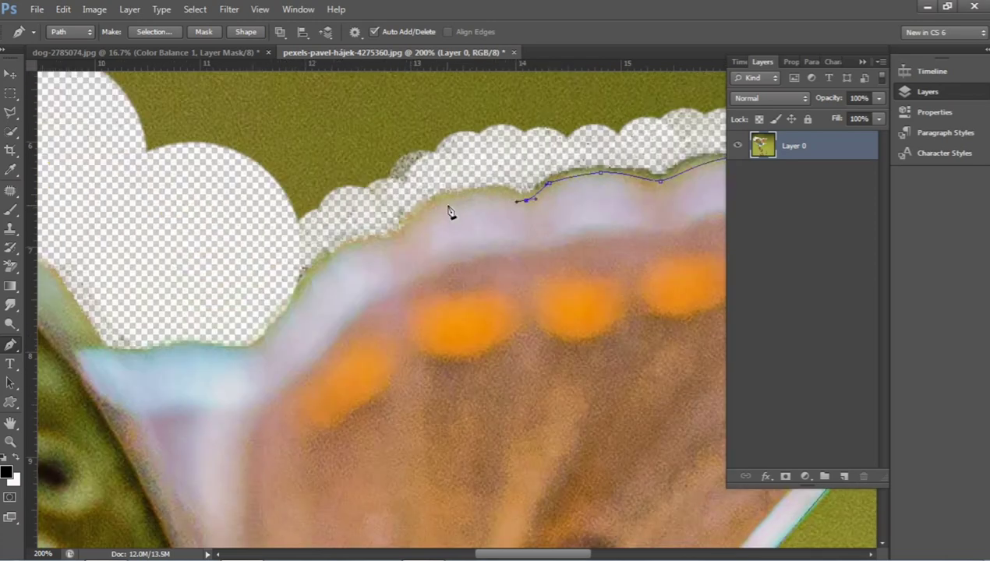
click(449, 210)
scroll(460, 215, left, 3)
click(485, 215)
Step: Erase leftover background along the left wing's edge and tip
alt+click(392, 315)
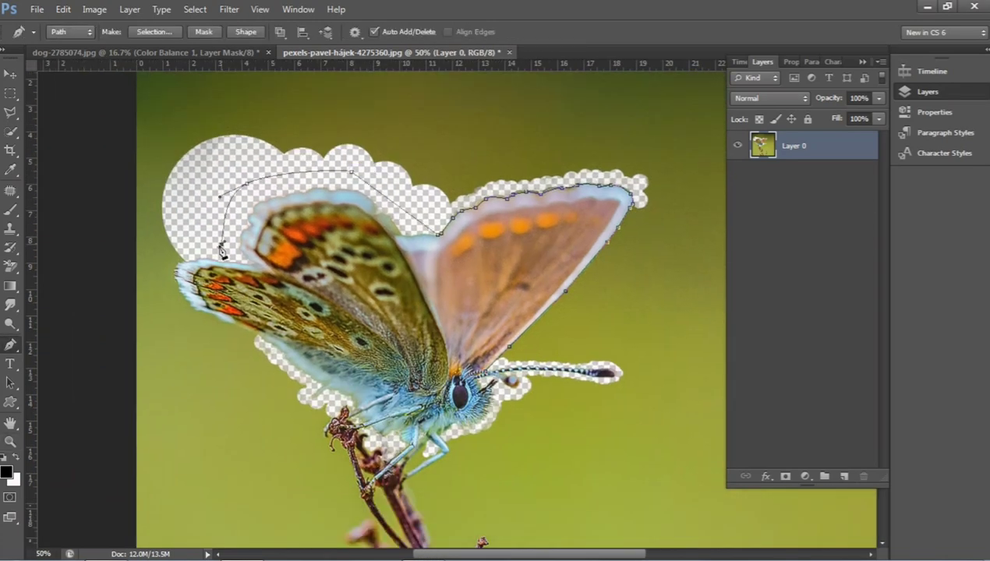
ctrl+click(189, 257)
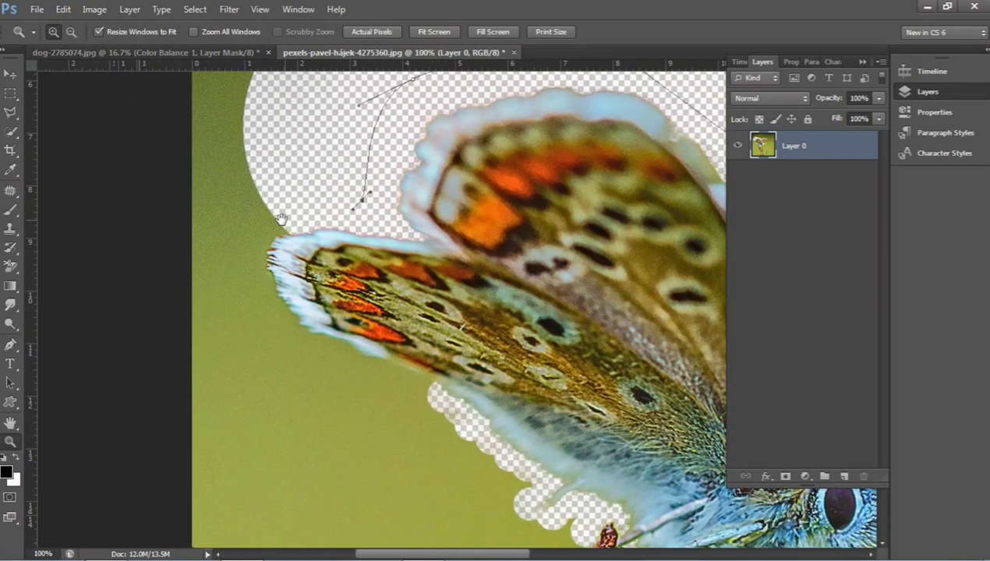
key(w)
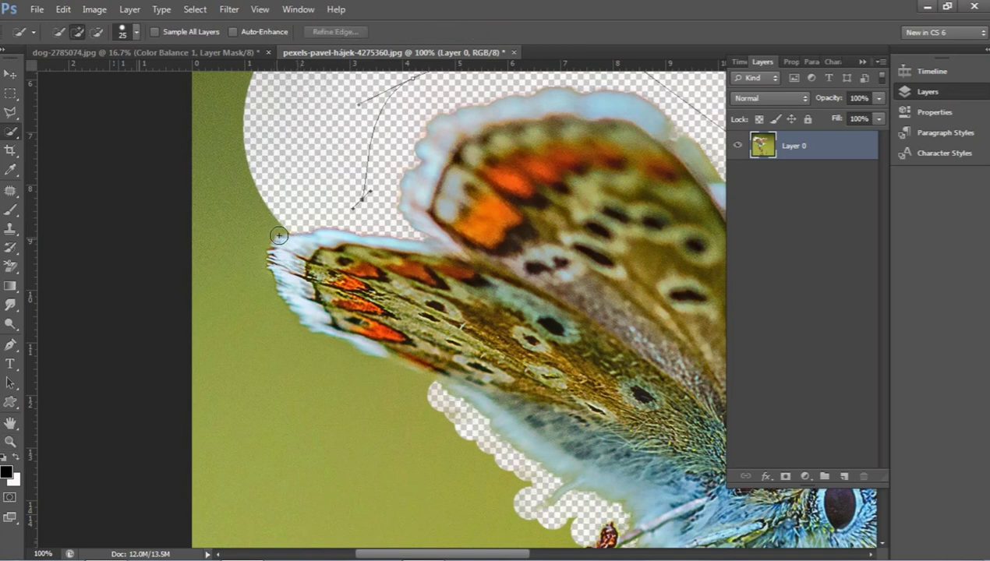
key(e)
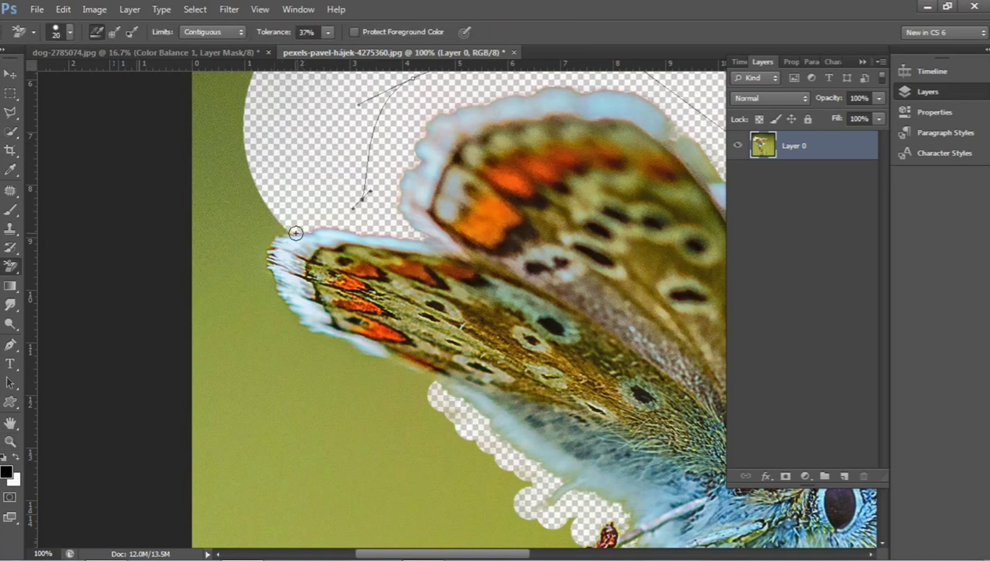
drag(268, 248, 305, 338)
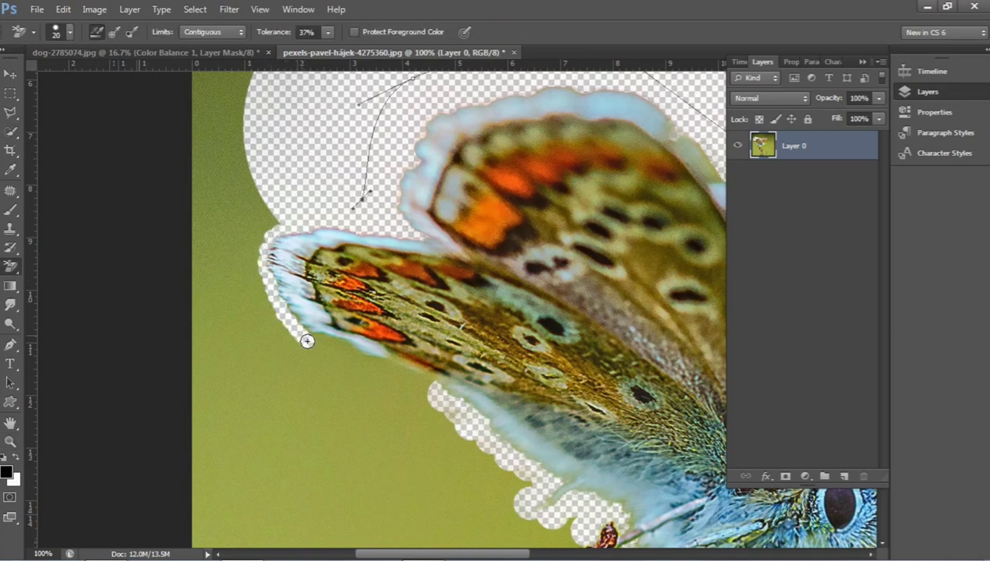
ctrl+click(305, 337)
mouse_move(220, 150)
mouse_down()
mouse_move(368, 374)
mouse_move(371, 361)
mouse_move(504, 405)
mouse_up()
Step: Trace the left wing tip and lower wing edge with curved path points
key(p)
drag(251, 285, 382, 361)
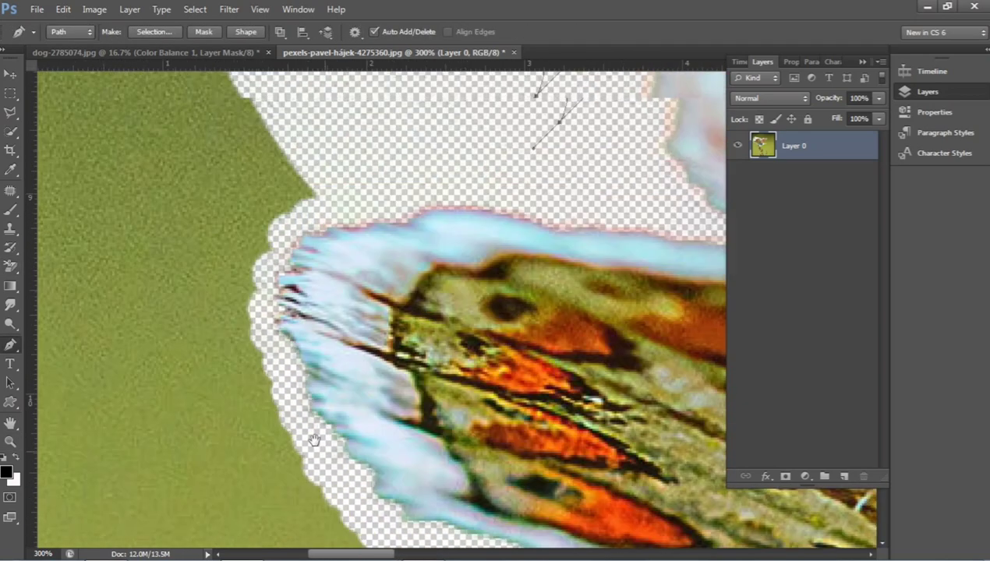
drag(257, 273, 234, 283)
key(ctrl+z)
drag(355, 279, 346, 287)
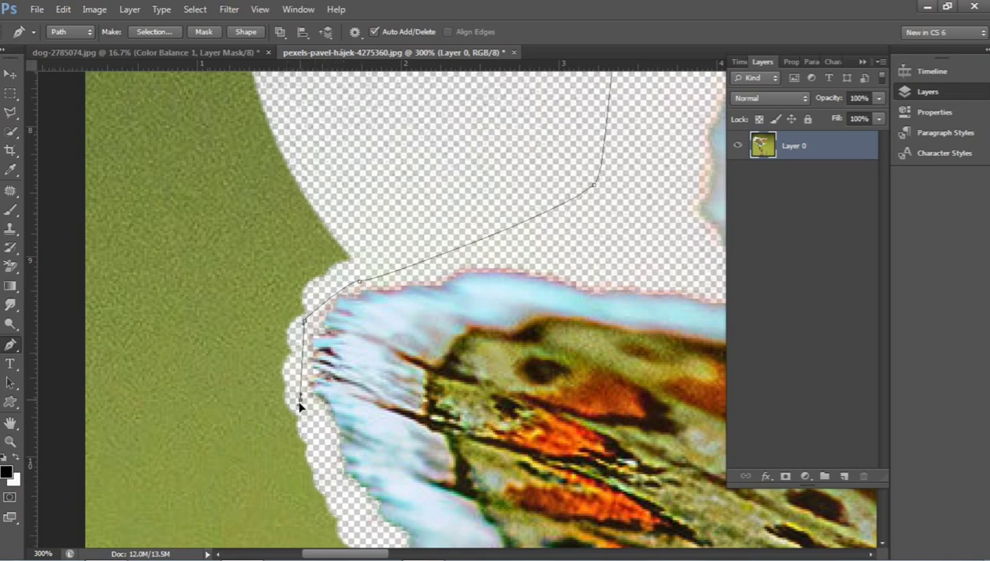
drag(354, 467, 281, 254)
click(406, 384)
drag(605, 469, 449, 380)
click(543, 391)
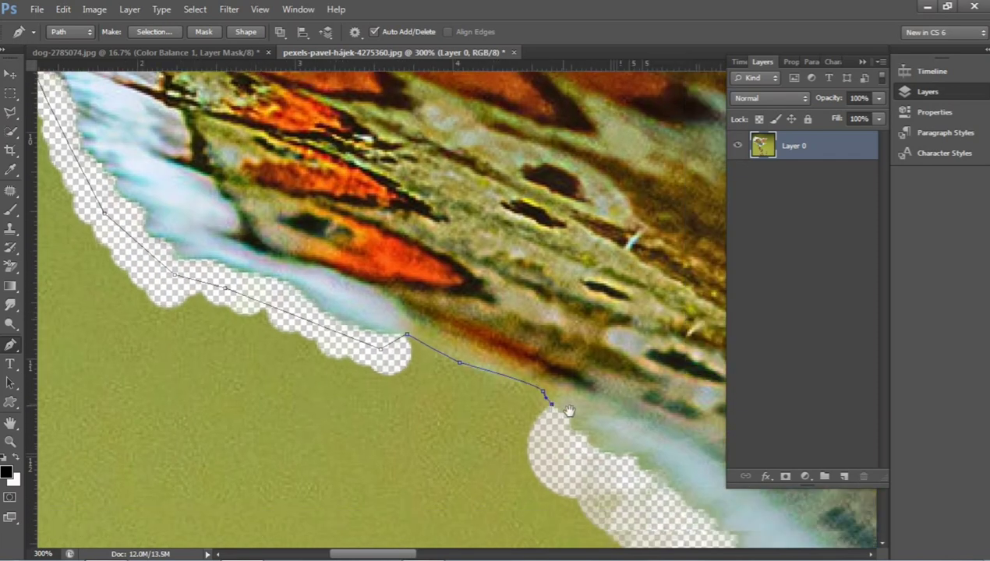
drag(570, 411, 431, 376)
click(485, 312)
drag(575, 356, 443, 234)
drag(564, 301, 347, 240)
click(343, 202)
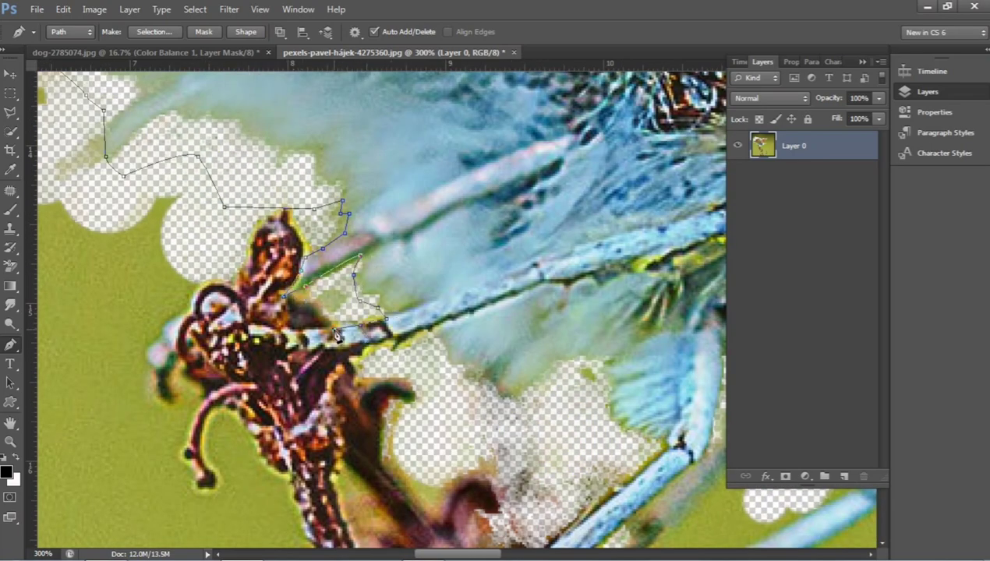
Step: Extend the path from the head area down the butterfly's leg
drag(395, 350, 333, 192)
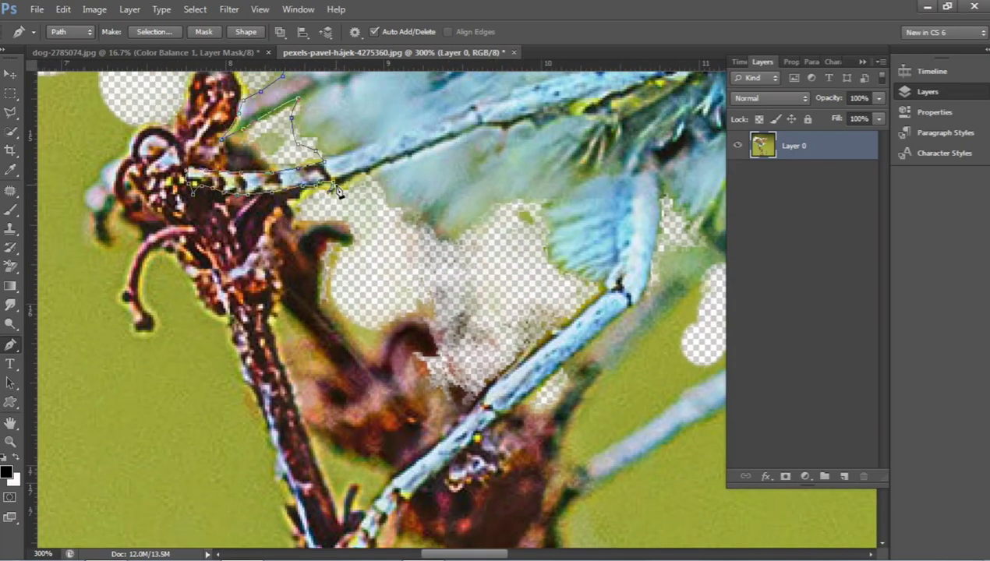
scroll(319, 192, right, 3)
scroll(366, 234, down, 2)
scroll(390, 265, down, 2)
scroll(405, 284, down, 2)
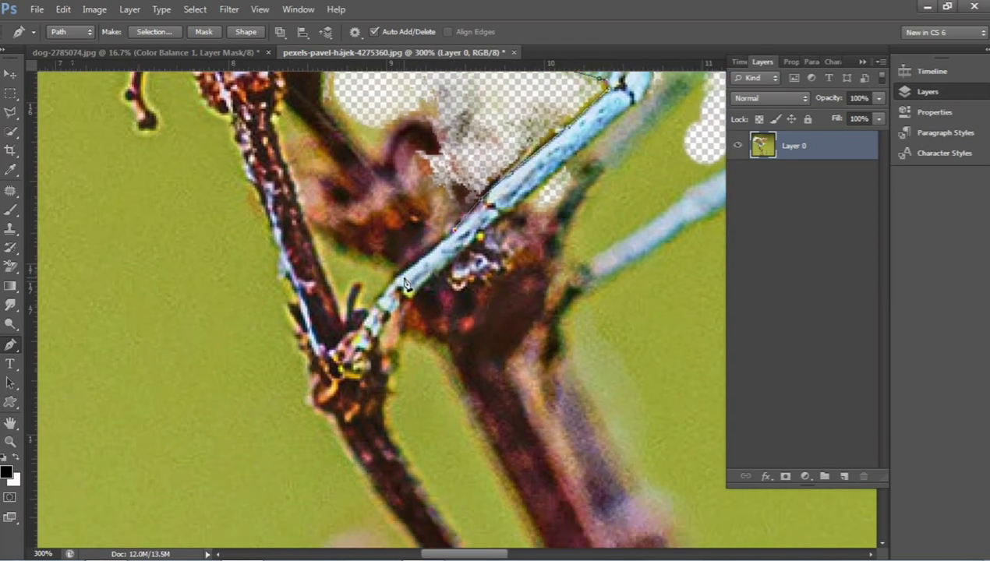
scroll(394, 300, right, 3)
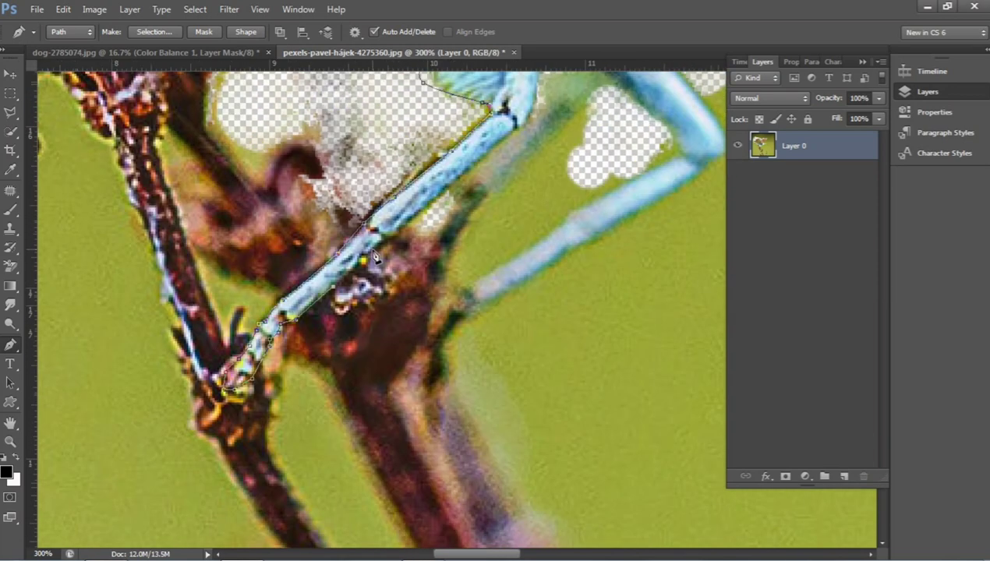
scroll(382, 284, right, 4)
scroll(374, 273, up, 4)
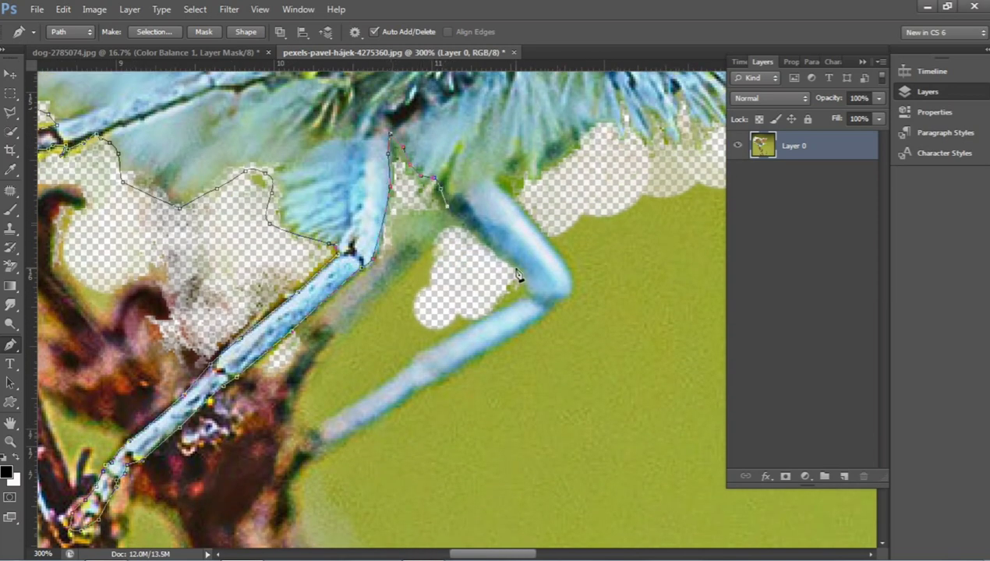
click(518, 275)
click(368, 331)
click(331, 400)
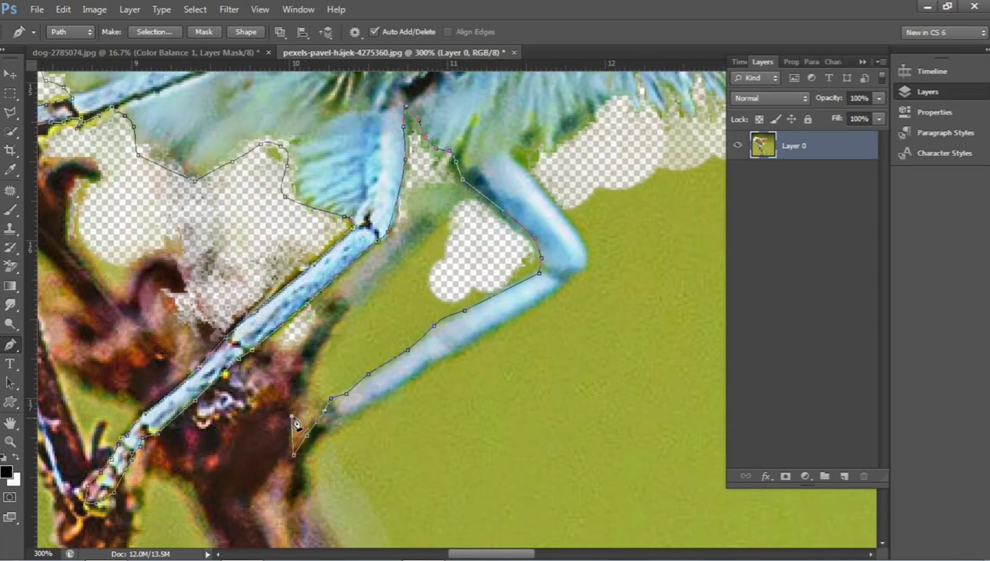
Step: Trace the leg from the knee downward with five more path points
scroll(339, 380, down, 2)
scroll(309, 463, right, 3)
scroll(220, 420, up, 2)
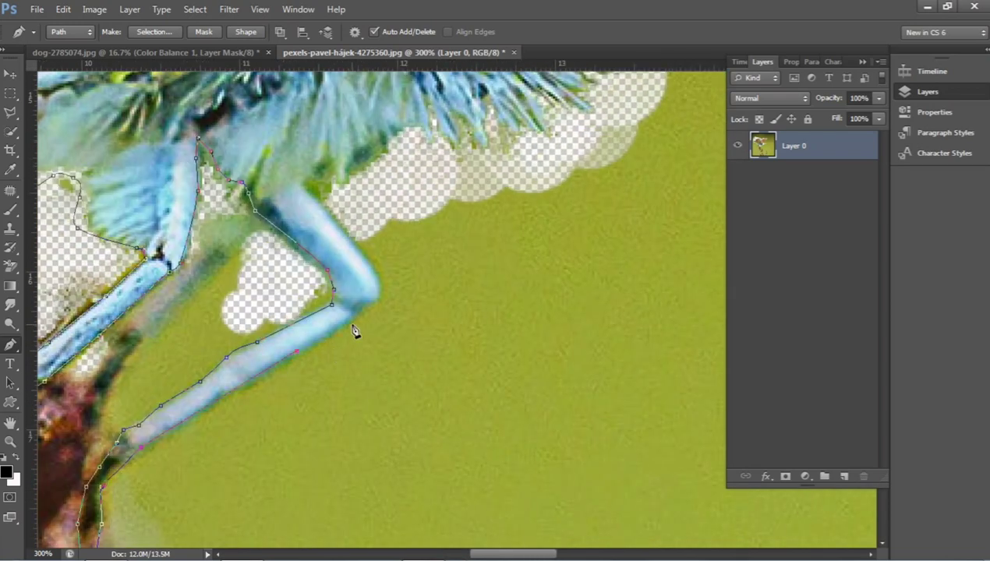
scroll(353, 331, right, 1)
scroll(241, 257, up, 2)
scroll(265, 249, down, 5)
scroll(281, 242, right, 3)
scroll(312, 265, left, 2)
scroll(320, 269, down, 2)
scroll(225, 308, down, 2)
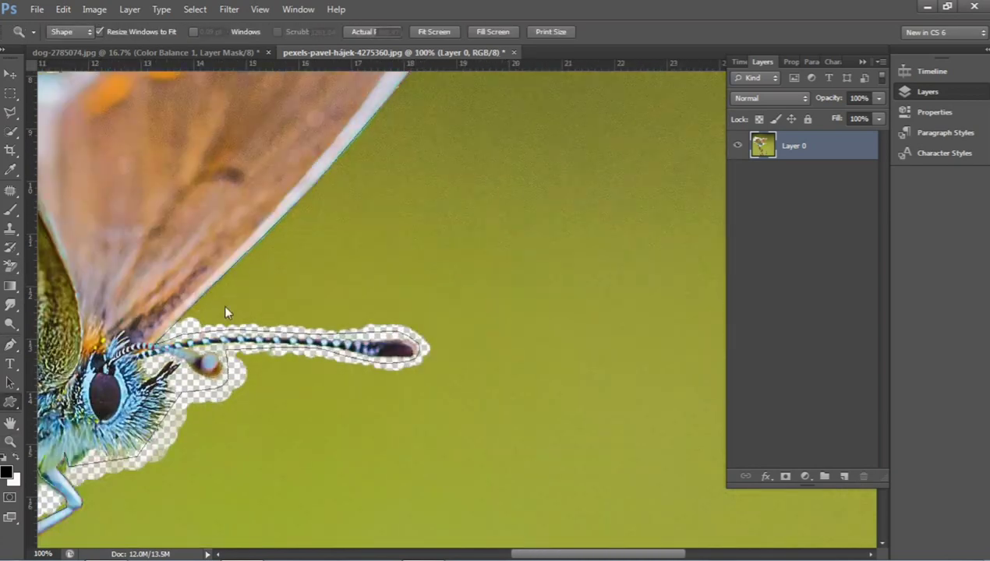
scroll(225, 308, up, 3)
scroll(392, 235, up, 1)
click(389, 228)
click(272, 341)
click(235, 393)
click(222, 421)
click(223, 443)
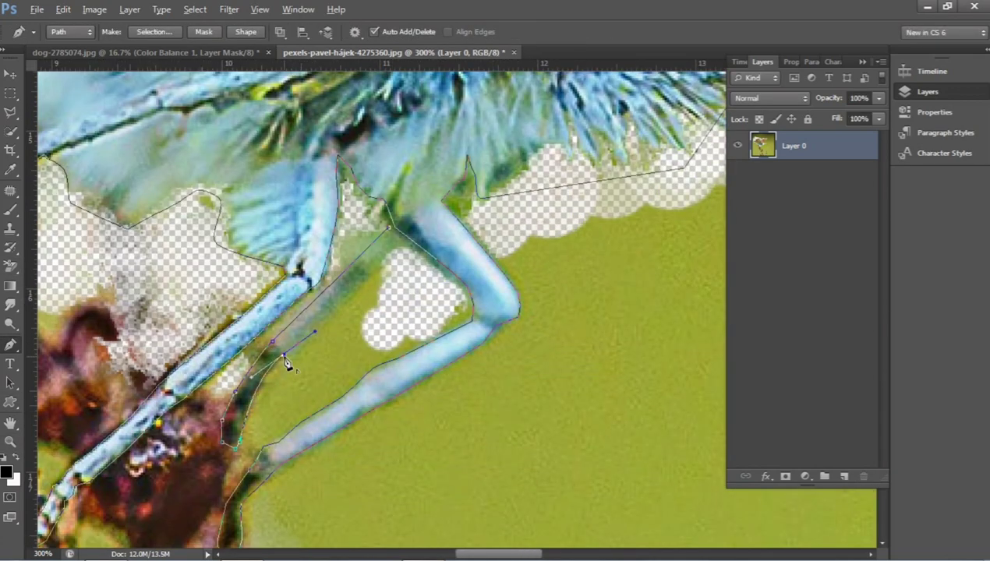
scroll(387, 243, down, 1)
scroll(316, 315, down, 1)
scroll(326, 349, down, 2)
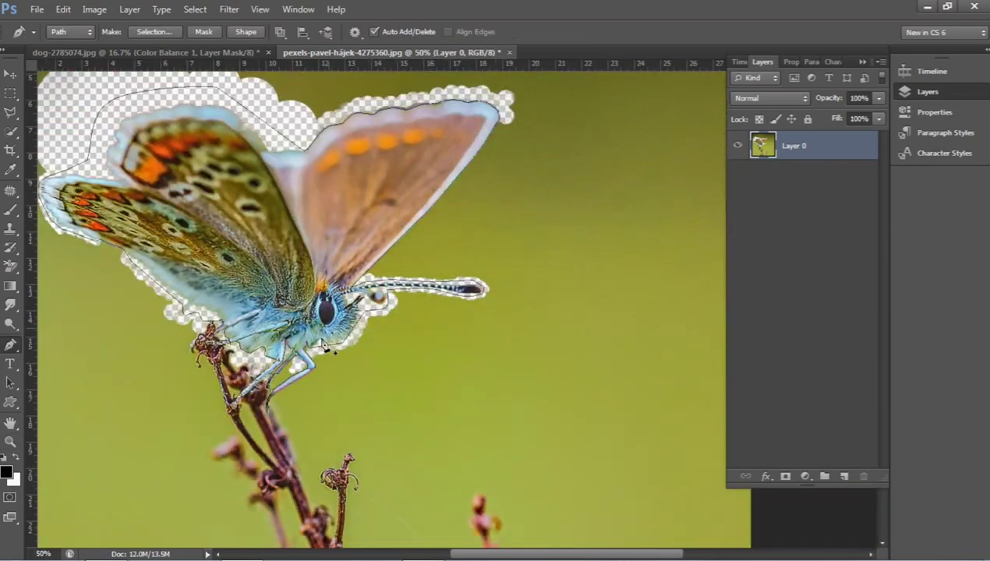
Step: Turn the path into a selection and mask out the green background, checking the legs
click(152, 32)
key(Return)
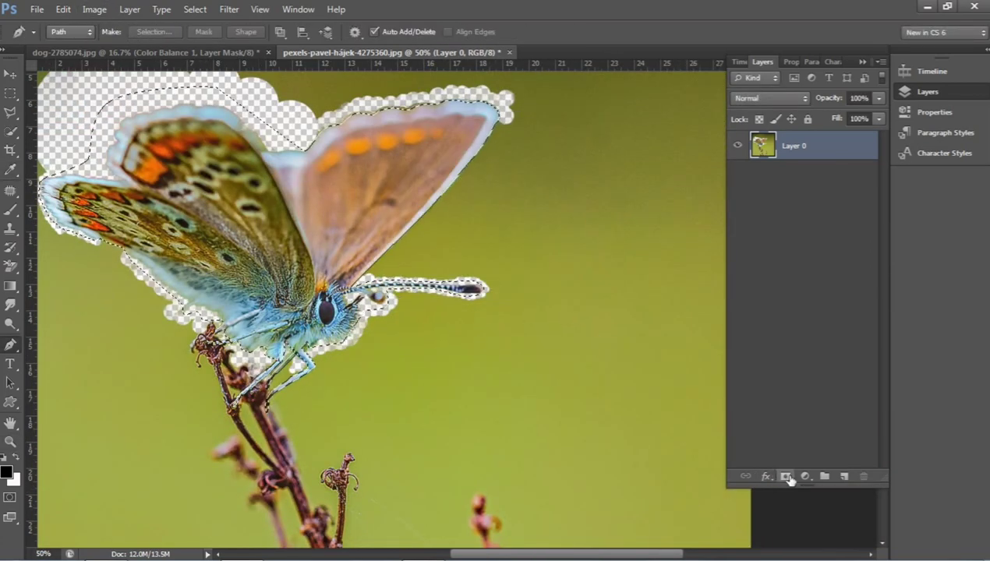
click(786, 477)
key(z)
scroll(232, 354, up, 3)
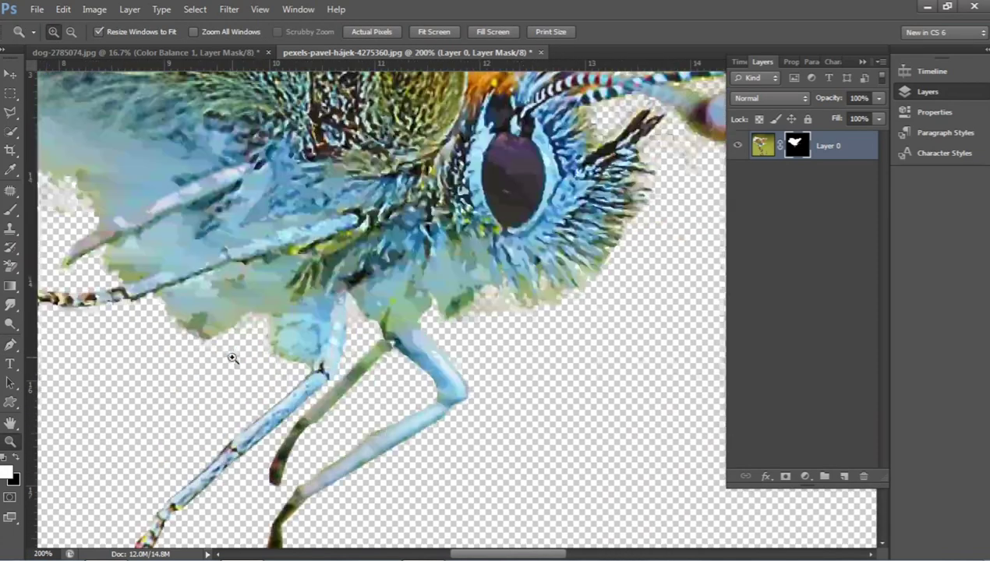
scroll(232, 331, up, 2)
scroll(328, 381, down, 4)
scroll(328, 381, down, 3)
scroll(376, 394, up, 5)
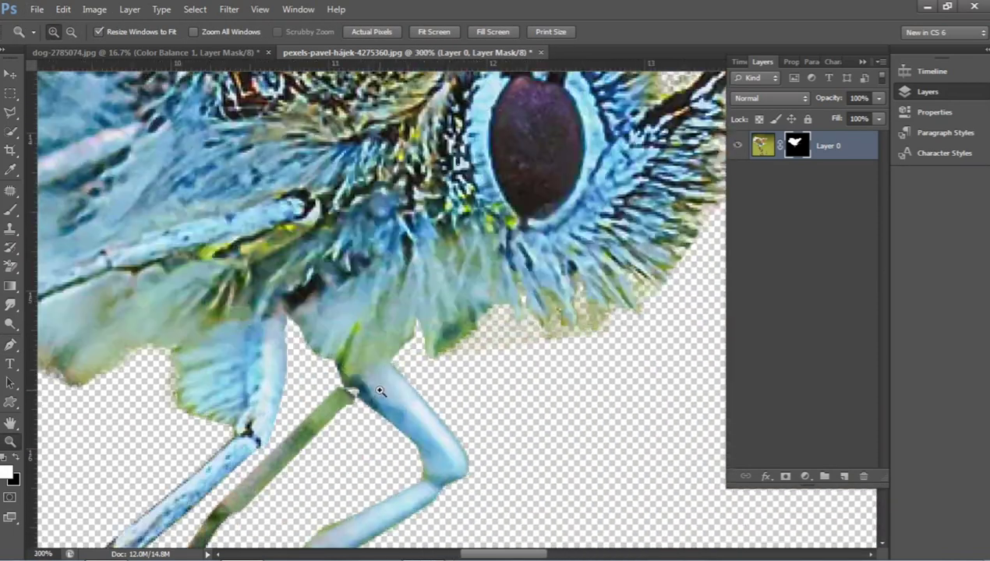
scroll(376, 394, up, 1)
Step: Set up a small white mask brush and zoom out to the whole butterfly
key(b)
key(bracketleft)
key(bracketleft)
key(bracketleft)
key(x)
key(z)
alt+click(507, 381)
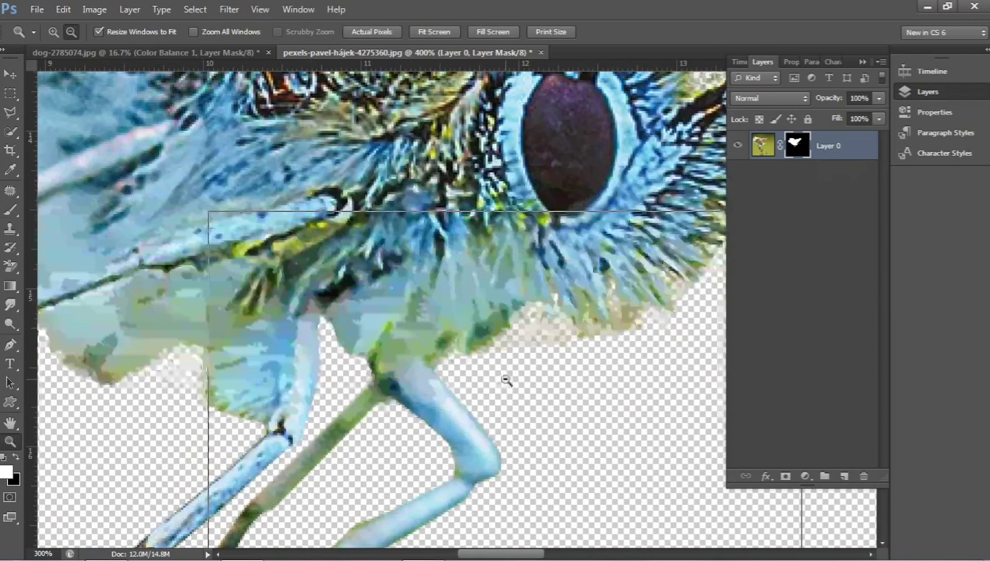
alt+click(374, 394)
alt+click(434, 336)
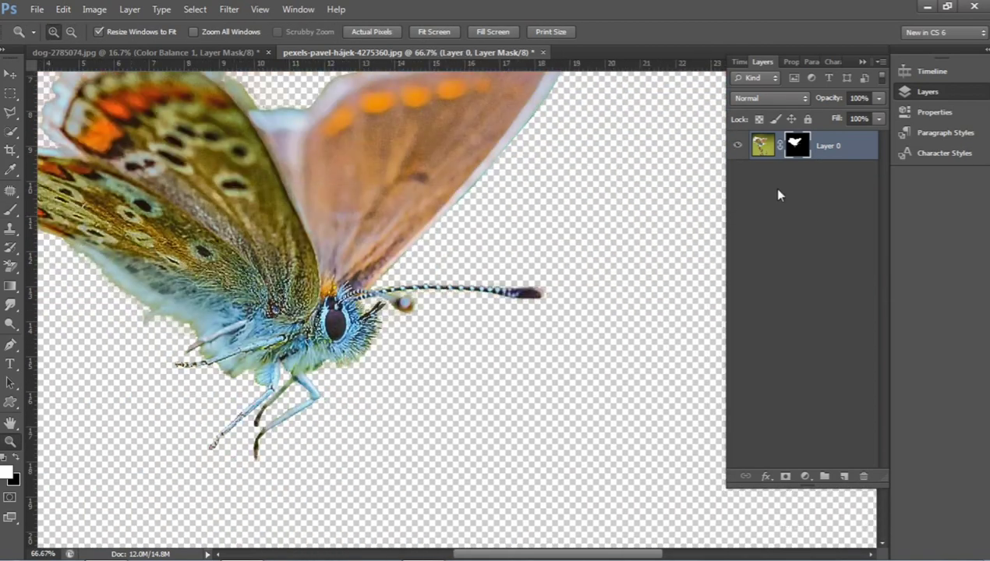
Step: Load the butterfly mask as a selection and convert Layer 0 to a Smart Object
key(w)
ctrl+click(797, 148)
right_click(797, 148)
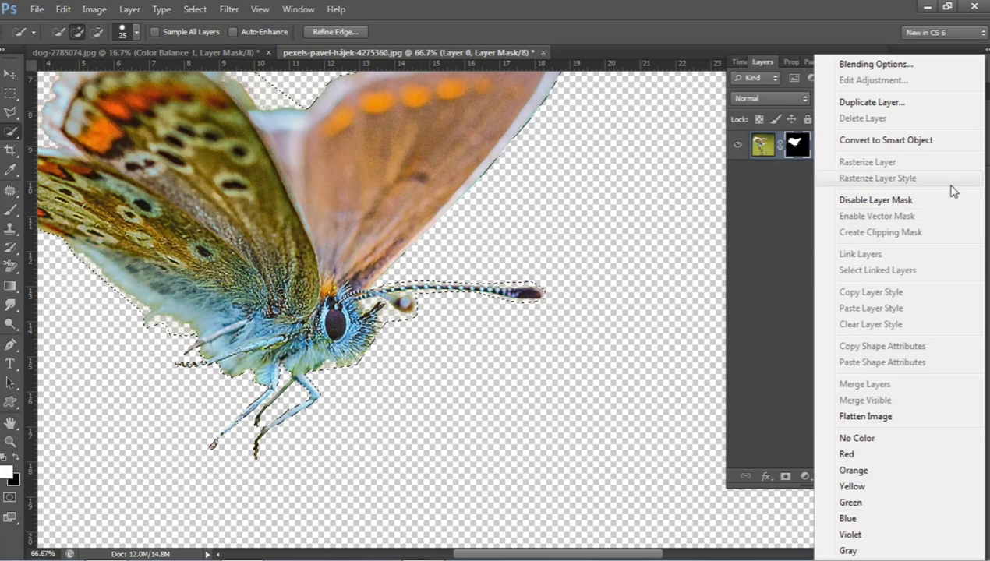
click(906, 140)
key(x)
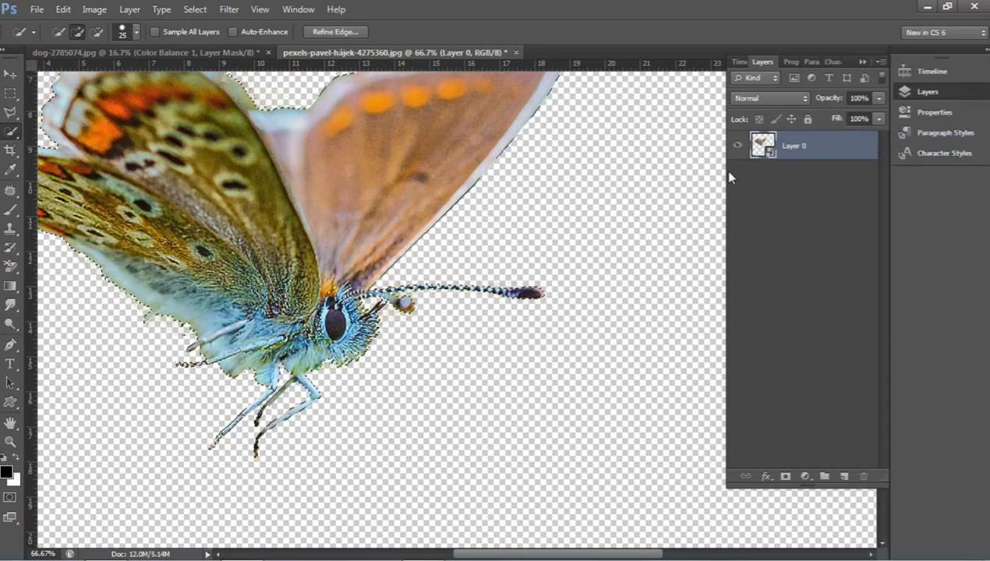
right_click(409, 226)
Step: In Refine Edge, set Smooth 5, Feather 1 px, Shift Edge -31% on a black preview
click(417, 296)
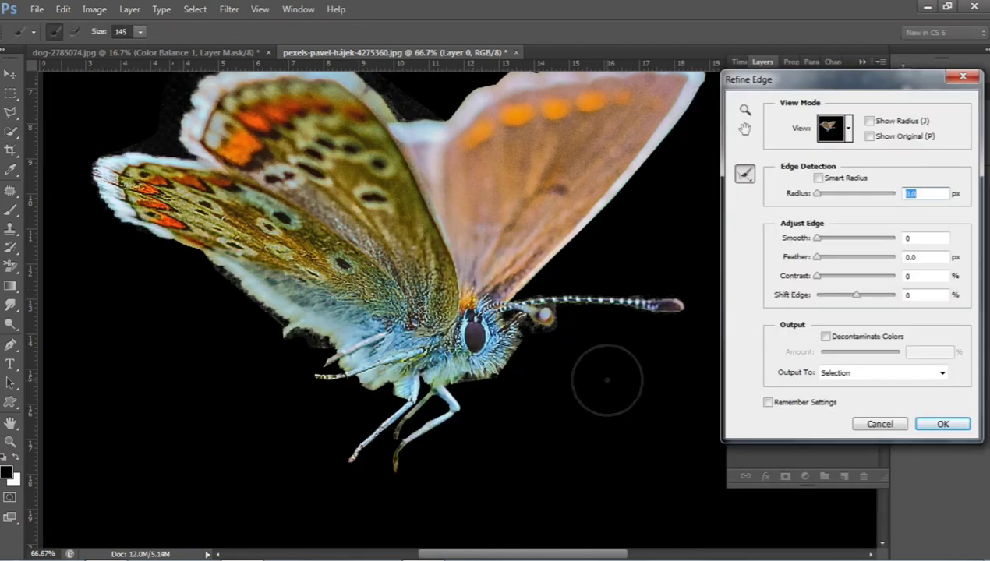
key(ctrl+plus)
drag(856, 294, 844, 295)
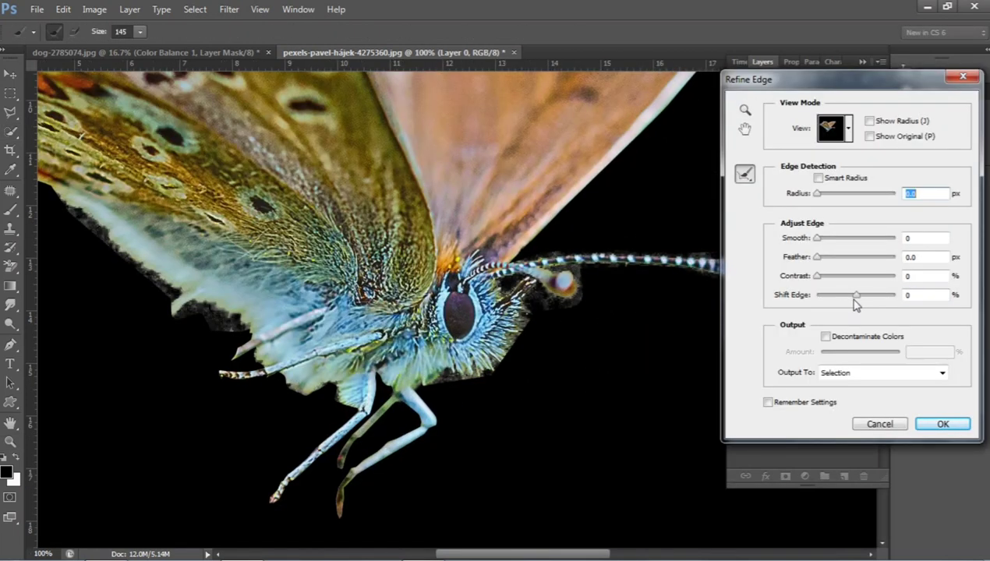
drag(821, 259, 829, 265)
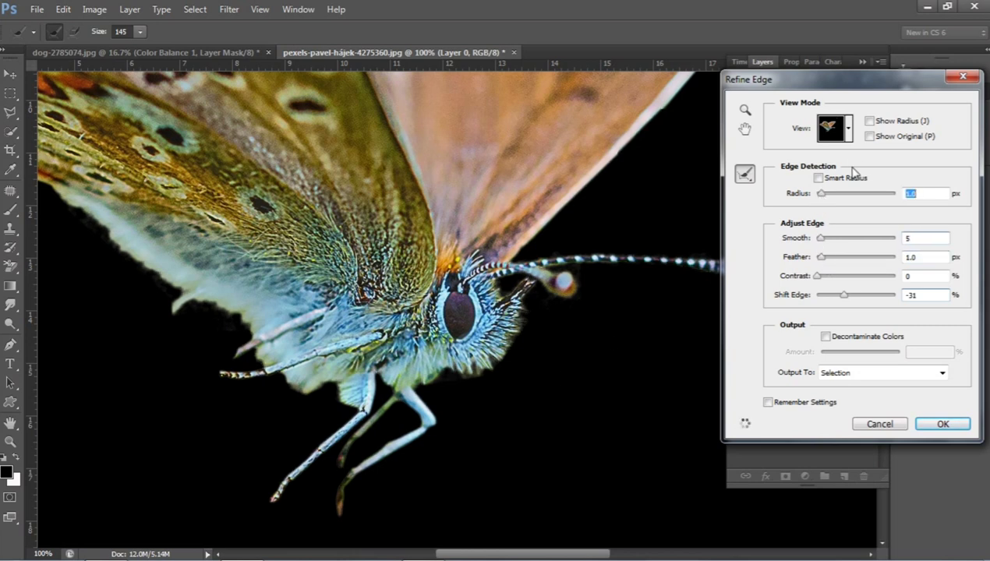
drag(563, 378, 639, 386)
click(833, 128)
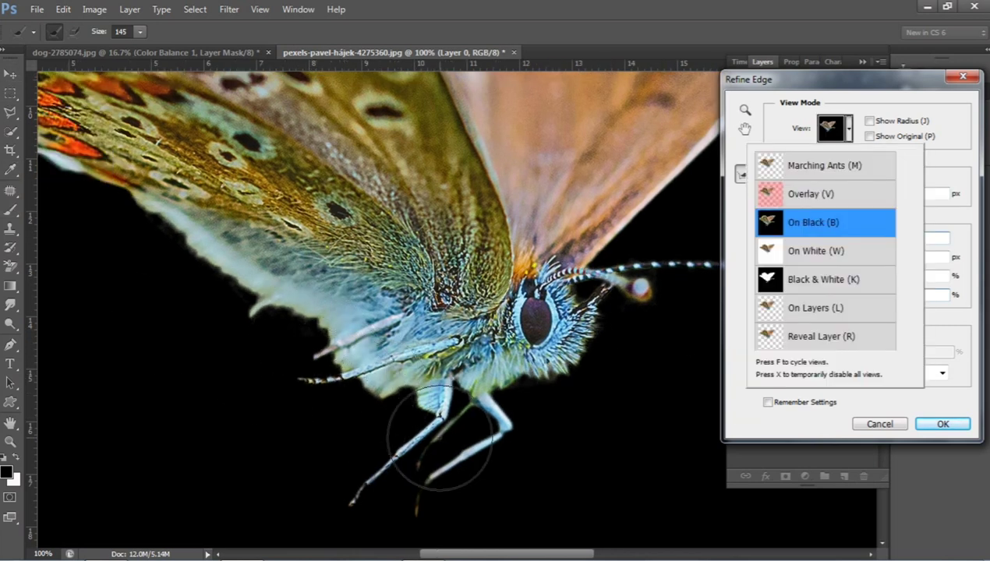
click(72, 29)
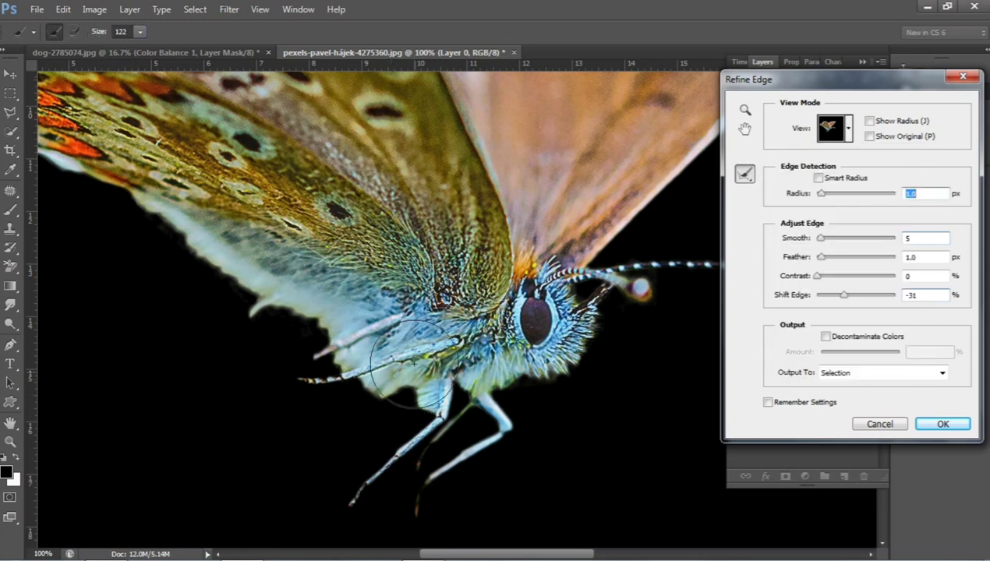
Step: Brush-refine the lower wing edge, apply it, and mask the butterfly with the result
drag(399, 393, 240, 272)
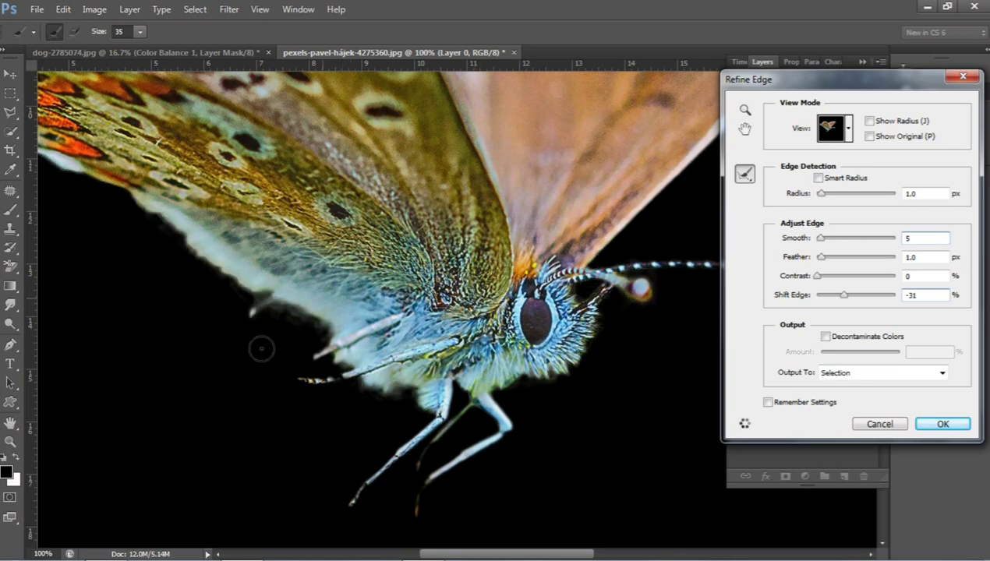
click(943, 424)
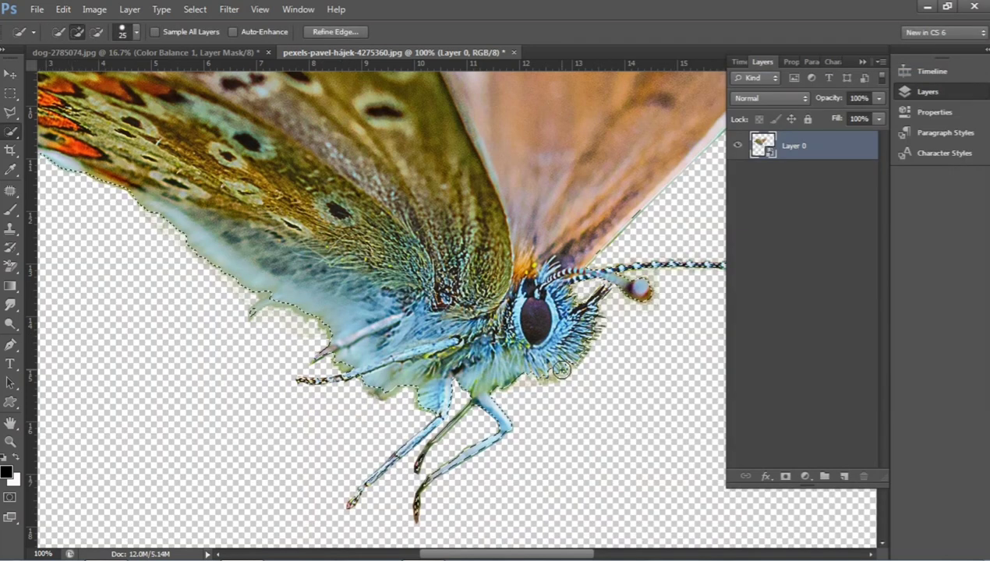
click(785, 477)
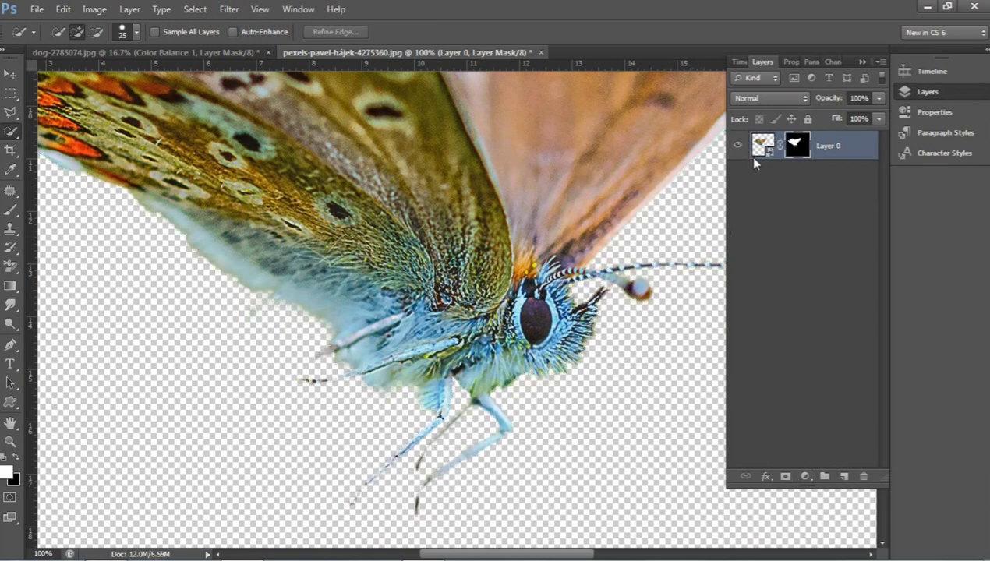
key(z)
alt+click(456, 157)
Step: Drag the butterfly into the puppy picture as Layer 3, scale it to ~54% above the head
alt+click(456, 158)
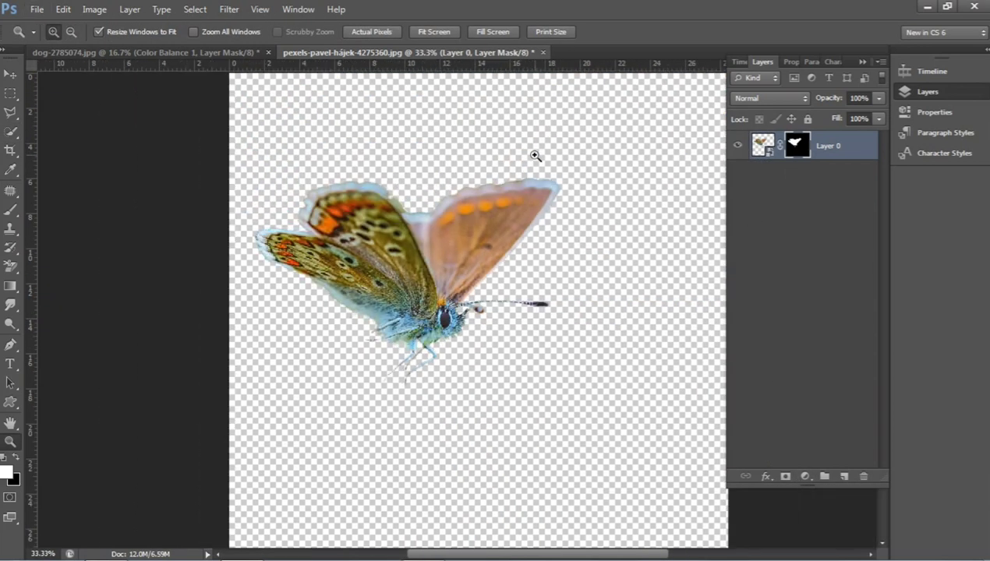
key(b)
key(v)
mouse_move(430, 240)
mouse_down()
mouse_move(527, 164)
mouse_move(573, 195)
mouse_move(510, 237)
mouse_up()
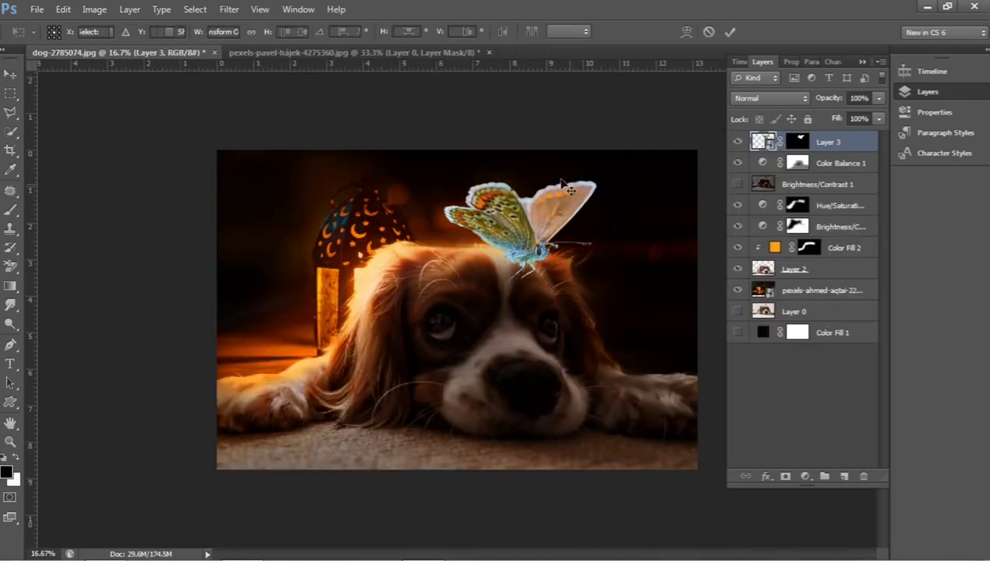
key(ctrl+t)
drag(596, 173, 527, 227)
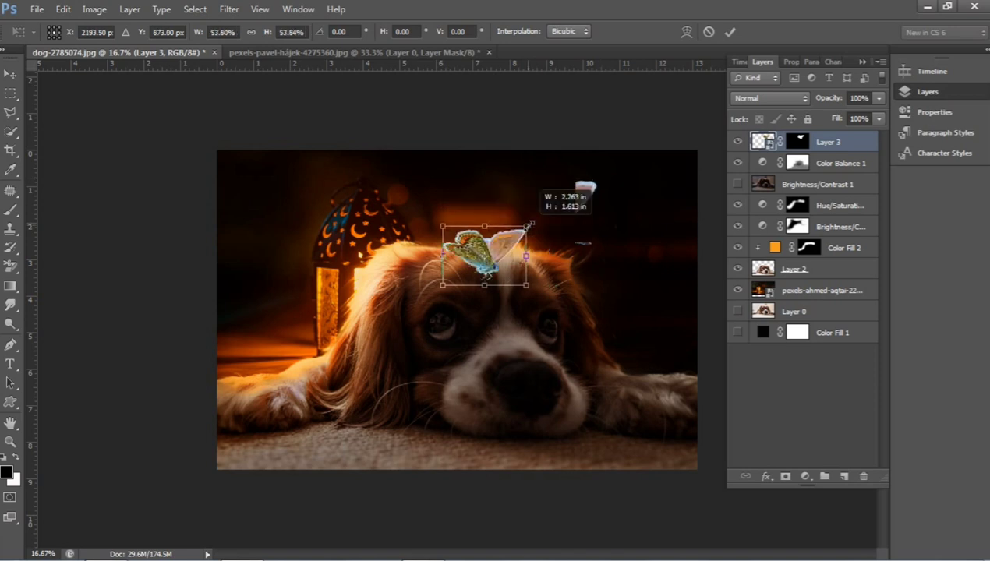
drag(500, 257, 572, 201)
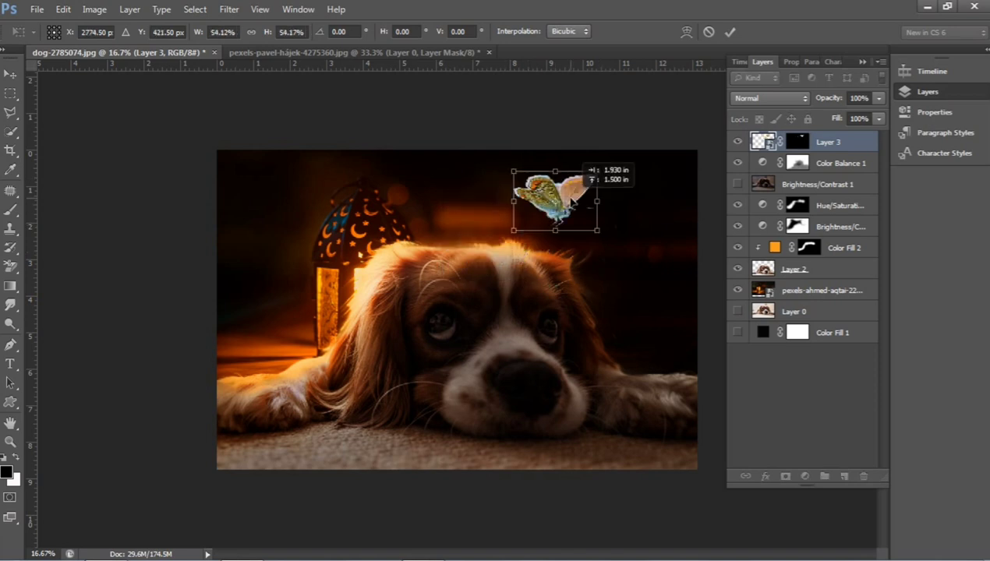
key(Return)
key(z)
click(573, 187)
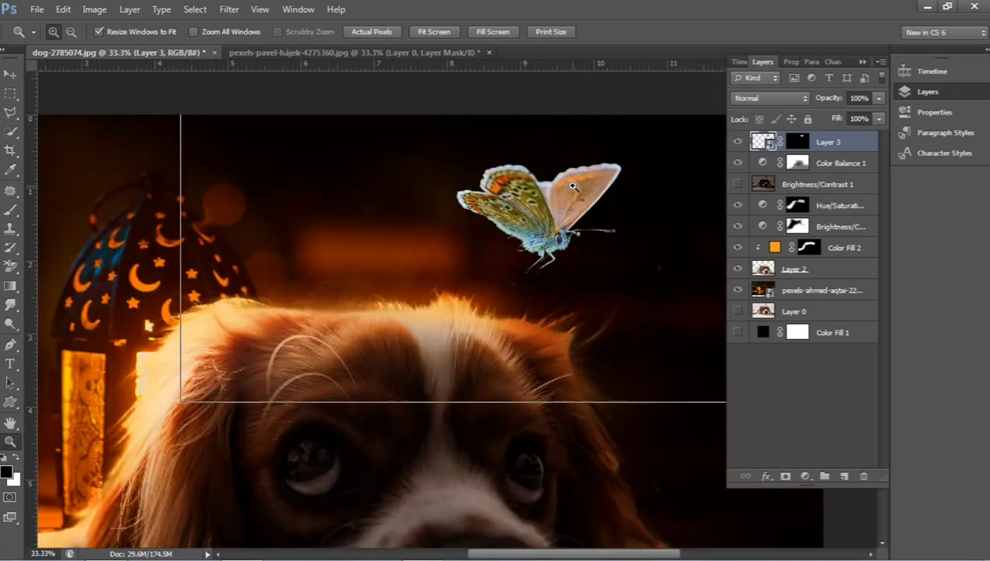
Step: Convert the butterfly Layer 3 to a Smart Object and add a fresh white layer mask
click(573, 187)
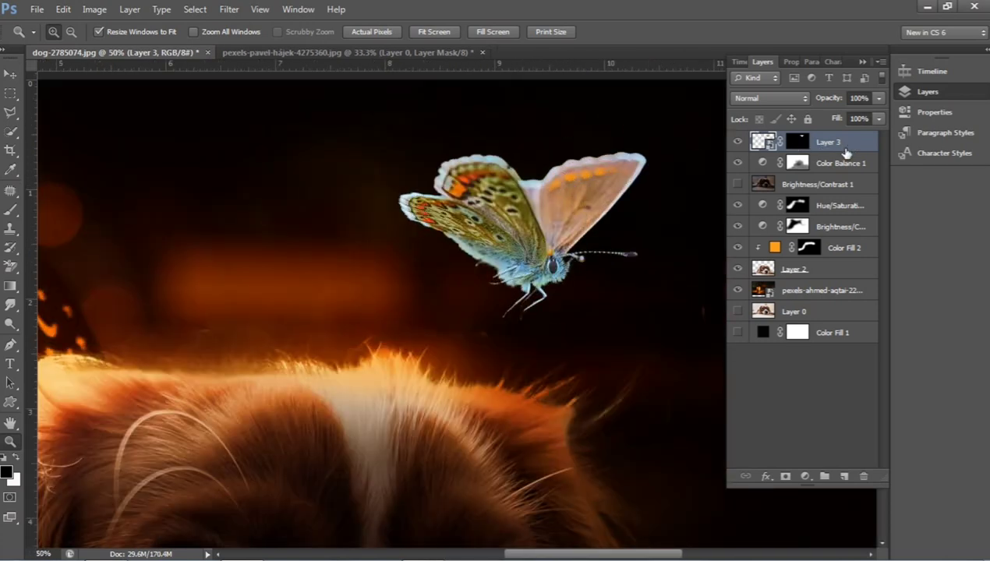
click(451, 163)
key(e)
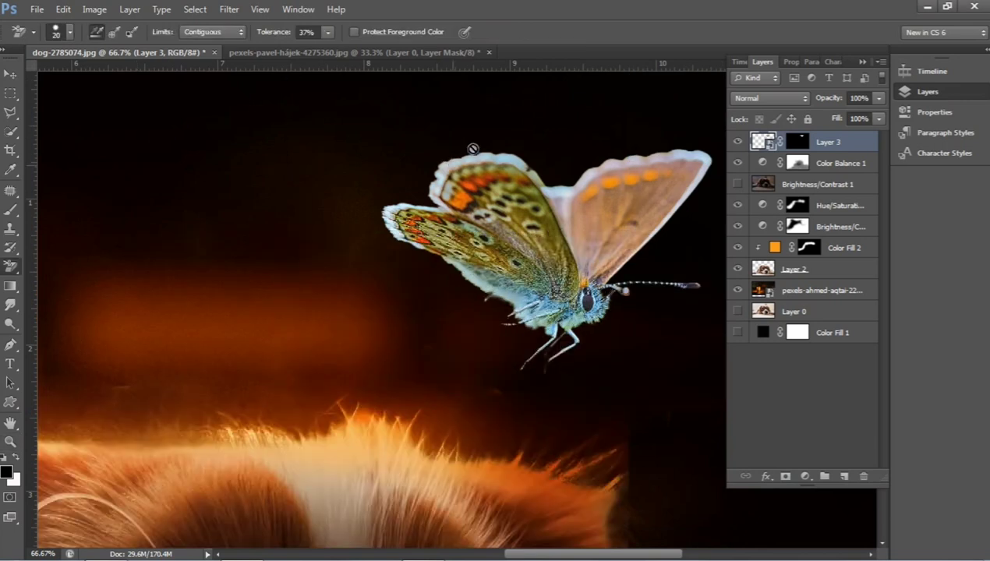
click(795, 144)
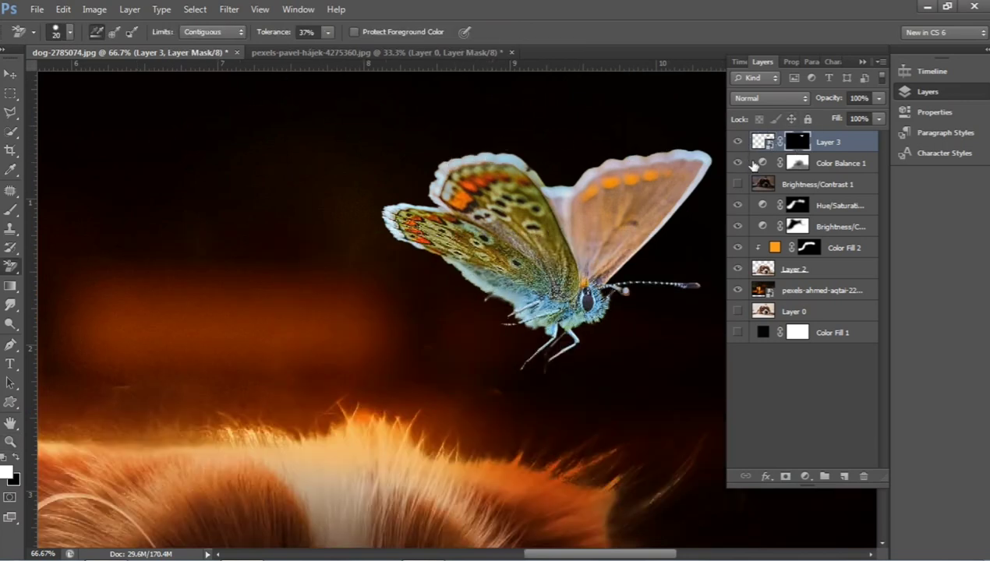
right_click(848, 143)
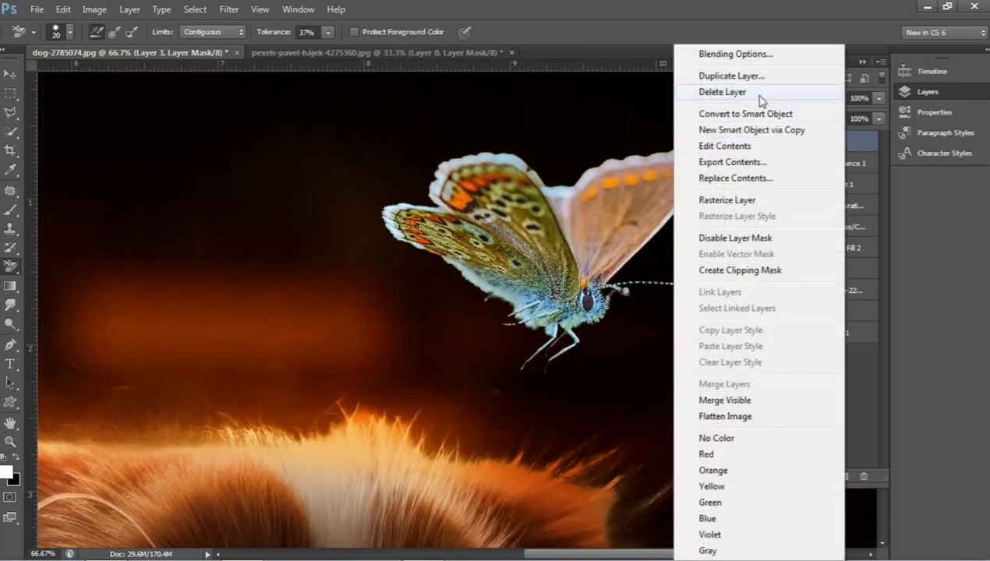
click(756, 116)
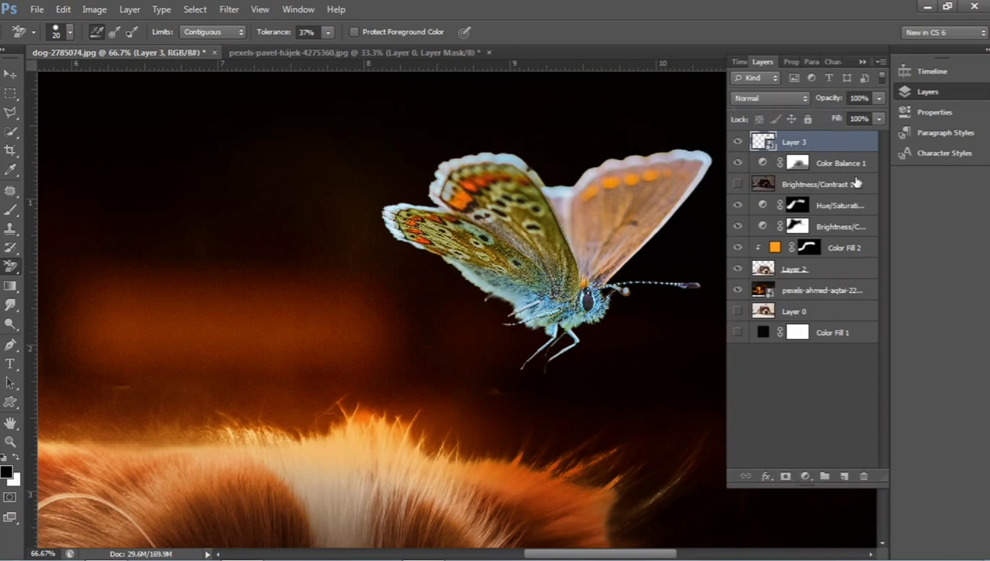
click(787, 476)
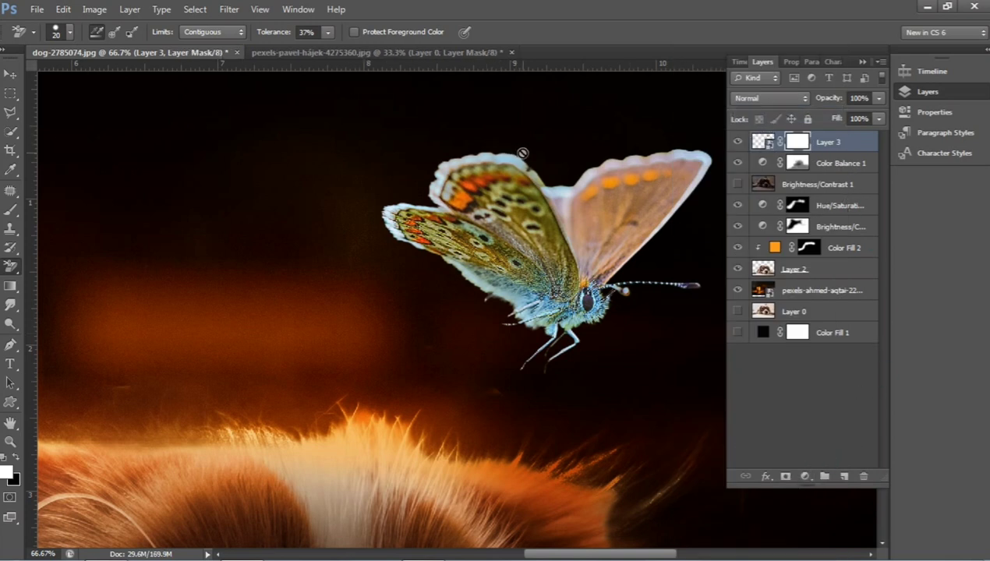
Step: Erase the fringe along the right wing edge with a smaller plain Eraser
right_click(11, 268)
click(78, 278)
click(59, 255)
click(494, 232)
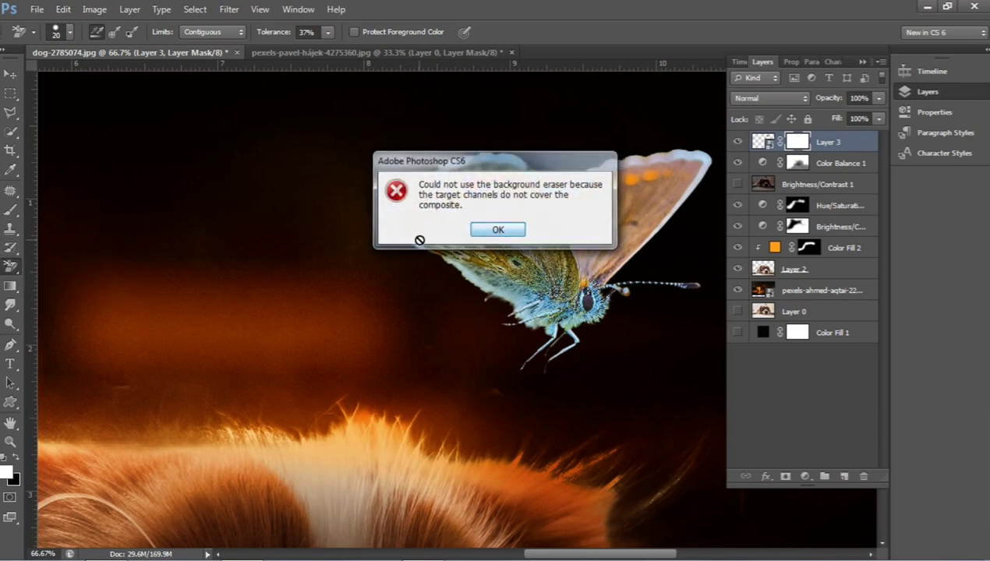
right_click(15, 269)
click(78, 265)
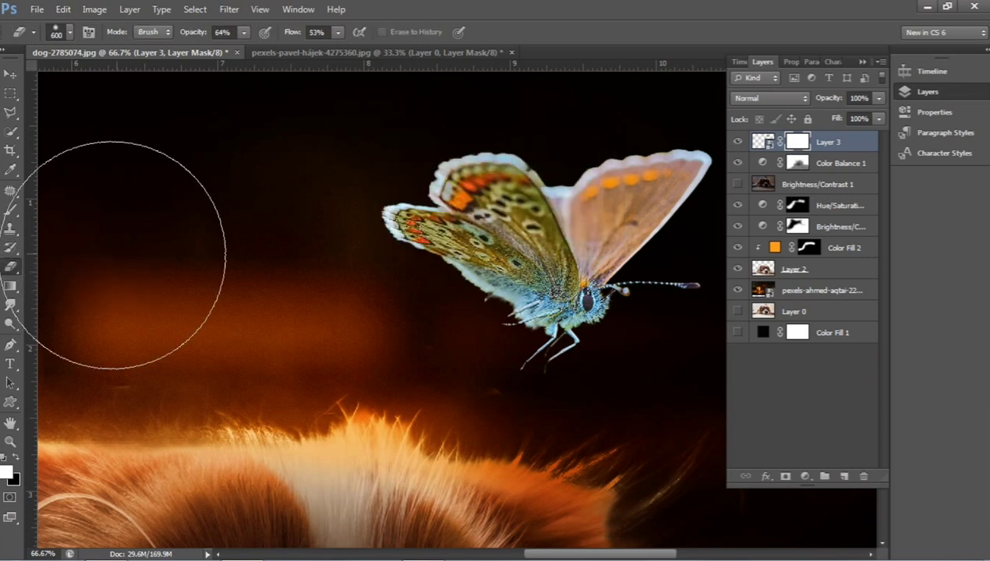
key(bracketleft)
key(bracketleft)
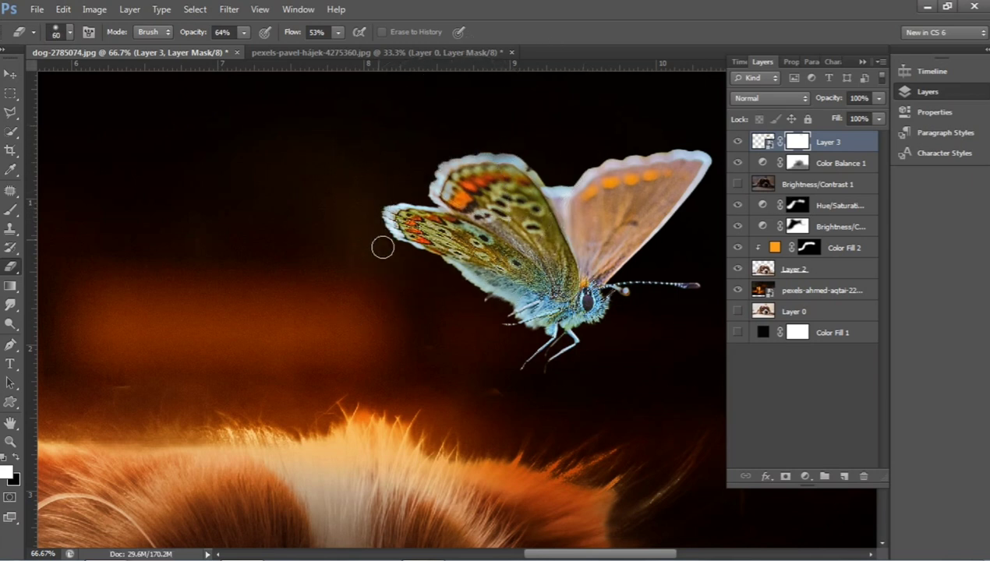
drag(639, 322, 686, 224)
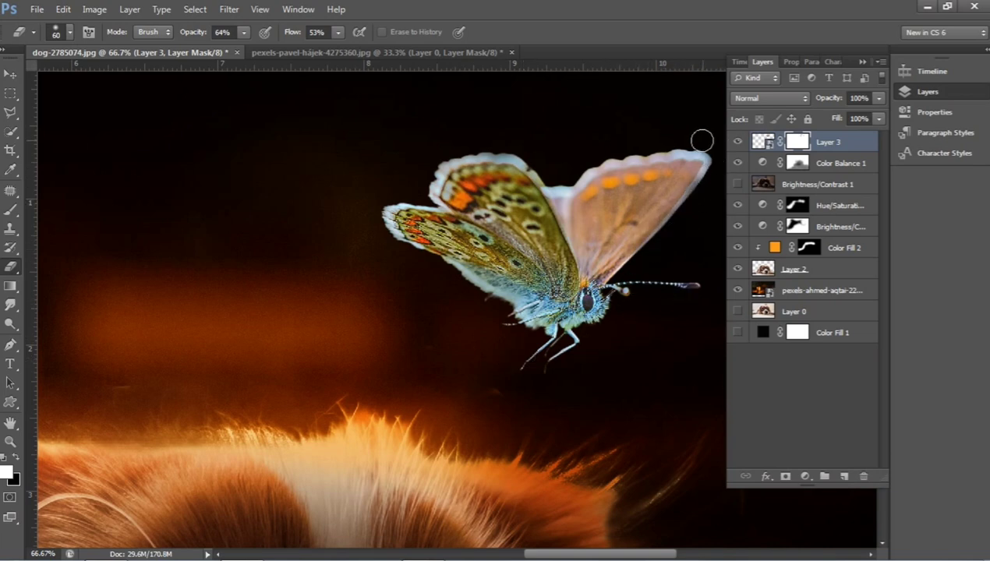
key(z)
alt+click(570, 274)
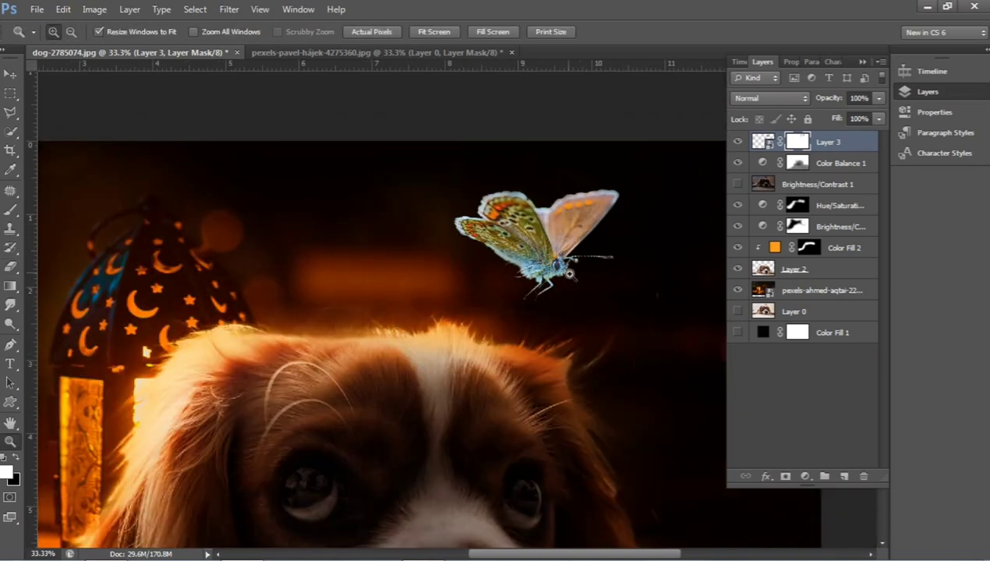
Step: Nudge the butterfly right and down, discarding a trial 15-degree tilt
key(v)
drag(570, 274, 590, 286)
key(ctrl+t)
drag(644, 258, 646, 231)
key(Escape)
key(ctrl+t)
Step: Flip the butterfly horizontally, tilt it, and move it up and to the right
right_click(618, 243)
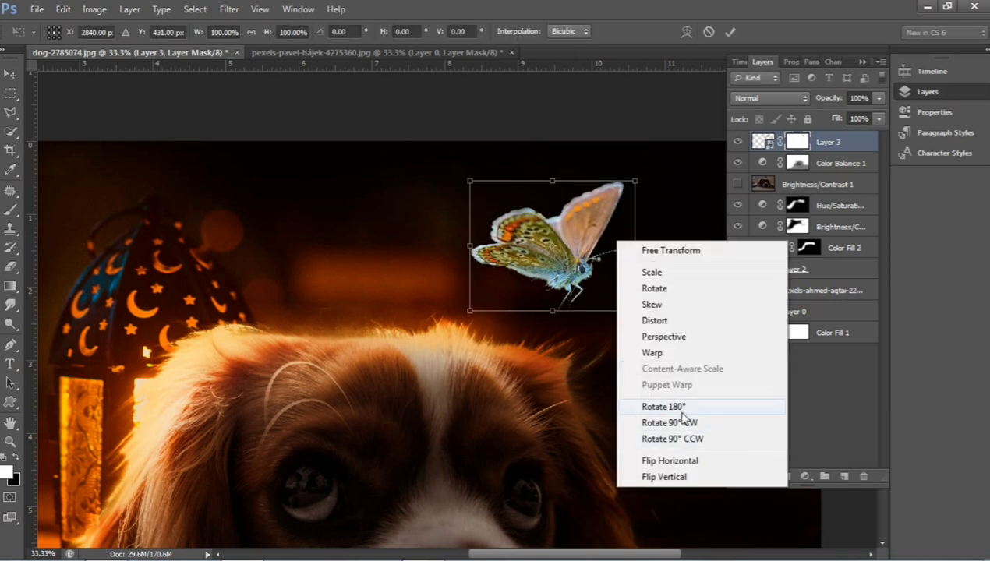
click(669, 461)
drag(674, 319, 690, 234)
mouse_move(554, 233)
mouse_down()
mouse_move(602, 212)
mouse_move(532, 190)
mouse_up()
key(Return)
alt+click(616, 222)
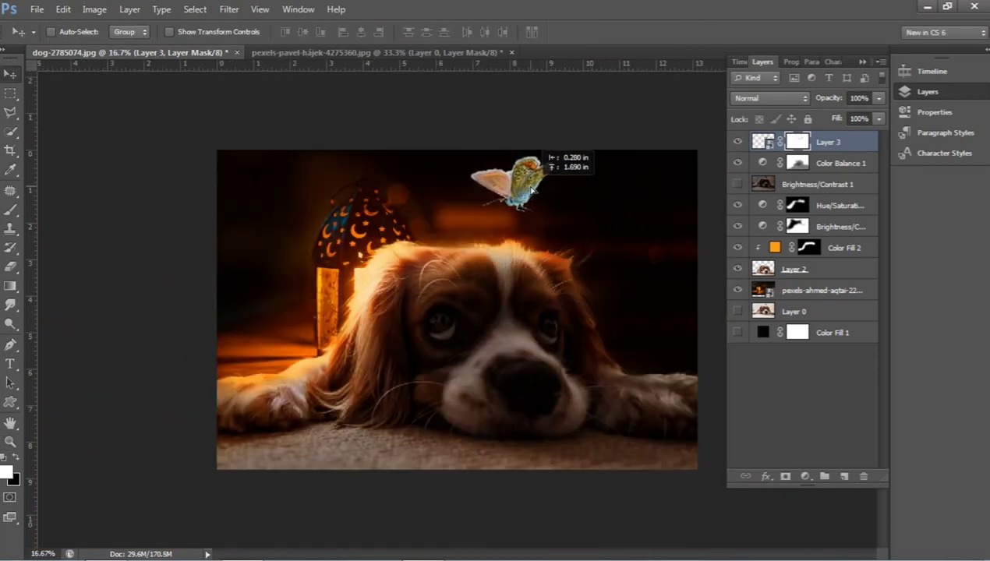
Step: Shrink the butterfly to about 83% and settle it above the puppy's head
key(ctrl+t)
mouse_move(555, 148)
mouse_down()
mouse_move(532, 201)
mouse_move(505, 176)
mouse_move(530, 183)
mouse_move(555, 211)
mouse_move(540, 196)
mouse_up()
key(Return)
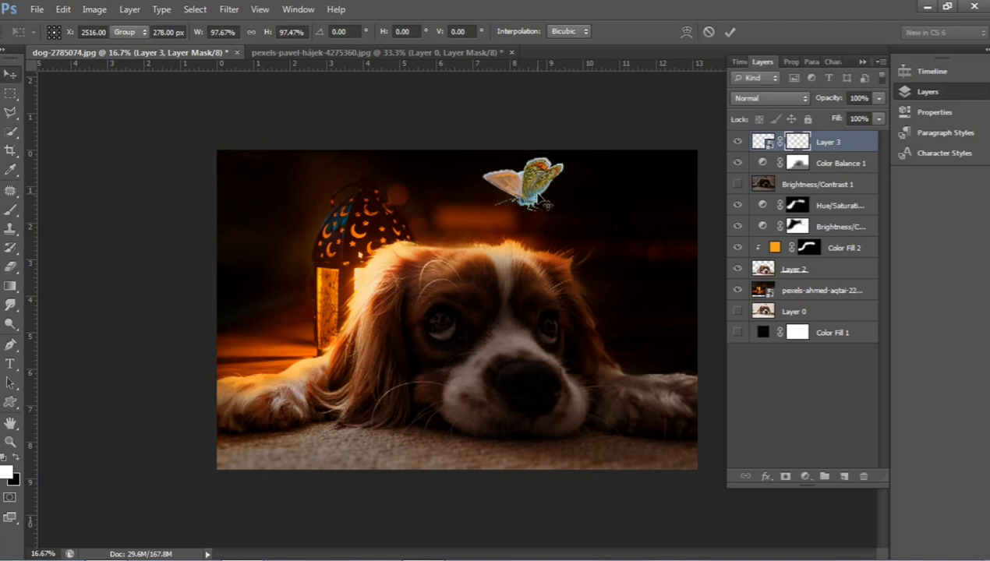
key(z)
click(553, 191)
Step: Add a Hue/Saturation adjustment clipped to the butterfly's Layer 3
click(494, 182)
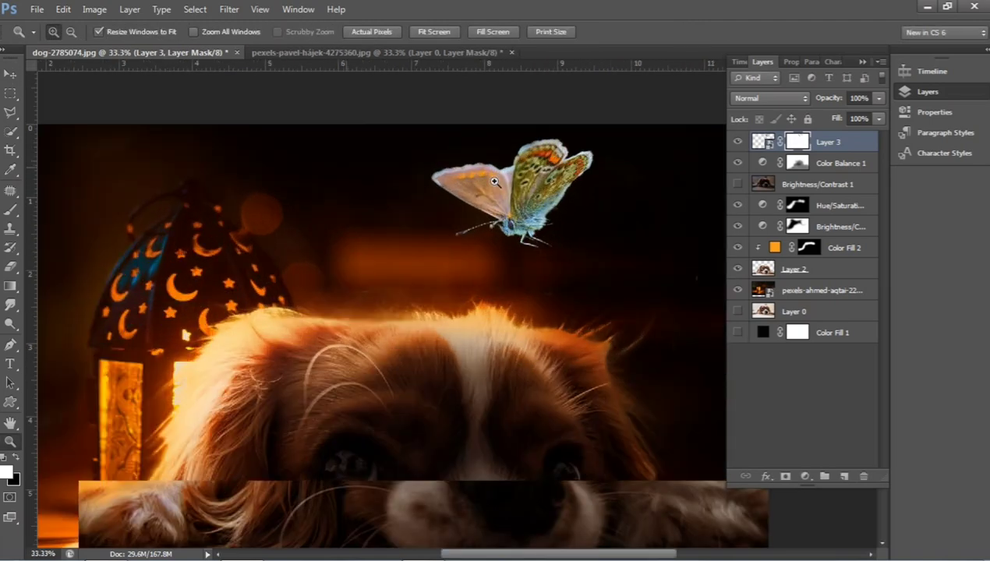
click(508, 207)
alt+click(508, 207)
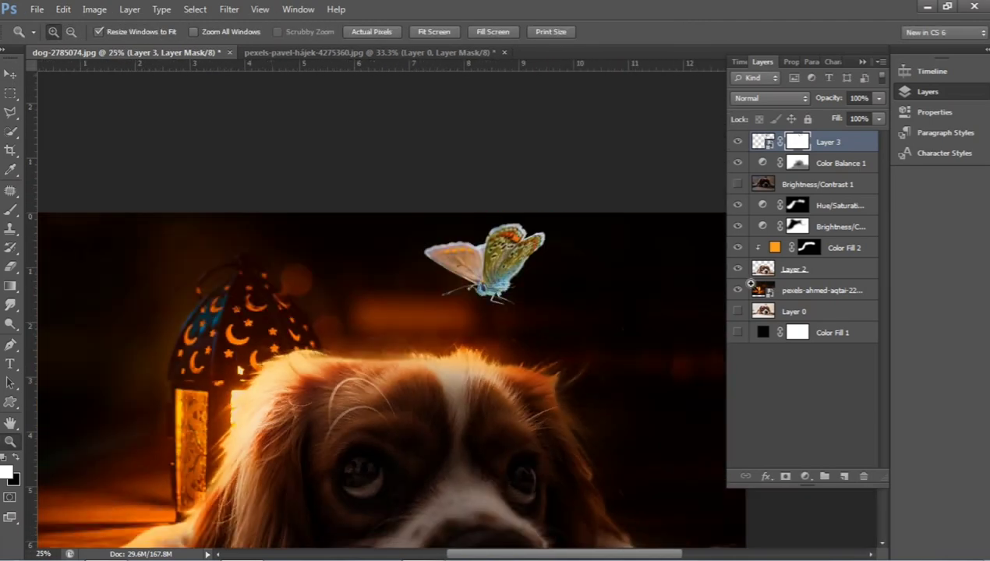
drag(478, 394, 460, 337)
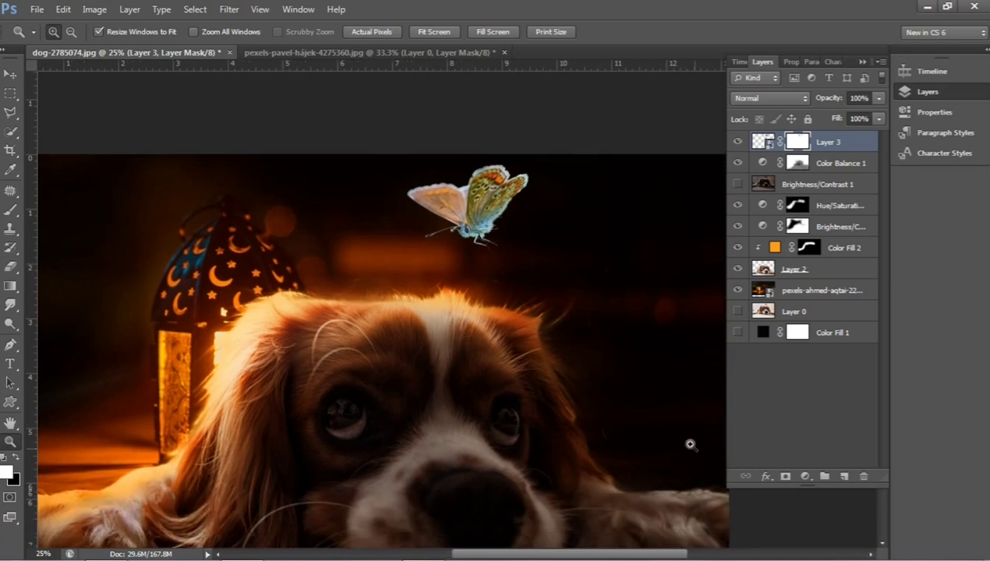
click(805, 476)
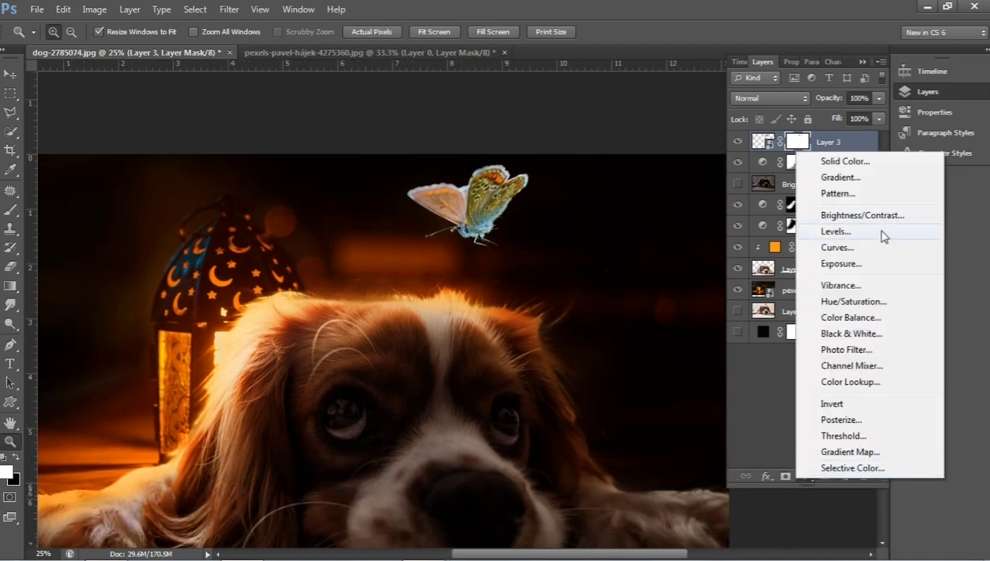
click(866, 304)
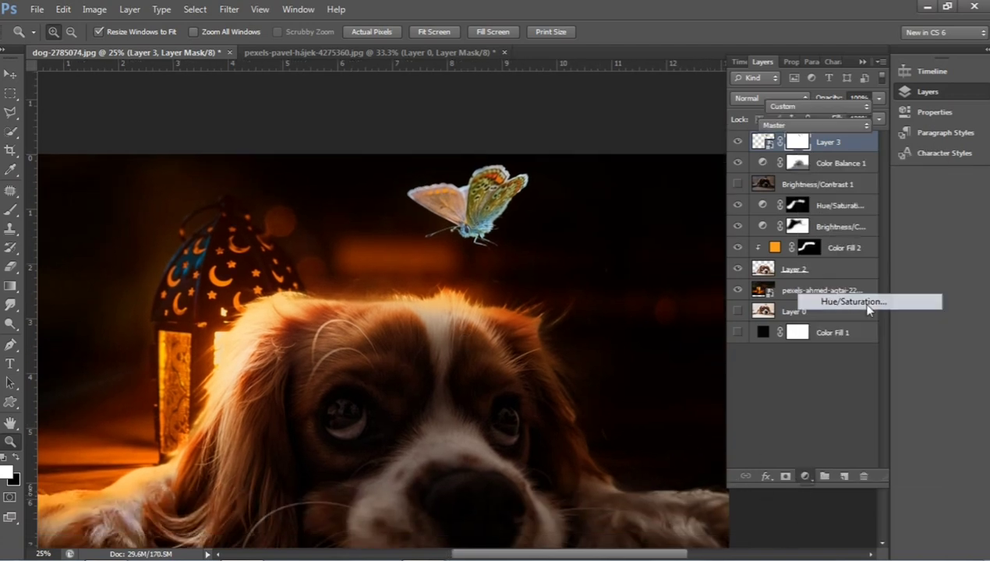
click(828, 152)
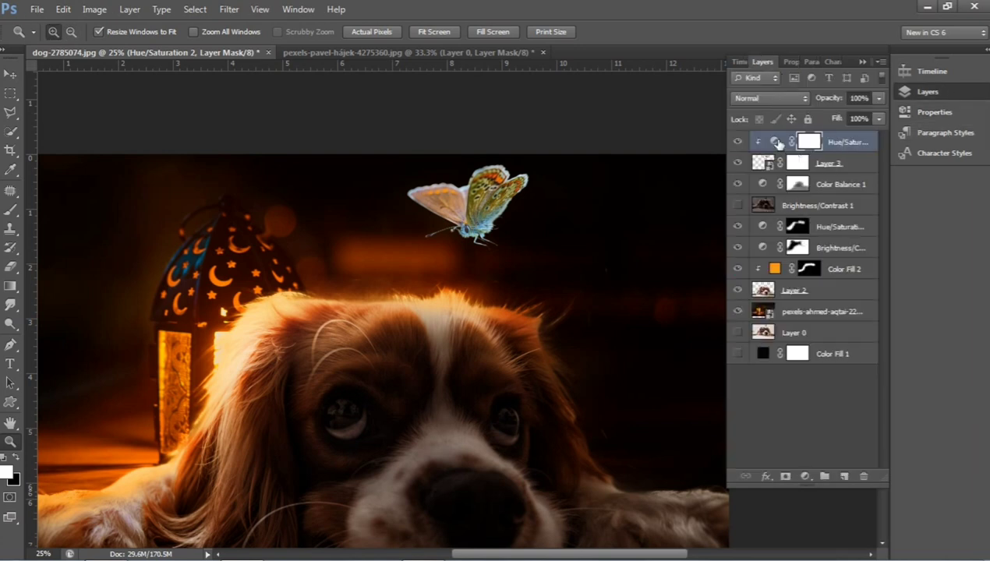
double_click(763, 141)
Step: Set the Hue/Saturation to saturation +29 and lightness -29, then return to the Layers panel
drag(802, 221, 783, 222)
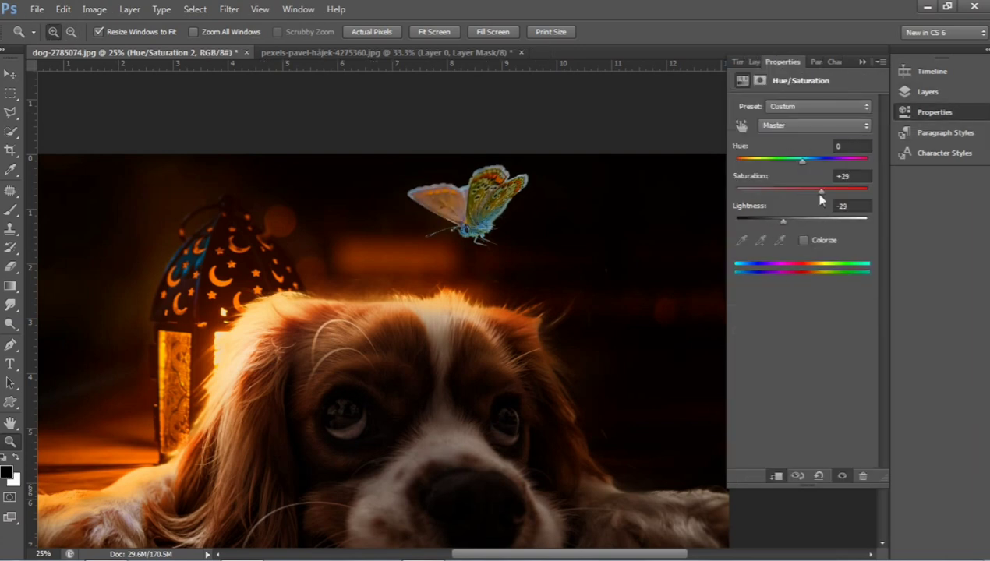
click(862, 61)
alt+click(484, 290)
alt+click(440, 331)
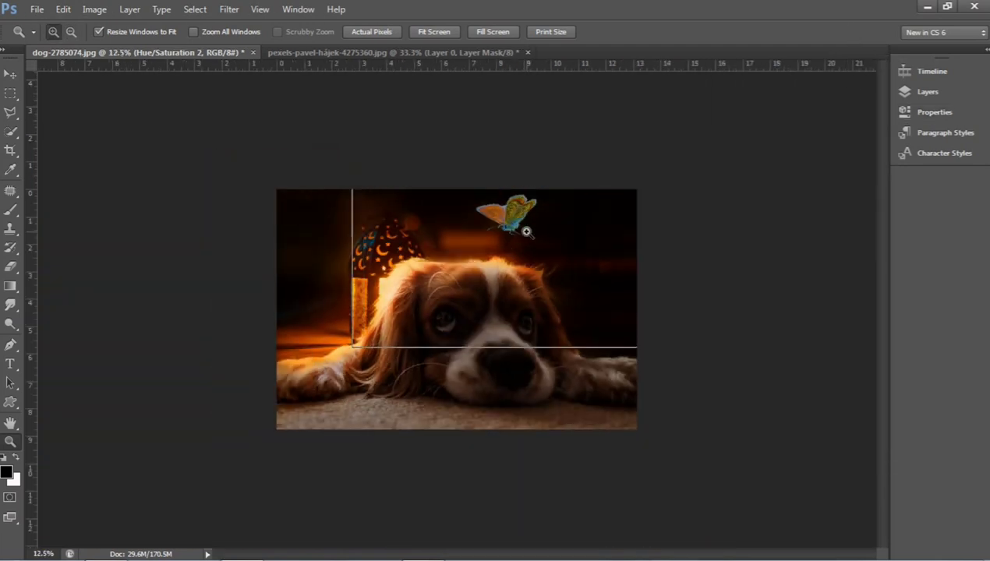
click(526, 205)
click(526, 228)
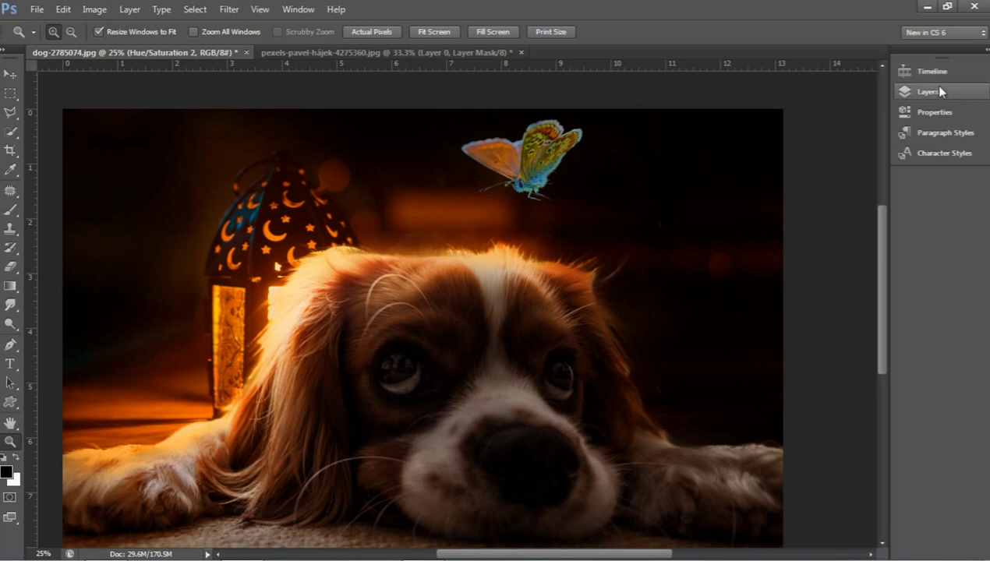
click(928, 90)
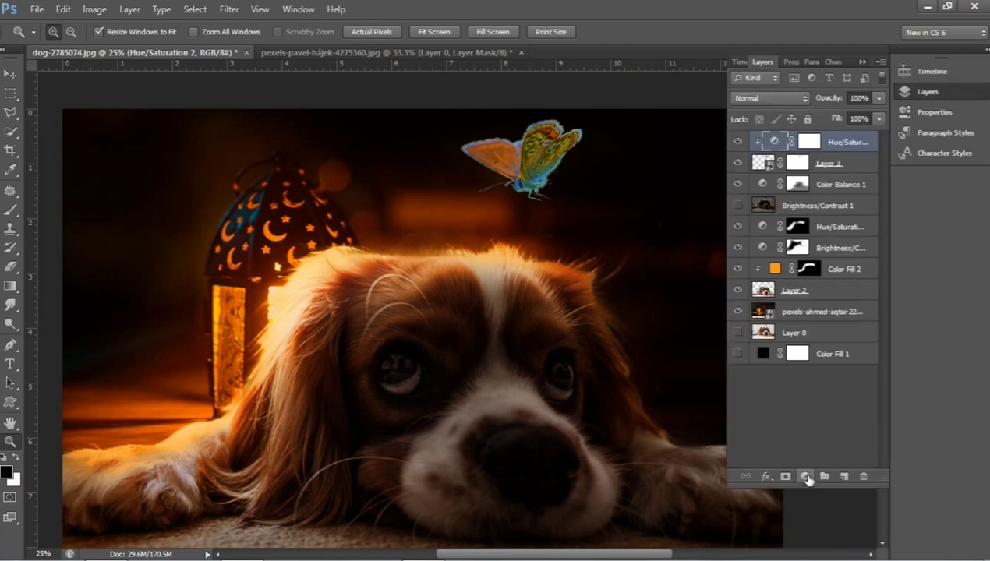
Step: Add a Levels adjustment with midtones 0.51 and white input 226, then reselect Layer 3
click(808, 479)
click(854, 227)
drag(812, 212, 832, 212)
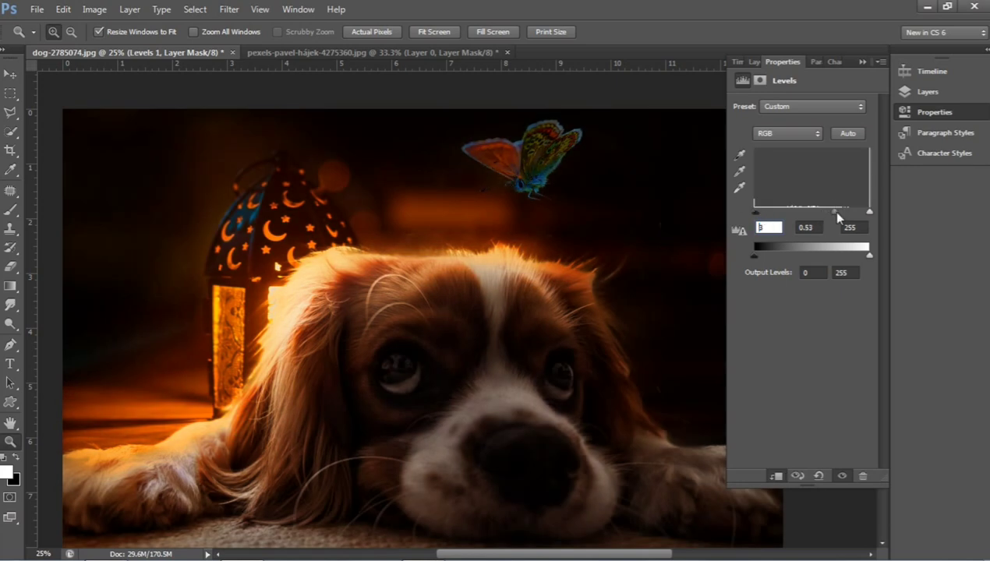
drag(868, 212, 824, 211)
click(757, 61)
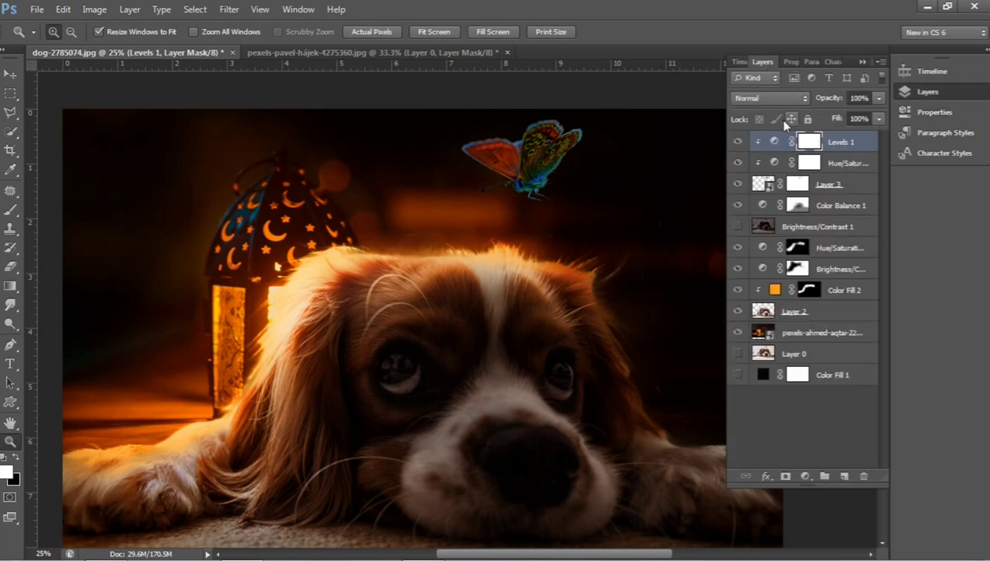
alt+scroll(553, 159, up, 2)
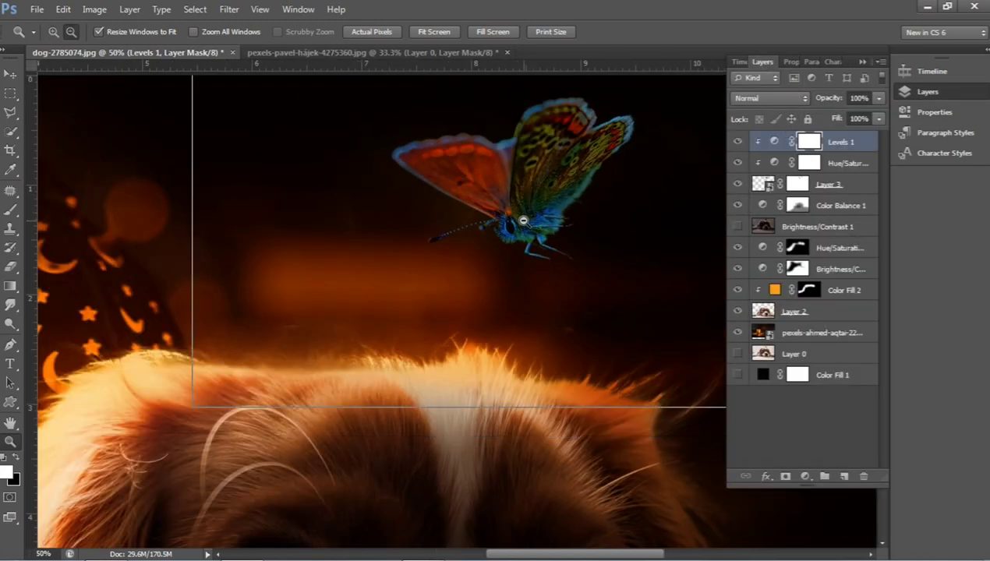
alt+scroll(552, 321, down, 3)
alt+scroll(546, 167, up, 1)
scroll(558, 195, up, 2)
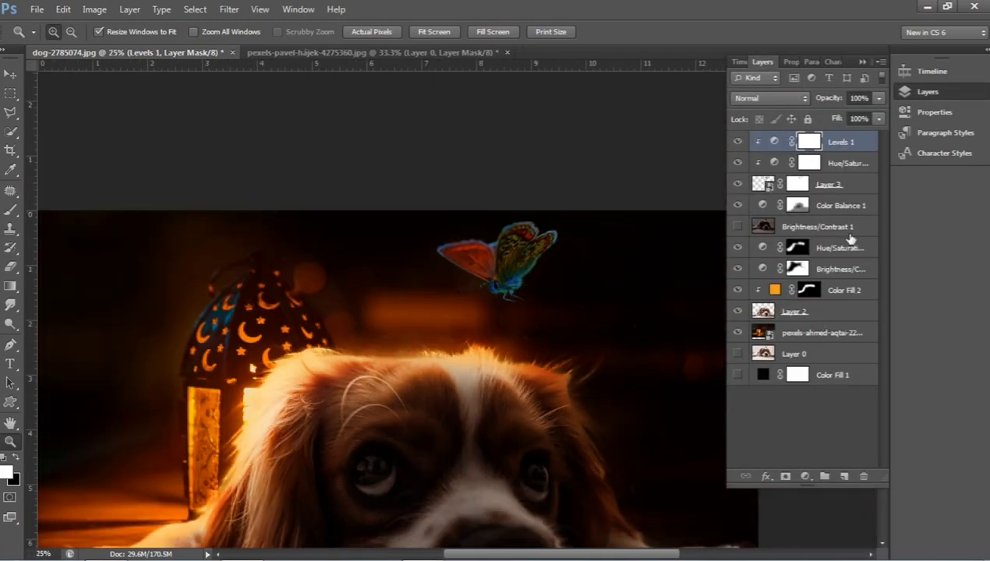
click(838, 183)
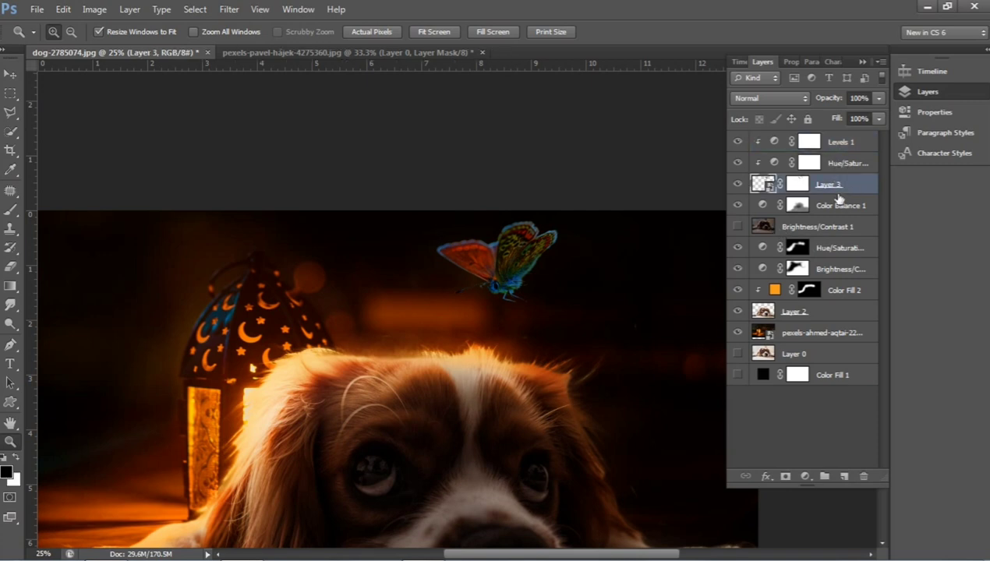
Step: Duplicate Layer 3, move the original to the top of the stack, and set it to Screen
key(ctrl+j)
mouse_move(826, 206)
mouse_down()
mouse_move(827, 123)
mouse_move(825, 141)
mouse_up()
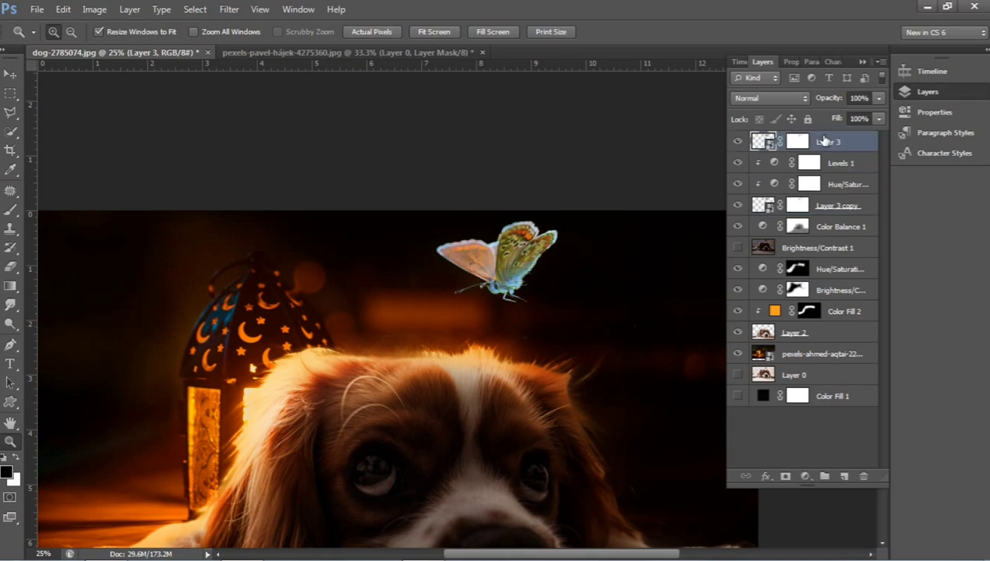
click(750, 98)
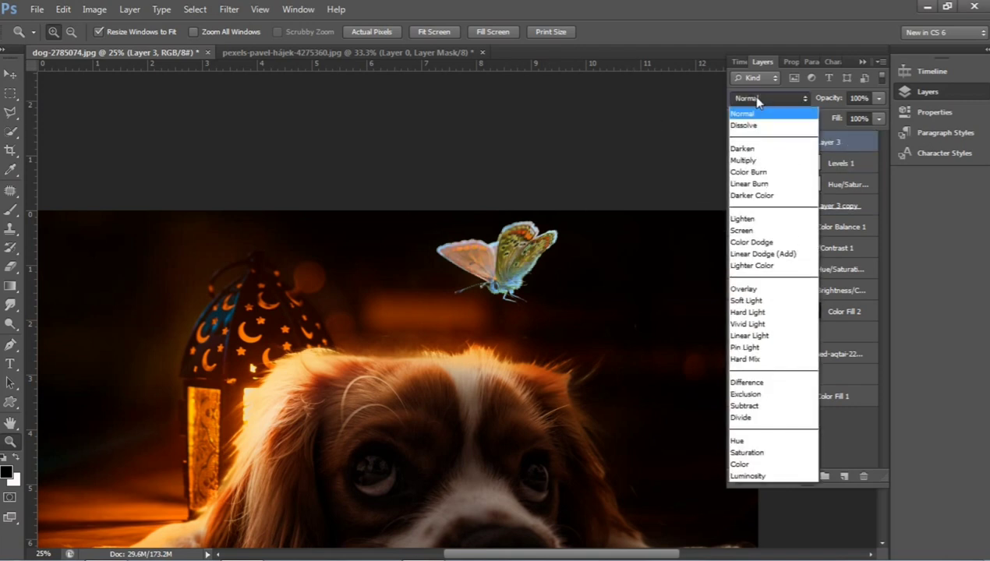
click(761, 233)
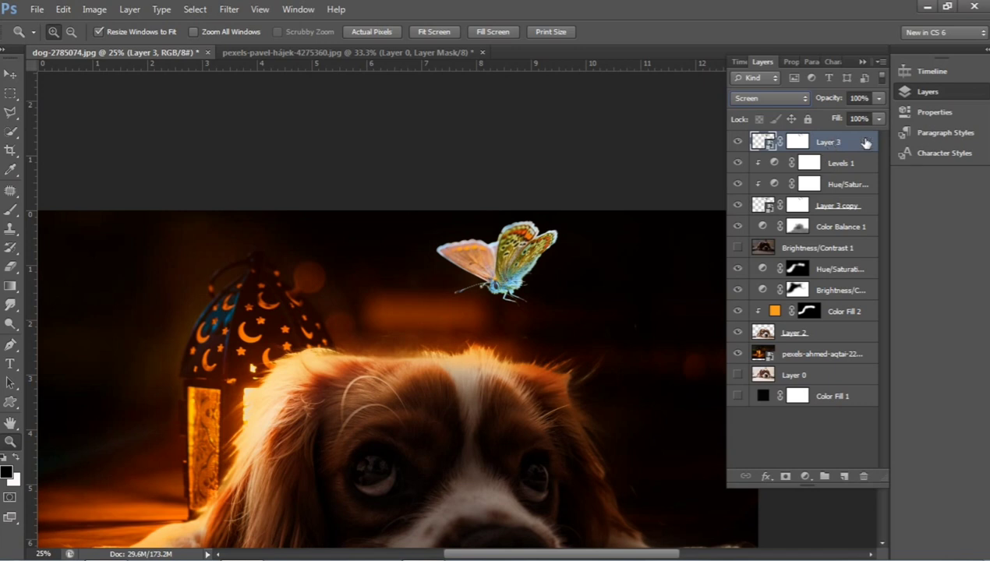
click(807, 476)
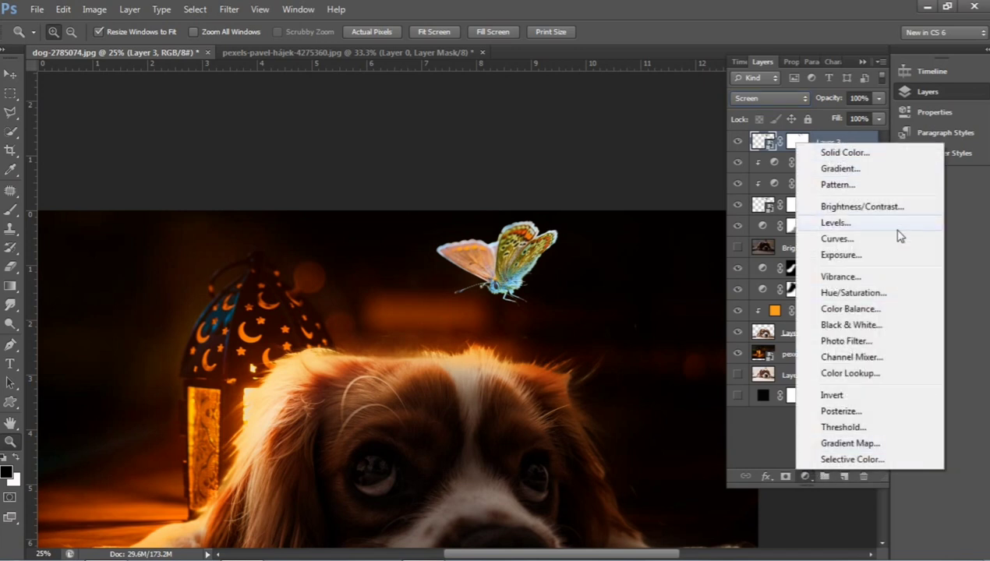
Step: Add a Vibrance adjustment with Vibrance +100 and Saturation +41
click(870, 277)
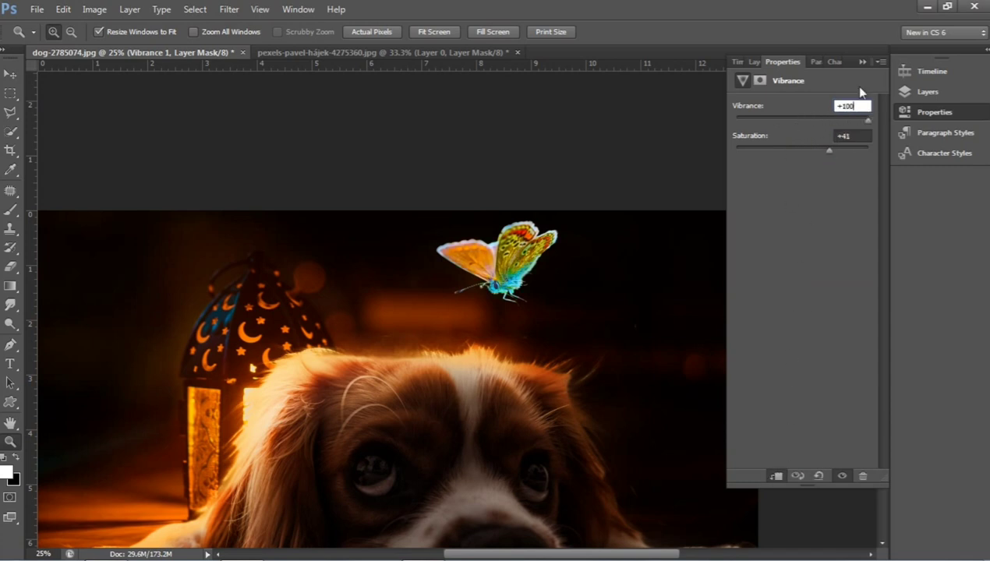
click(862, 62)
click(929, 92)
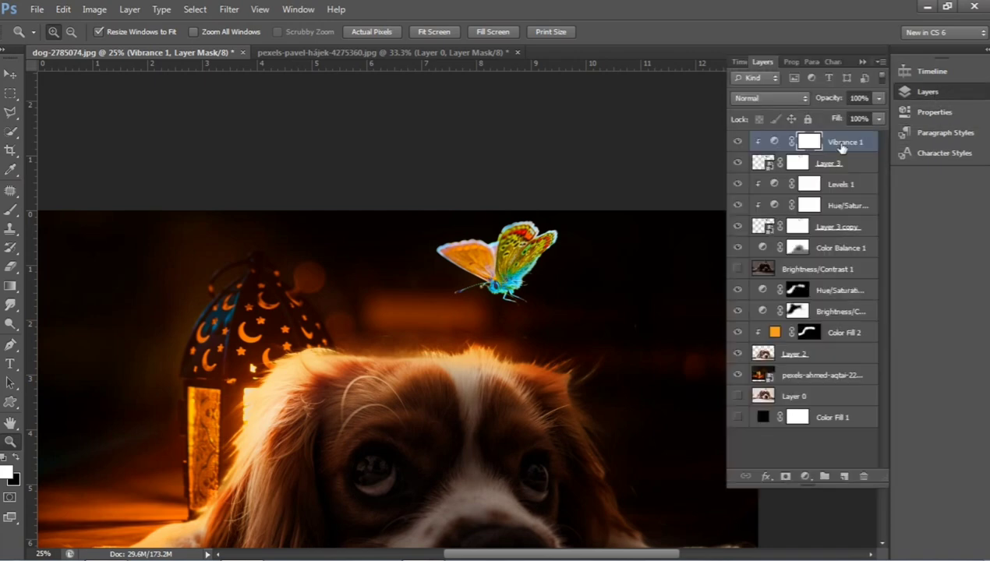
Step: Convert Layer 3 and Vibrance 1 into one smart object blended in Screen mode
right_click(838, 151)
click(847, 156)
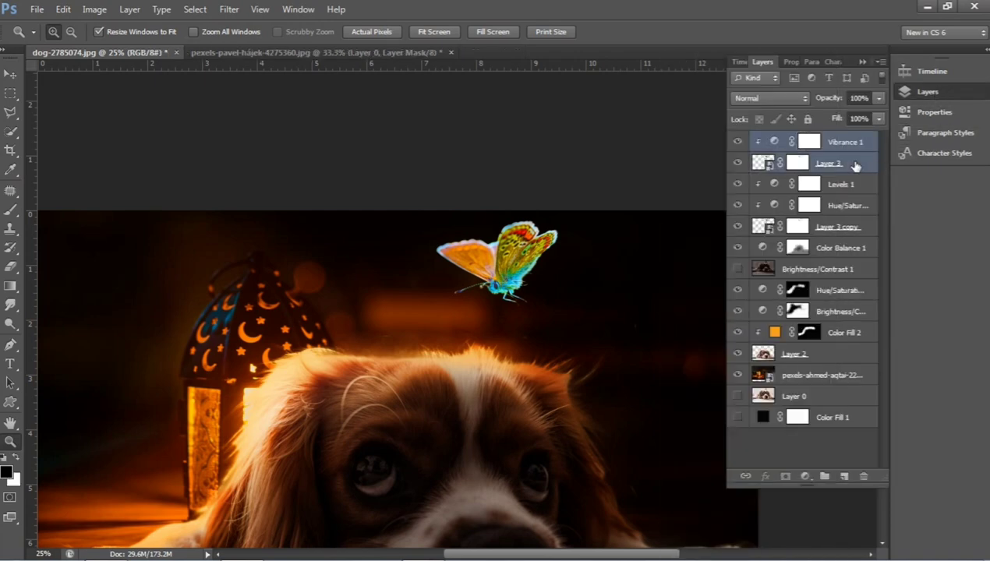
right_click(849, 163)
click(761, 116)
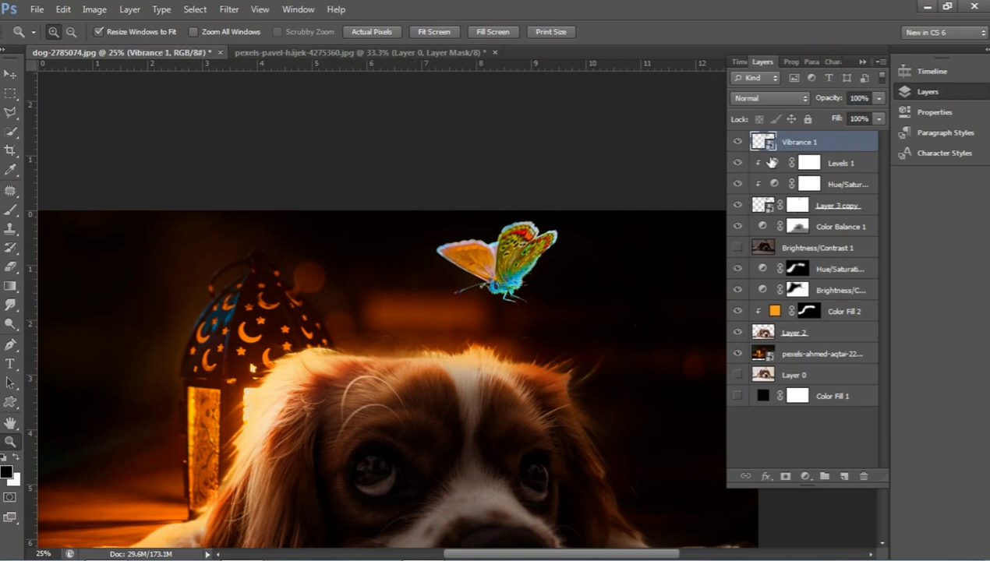
click(768, 98)
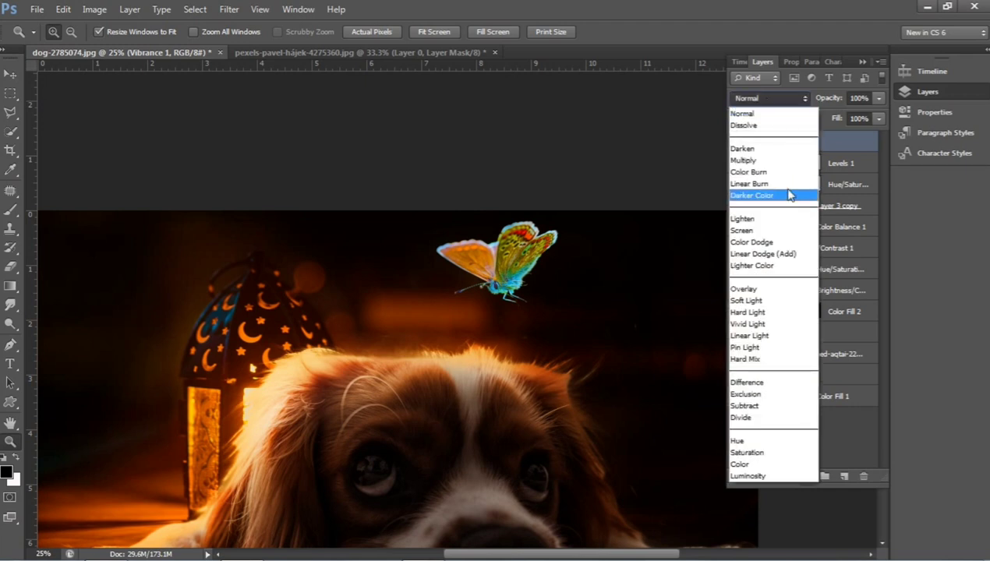
click(778, 233)
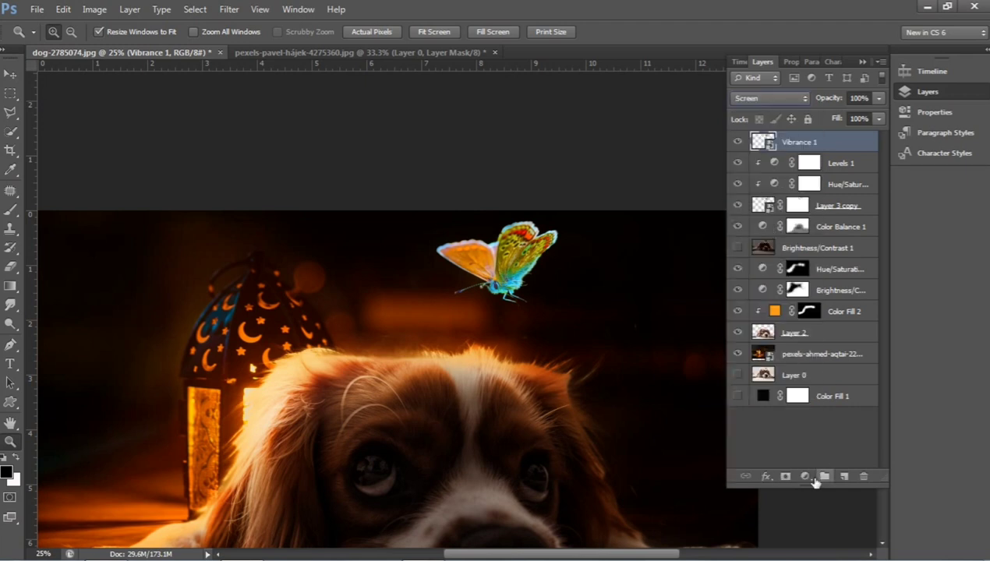
click(809, 475)
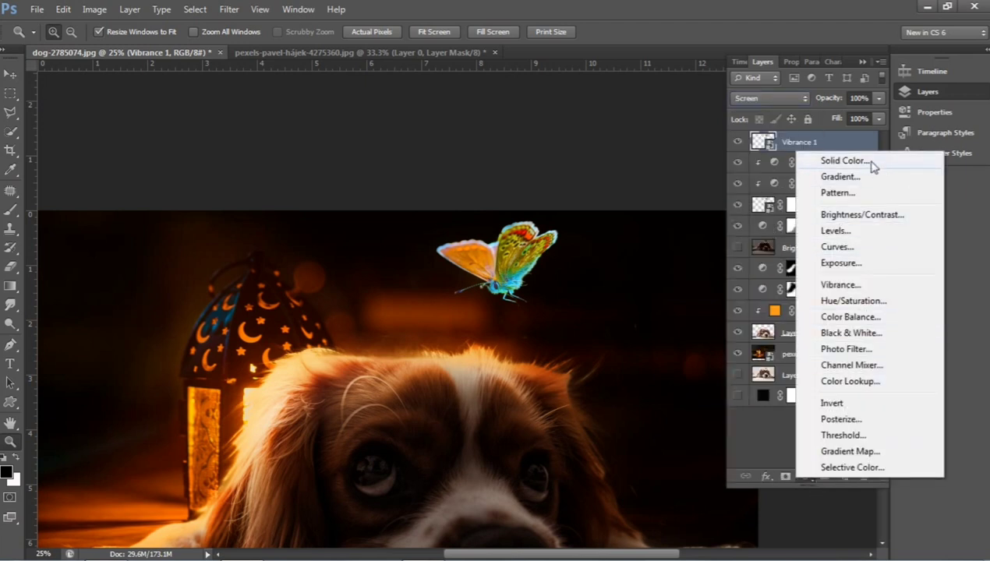
Step: Add a Brightness/Contrast layer at brightness 50 and contrast 37, clipped to the butterfly
click(872, 215)
drag(802, 142, 818, 143)
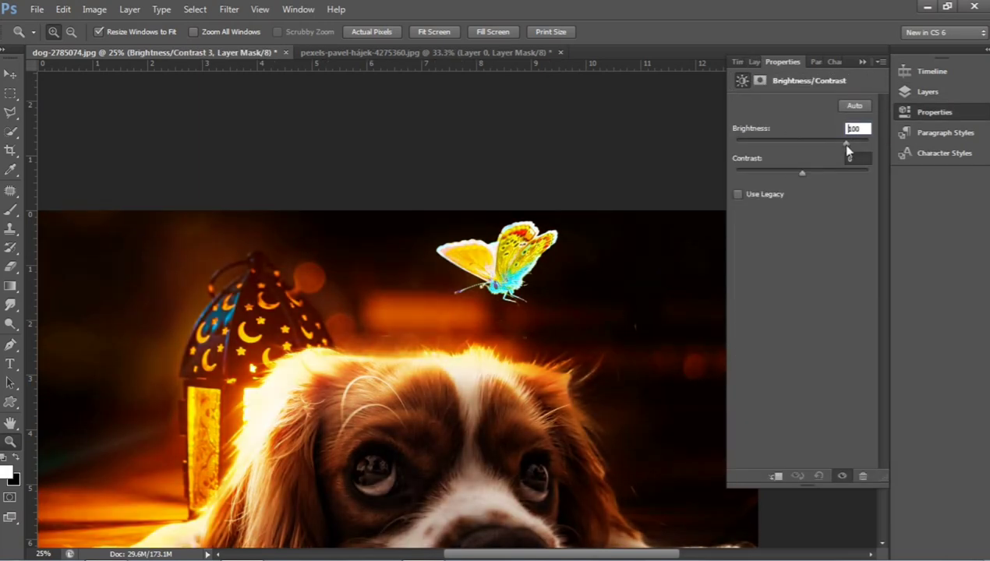
click(776, 476)
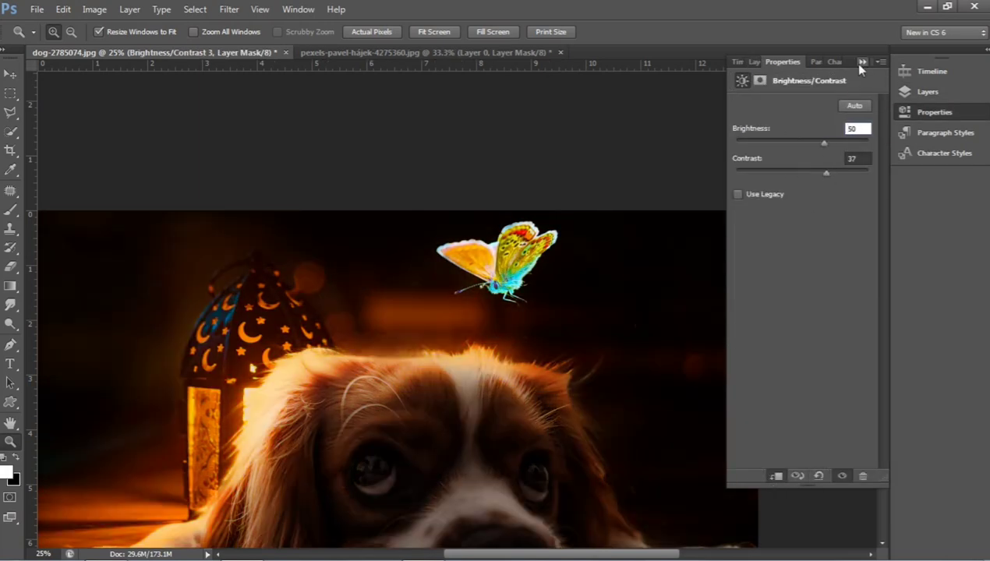
click(861, 61)
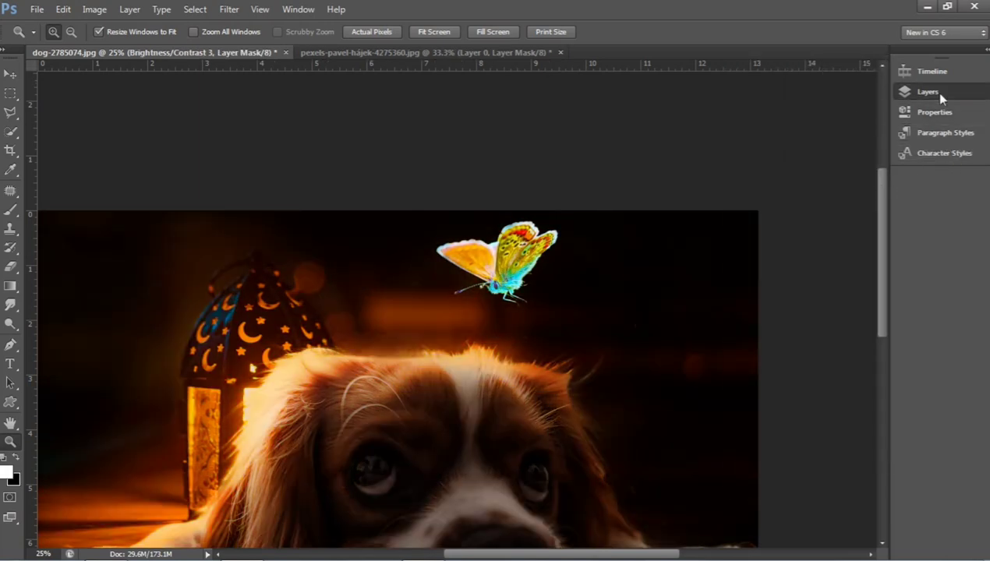
click(927, 92)
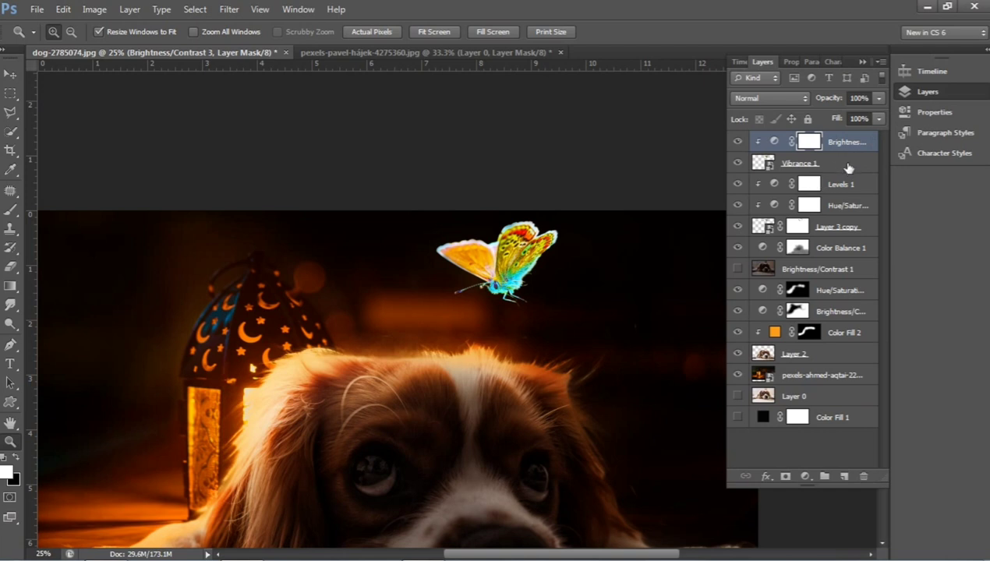
Step: Mask Vibrance 1 and erase around the butterfly's body at 64% opacity
shift+click(848, 165)
click(838, 168)
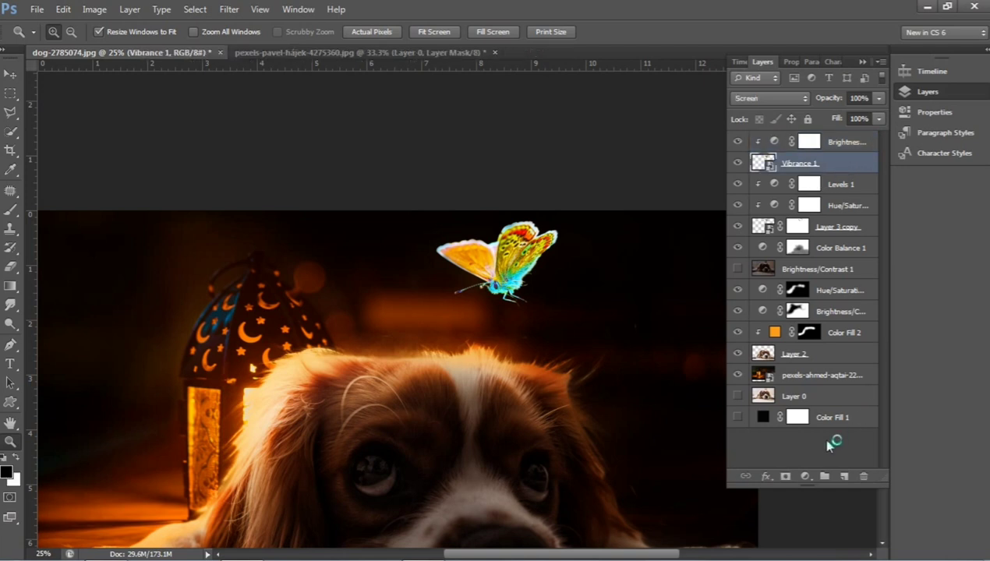
click(785, 476)
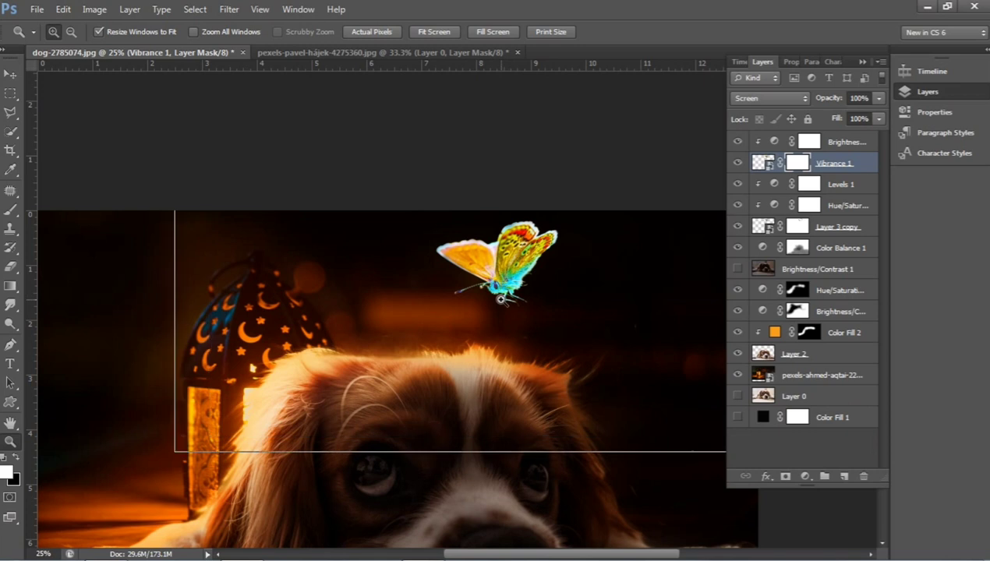
click(501, 299)
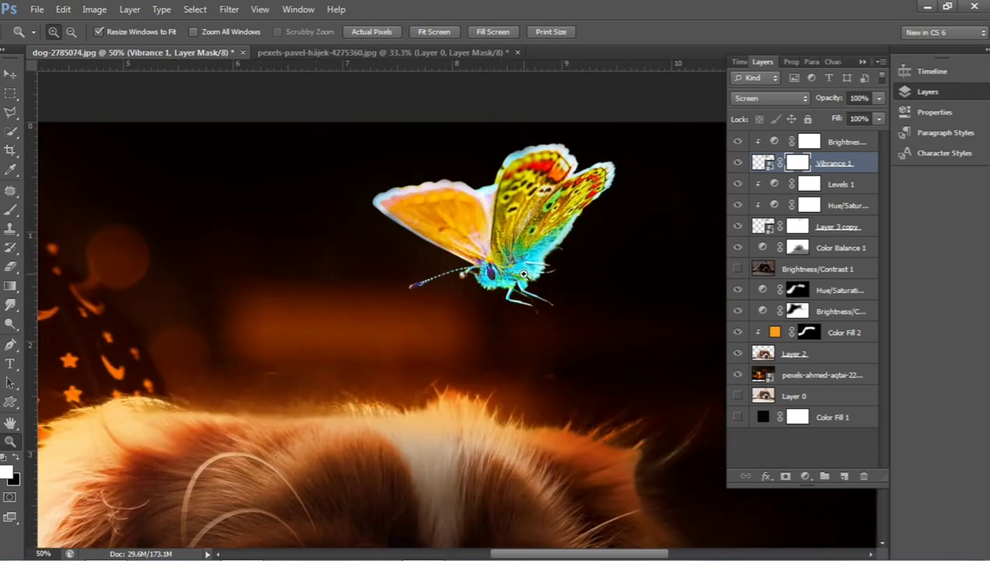
key(e)
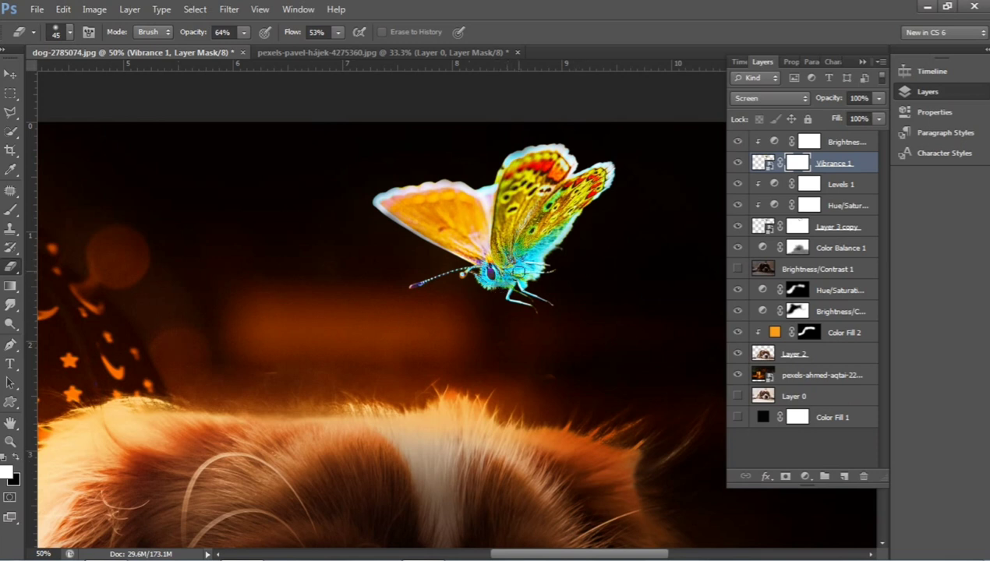
click(14, 460)
click(17, 459)
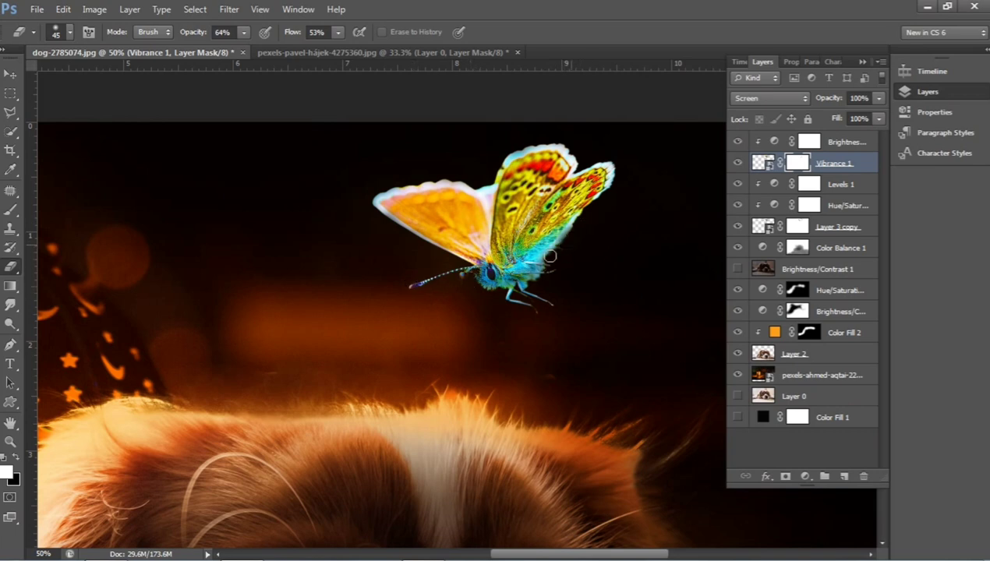
key(z)
alt+click(539, 344)
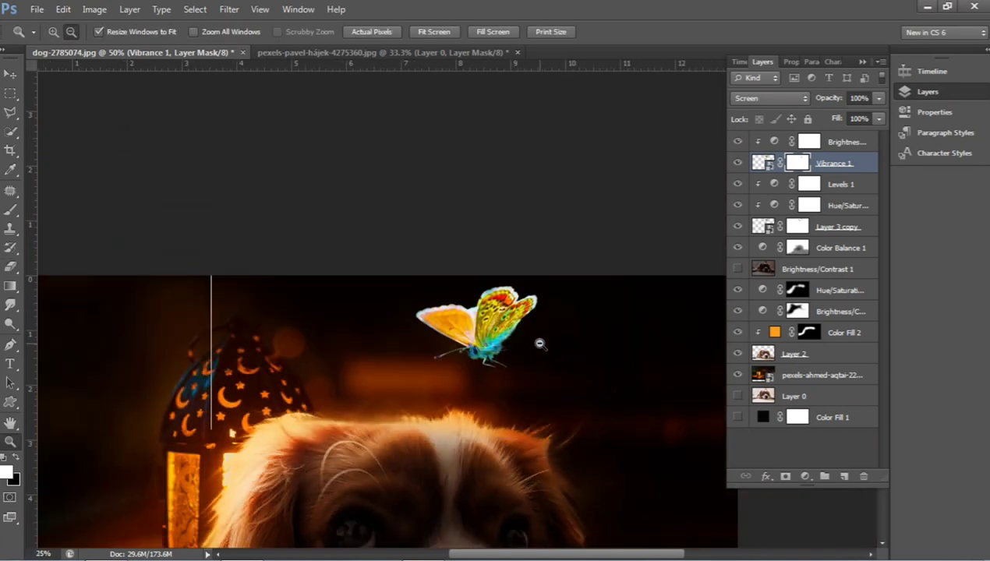
alt+click(539, 344)
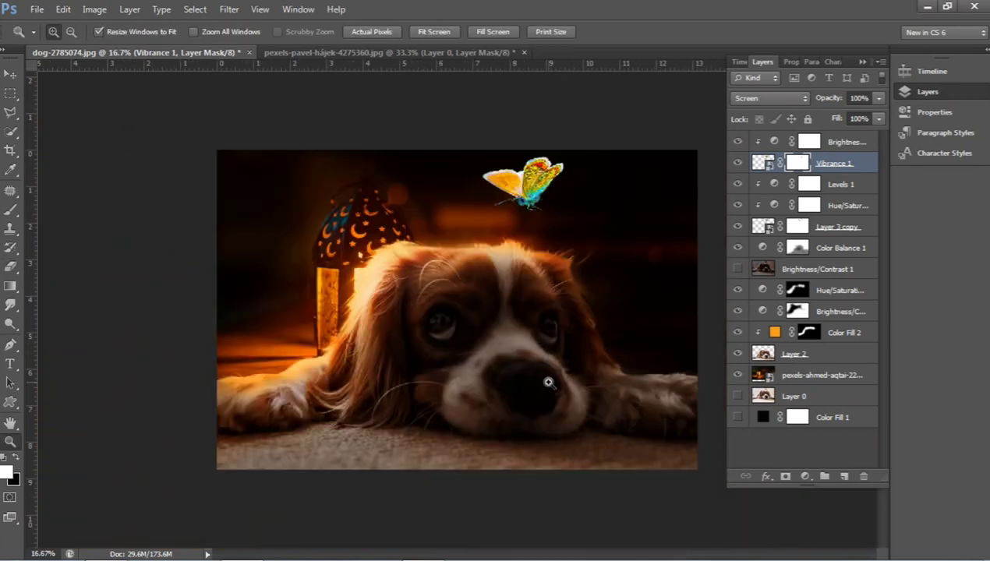
Step: Merge Vibrance 1 and the Brightness layer into a smart object set to Screen blending
click(856, 163)
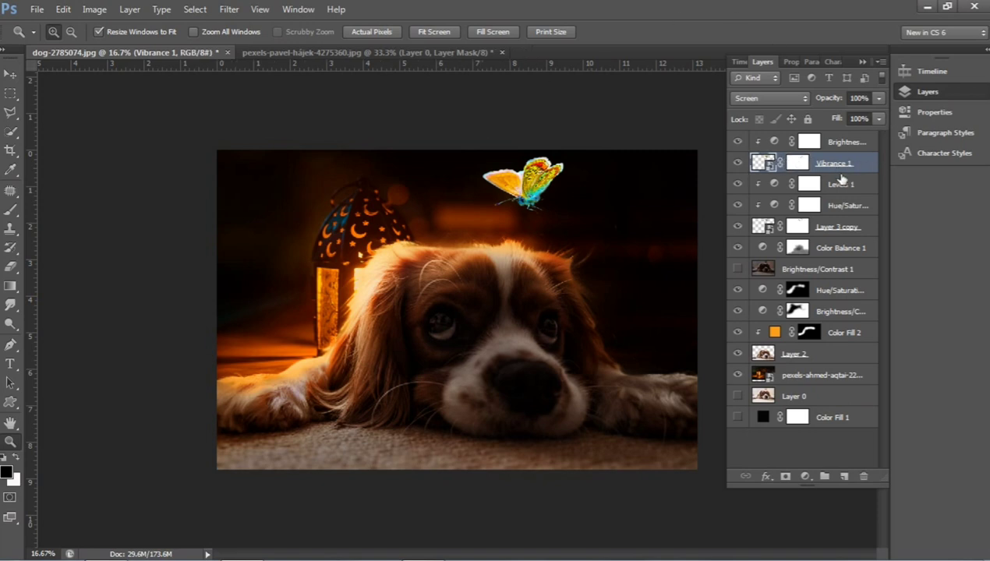
shift+click(855, 144)
right_click(854, 145)
click(787, 144)
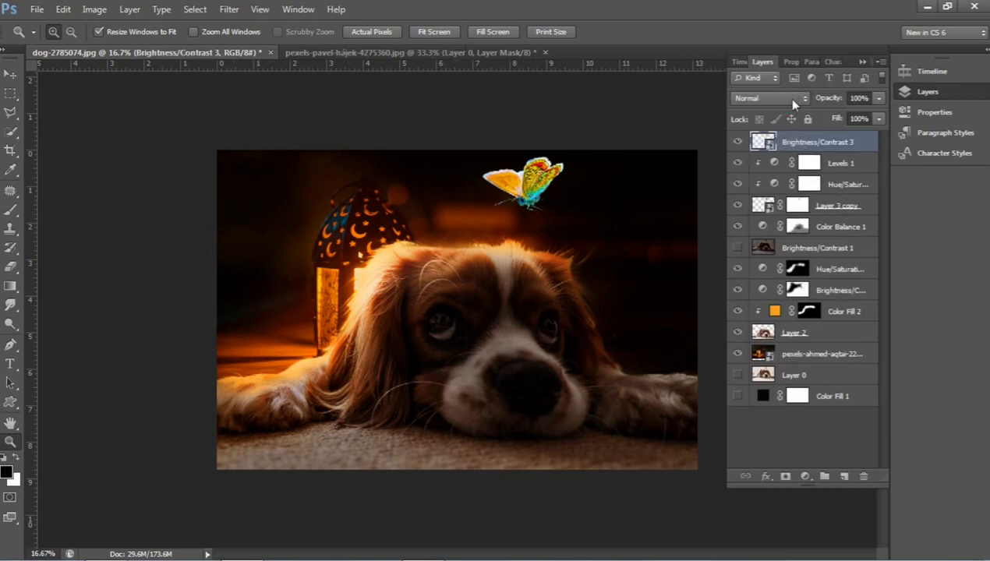
click(786, 98)
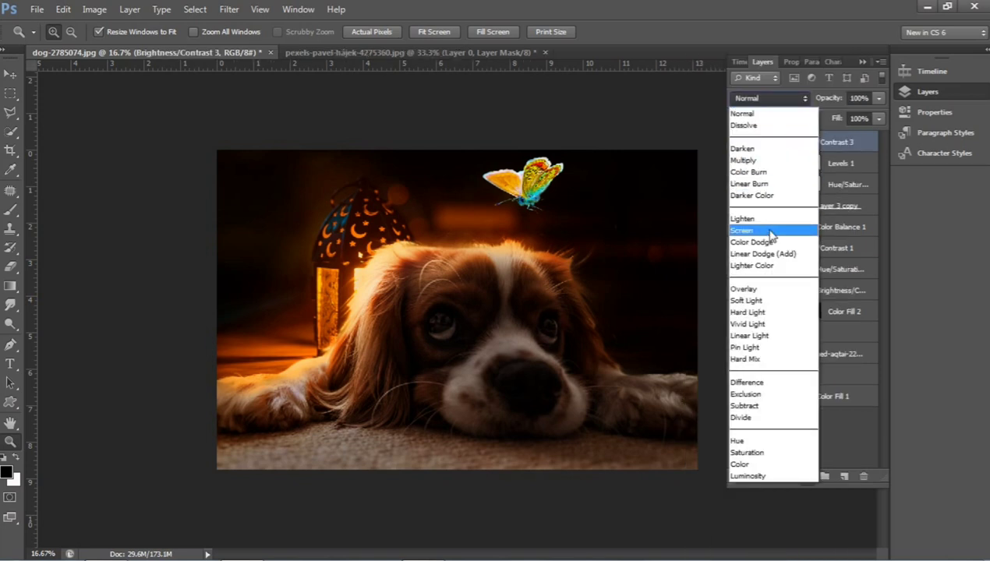
click(742, 230)
key(ctrl+z)
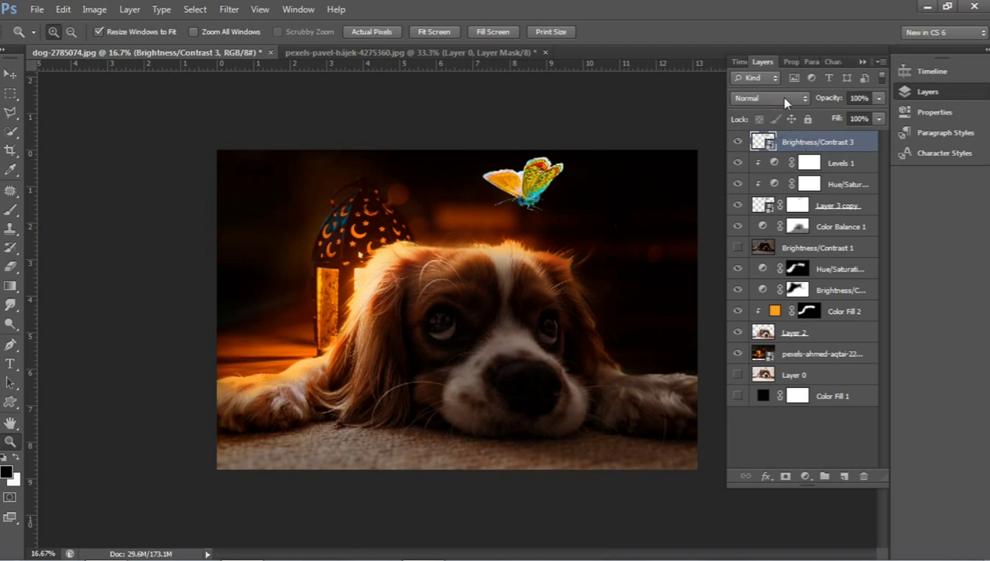
click(740, 100)
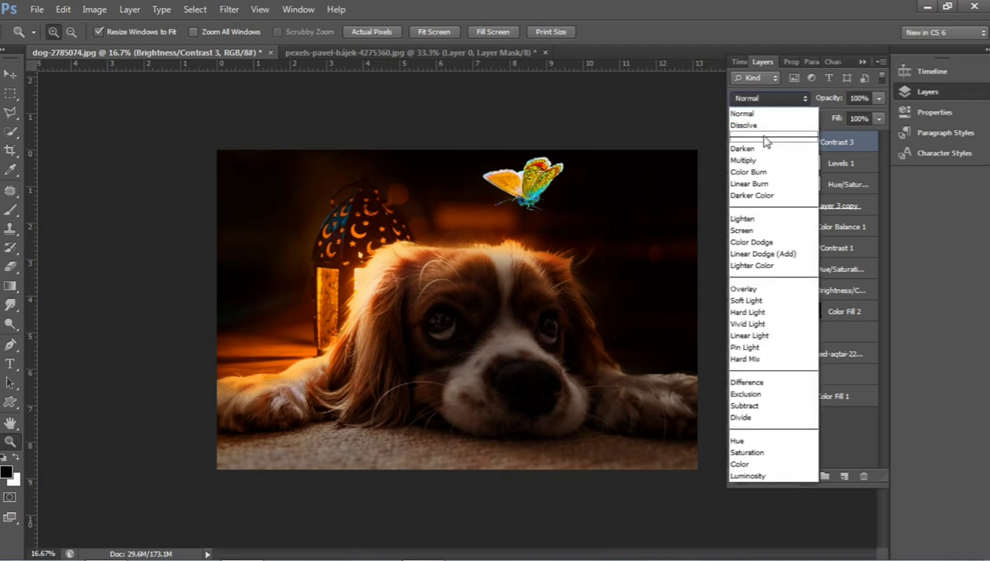
click(752, 229)
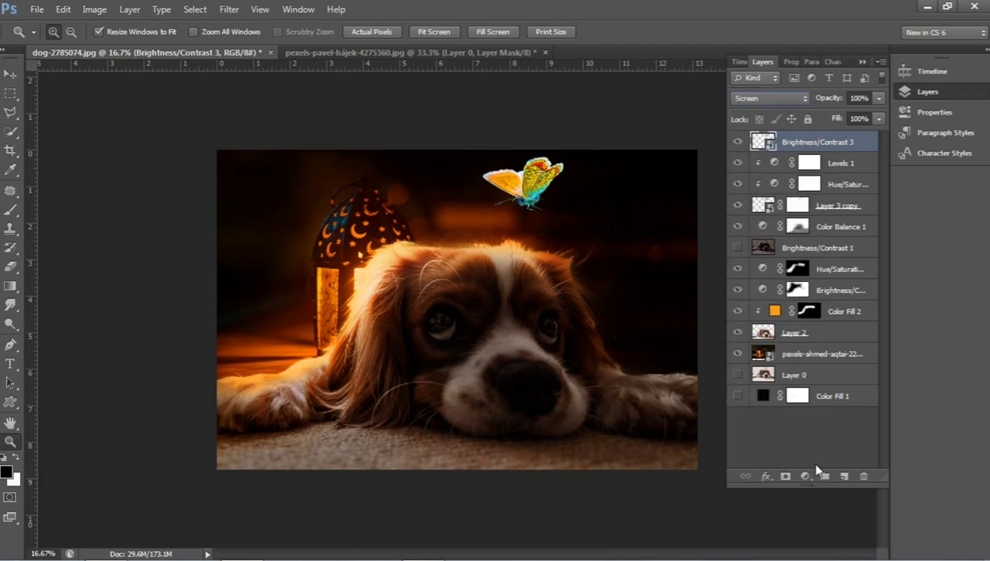
click(805, 475)
Step: Add a Brightness/Contrast adjustment at Brightness 107 and Contrast 12
click(847, 212)
drag(761, 146, 849, 143)
drag(802, 172, 811, 173)
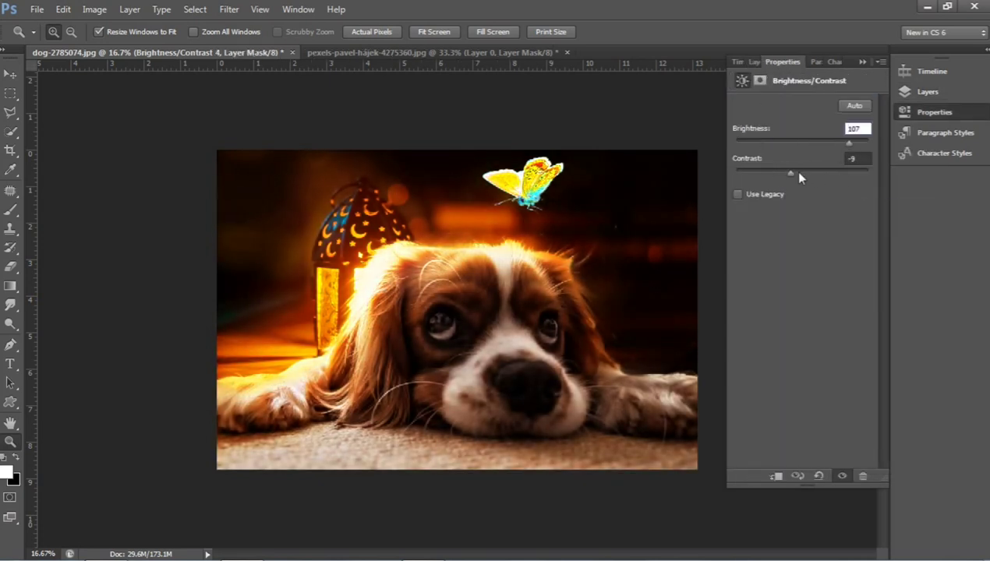
click(863, 62)
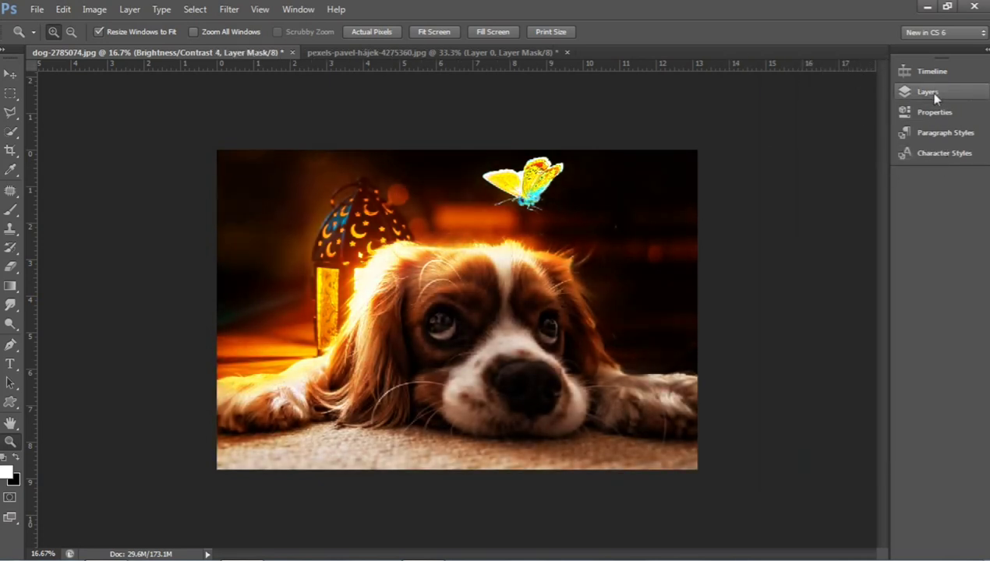
click(927, 92)
Step: Clip the new Brightness/Contrast 4 layer to the Brightness/Contrast 3 butterfly smart object
click(830, 164)
click(838, 142)
right_click(838, 142)
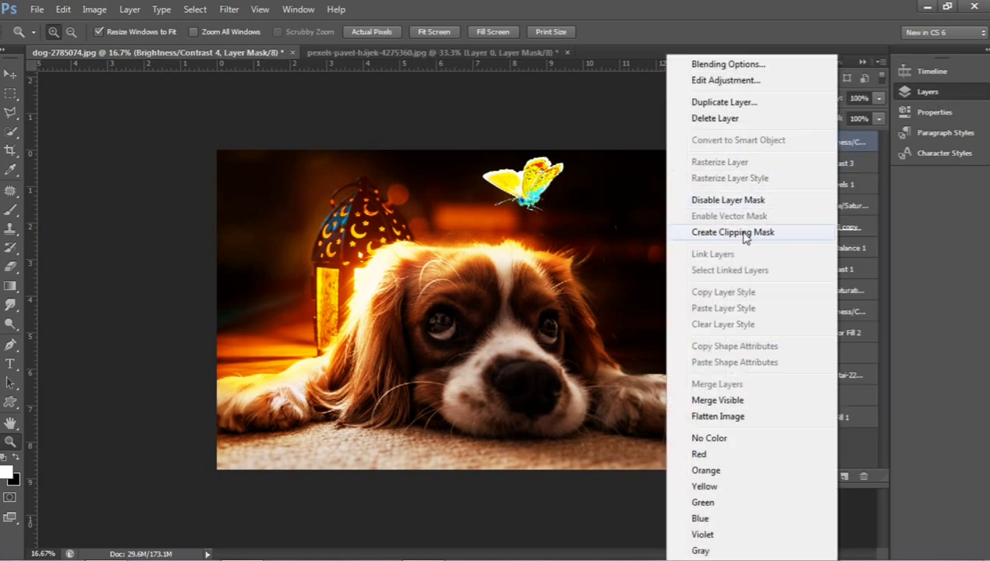
click(748, 232)
shift+click(830, 164)
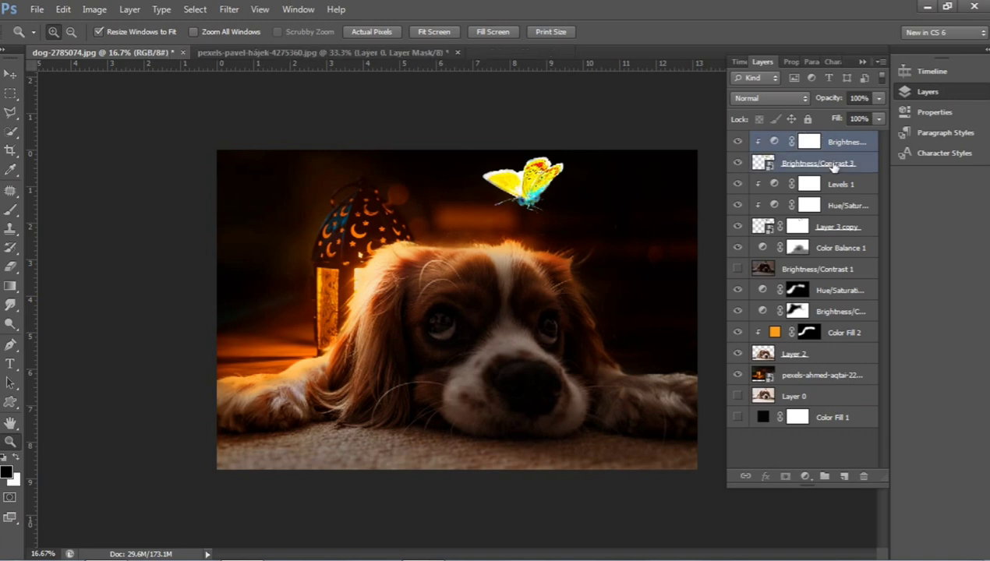
Step: Apply a Gaussian Blur smart filter to the Brightness/Contrast 3 layer
click(229, 9)
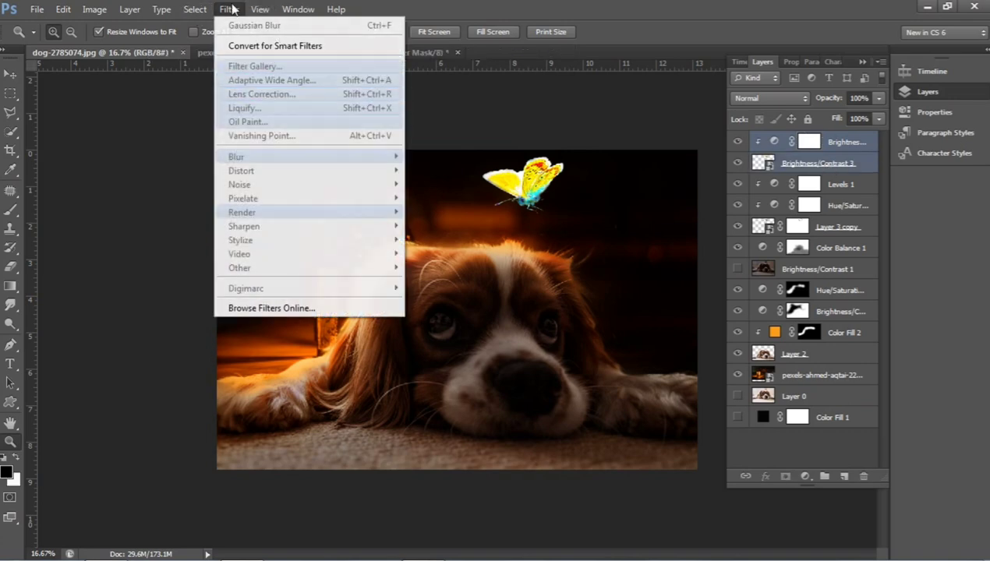
click(800, 161)
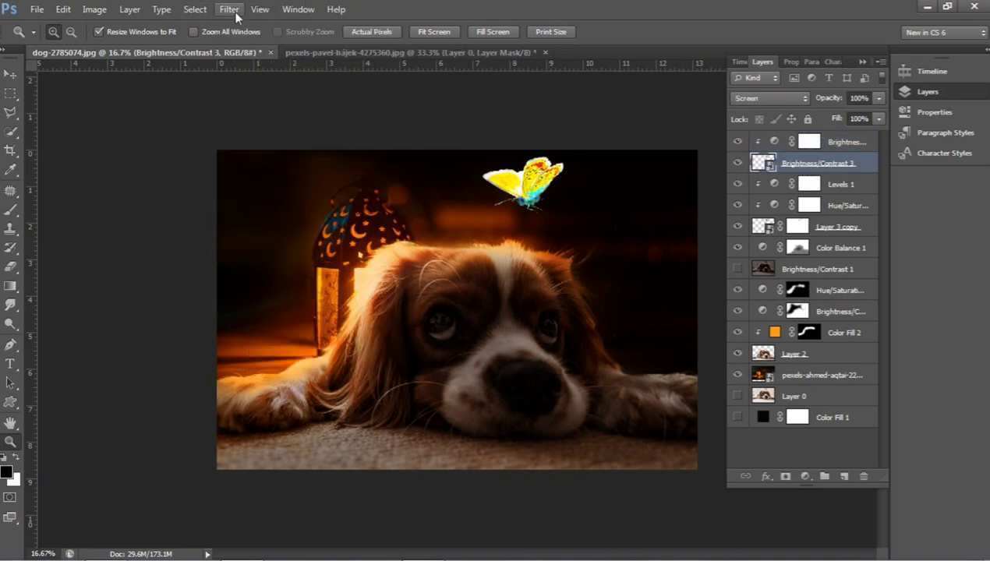
click(231, 10)
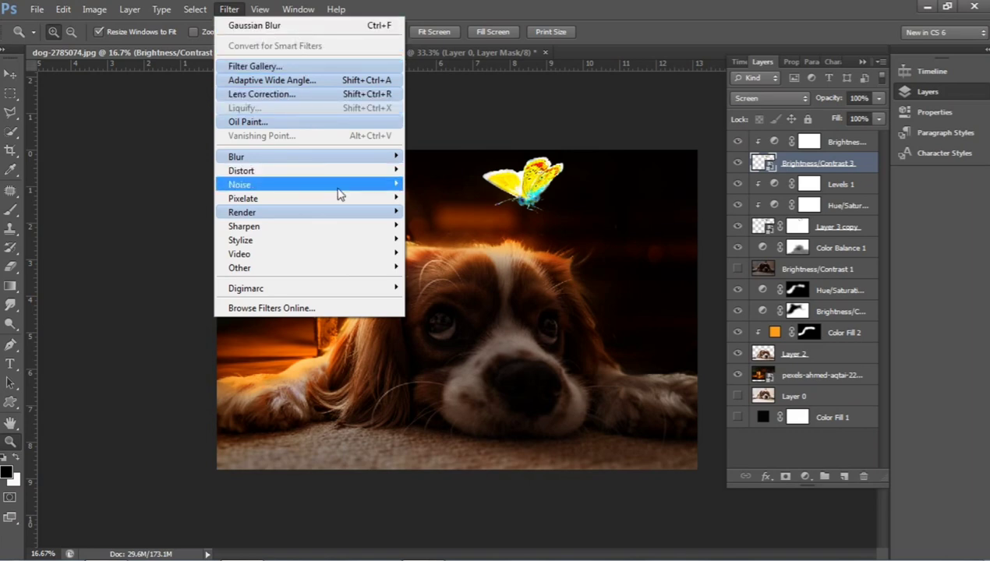
mouse_move(236, 157)
click(471, 262)
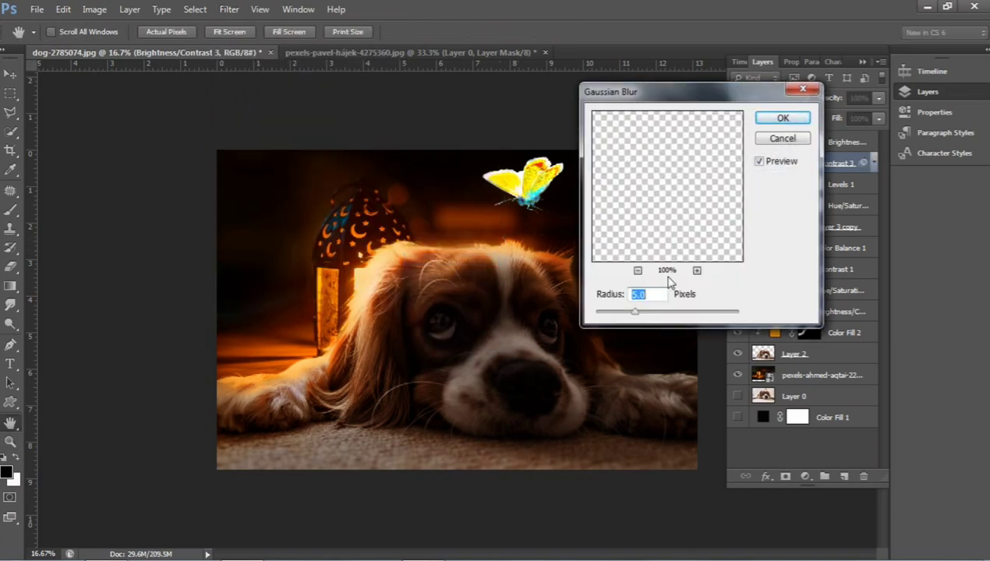
click(778, 123)
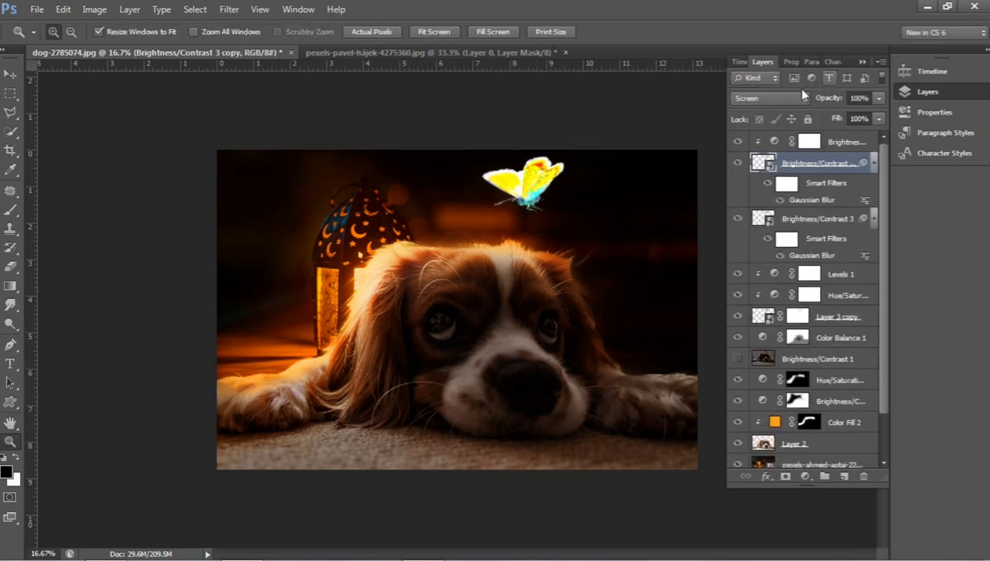
Step: Blur the copied butterfly layer with a 25-pixel Gaussian Blur
click(228, 9)
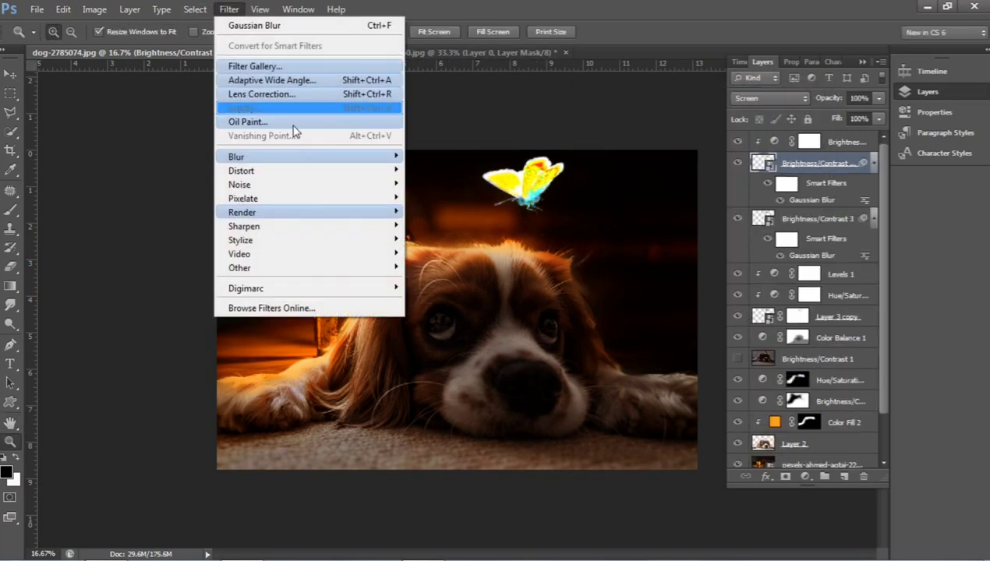
mouse_move(308, 157)
click(473, 260)
text(25)
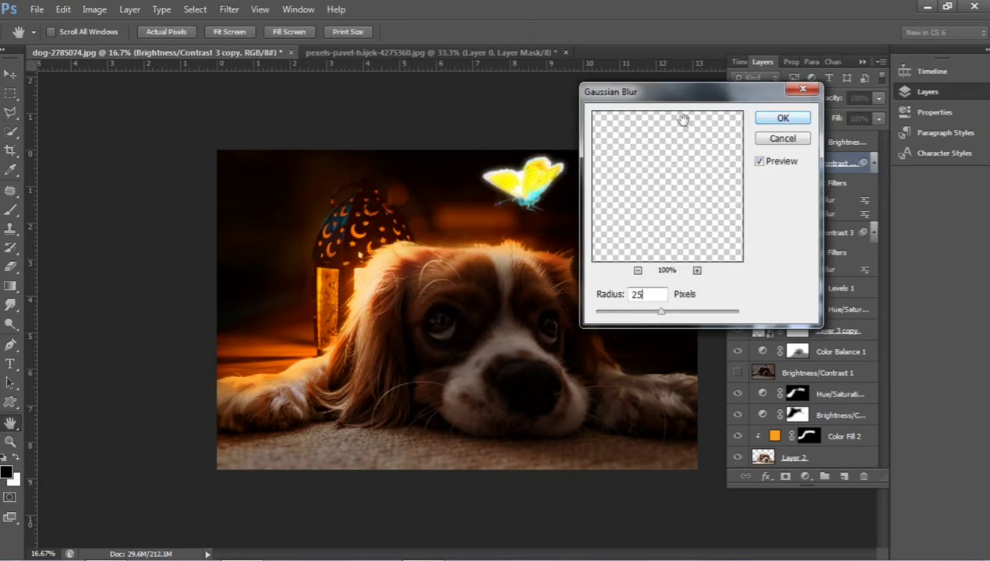
text(z)
click(783, 118)
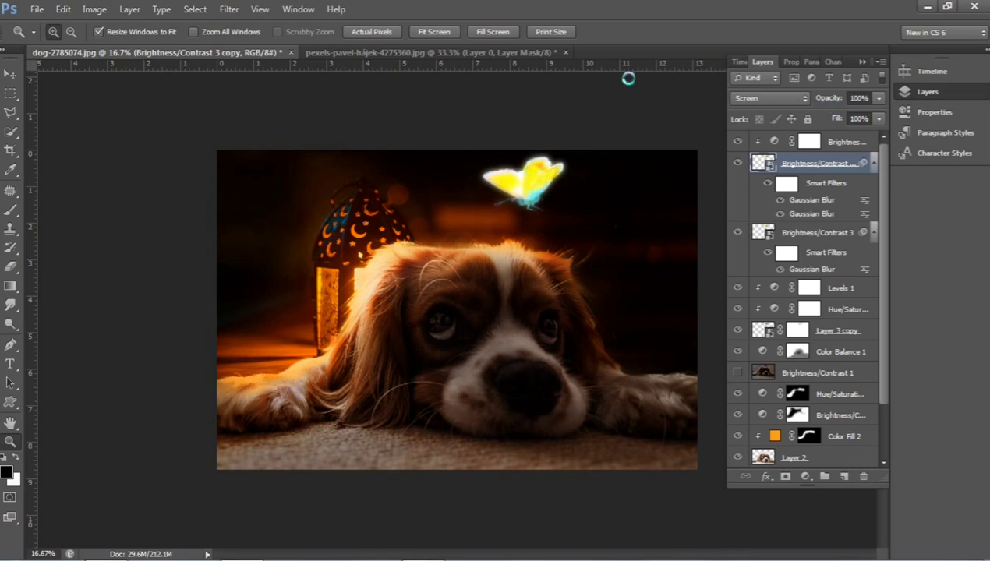
Step: Blur the Brightness/Contrast 3 copy at radius 50 and check the glow
click(229, 8)
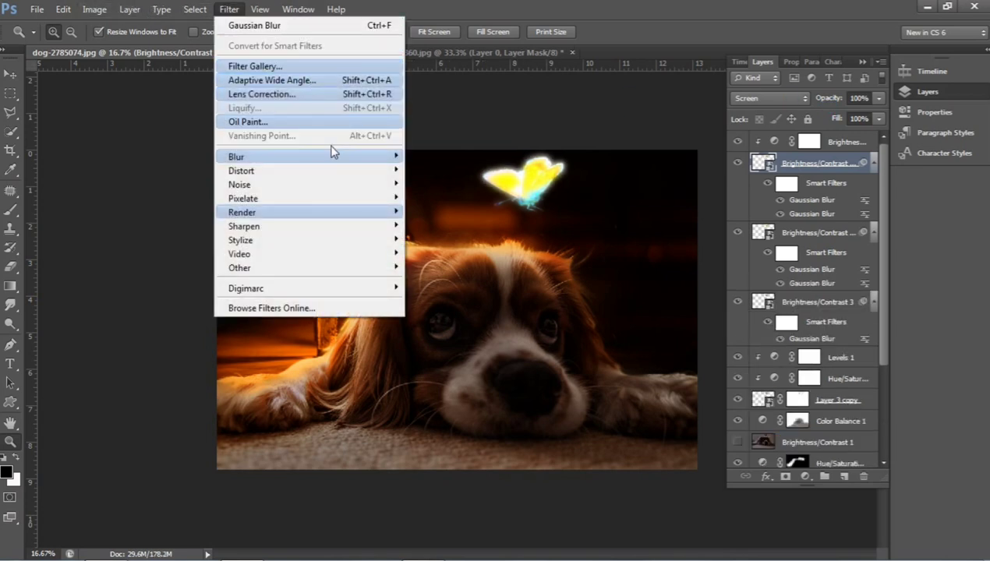
click(443, 260)
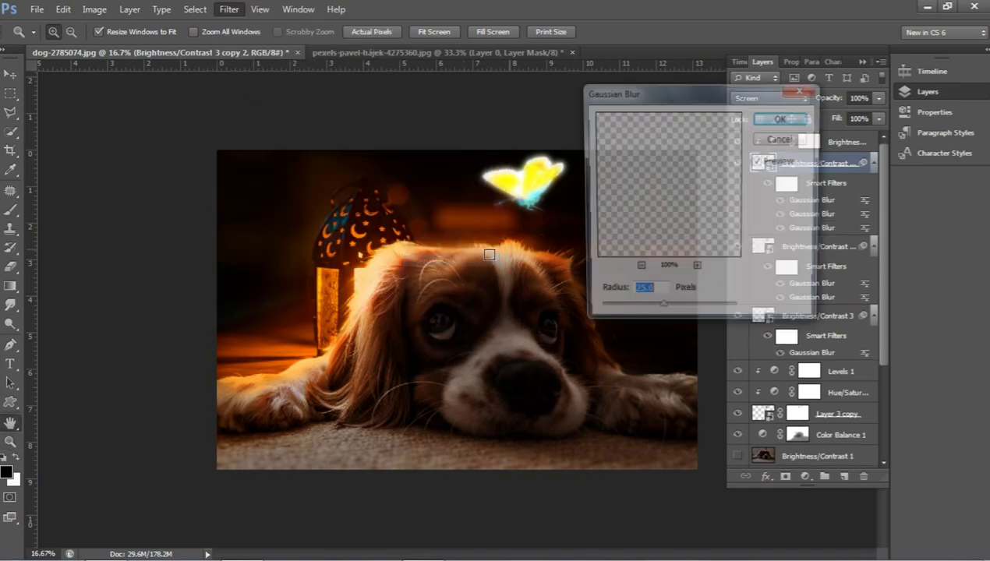
text(50)
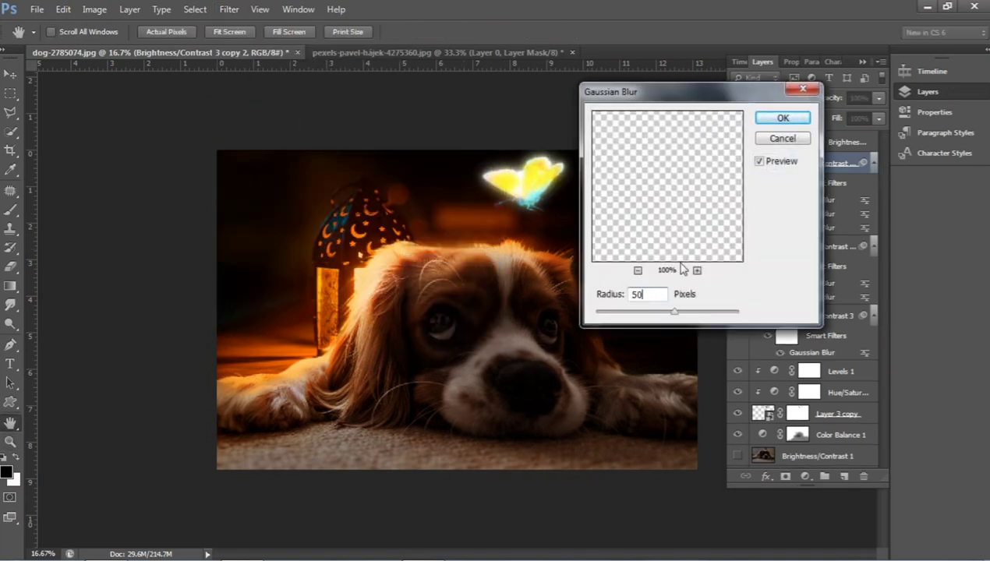
key(BackSpace)
key(BackSpace)
text(250)
key(Return)
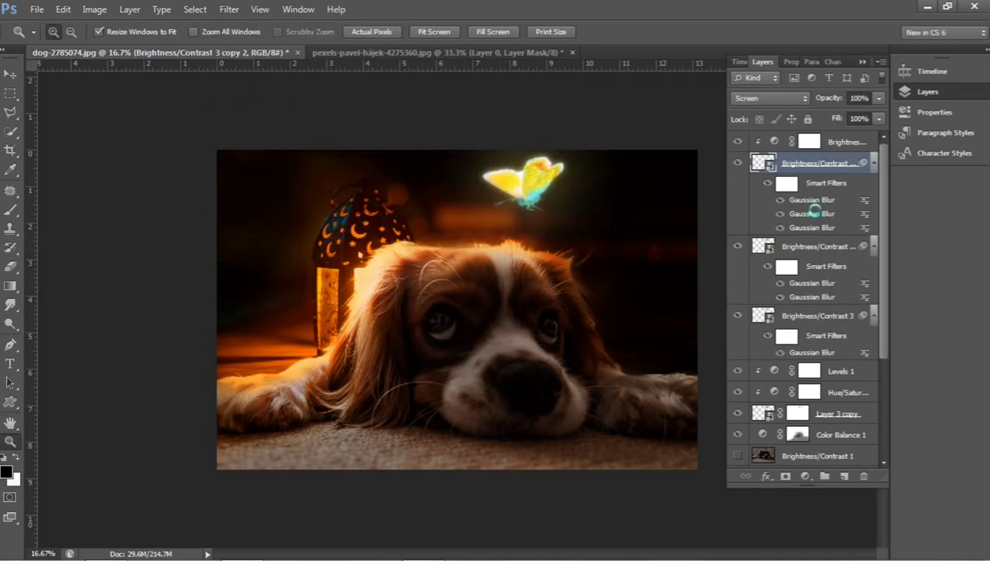
click(841, 283)
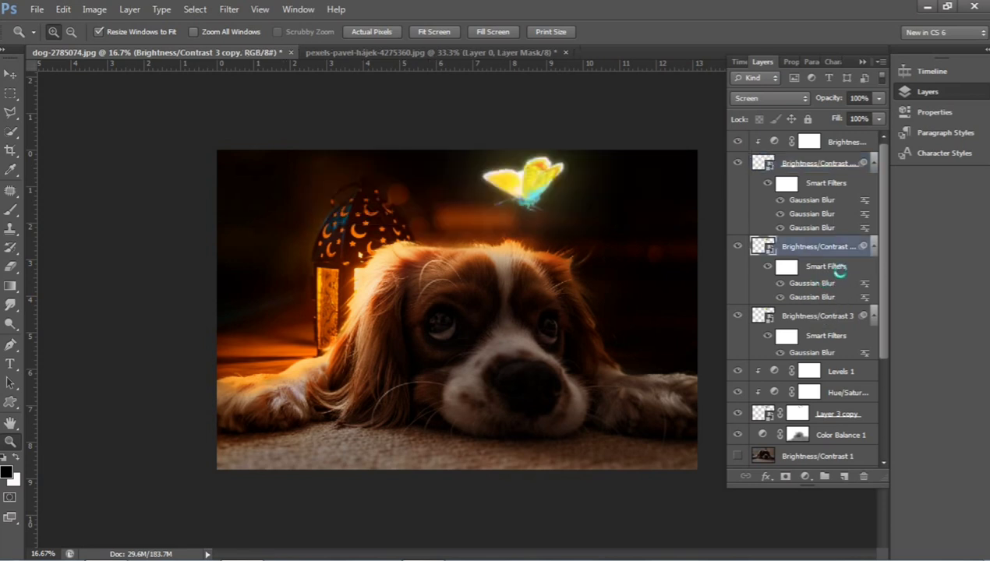
text(50)
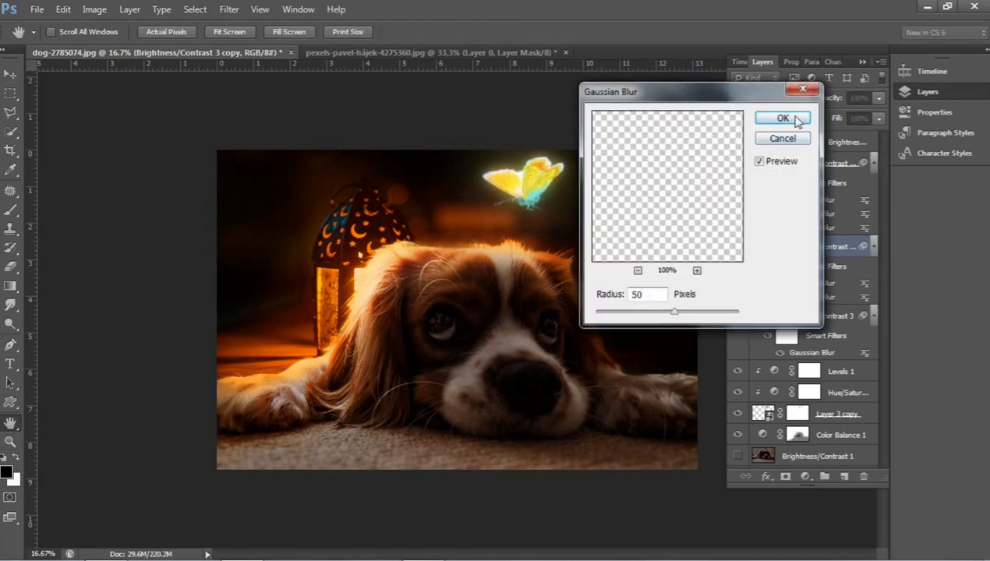
click(783, 119)
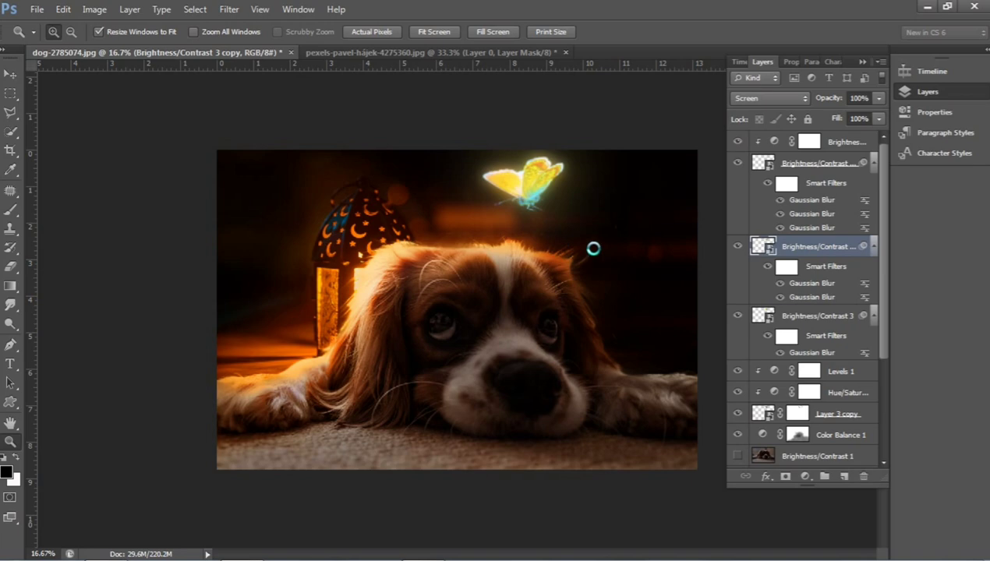
alt+click(499, 256)
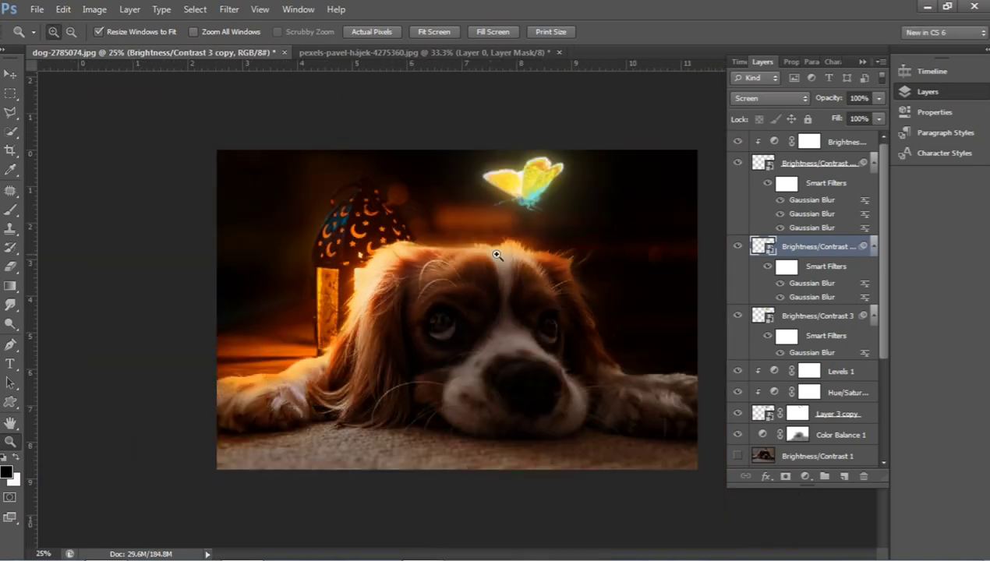
click(499, 256)
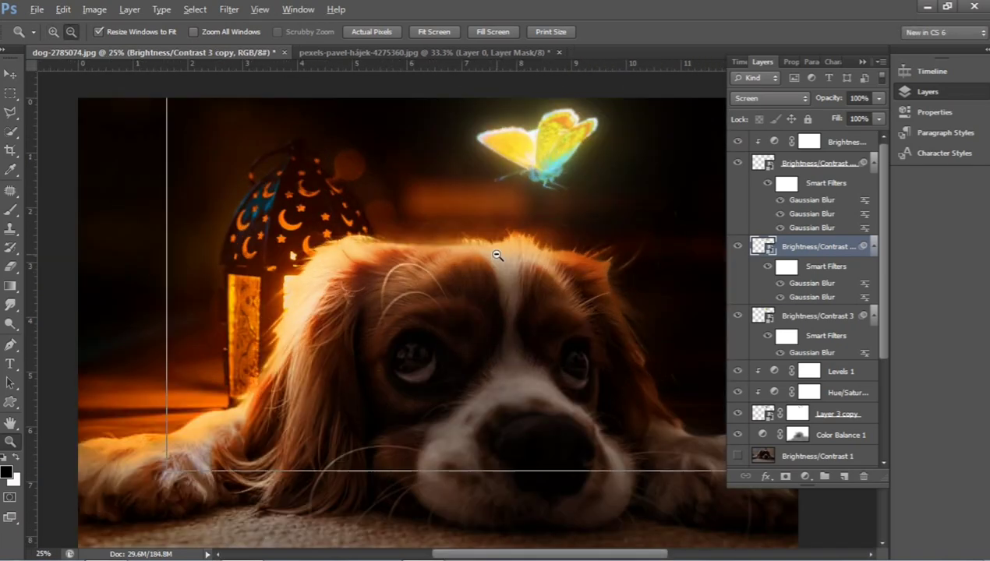
alt+click(499, 257)
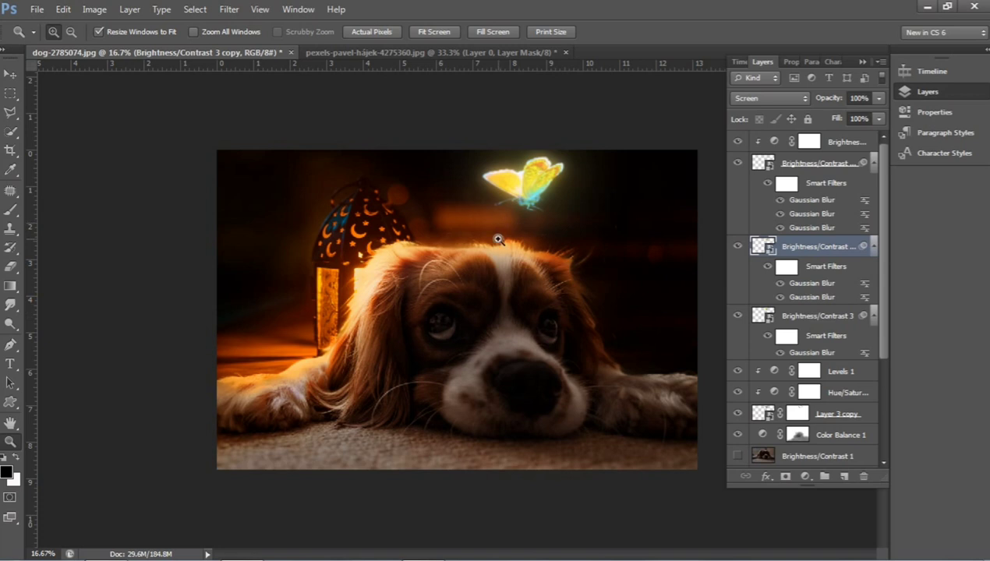
Step: Add a Color Balance adjustment layer on top, shifting the colours toward red and yellow
key(b)
key(x)
click(842, 142)
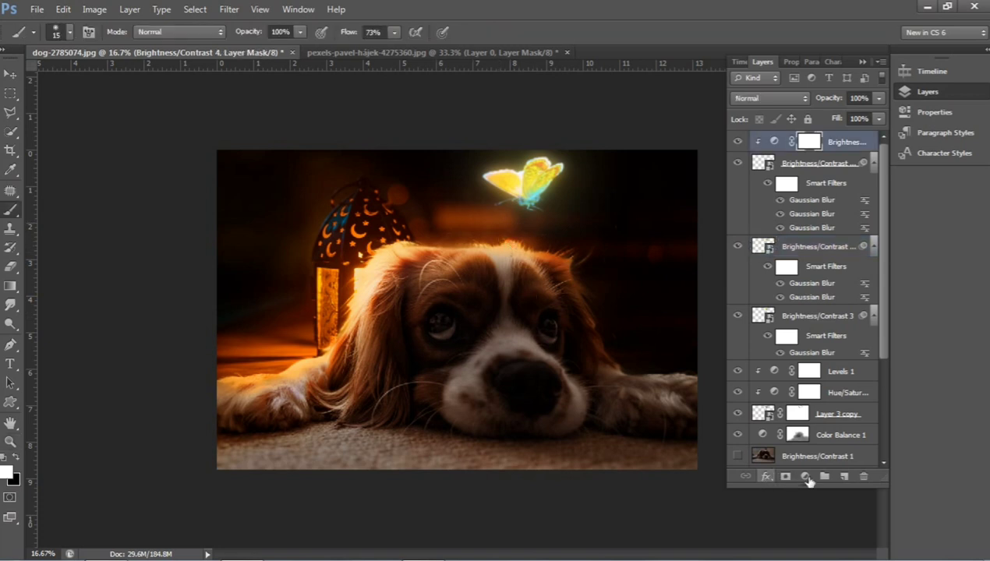
click(806, 476)
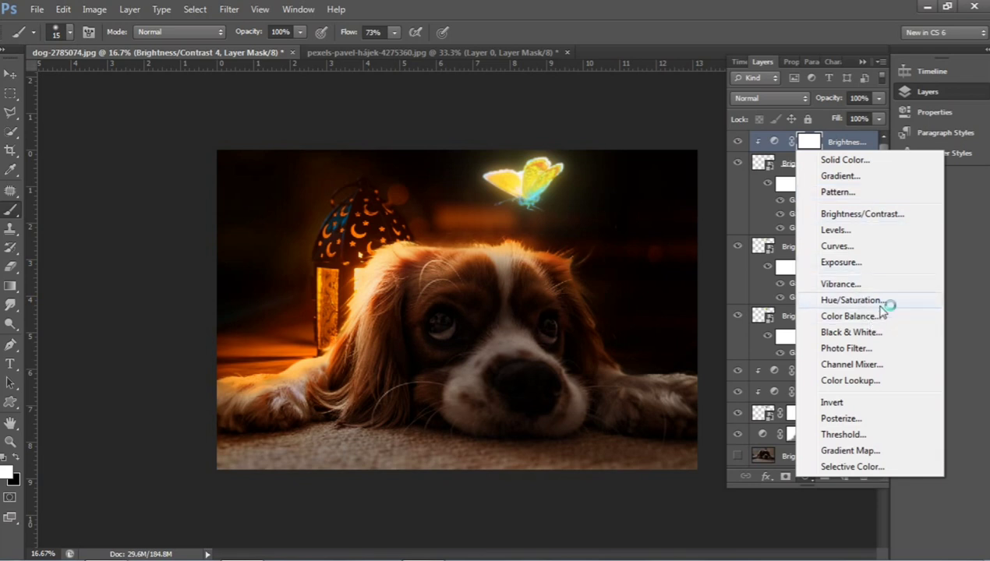
click(881, 315)
drag(808, 134, 800, 137)
drag(779, 191, 741, 193)
click(862, 62)
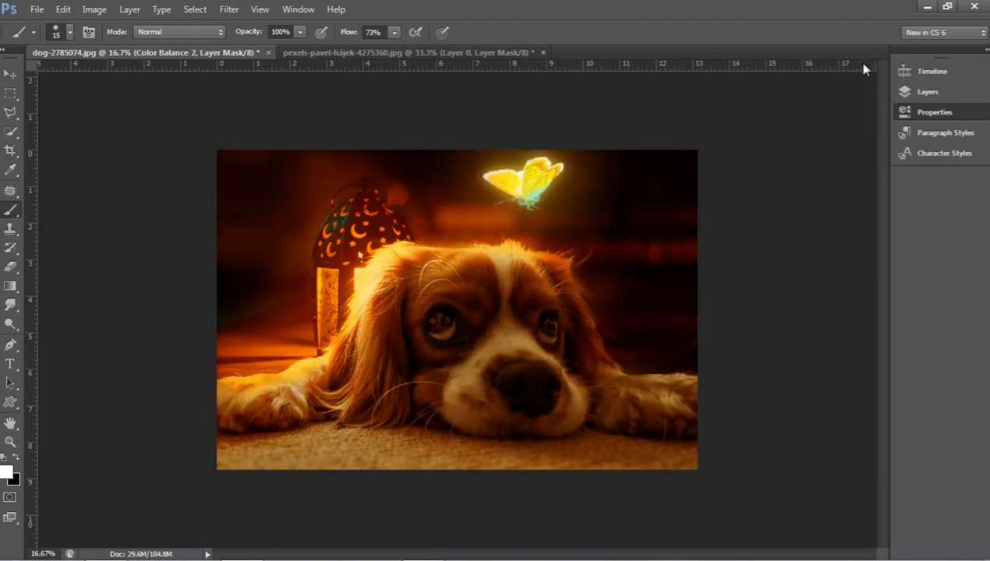
Step: Invert the Color Balance mask to black and paint the warmth back over the butterfly and face
click(938, 94)
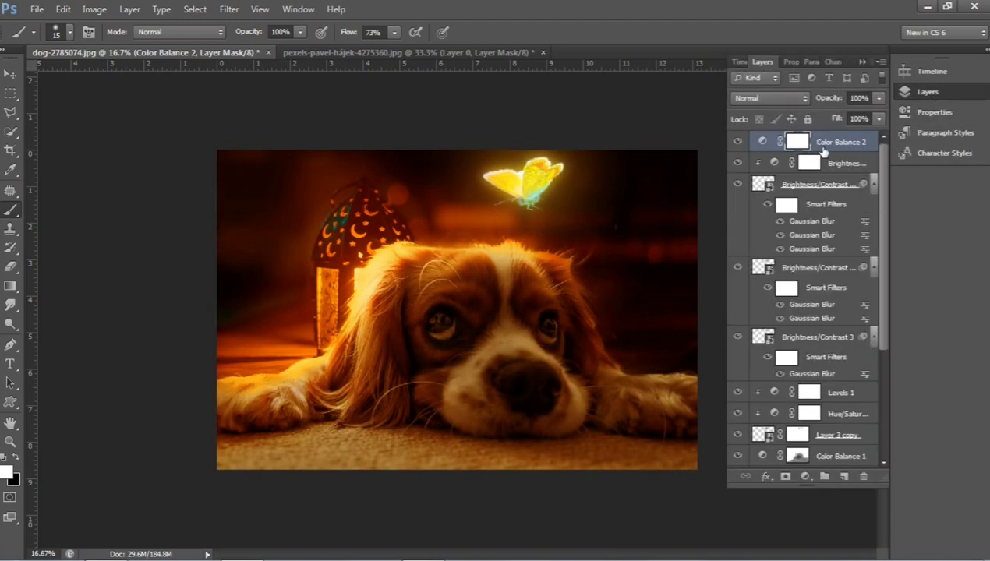
key(ctrl+i)
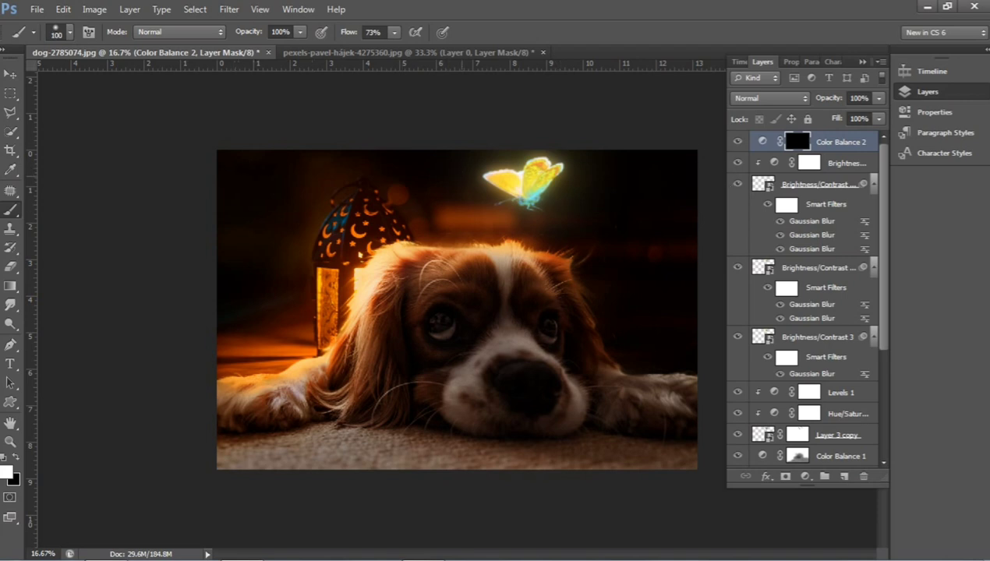
click(608, 170)
mouse_move(608, 170)
mouse_down()
mouse_move(497, 234)
mouse_move(519, 309)
mouse_move(420, 321)
mouse_move(517, 348)
mouse_up()
Step: Group the butterfly glow layers down to Layer 3 copy into a group named 'butterfly'
click(857, 191)
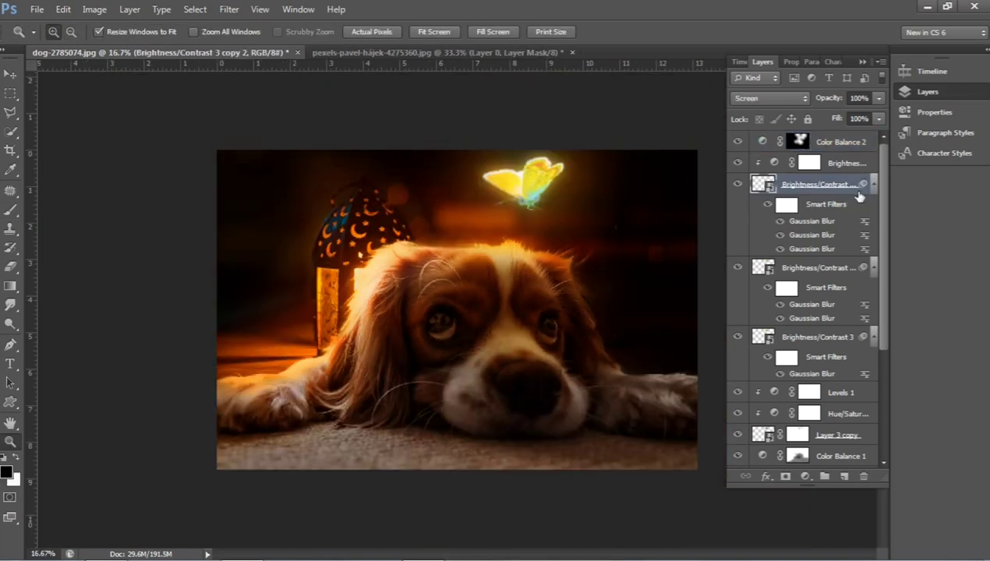
scroll(840, 372, down, 1)
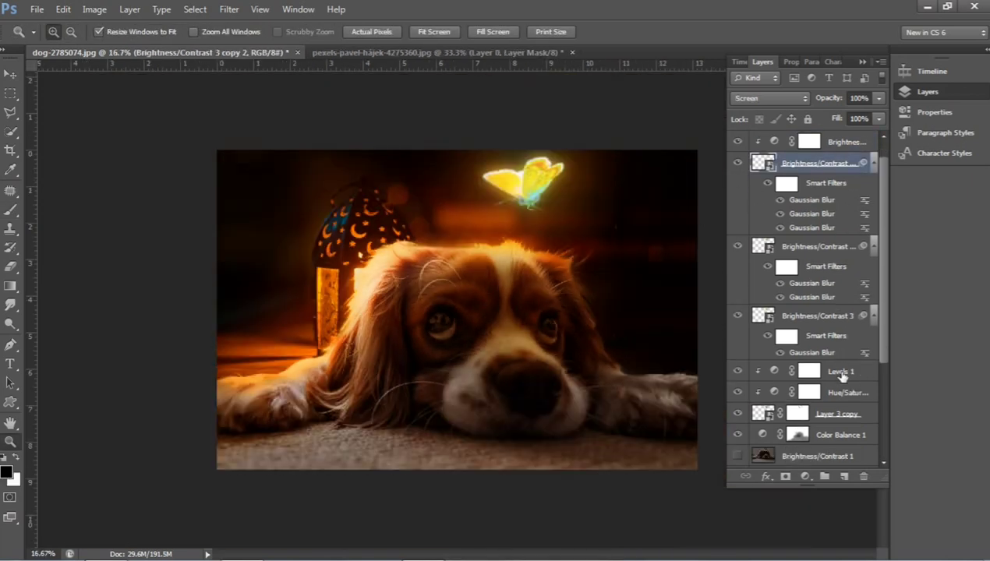
scroll(842, 377, down, 1)
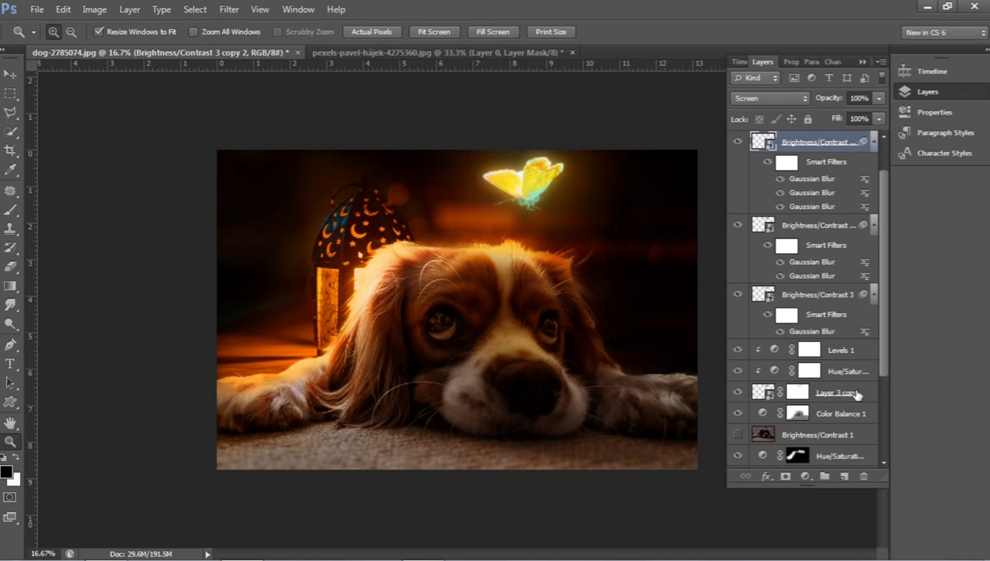
shift+click(856, 394)
key(ctrl+g)
double_click(795, 161)
text(but)
key(Return)
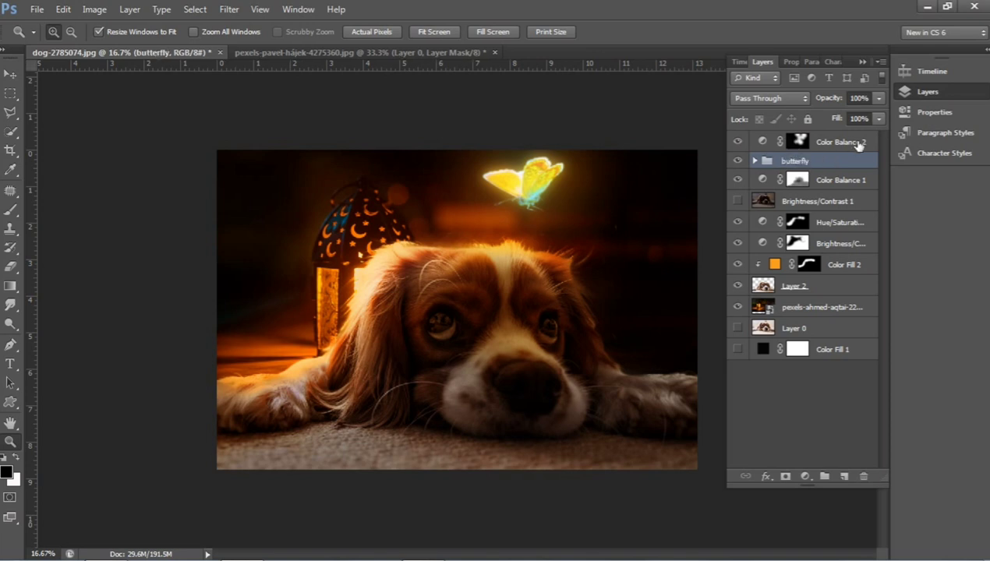
Step: Duplicate the butterfly group and convert the copy into a single smart object
key(ctrl+j)
right_click(833, 167)
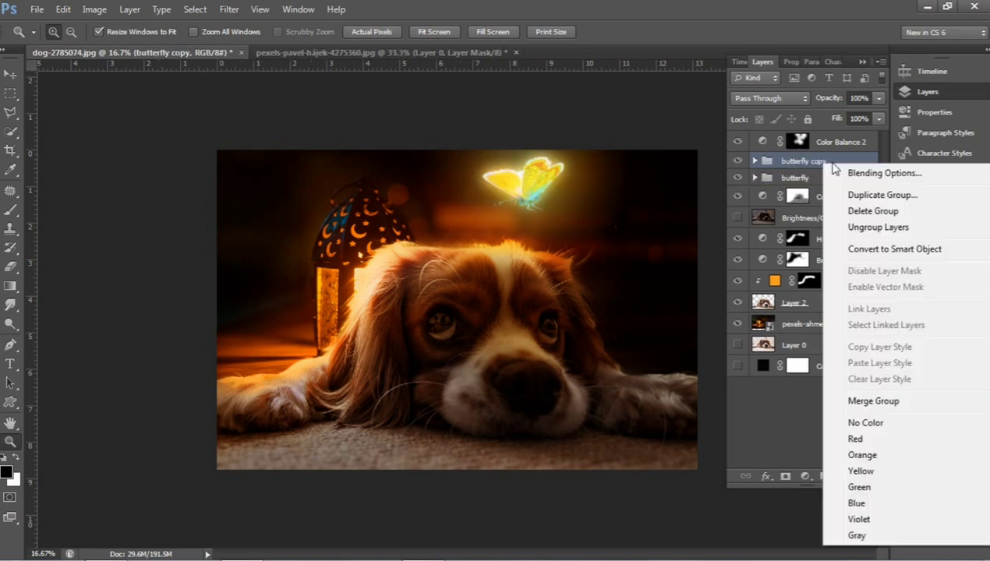
click(778, 417)
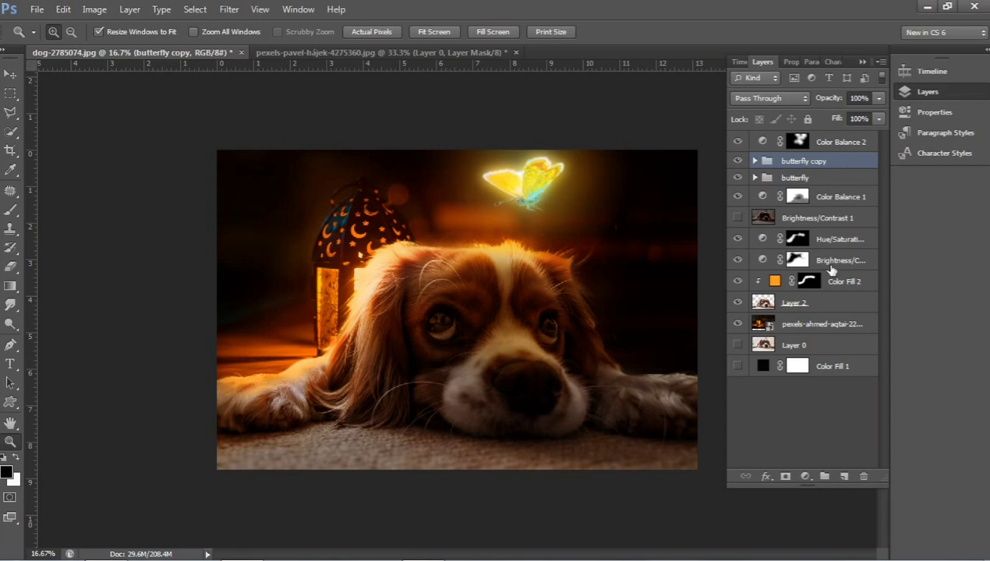
right_click(835, 164)
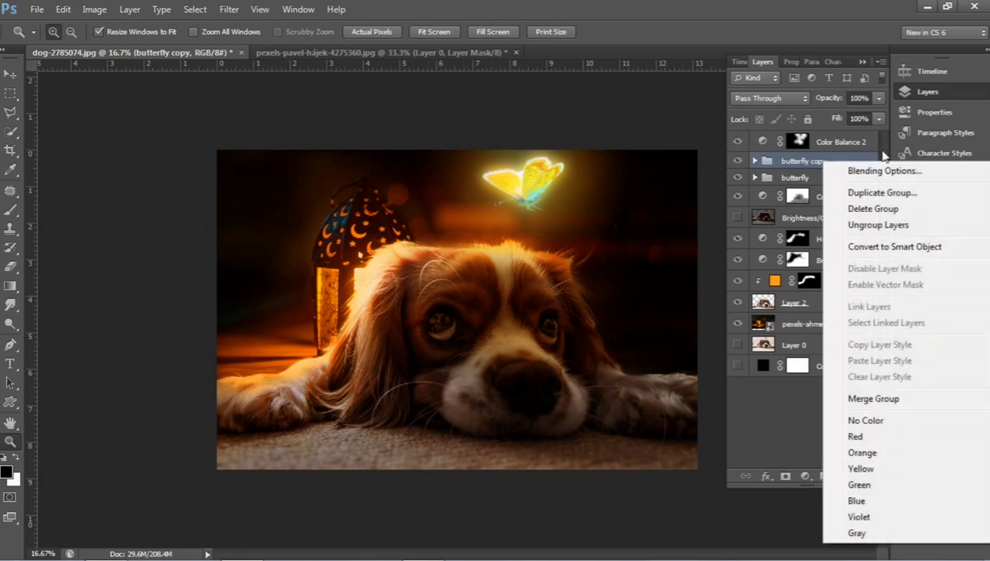
click(906, 248)
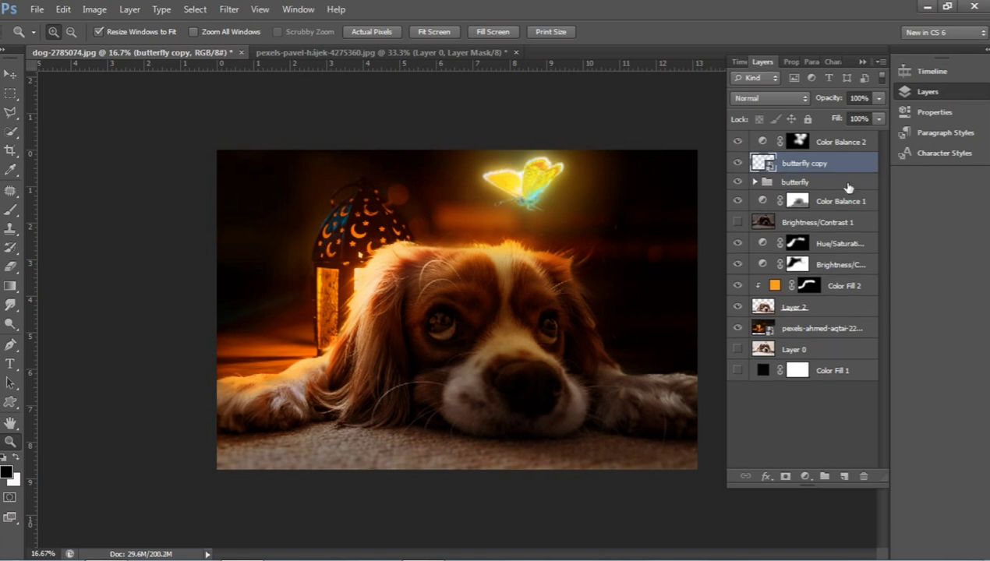
Step: Move the butterfly copy over the dog's head and shrink it down
key(v)
drag(593, 183, 599, 182)
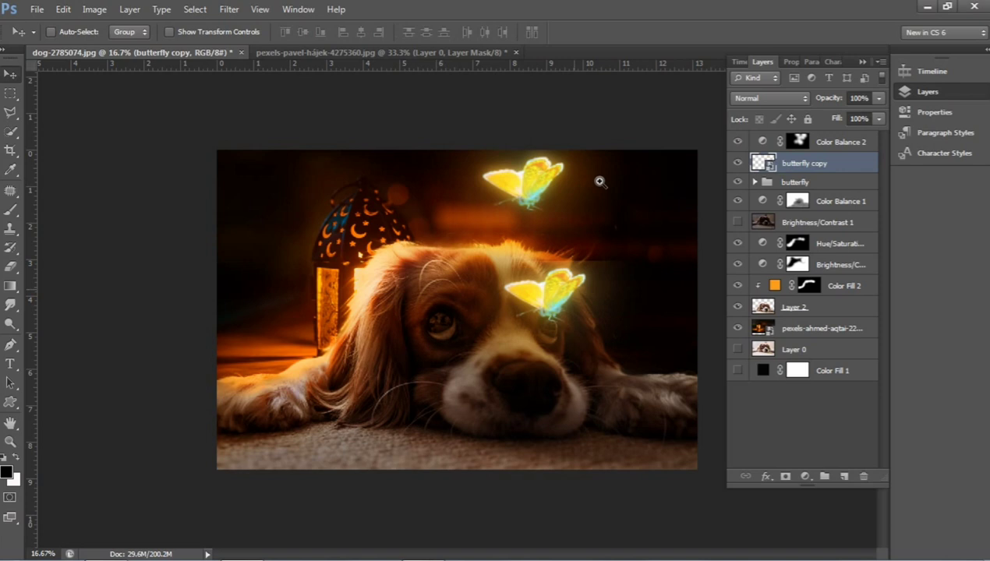
key(ctrl+t)
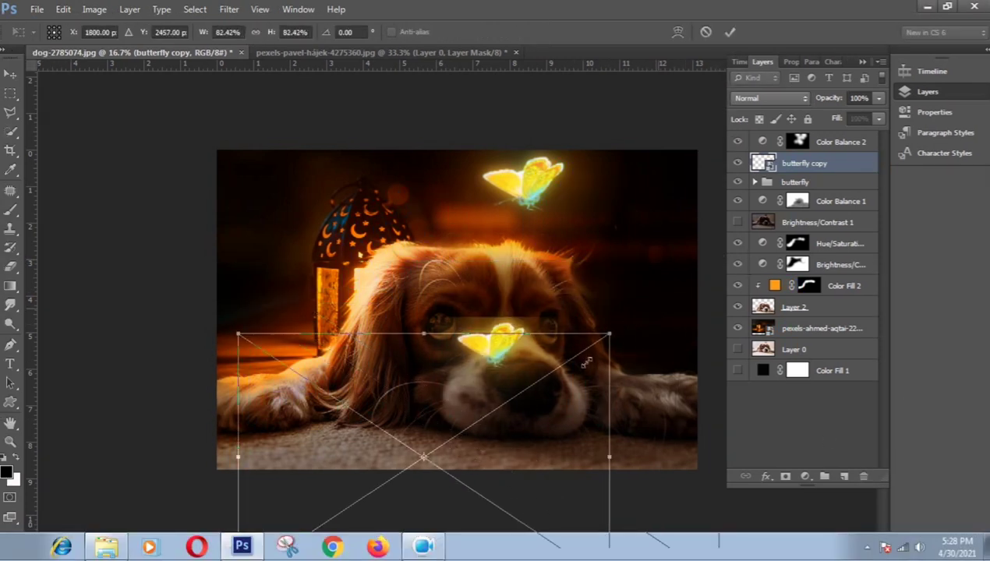
drag(719, 261, 530, 381)
drag(527, 437, 660, 304)
drag(665, 243, 539, 331)
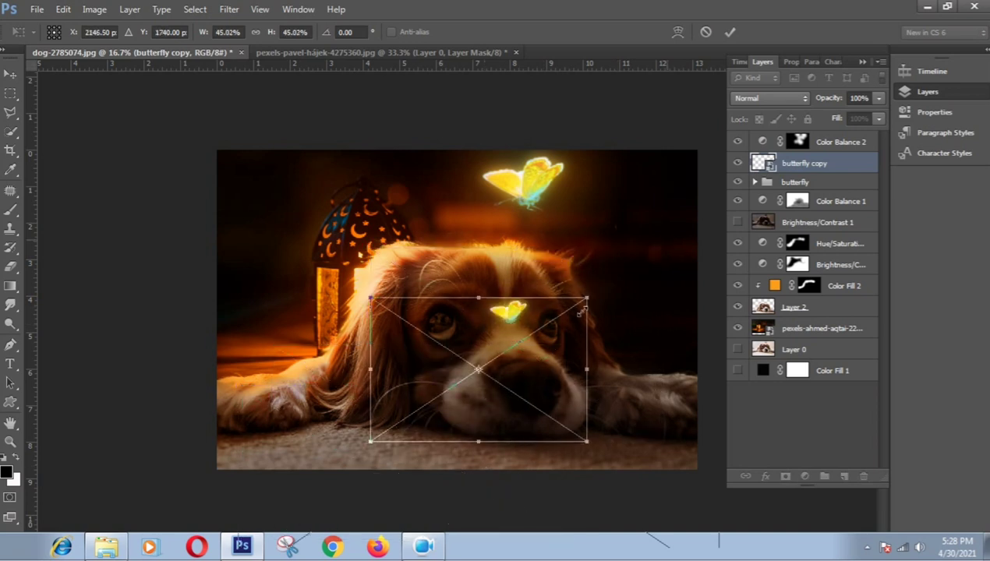
key(Return)
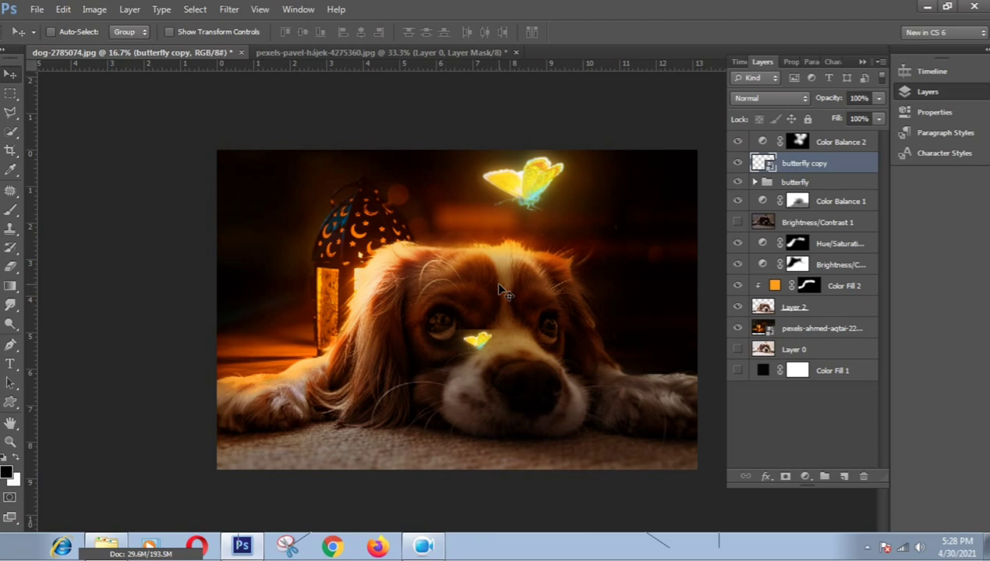
Step: Zoom in on the face, place the small butterfly on the left eye at 61% opacity
key(z)
click(490, 339)
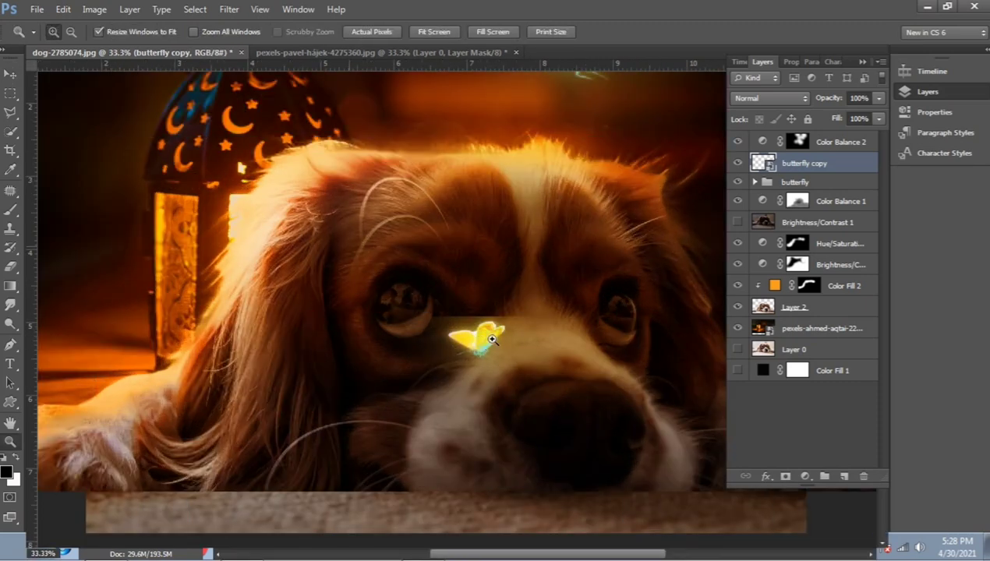
key(ctrl+t)
drag(523, 308, 410, 279)
key(Return)
key(3)
key(6)
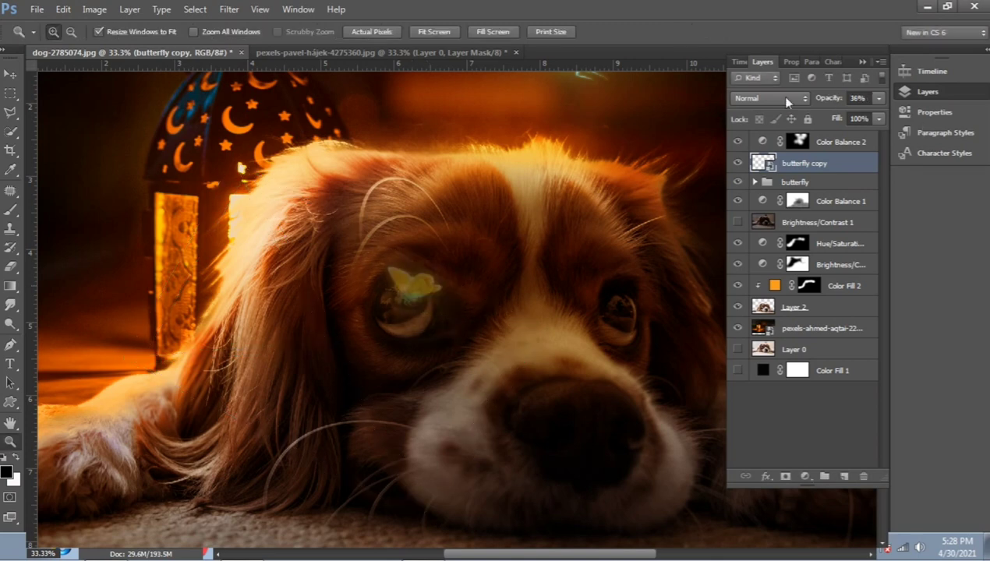
click(410, 282)
mouse_move(832, 98)
mouse_down()
mouse_move(851, 98)
mouse_move(828, 119)
mouse_up()
Step: Add a layer mask to the butterfly copy and nudge the reflection within the eye
key(v)
key(e)
click(785, 476)
key(x)
key(bracketright)
key(bracketright)
key(bracketright)
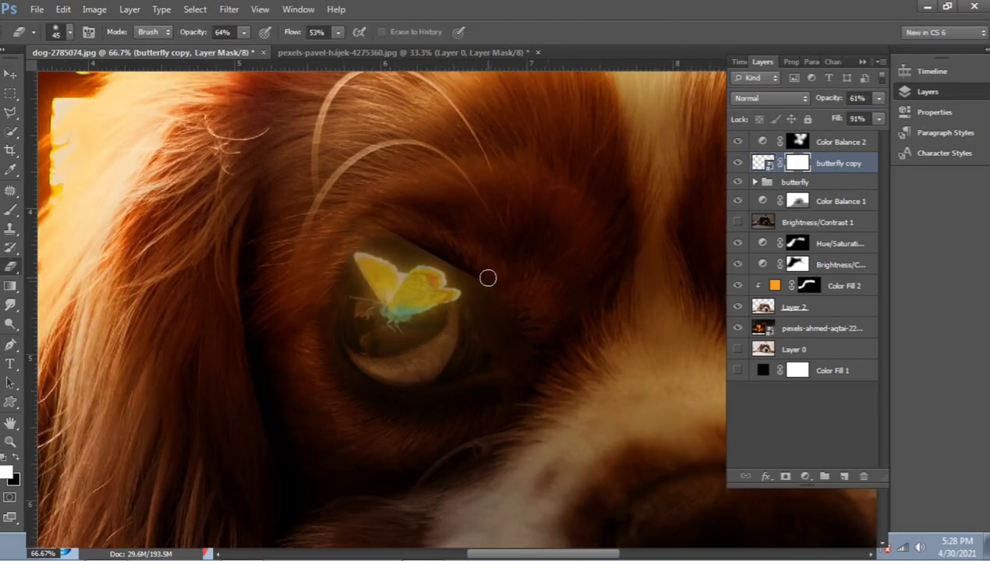
click(737, 163)
key(ctrl+t)
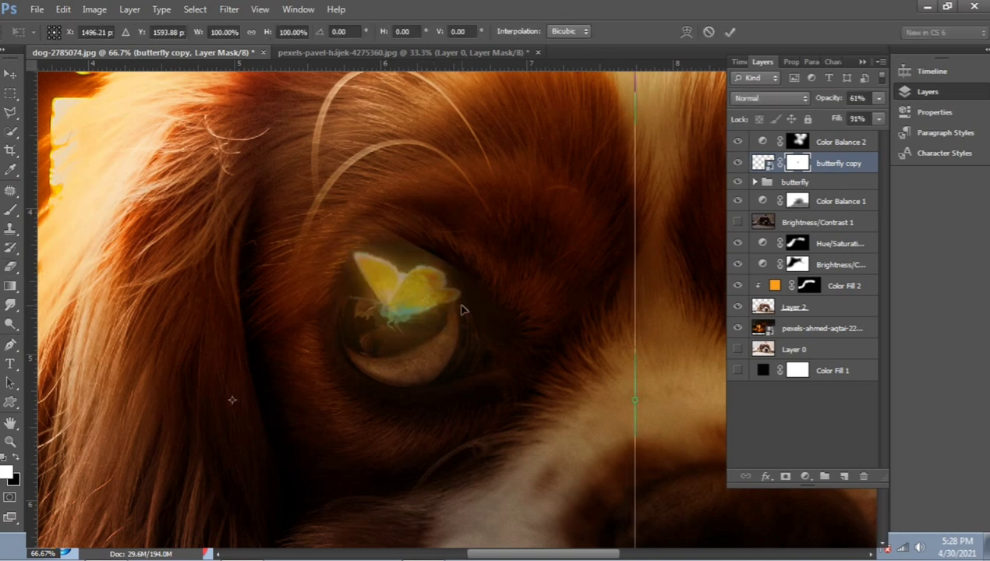
drag(399, 304, 401, 312)
key(Return)
drag(828, 98, 842, 98)
Step: Erase the glow around the iris edge and set the reflection's opacity to 24%
key(z)
click(360, 328)
key(e)
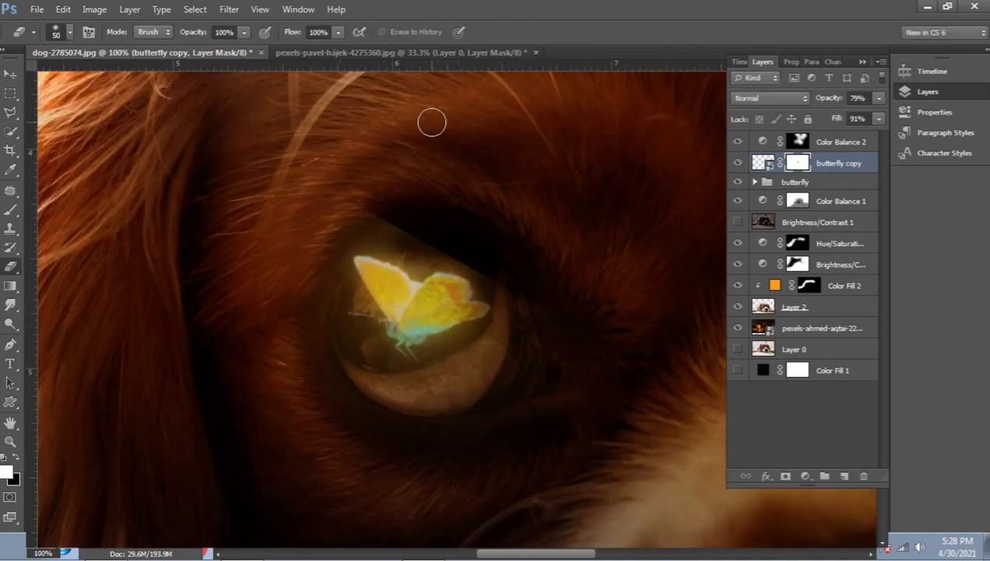
mouse_move(339, 375)
mouse_down()
mouse_move(500, 275)
mouse_move(345, 267)
mouse_move(349, 363)
mouse_move(509, 297)
mouse_up()
key(z)
alt+click(685, 214)
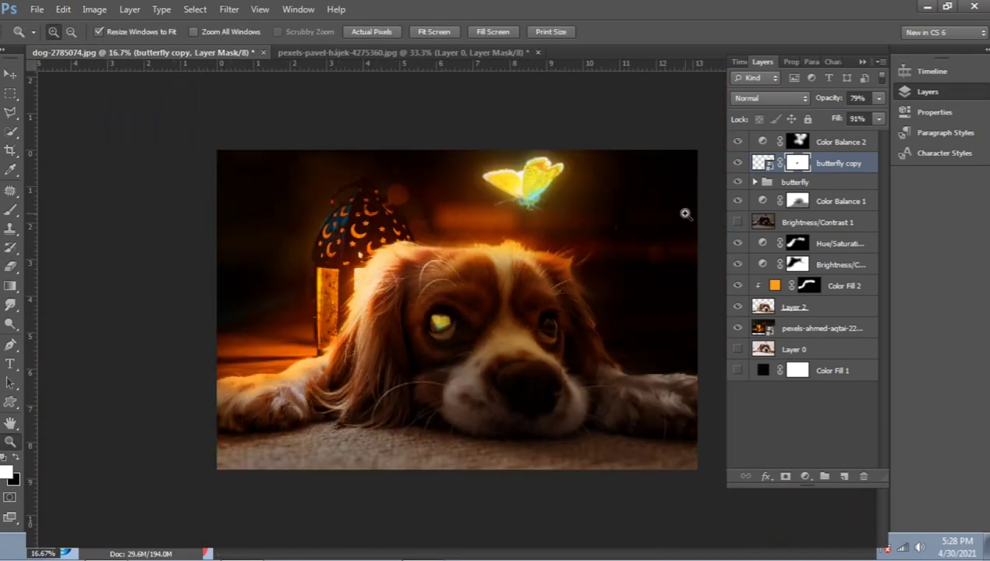
key(3)
key(5)
click(553, 353)
click(479, 336)
click(437, 316)
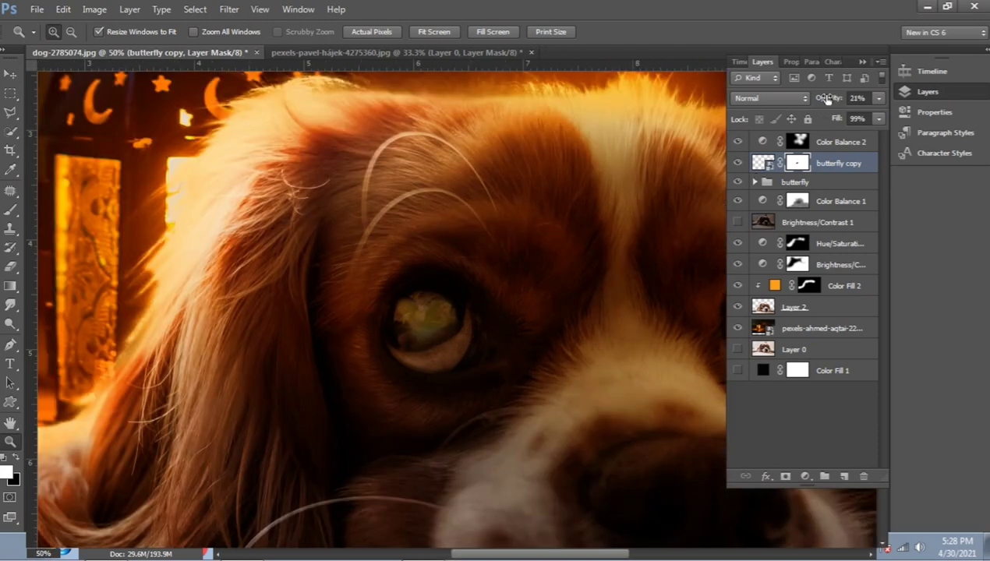
key(2)
key(4)
Step: Move the reflection slightly inside the eye and rotate it to fit the iris
key(v)
mouse_move(437, 315)
mouse_down()
mouse_move(421, 347)
mouse_move(435, 314)
mouse_up()
key(e)
key(v)
key(ctrl+minus)
key(ctrl+minus)
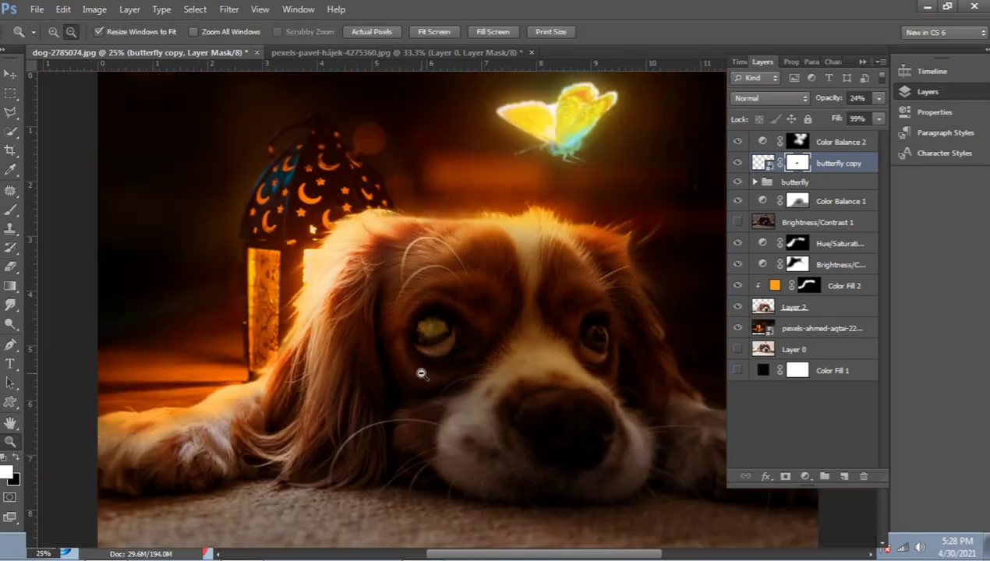
key(ctrl+minus)
key(ctrl+t)
drag(479, 305, 464, 336)
key(Return)
Step: Duplicate the eye reflection and move the copy onto the right-hand eye
key(ctrl+j)
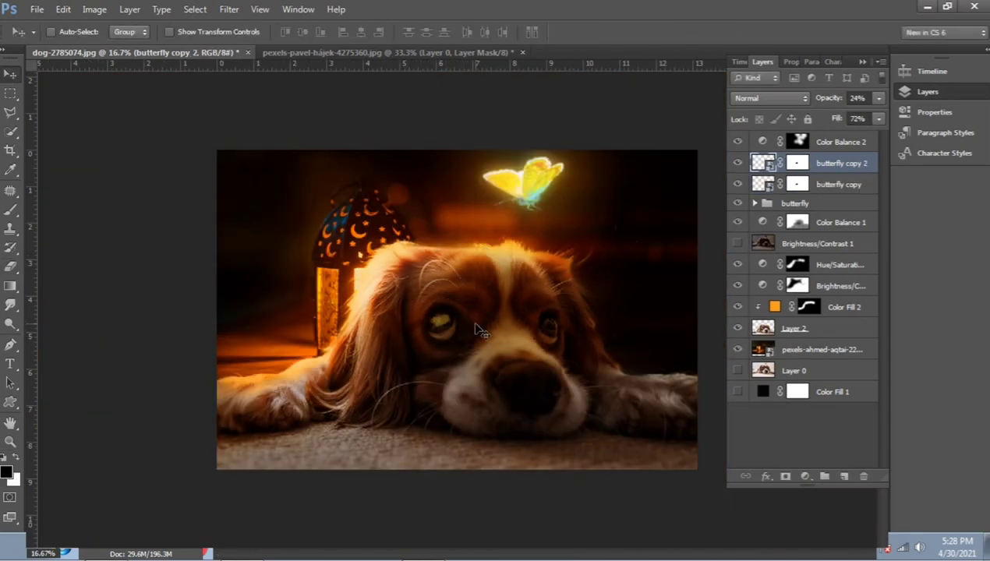
click(585, 327)
click(534, 308)
mouse_move(319, 320)
mouse_down()
mouse_move(542, 328)
mouse_move(546, 343)
mouse_move(564, 333)
mouse_move(588, 393)
mouse_up()
key(ctrl+t)
key(Return)
Step: Target the reflection copy's layer mask for brushing and pan to the other eye
key(z)
key(e)
click(797, 163)
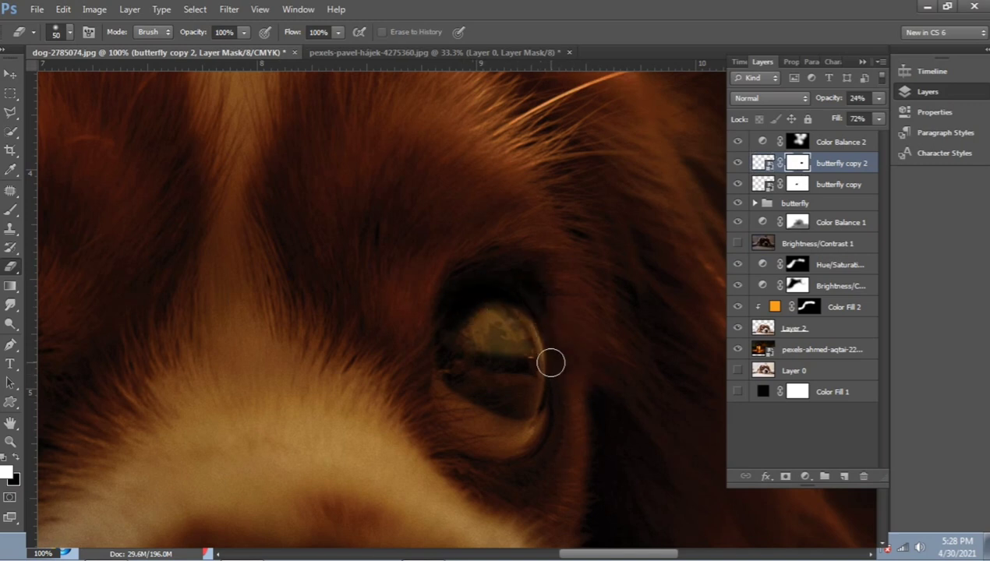
key(b)
mouse_move(199, 289)
mouse_down()
mouse_move(412, 297)
mouse_move(404, 290)
mouse_up()
key(alt+bracketleft)
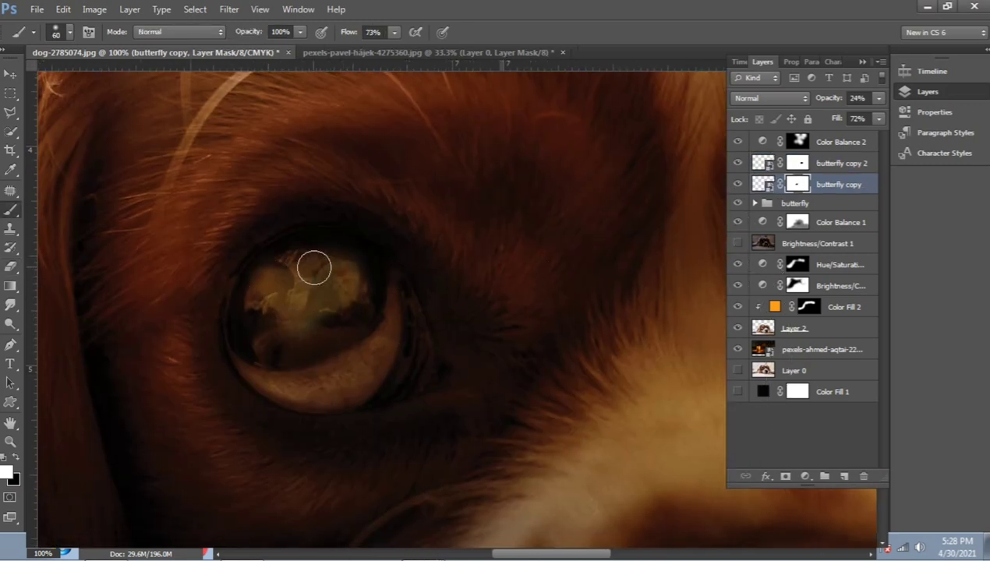
Step: Zoom out to frame the whole puppy, lantern and butterfly composition
key(z)
alt+click(343, 353)
alt+click(389, 361)
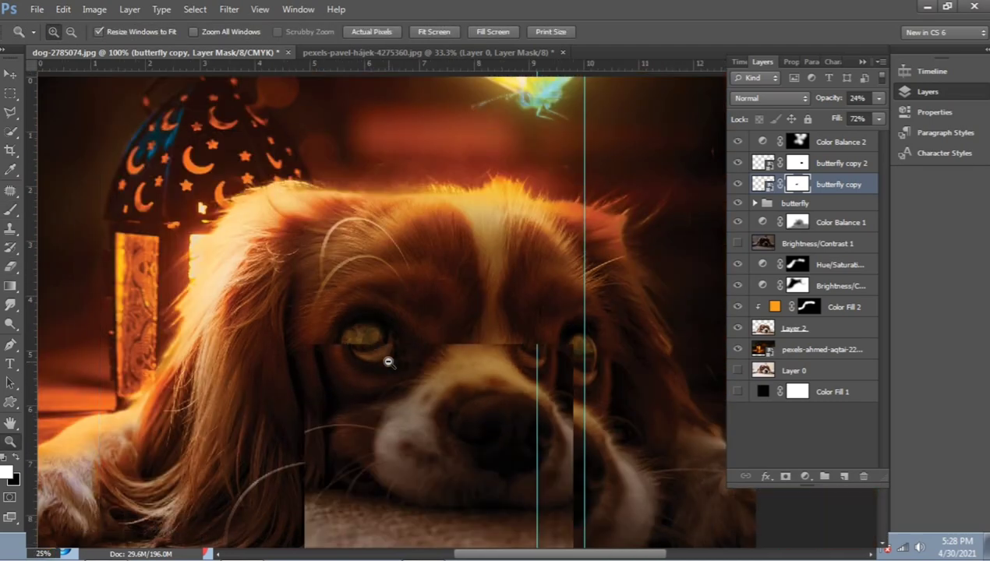
alt+click(388, 359)
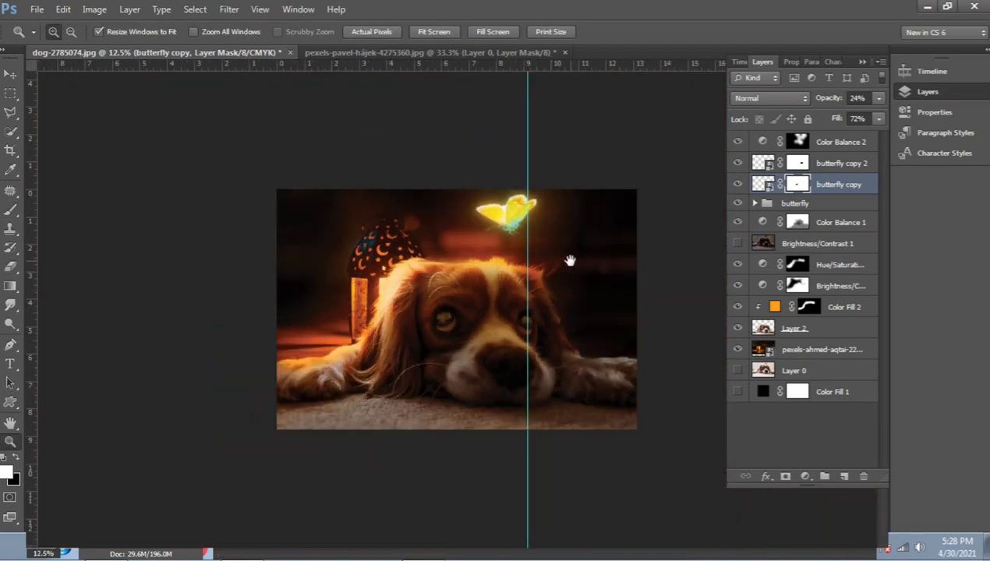
click(494, 301)
key(alt)
key(v)
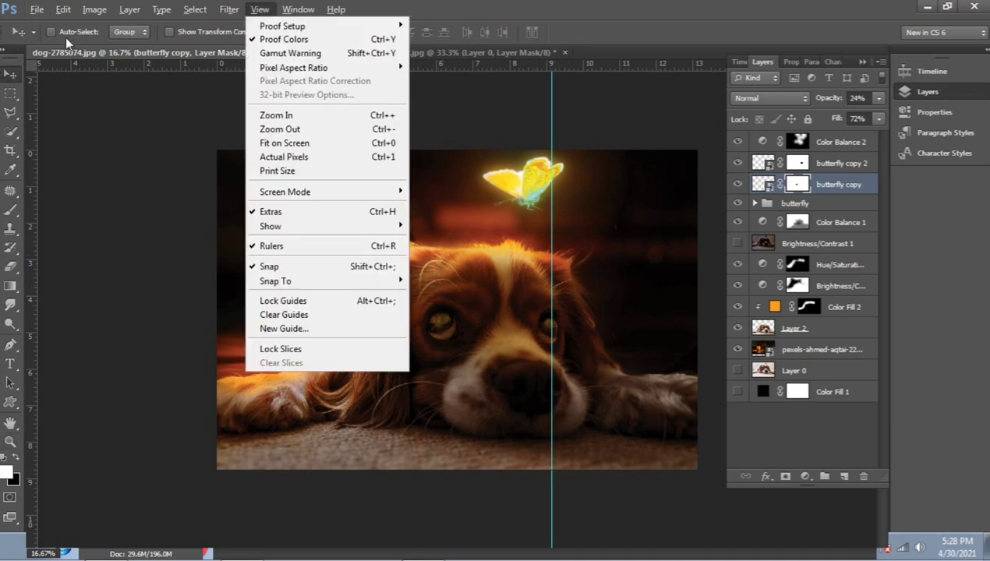
key(Escape)
key(v)
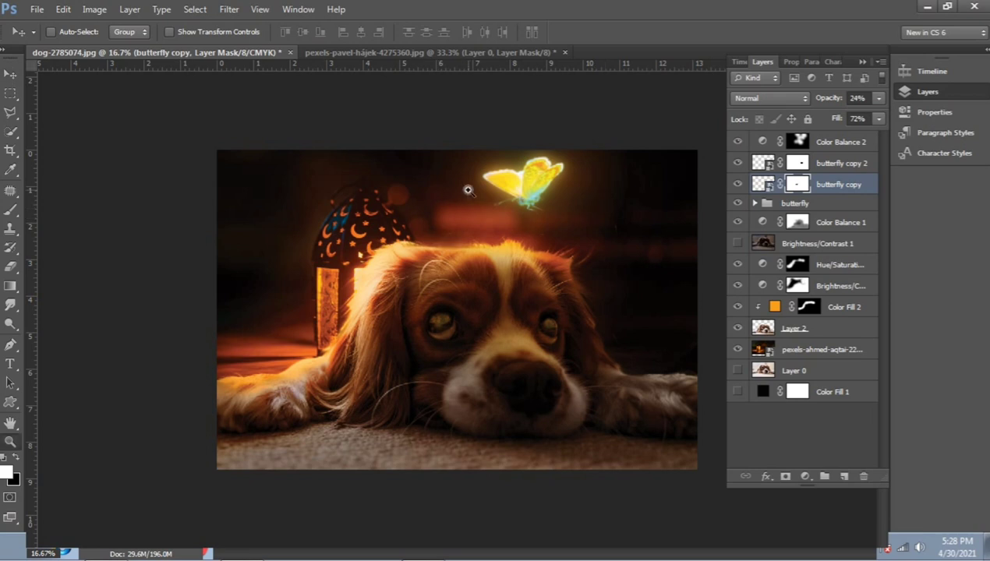
key(z)
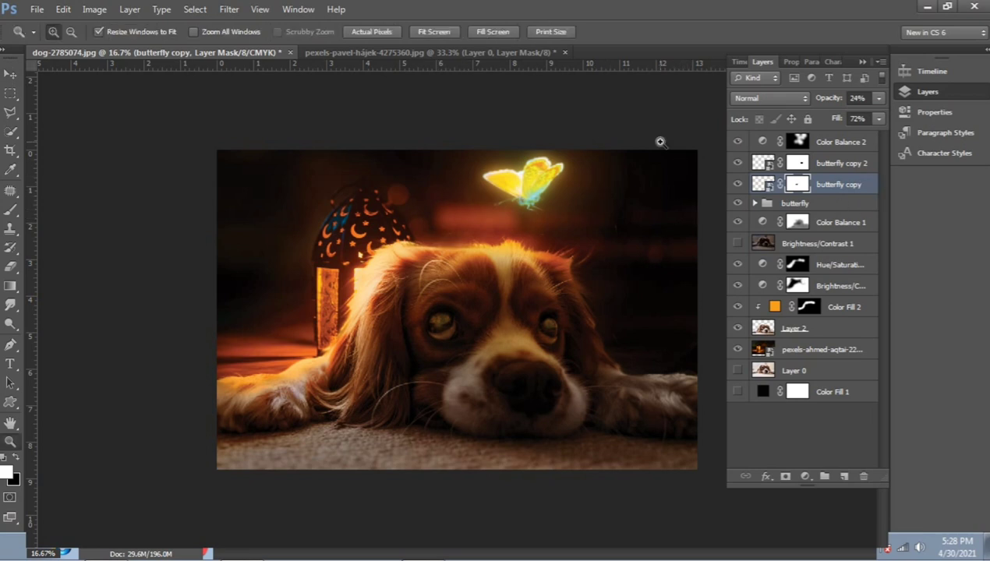
Step: Add a bright yellow Solid Color fill layer set to Multiply blend mode
click(807, 480)
click(850, 154)
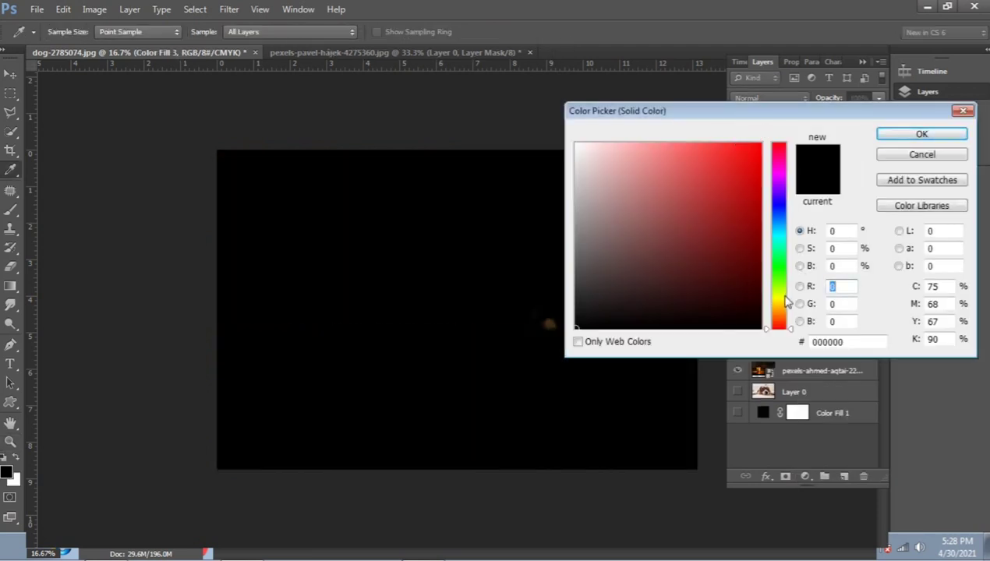
click(778, 299)
click(736, 148)
click(921, 134)
click(770, 98)
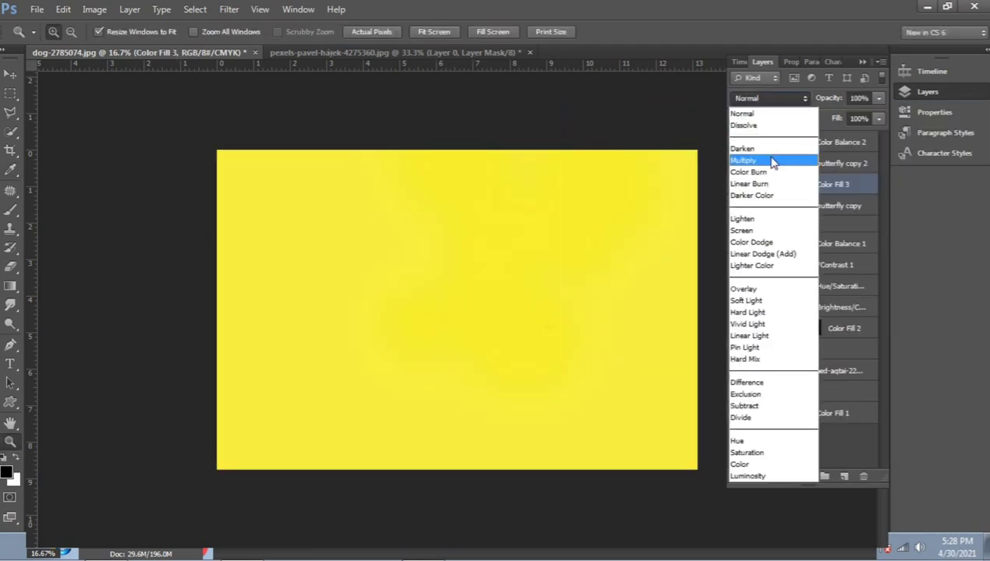
click(771, 162)
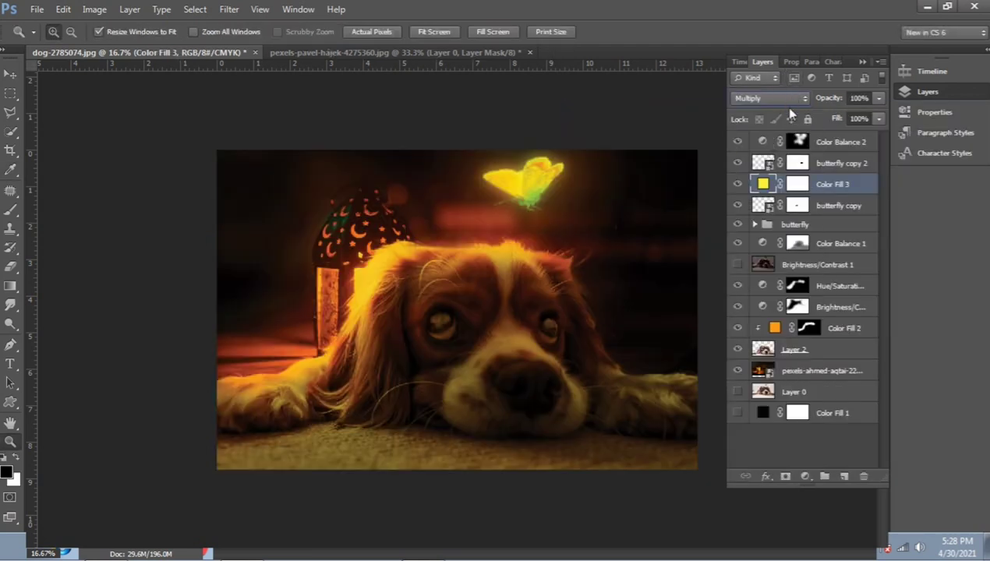
Step: Invert the Color Fill 3 mask to black and paint a yellow strip on the puppy's head
click(798, 184)
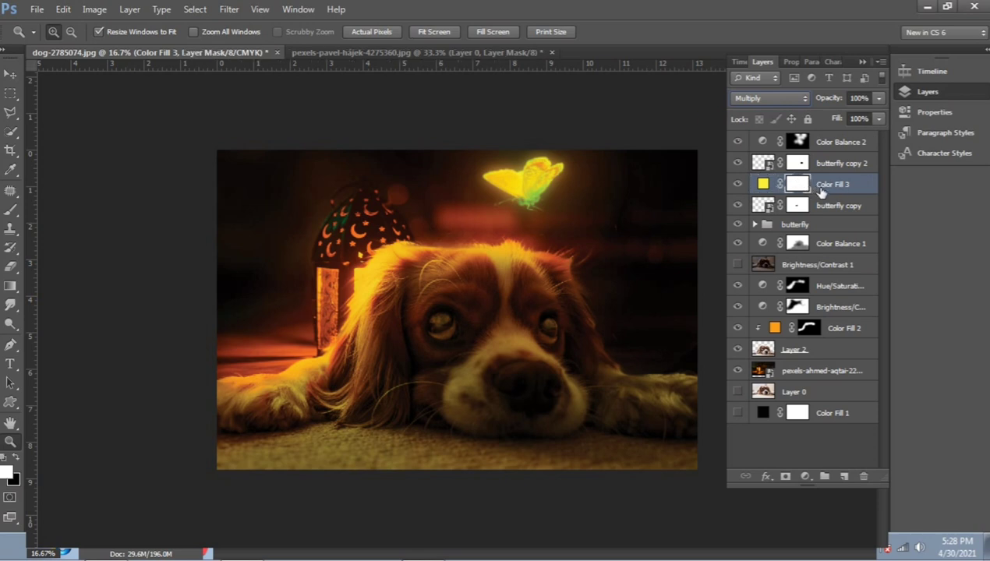
key(ctrl+i)
key(b)
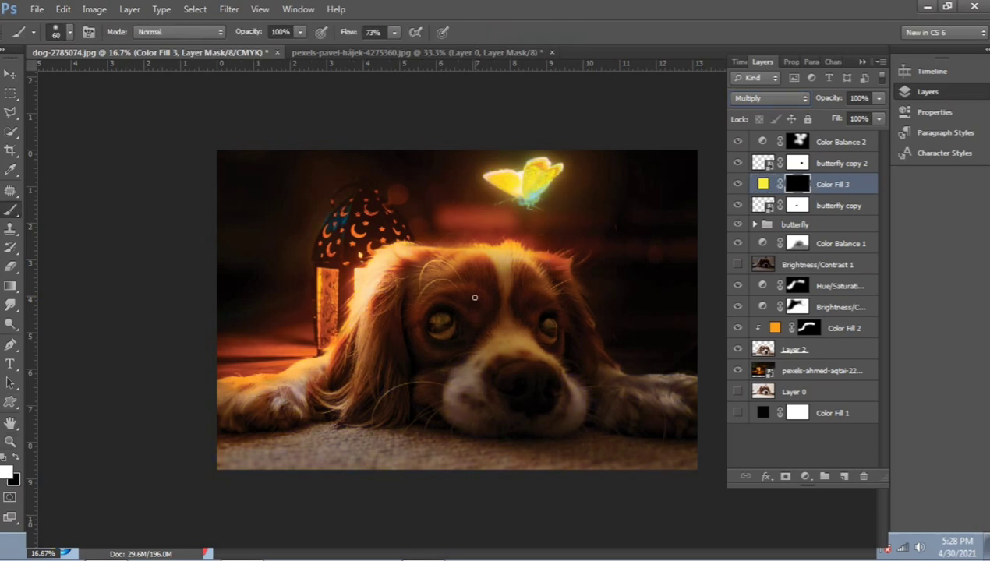
click(500, 256)
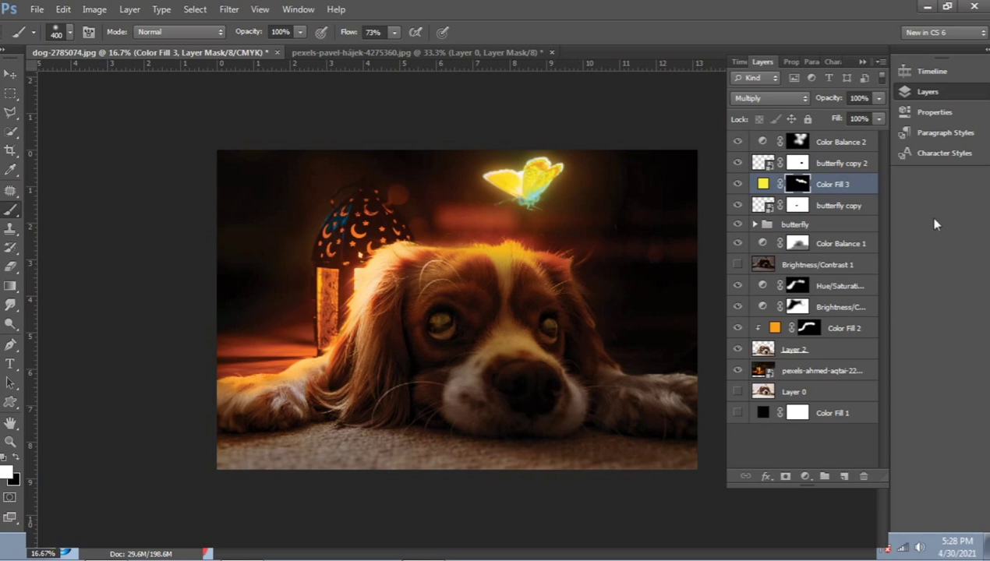
click(834, 286)
click(838, 328)
Step: Erase the Brightness/Contrast mask to brighten the top of the head and forehead
key(e)
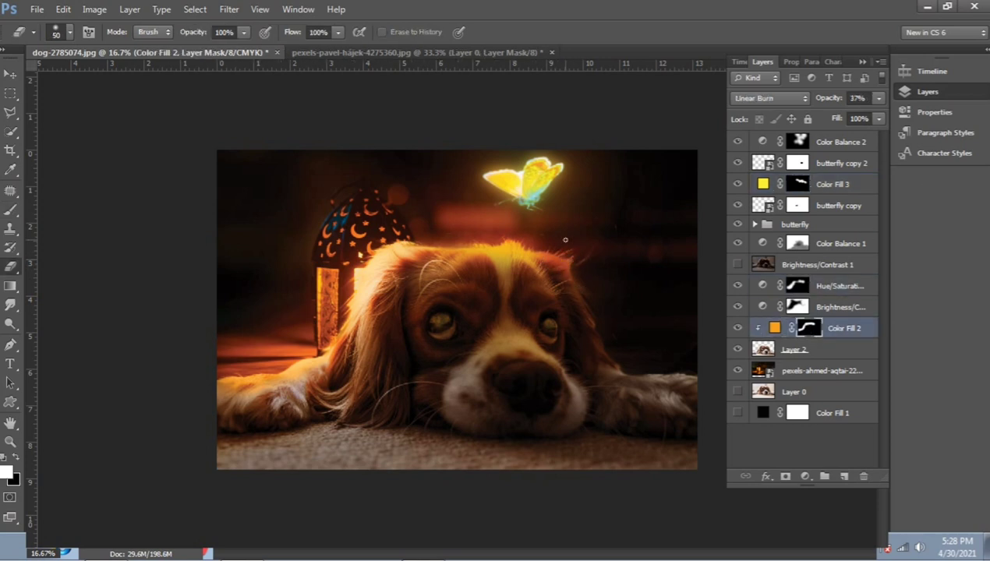
click(833, 184)
key(b)
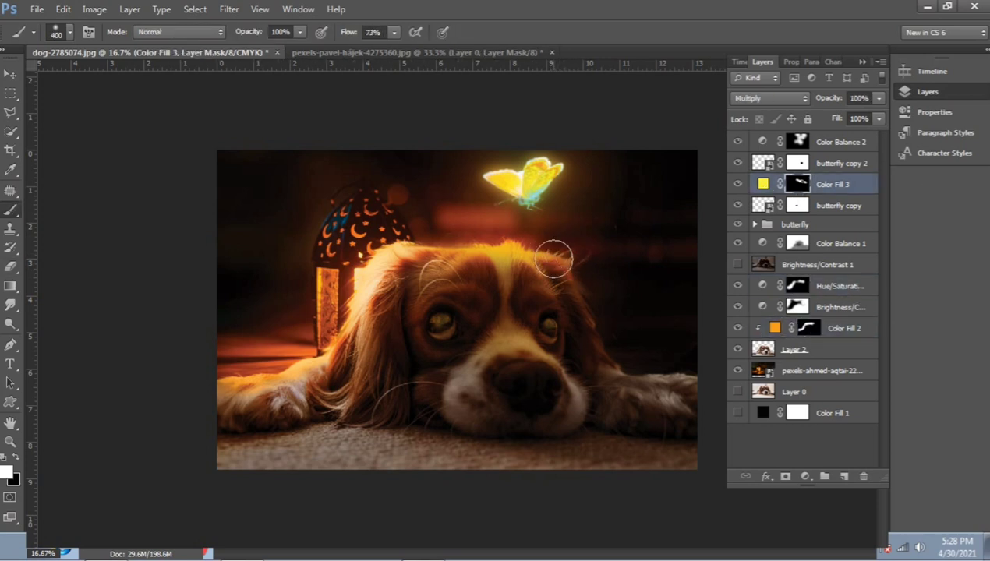
click(841, 306)
key(e)
drag(584, 269, 447, 267)
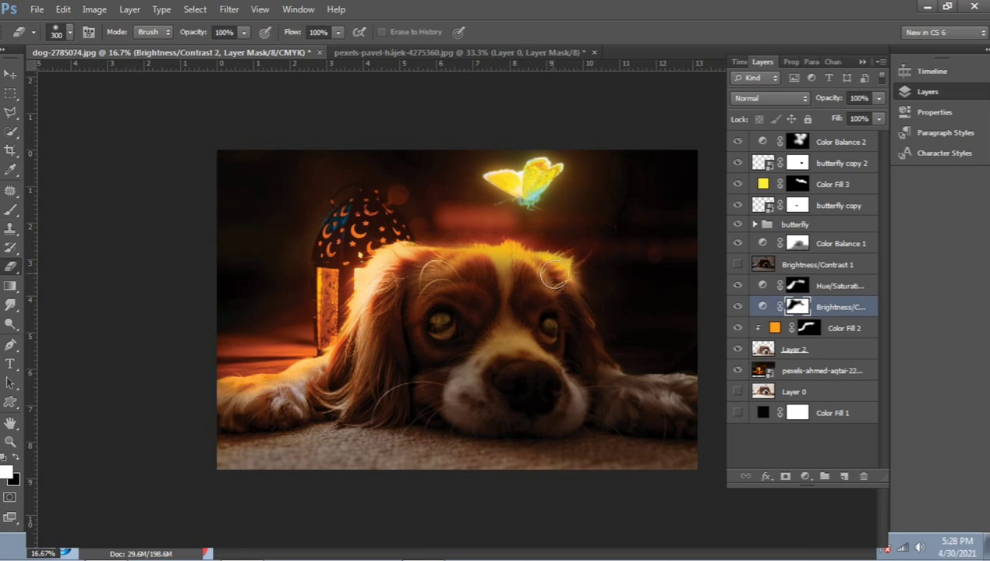
mouse_move(507, 251)
mouse_down()
mouse_move(505, 305)
mouse_move(450, 295)
mouse_move(550, 303)
mouse_move(516, 329)
mouse_move(471, 336)
mouse_move(555, 367)
mouse_up()
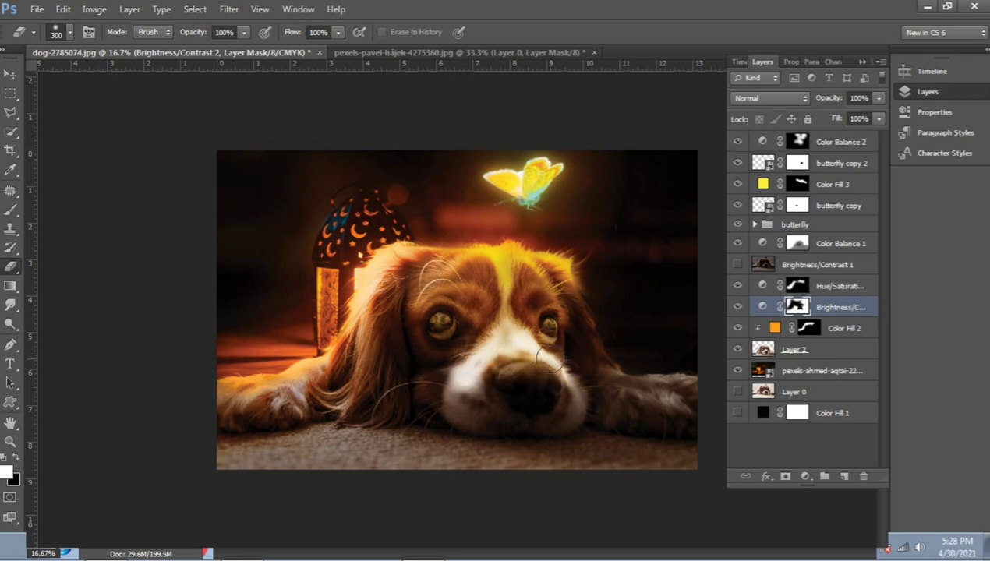
key(b)
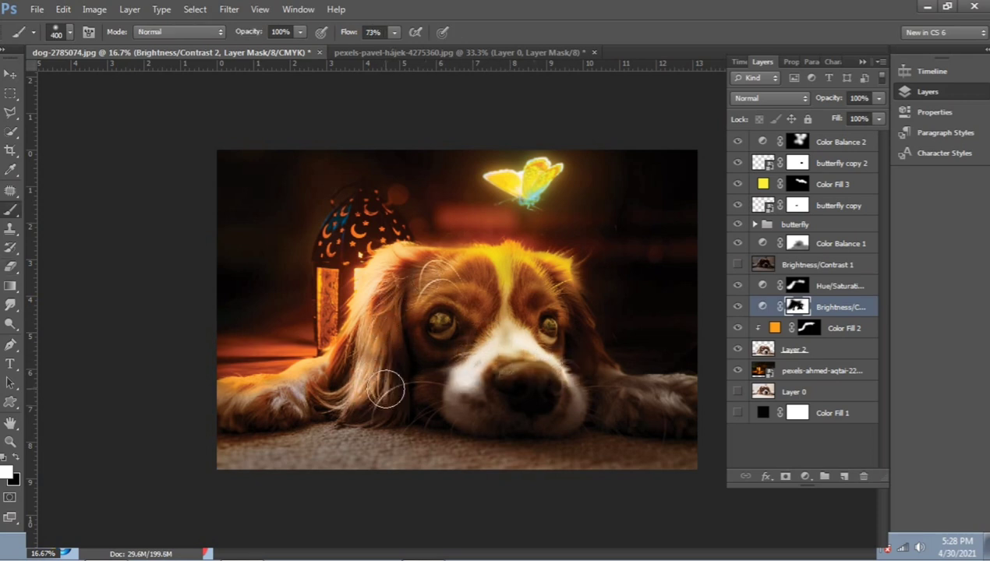
key(e)
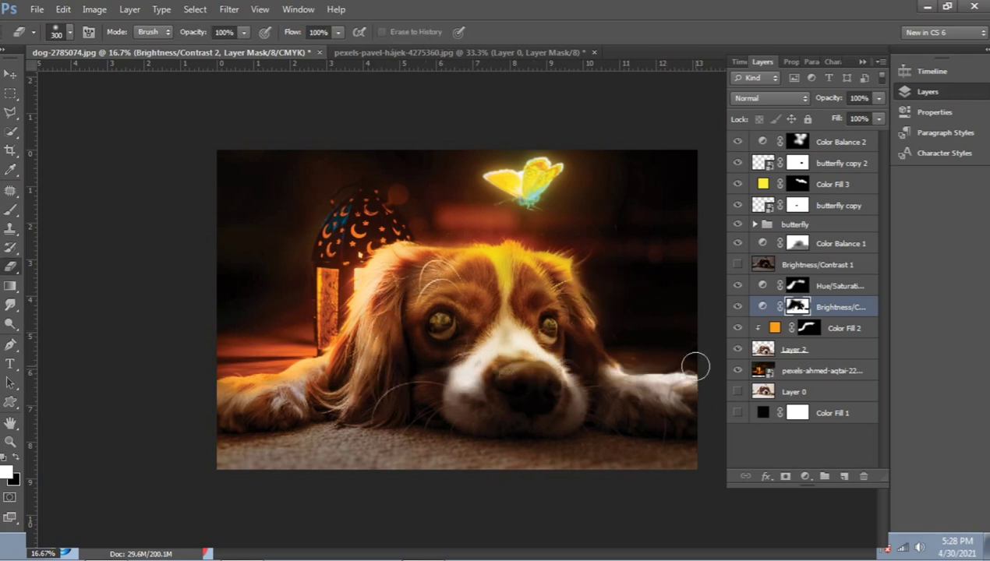
key(b)
key(e)
key(b)
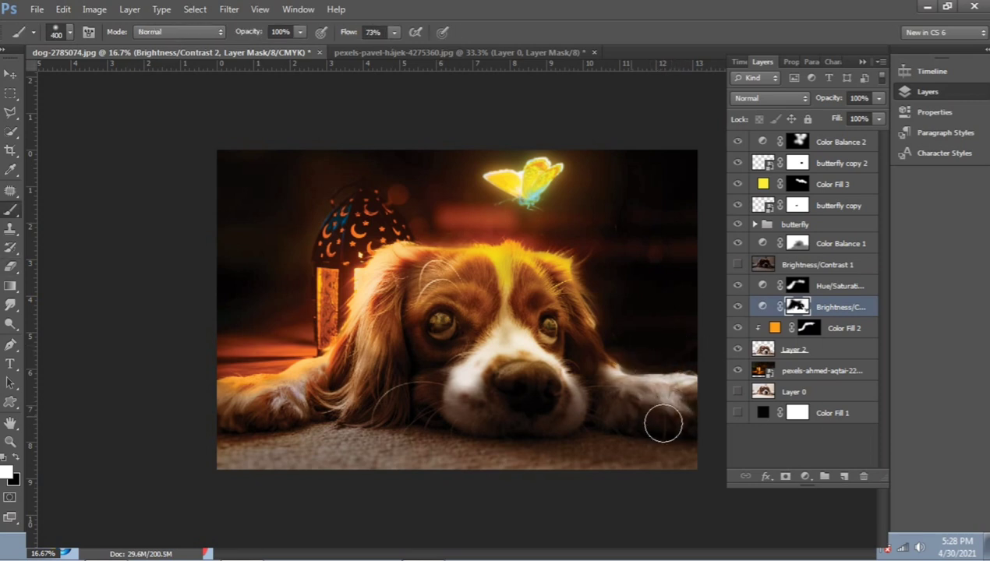
key(e)
key(b)
key(e)
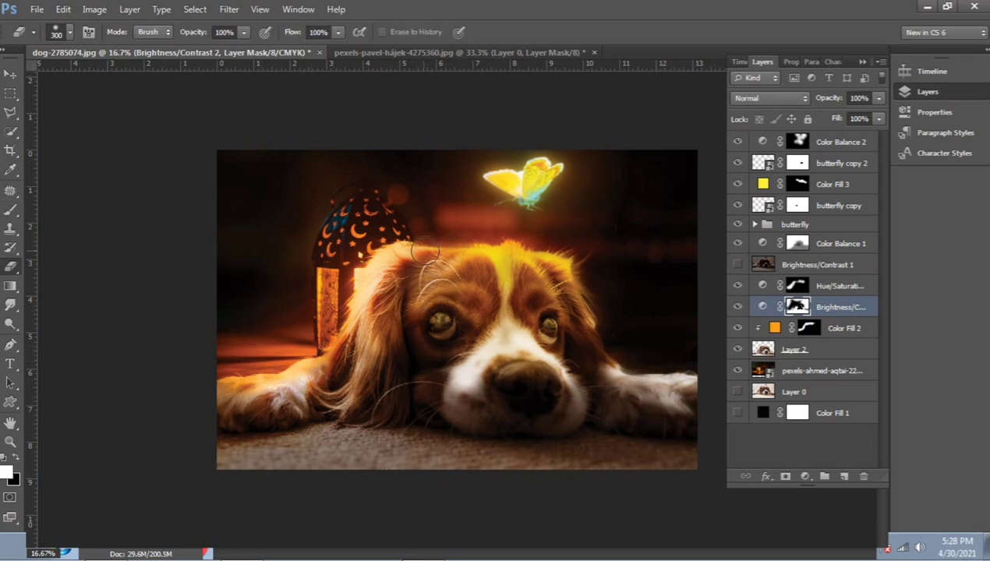
Step: Paint yellow glow onto both front paws on the Color Fill 3 mask, undoing the nose stroke
click(833, 184)
key(b)
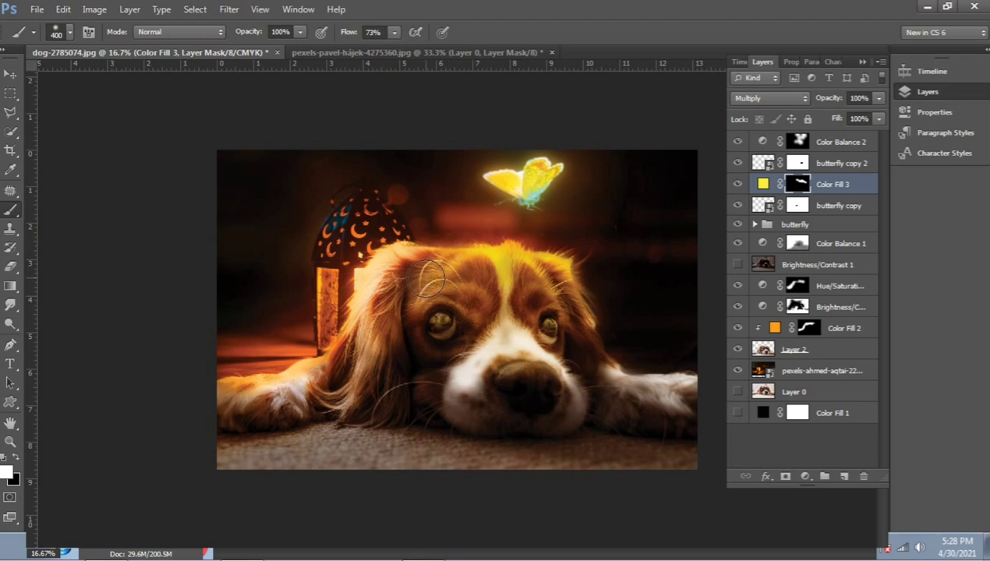
drag(647, 374, 690, 381)
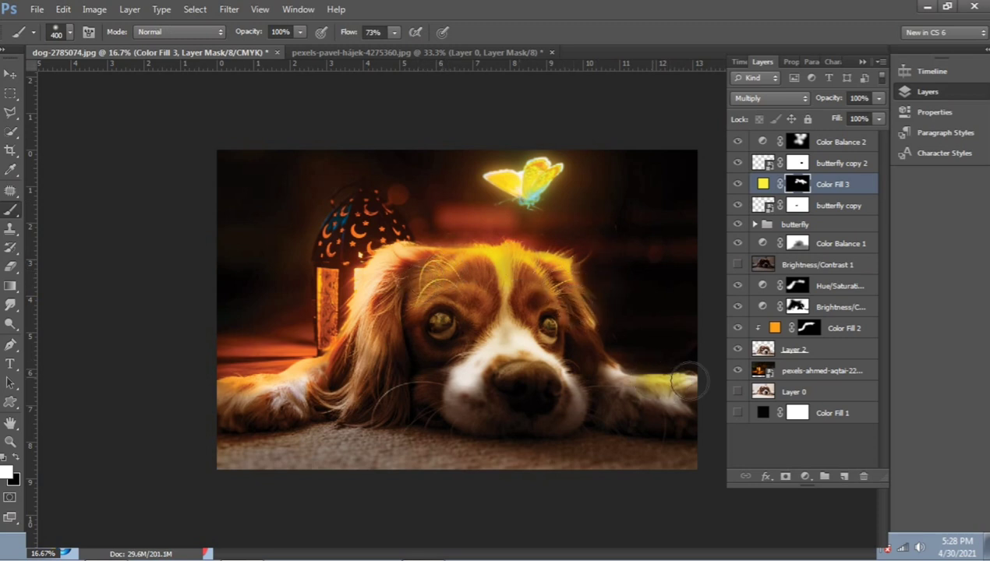
drag(234, 394, 335, 414)
mouse_move(468, 343)
mouse_down()
mouse_move(478, 355)
mouse_move(518, 326)
mouse_up()
key(ctrl+z)
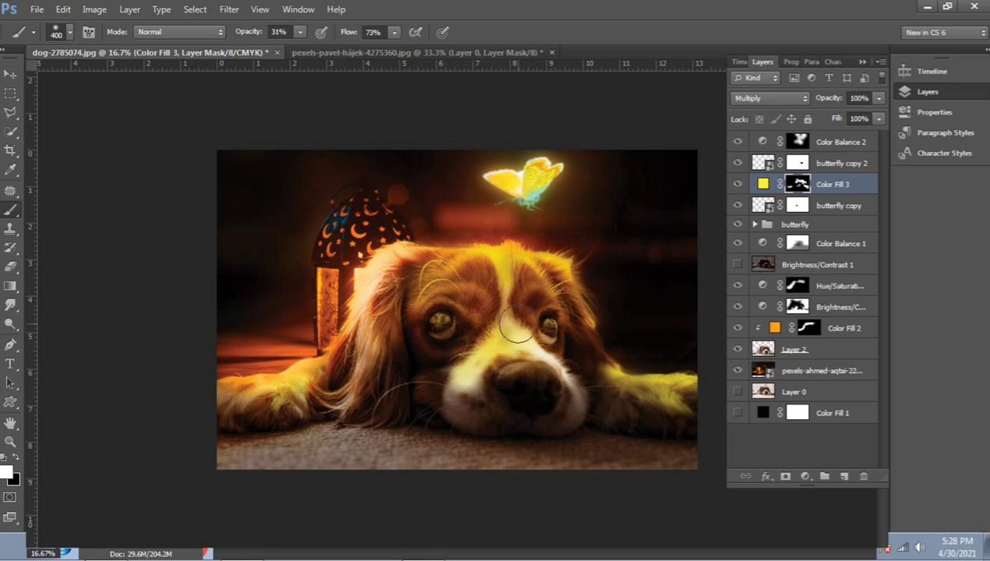
key(z)
key(z)
alt+click(499, 324)
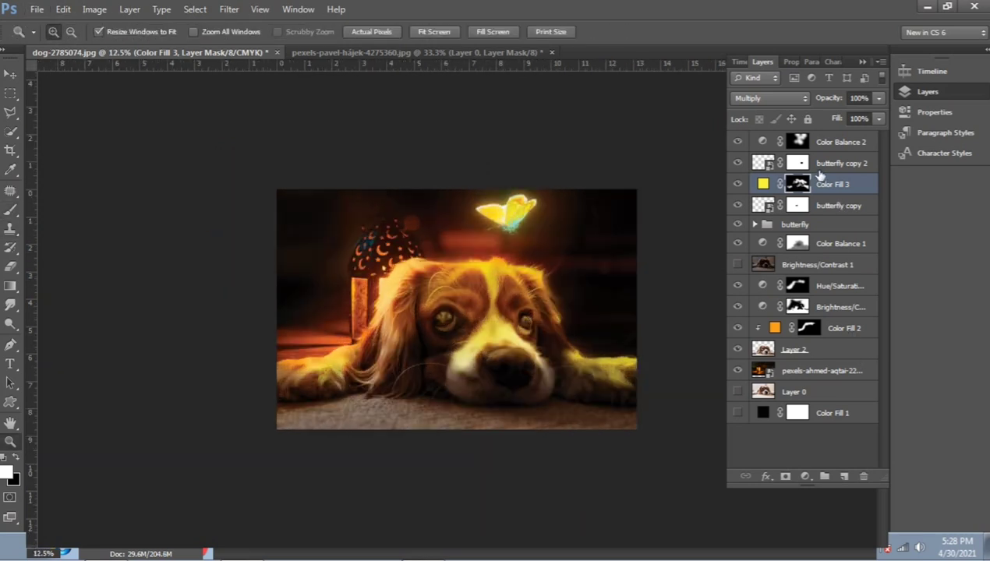
Step: Add a Brightness/Contrast layer with both sliders raised and its mask inverted to black
click(808, 476)
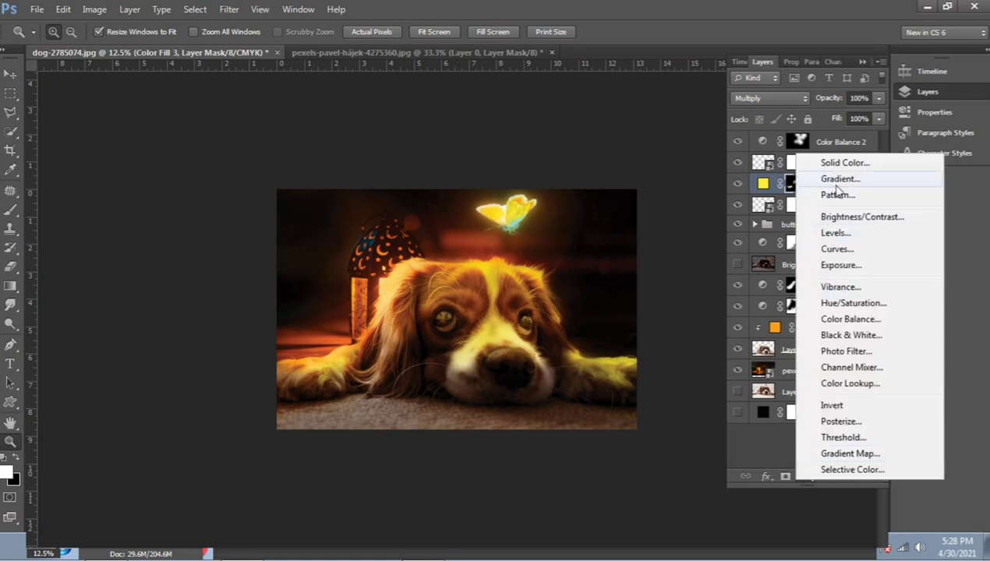
click(818, 221)
mouse_move(803, 143)
mouse_down()
mouse_move(823, 143)
mouse_move(833, 172)
mouse_up()
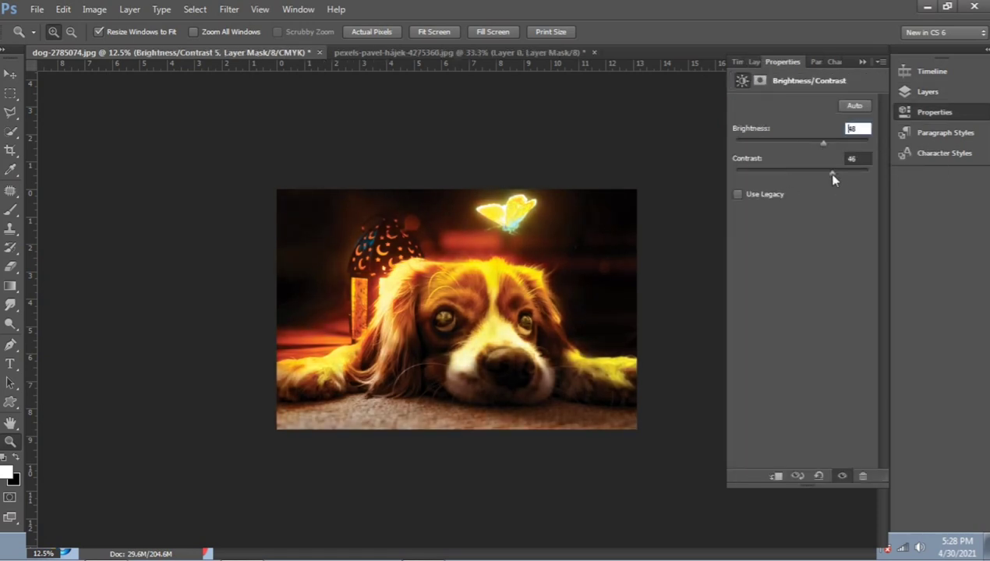
click(927, 91)
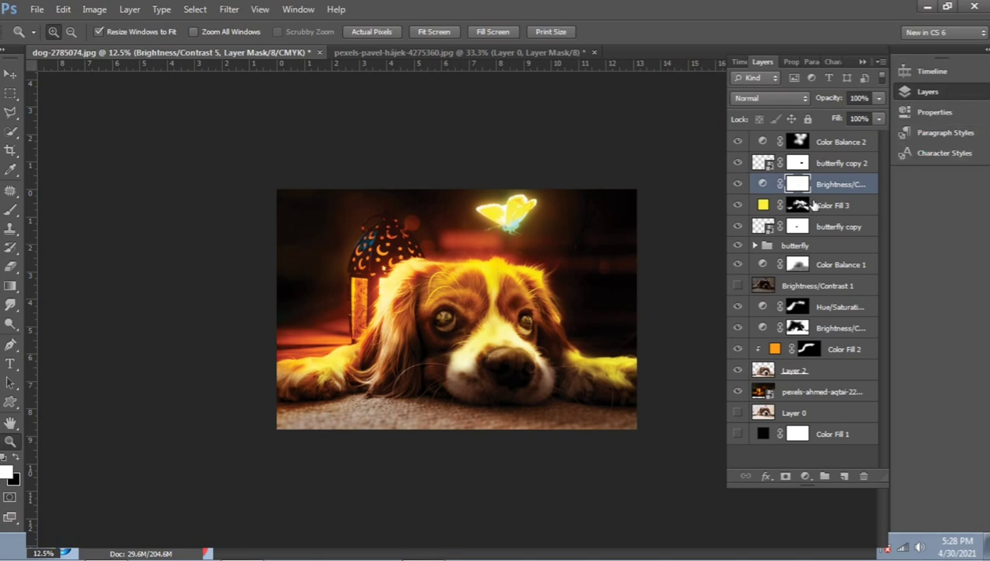
key(ctrl+i)
Step: Paint brightening onto the puppy's fur between head and butterfly with a 200 px brush
key(b)
mouse_move(553, 259)
mouse_down()
mouse_move(596, 352)
mouse_move(327, 289)
mouse_move(532, 251)
mouse_move(472, 216)
mouse_move(373, 257)
mouse_up()
ctrl+click(374, 257)
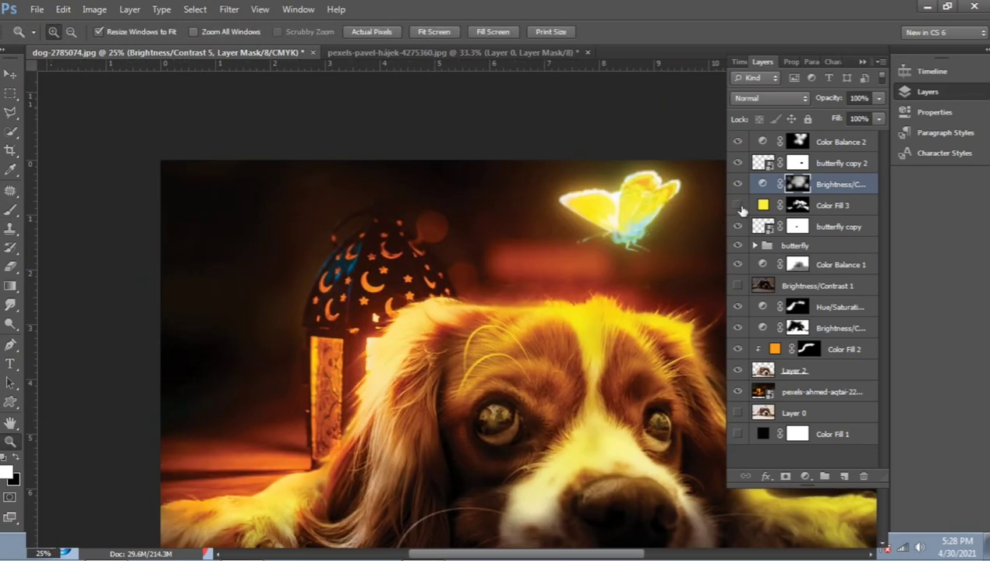
key(alt+bracketleft)
key(bracketleft)
key(bracketleft)
key(bracketleft)
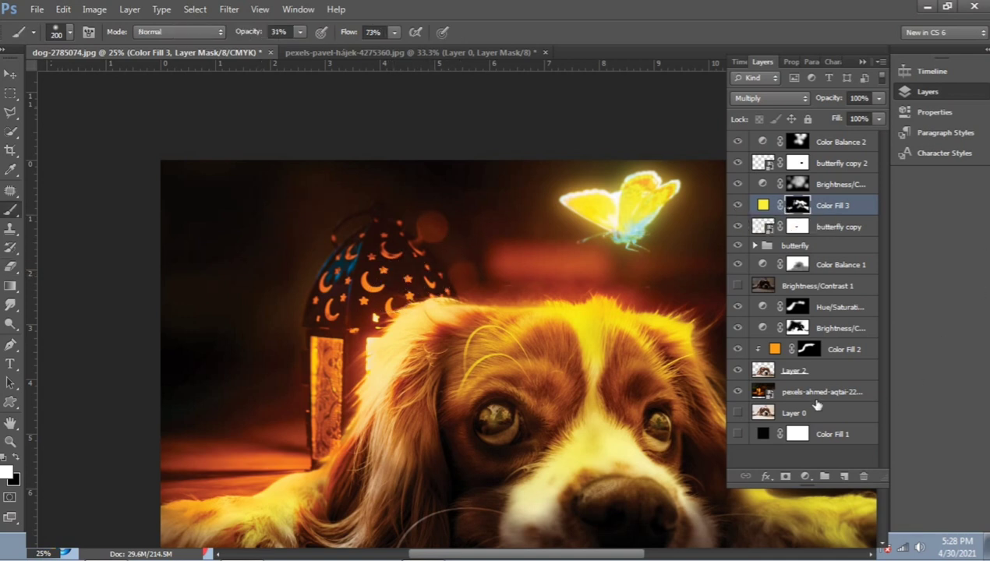
click(819, 392)
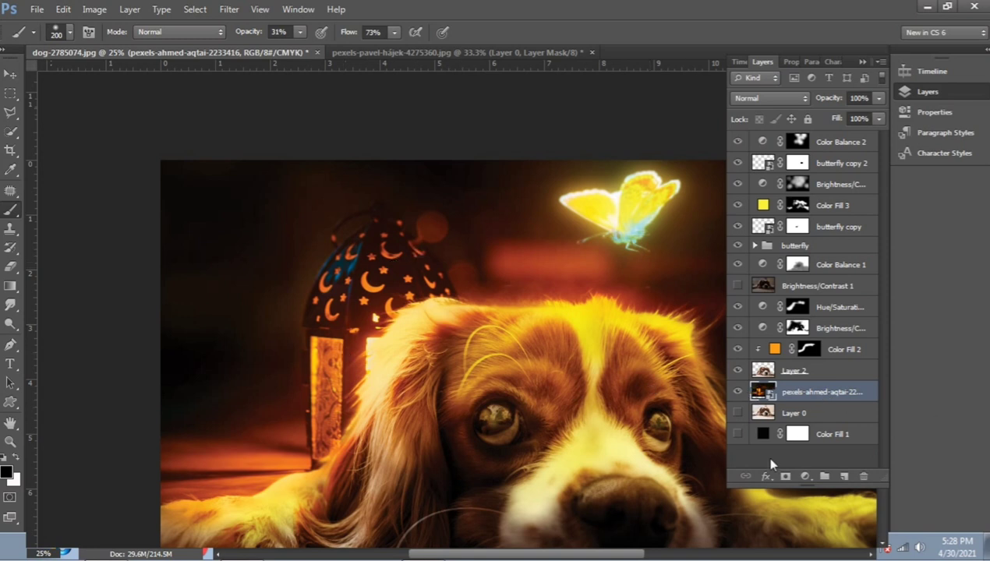
Step: Add a bright yellow Solid Color fill layer above the lantern photo
click(805, 476)
click(834, 159)
drag(782, 306, 779, 297)
click(727, 146)
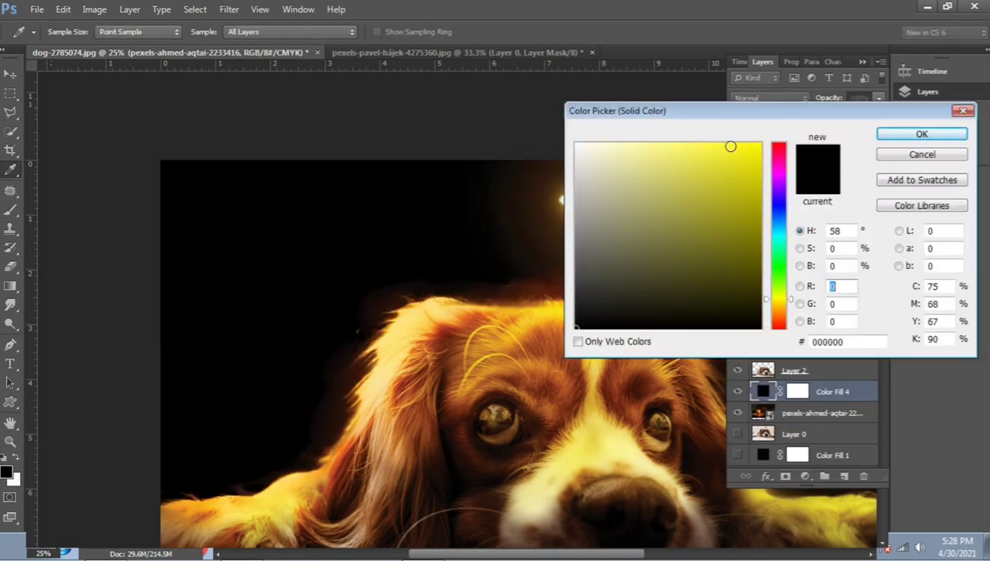
click(895, 136)
Step: Set Color Fill 4 to Overlay blend mode and invert its mask to black
click(784, 98)
click(780, 160)
key(Down)
key(Down)
key(Down)
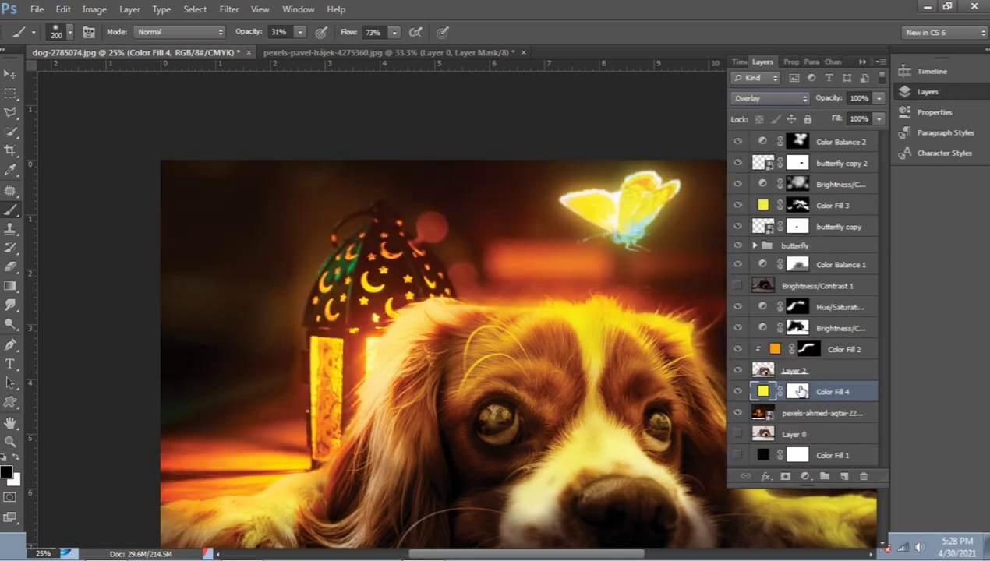
click(799, 391)
key(ctrl+i)
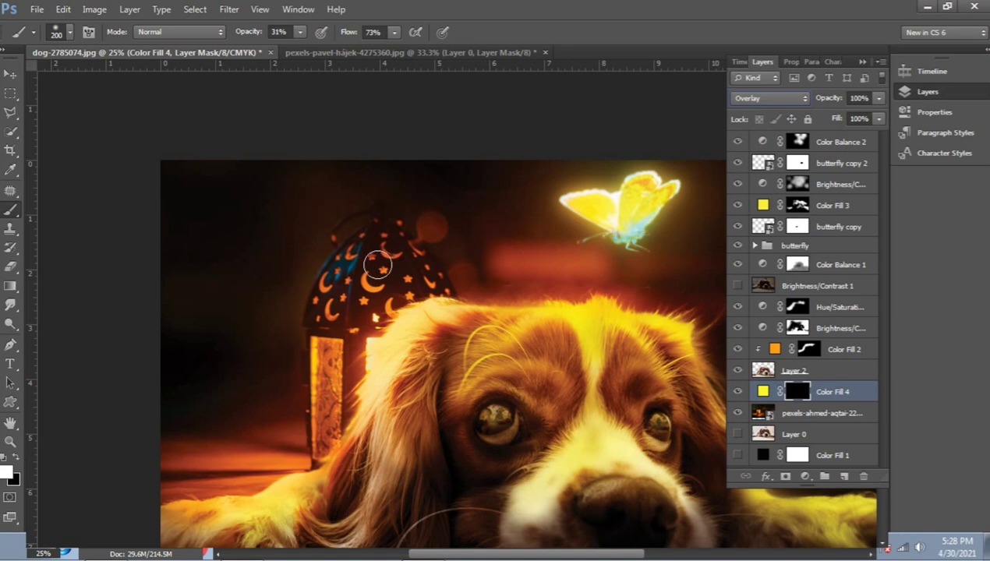
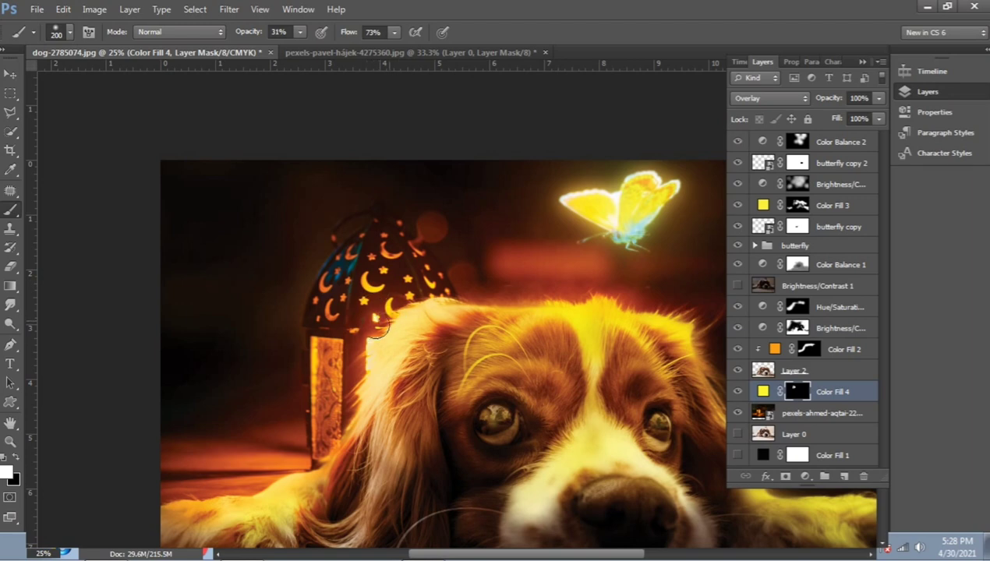
Step: Choose the 46 px brush preset and select the Color Balance 2 layer
key(z)
alt+click(515, 335)
alt+click(515, 336)
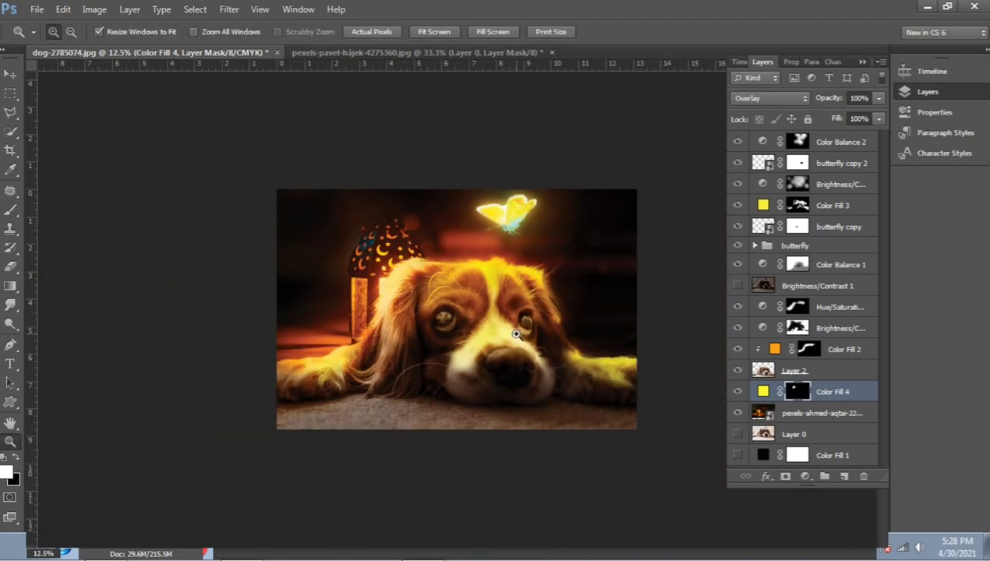
click(459, 248)
click(577, 167)
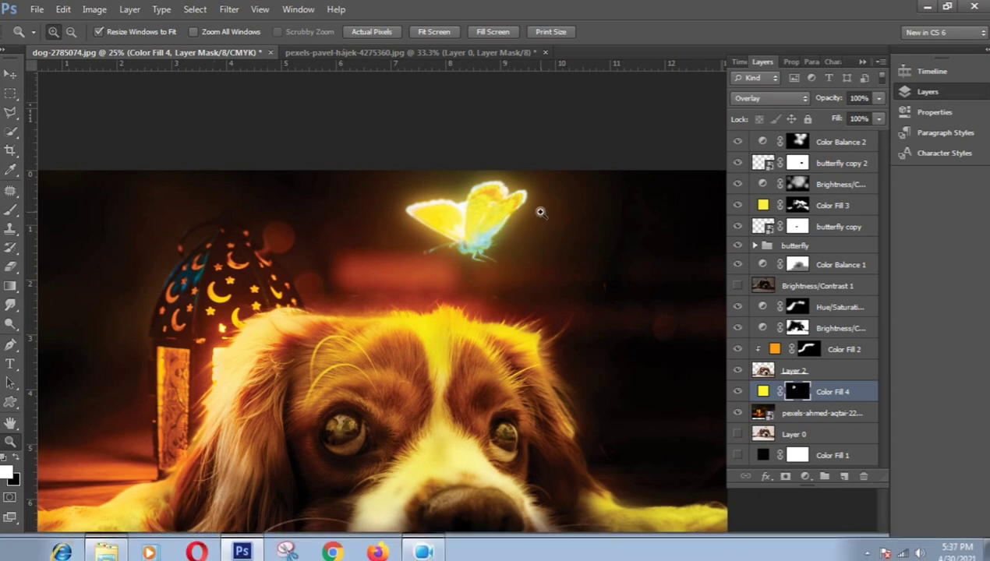
key(b)
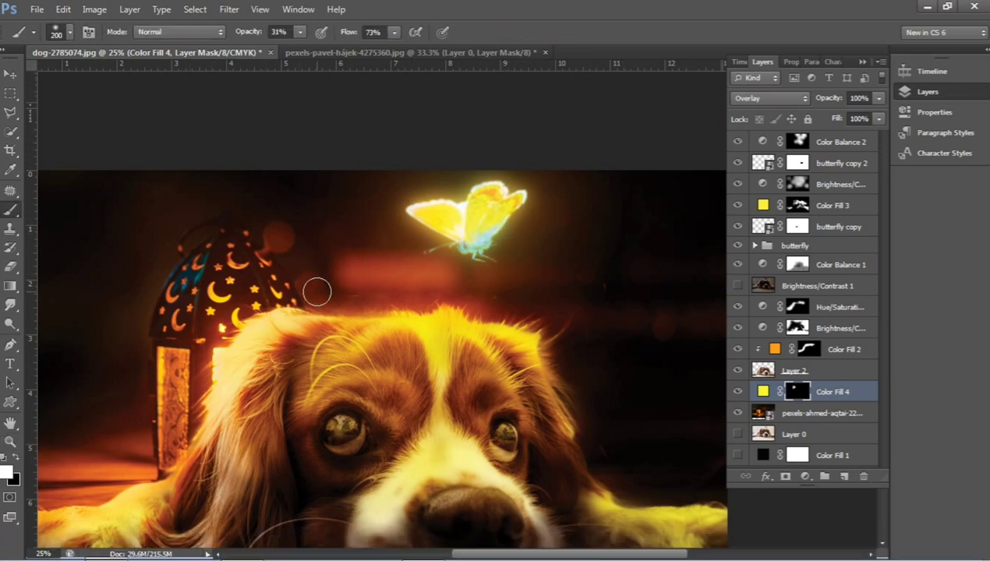
right_click(331, 274)
scroll(448, 380, down, 3)
click(399, 407)
key(Return)
click(828, 145)
Step: Create a new empty top layer and reset brush opacity and flow to 100%
key(ctrl+shift+alt+n)
key(x)
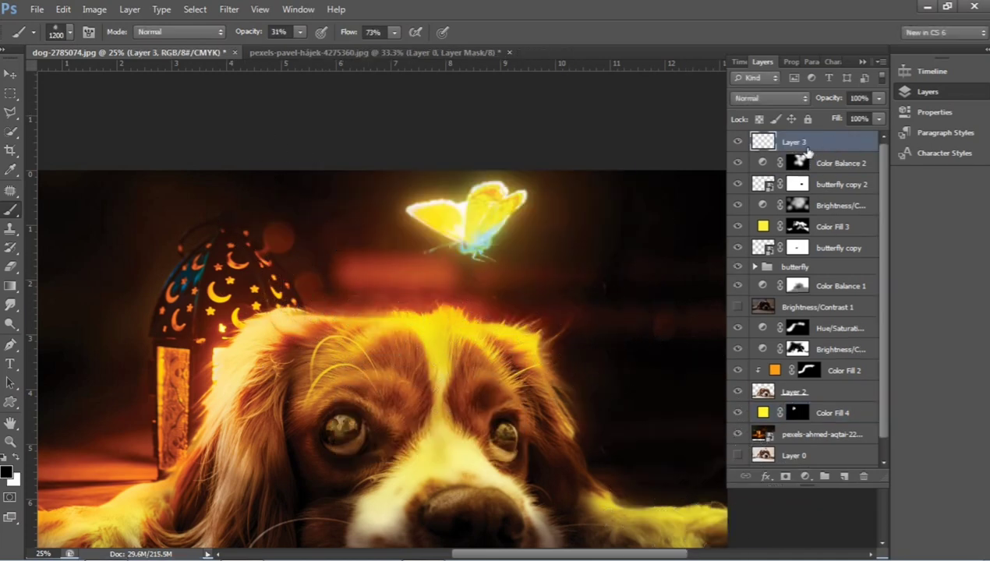
key(0)
key(shift+0)
Step: Try brush sizes of 42, 26 and 1300 px and check the brush tip settings
right_click(593, 288)
text(42)
key(Return)
right_click(600, 251)
text(26)
key(Return)
right_click(608, 265)
text(1300)
key(Return)
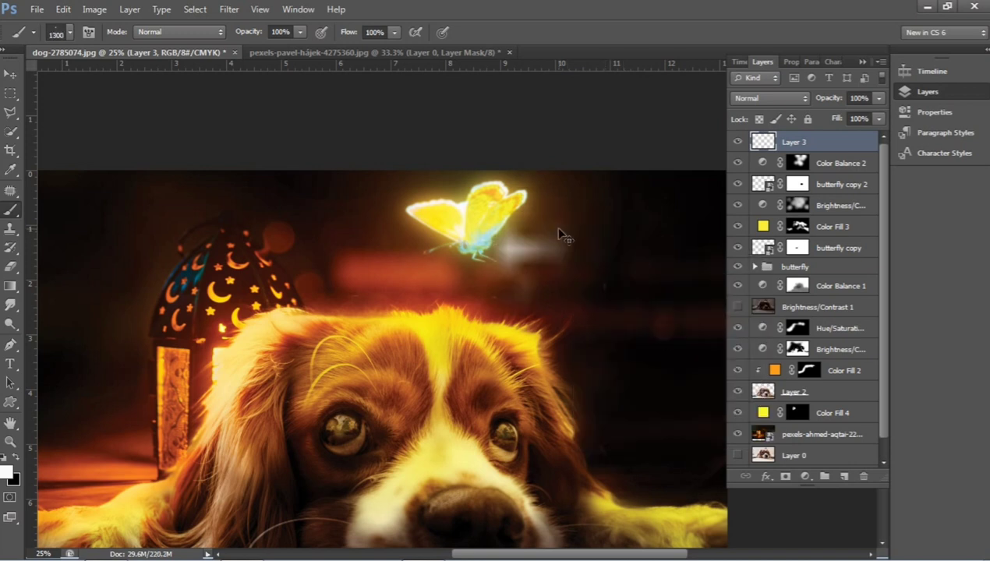
click(88, 32)
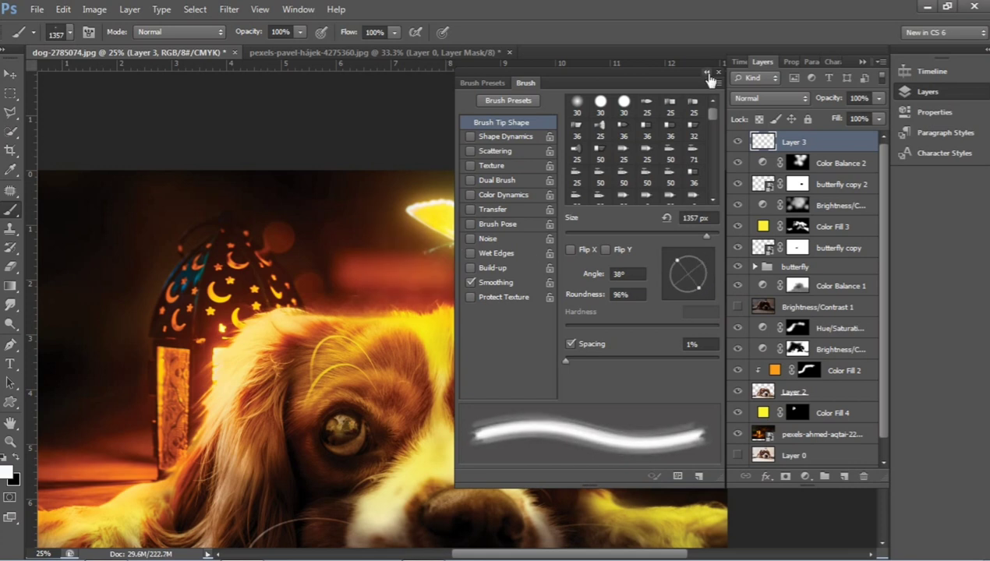
click(705, 71)
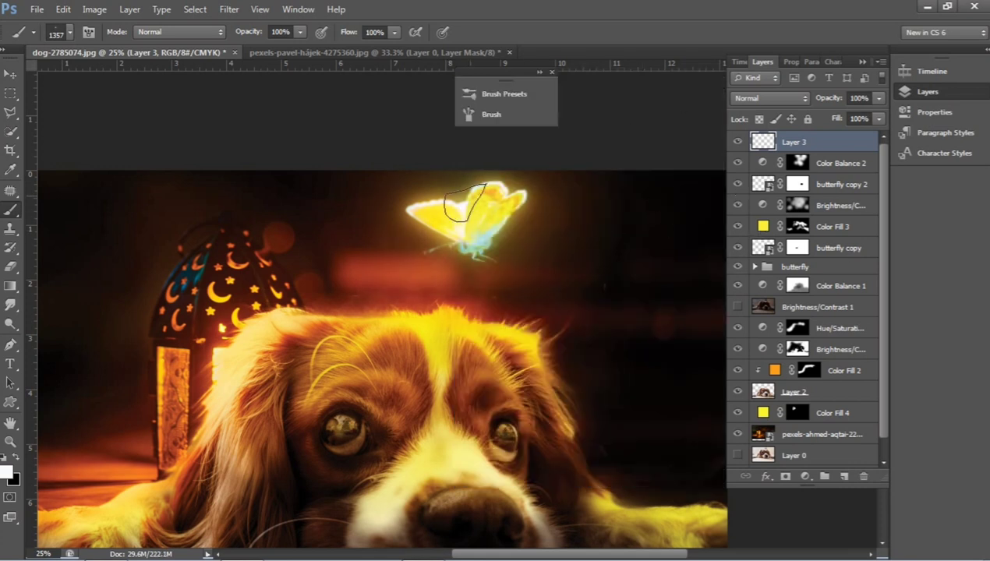
Step: Sample pale yellow from the butterfly's glow
key(z)
alt+click(555, 273)
key(b)
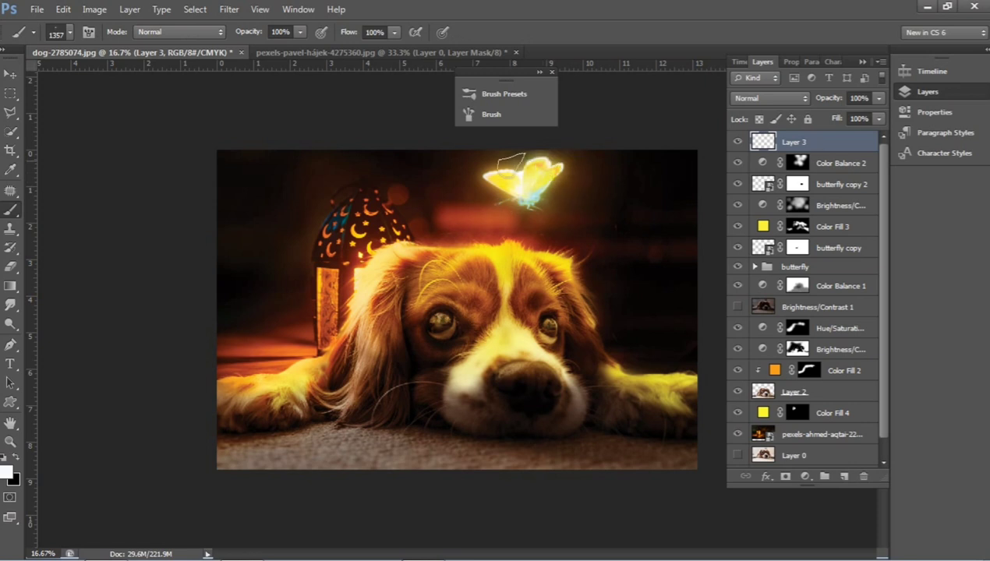
alt+click(555, 178)
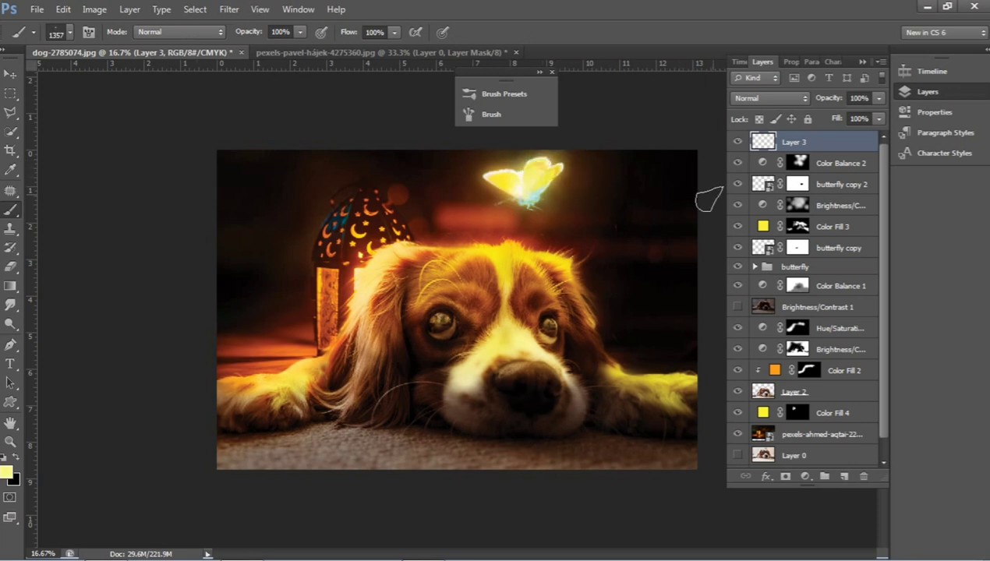
Step: Enlarge the brush slightly and dab sparkle dots around the butterfly, checking the result
key(z)
alt+click(527, 361)
click(527, 222)
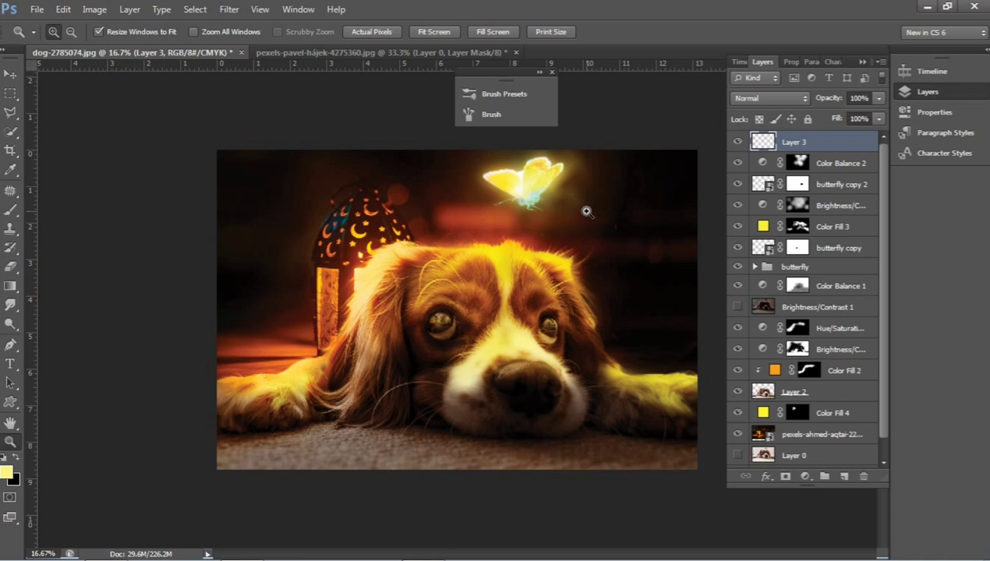
key(b)
right_click(585, 210)
key(Escape)
key(bracketright)
key(bracketright)
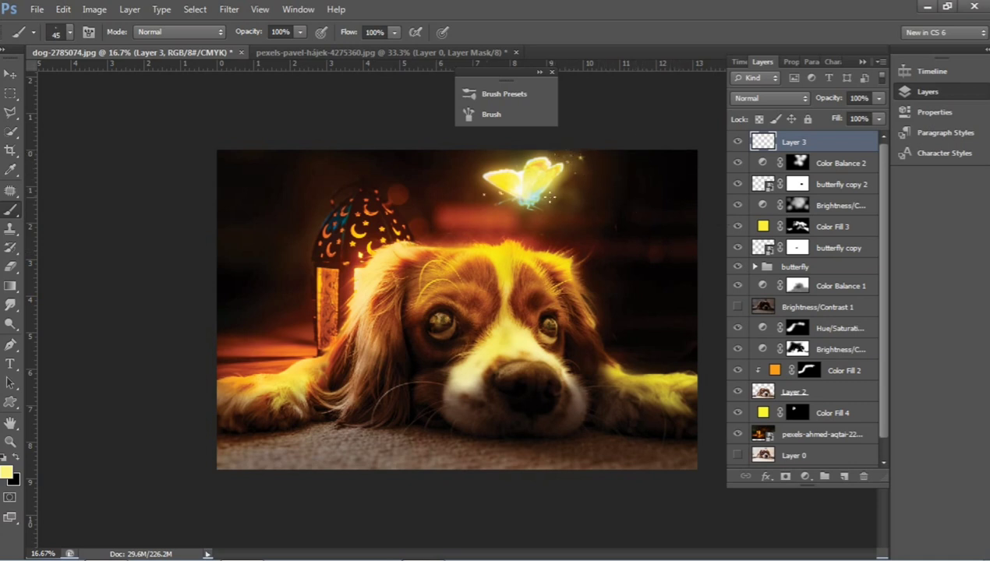
key(z)
alt+click(555, 262)
click(484, 242)
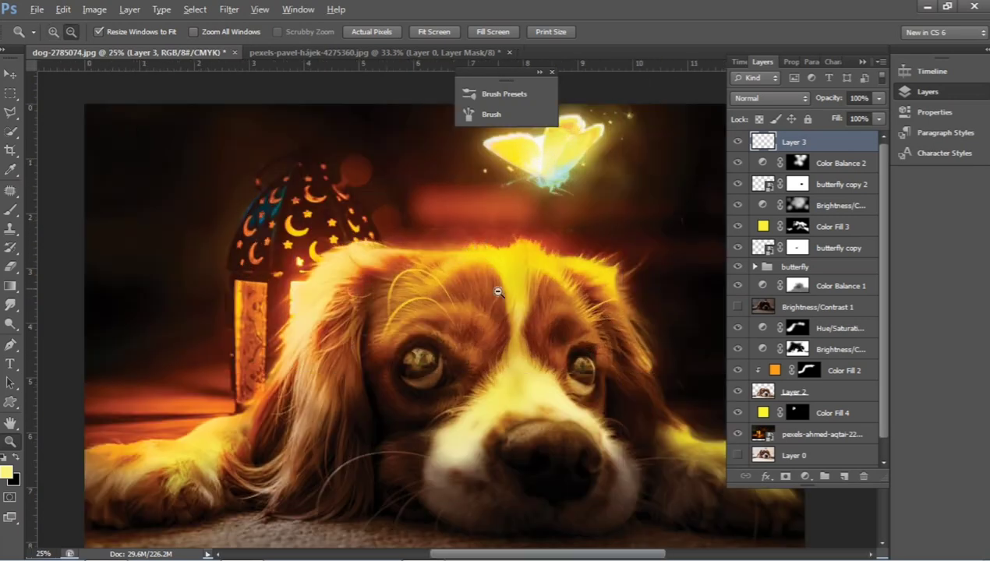
Step: Zoom in on the dog's lower half and select the Color Balance 2 layer
alt+click(497, 290)
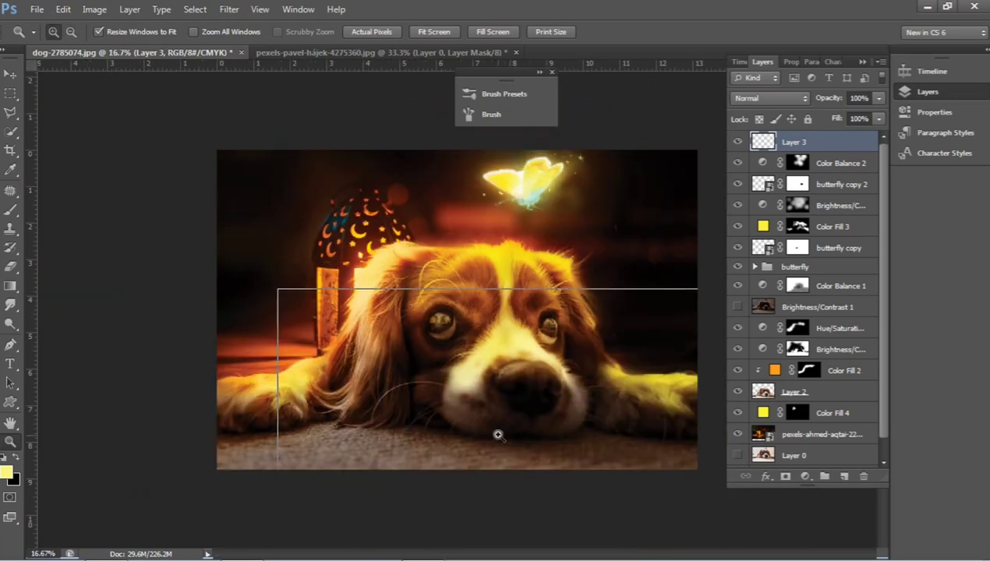
click(496, 434)
click(852, 309)
scroll(828, 341, down, 1)
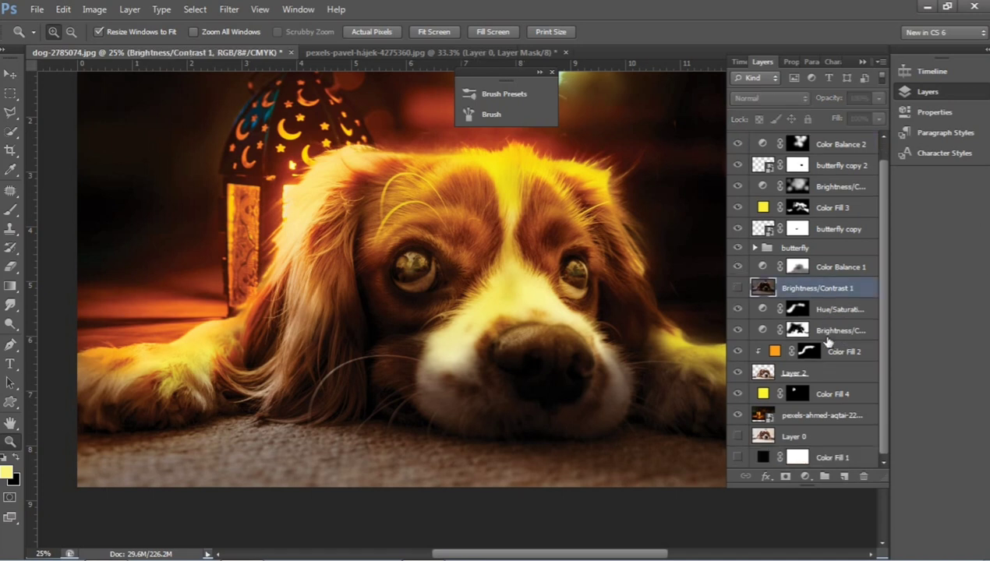
scroll(840, 365, up, 1)
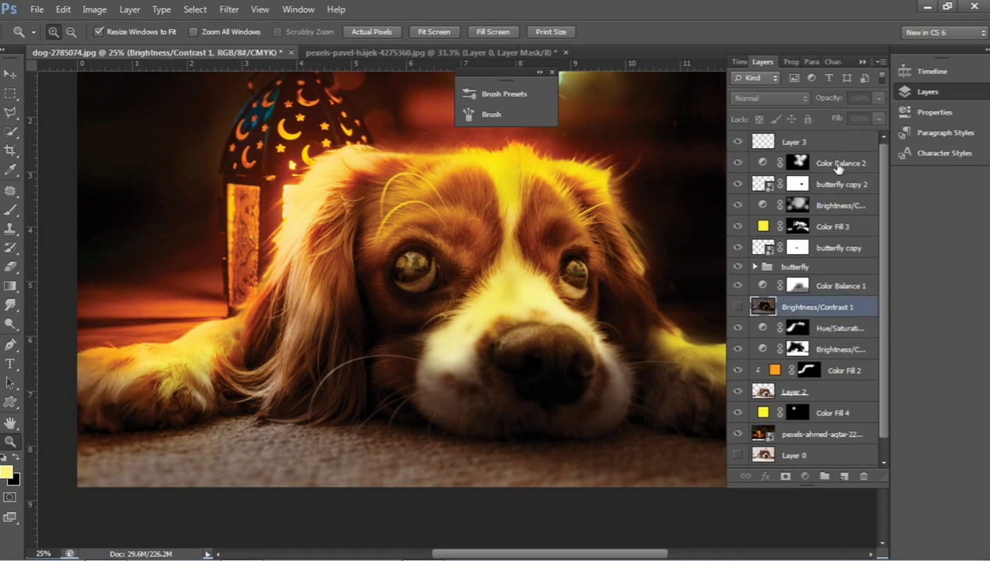
click(839, 165)
Step: Add a Brightness/Contrast adjustment with Brightness -27 and Contrast 66
click(805, 477)
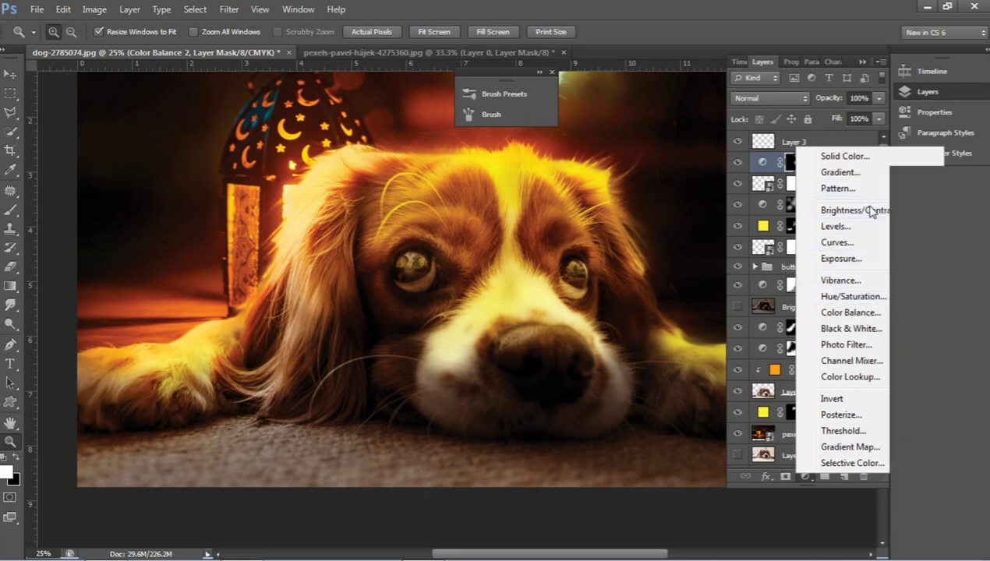
click(871, 210)
drag(807, 172, 843, 172)
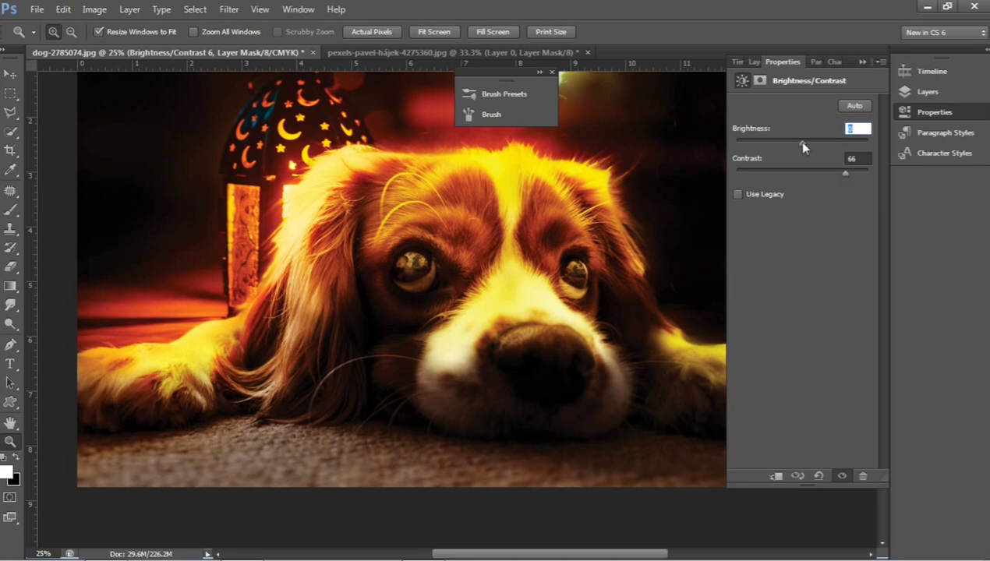
drag(802, 143, 791, 145)
click(934, 111)
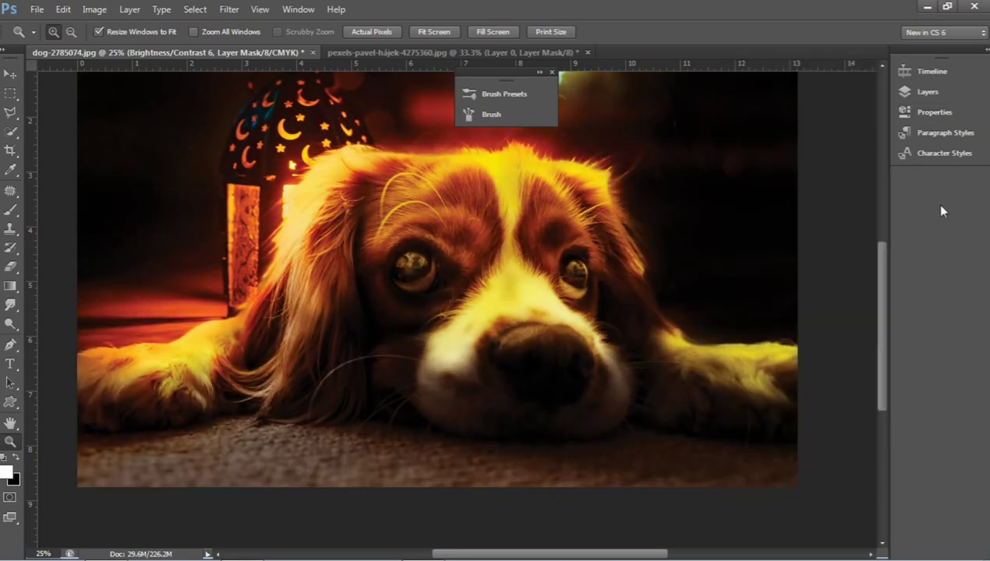
click(928, 92)
Step: Invert the adjustment mask and set up a soft round brush of about 400 px
key(ctrl+i)
key(b)
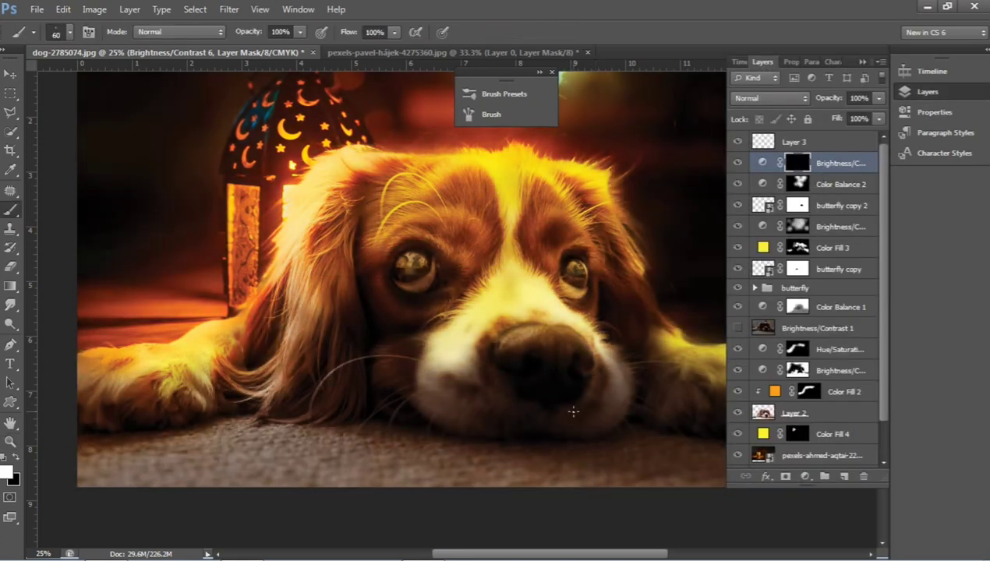
right_click(541, 374)
text(1000)
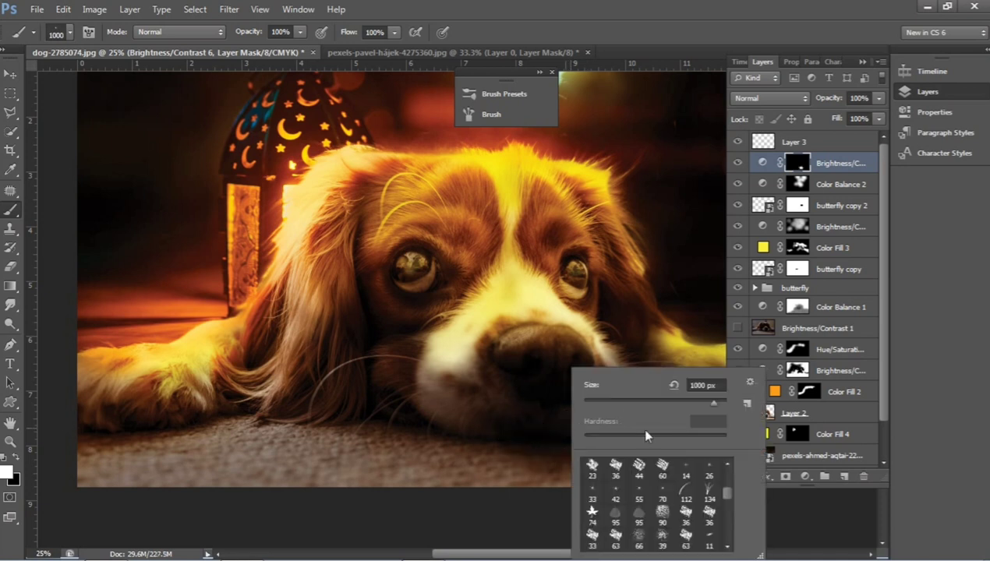
key(Return)
right_click(605, 411)
scroll(670, 507, up, 5)
click(617, 468)
key(Return)
key(bracketleft)
key(bracketleft)
key(bracketleft)
key(bracketleft)
key(bracketleft)
key(bracketleft)
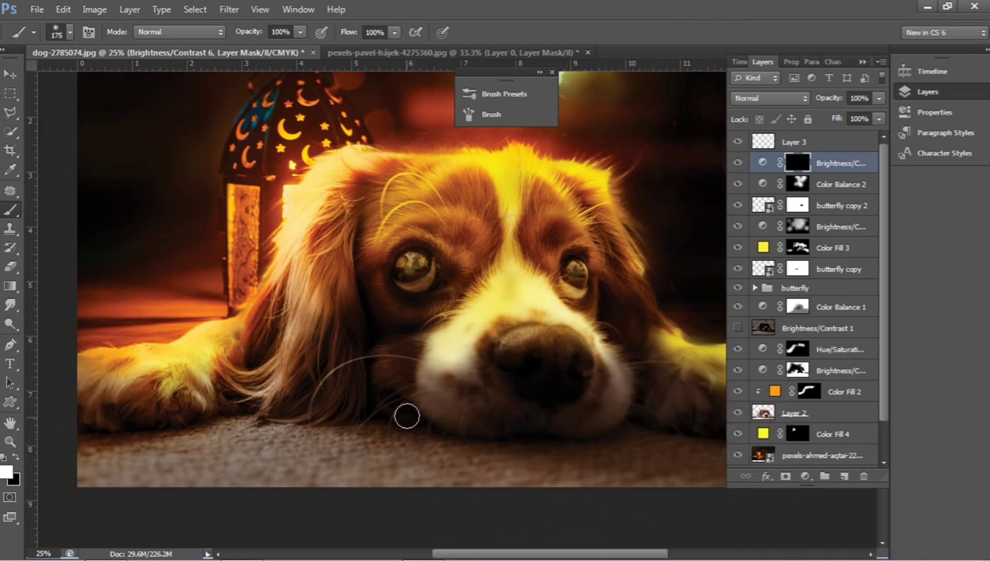
key(bracketright)
key(bracketright)
key(bracketright)
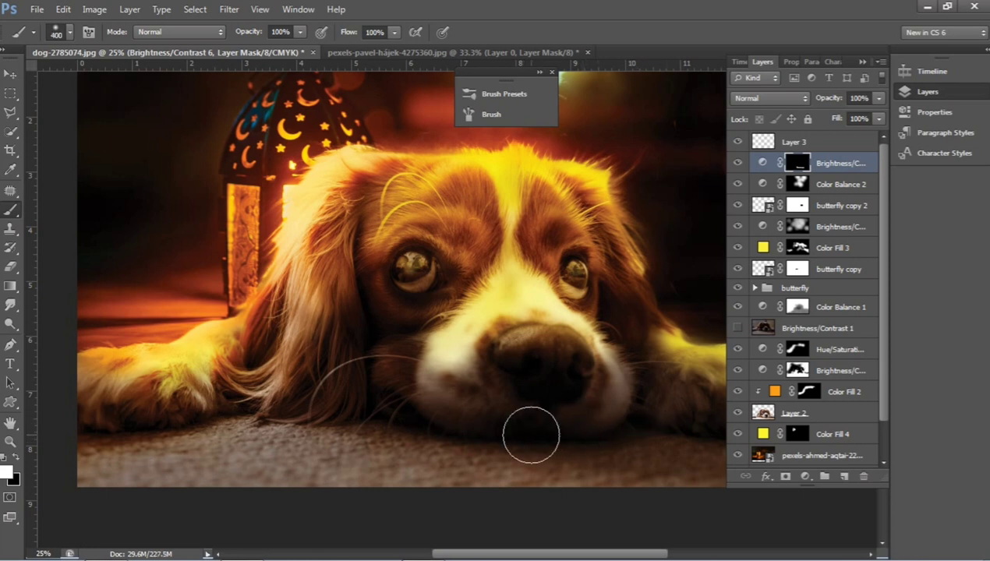
Step: Paint the darkening in below the dog's chin and paws, then view the whole image
drag(678, 388, 608, 387)
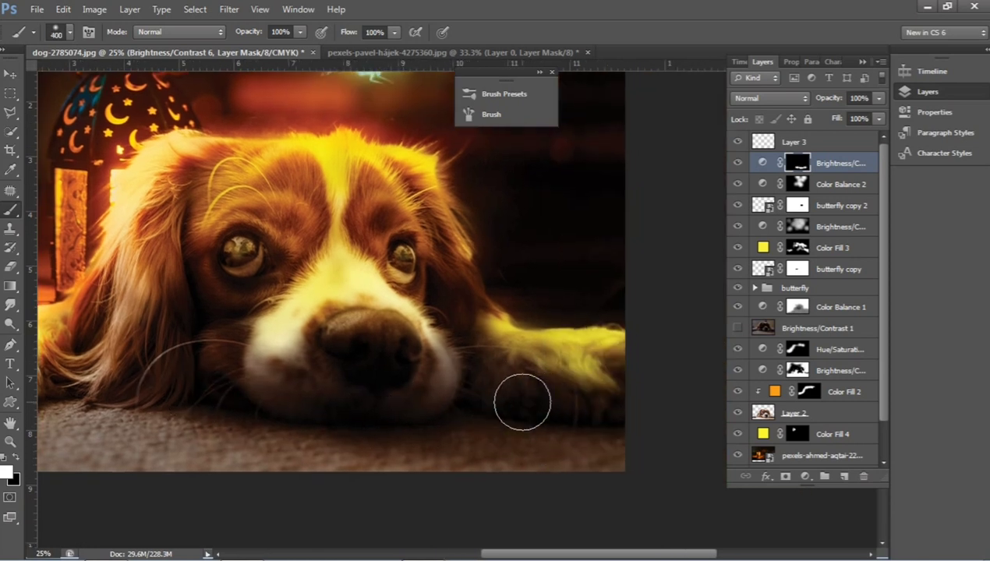
drag(156, 429, 296, 431)
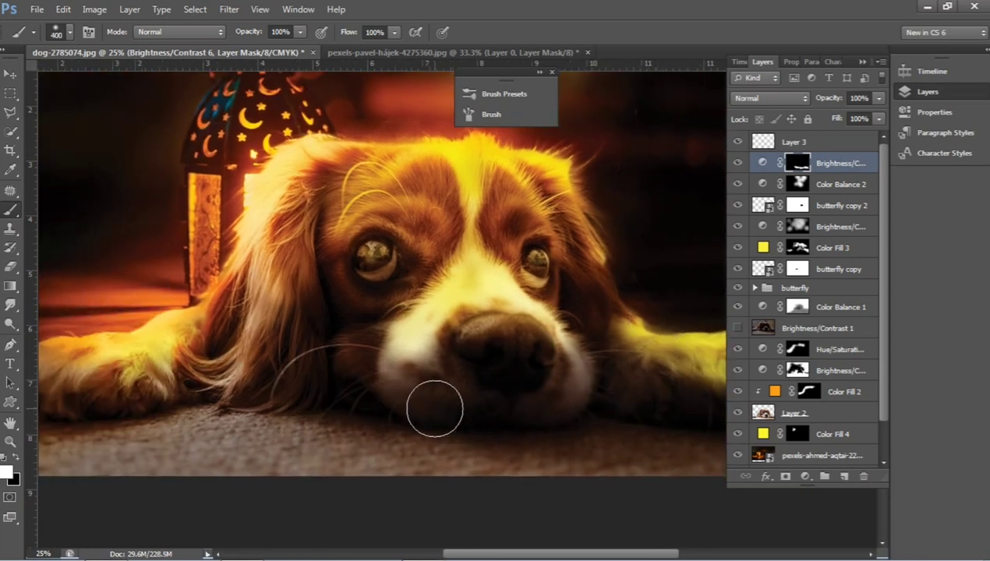
key(z)
key(ctrl+minus)
Step: Set brush opacity to 89% and size 1300 px, and select Brightness/Contrast 6
key(b)
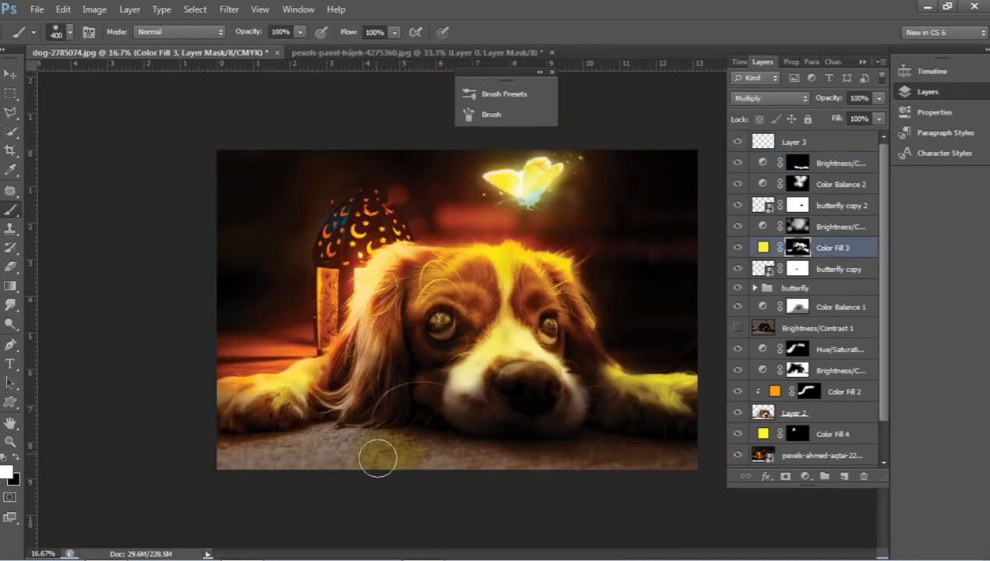
drag(249, 39, 240, 39)
key(bracketright)
key(bracketright)
key(bracketright)
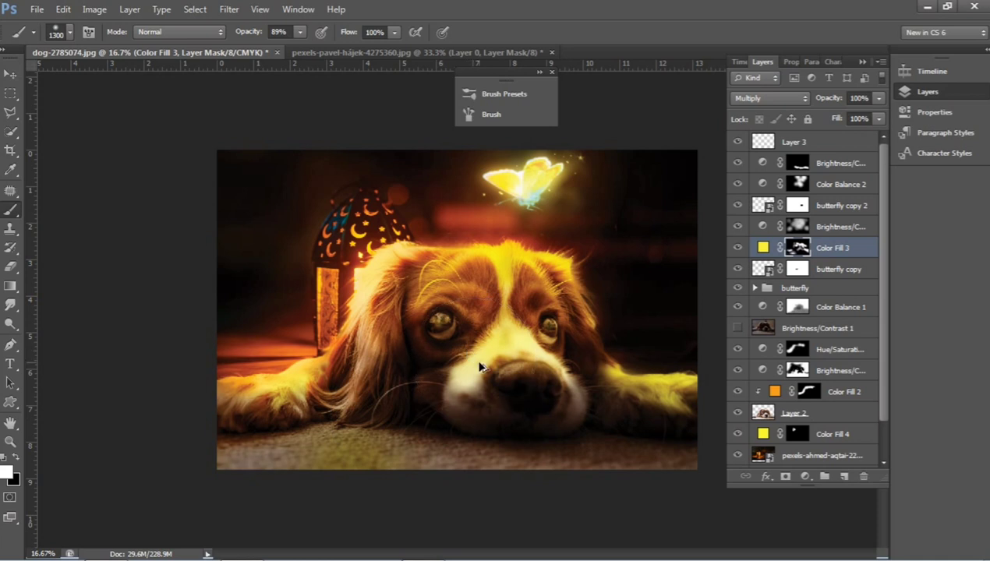
click(838, 163)
Step: Add a Color Balance adjustment with midtones +19 red and -47 blue
click(805, 477)
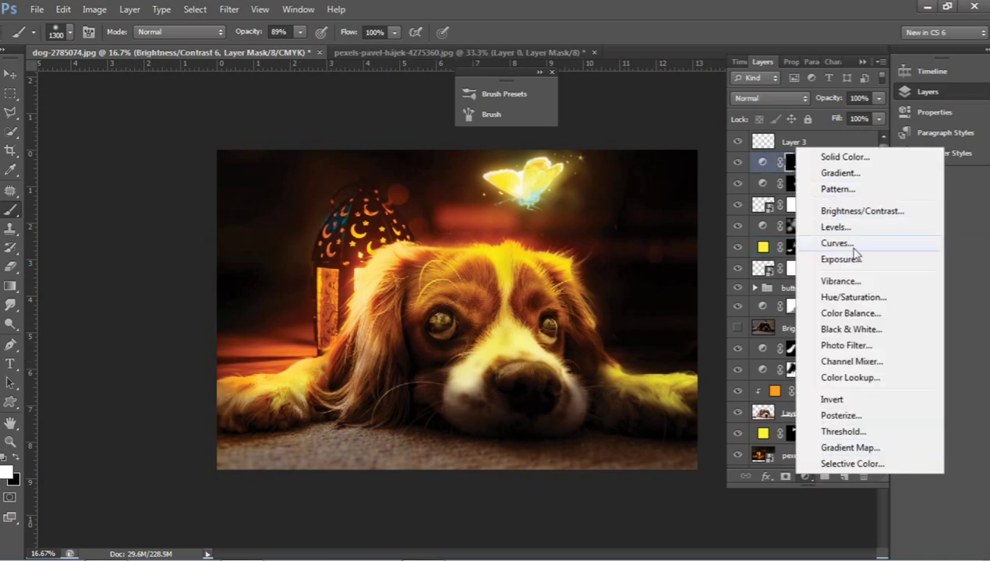
click(878, 314)
drag(776, 190, 761, 200)
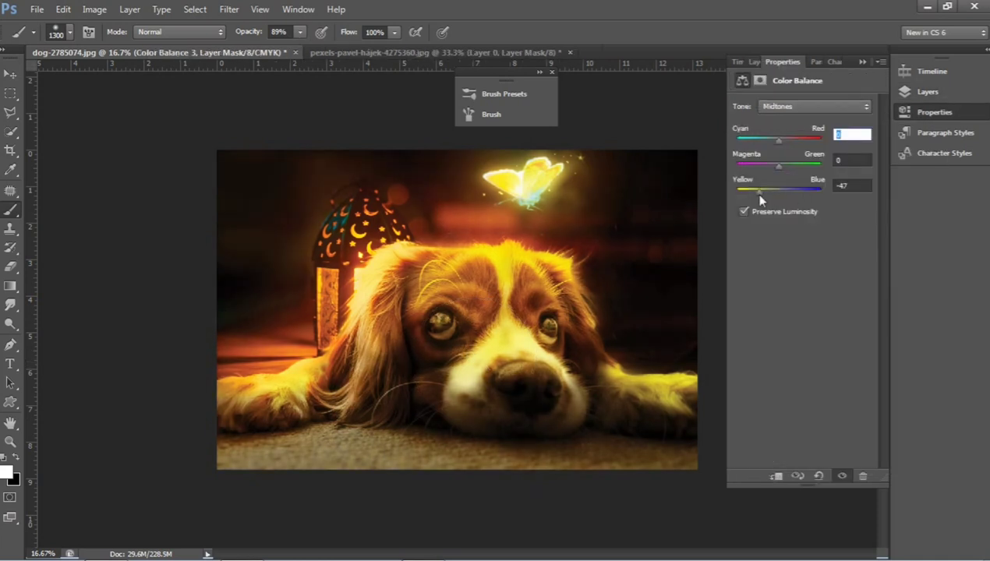
click(782, 141)
Step: Invert the Color Balance 3 mask and paint the warming back along the bottom carpet
click(860, 63)
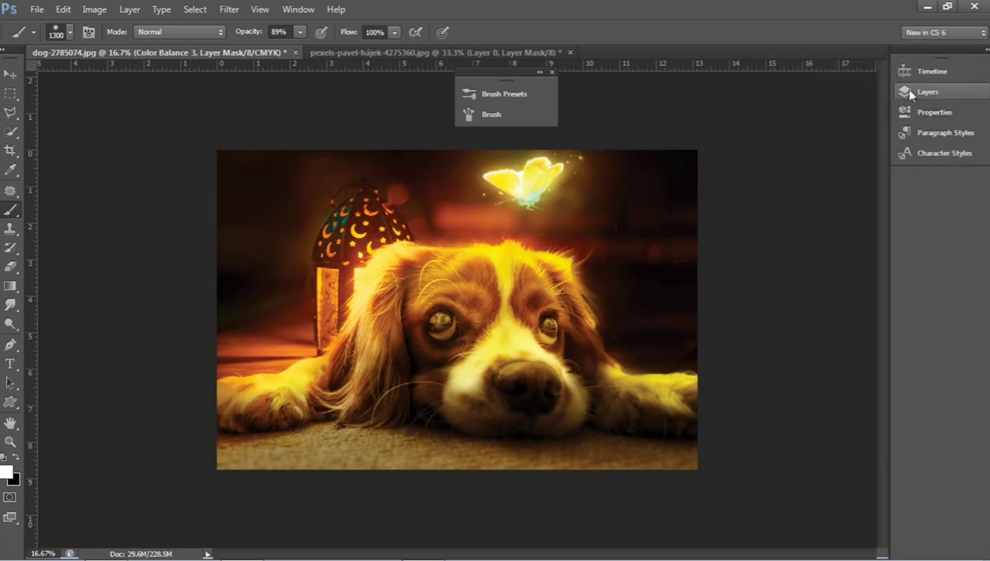
click(920, 91)
key(ctrl+i)
key(bracketleft)
key(bracketleft)
key(bracketleft)
mouse_move(386, 449)
mouse_down()
mouse_move(205, 470)
mouse_move(503, 467)
mouse_up()
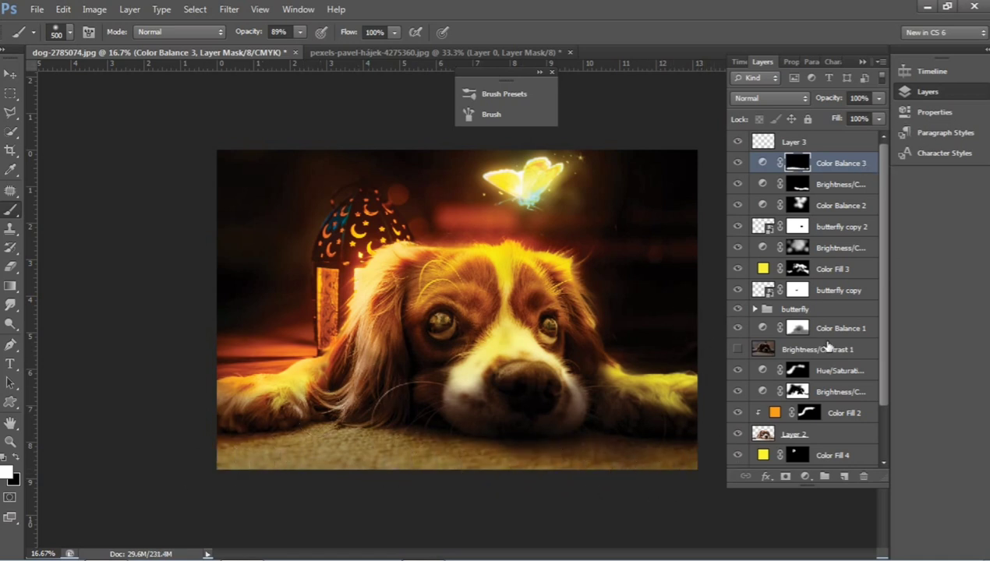
Step: Add a Color Balance 4 adjustment with Red +33 and invert its mask
click(805, 476)
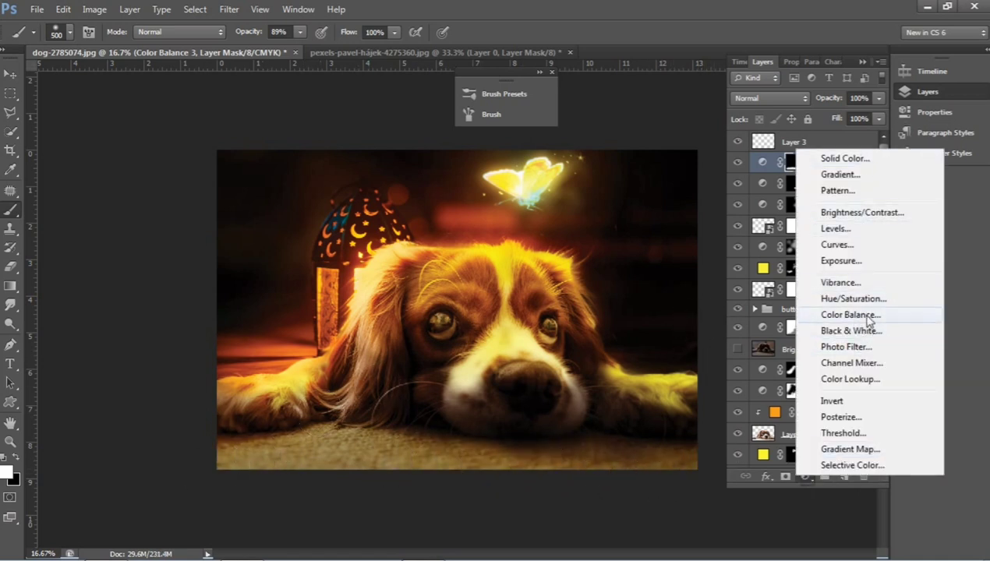
click(850, 315)
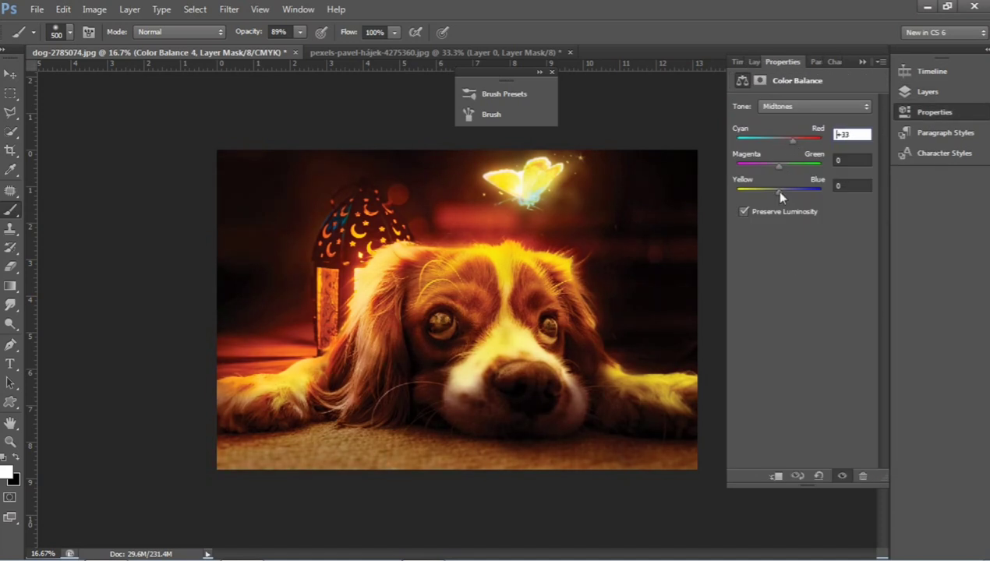
click(920, 92)
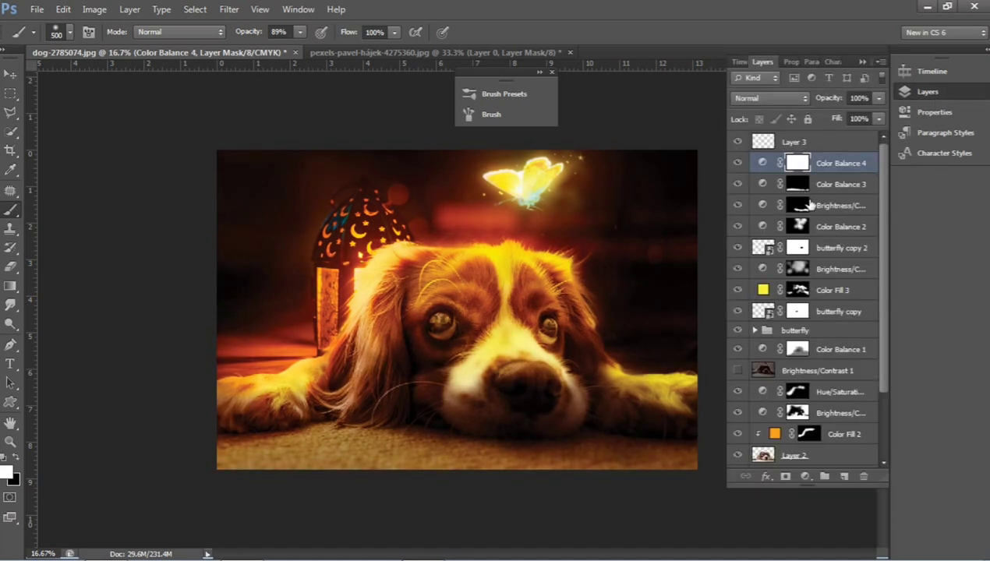
key(ctrl+i)
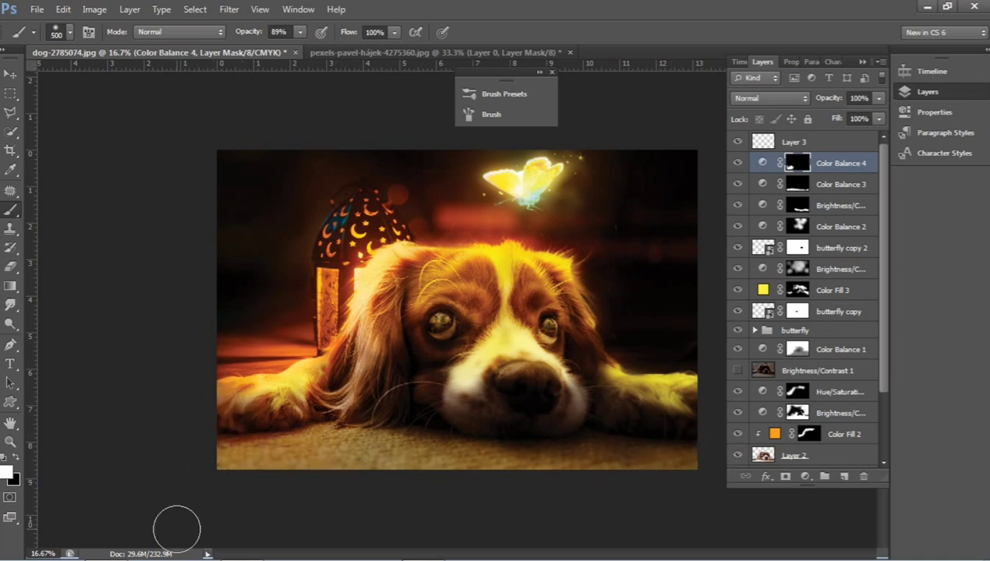
Step: Refine the Color Balance 3, Brightness/Contrast and Color Balance 4 masks with brush and eraser
key(e)
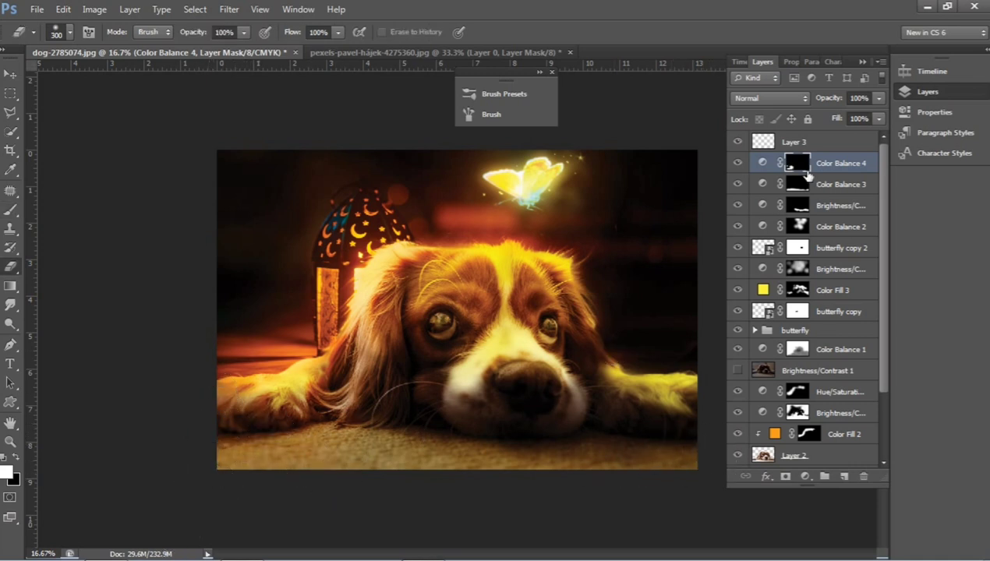
click(803, 182)
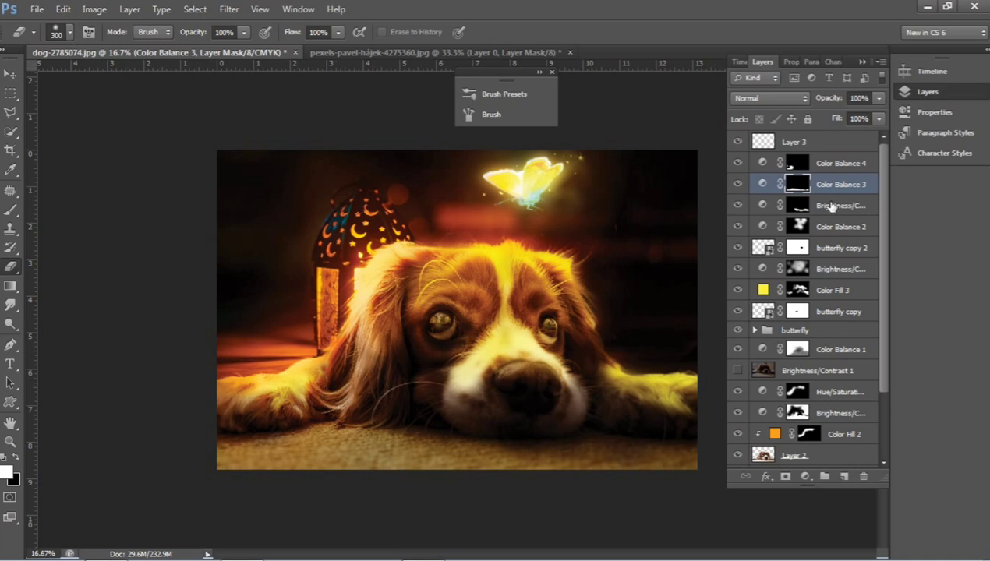
key(b)
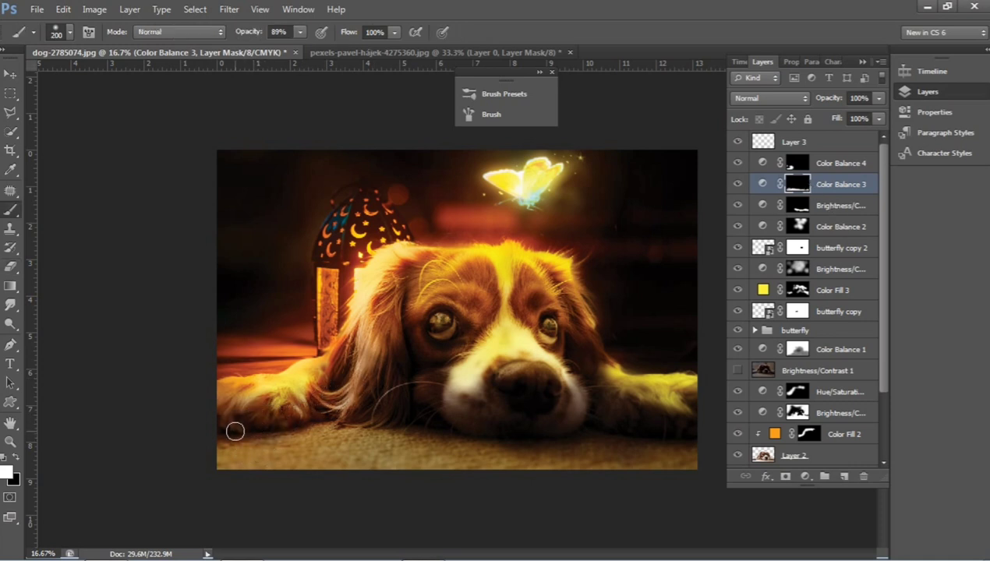
key(e)
click(796, 206)
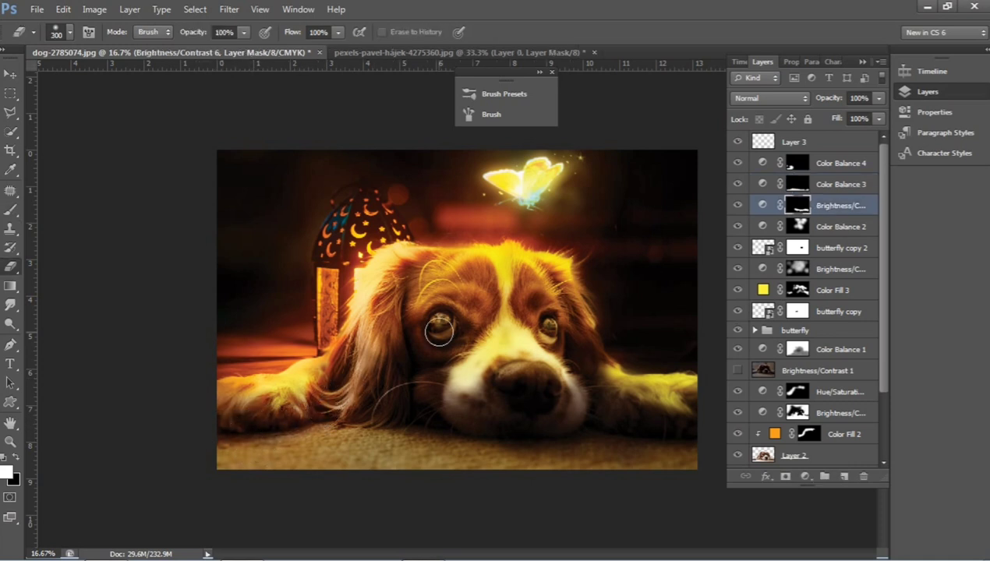
key(b)
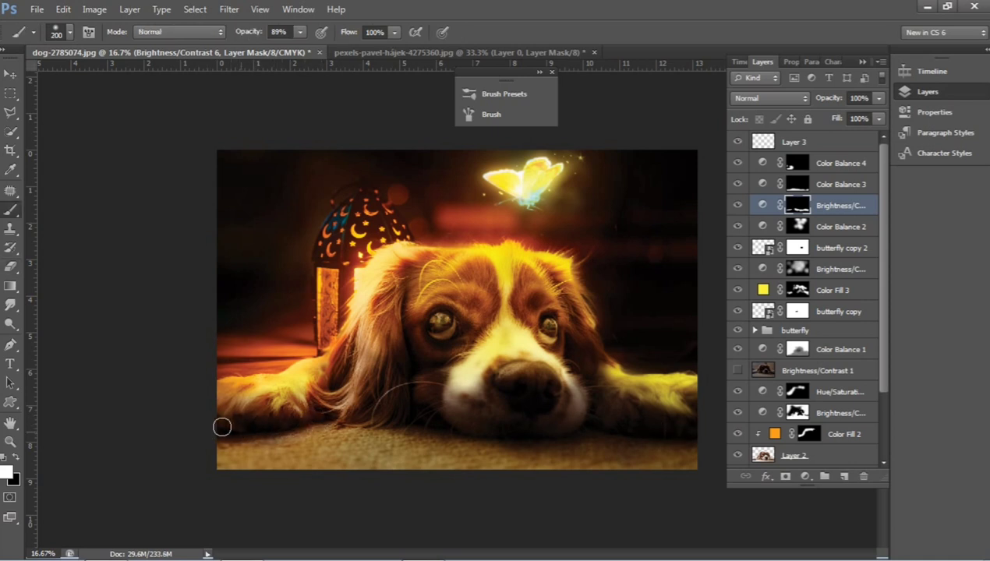
click(797, 184)
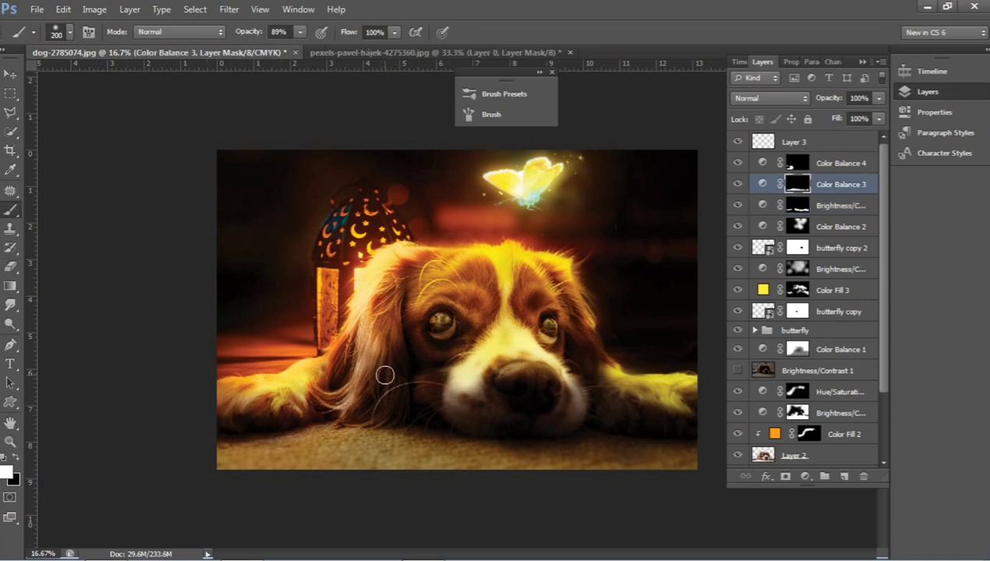
click(798, 166)
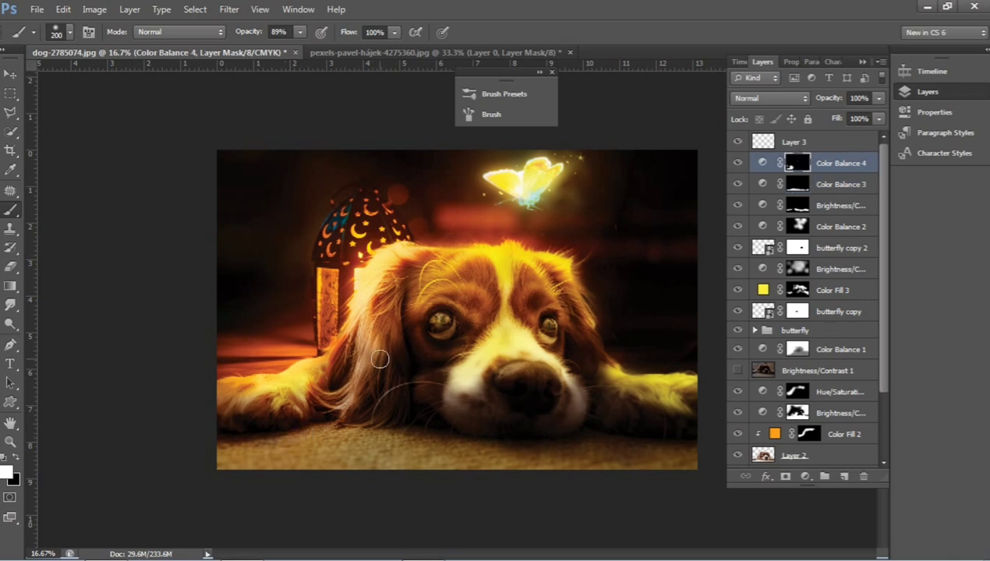
key(bracketright)
Step: Trim the Color Fill 3 and Color Fill 2 masks near the dog's left paw
click(798, 290)
key(e)
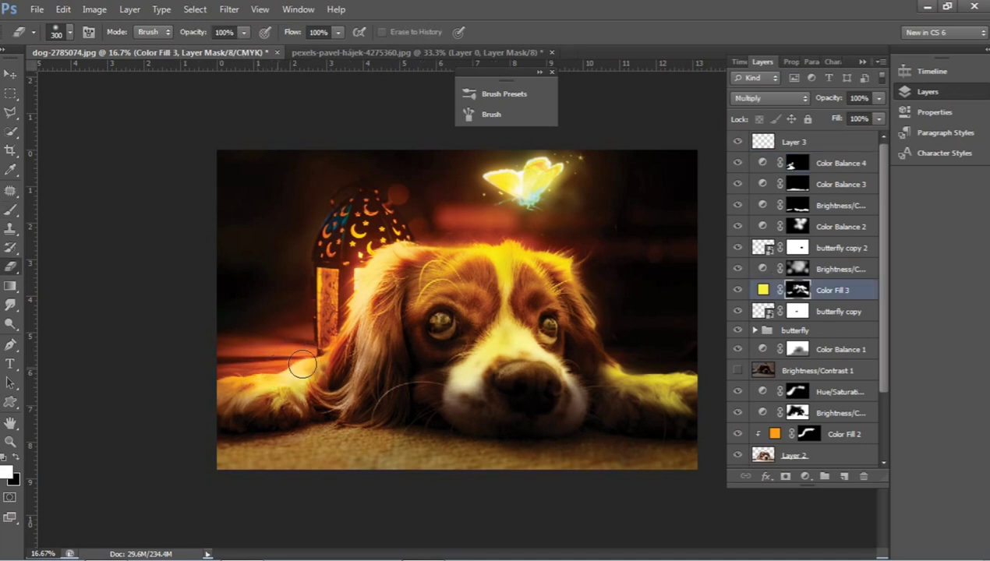
drag(306, 354, 278, 366)
key(b)
click(774, 434)
click(795, 435)
key(e)
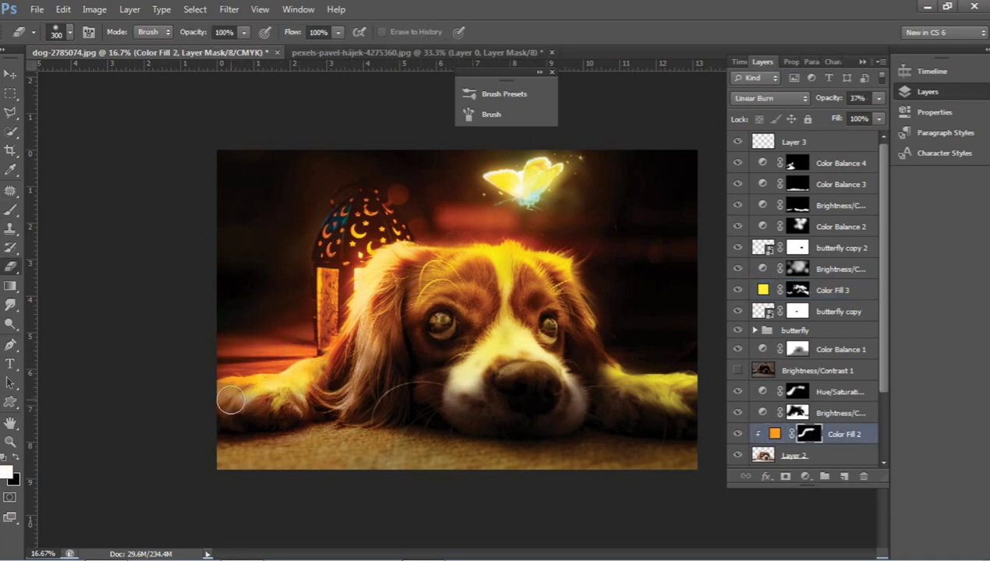
key(z)
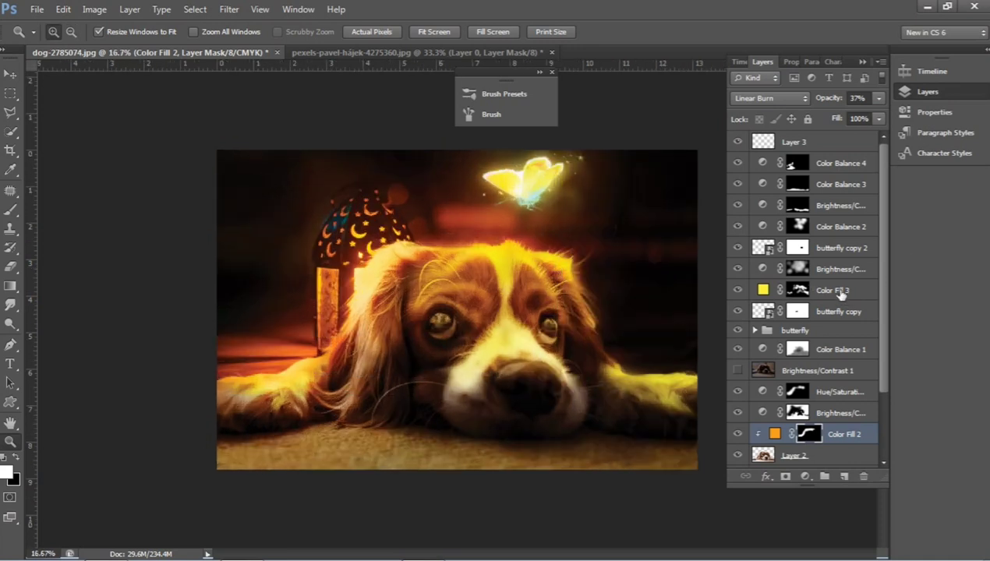
click(841, 163)
click(806, 476)
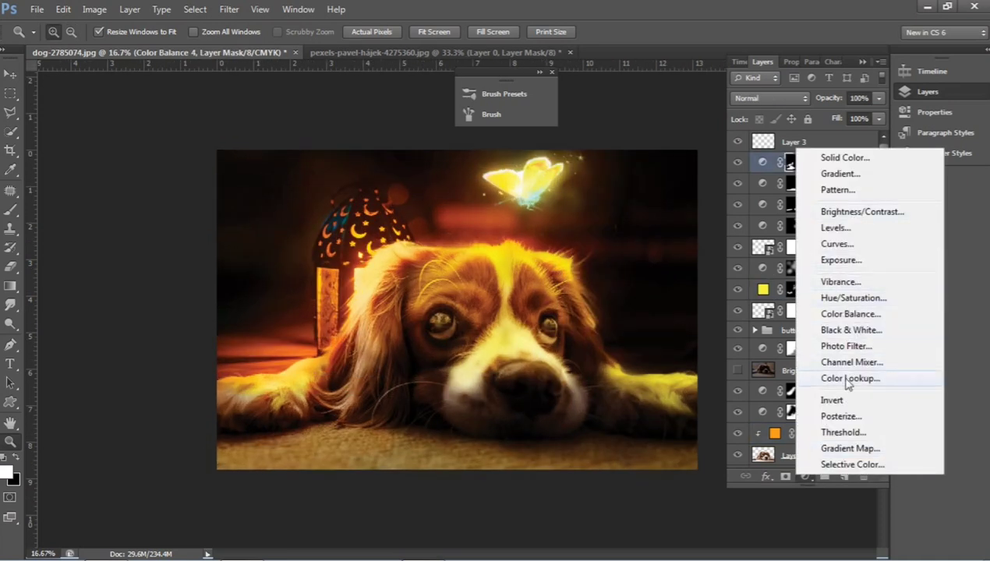
Step: Add a Color Balance 5 adjustment with midtones Cyan/Red at +36
click(850, 314)
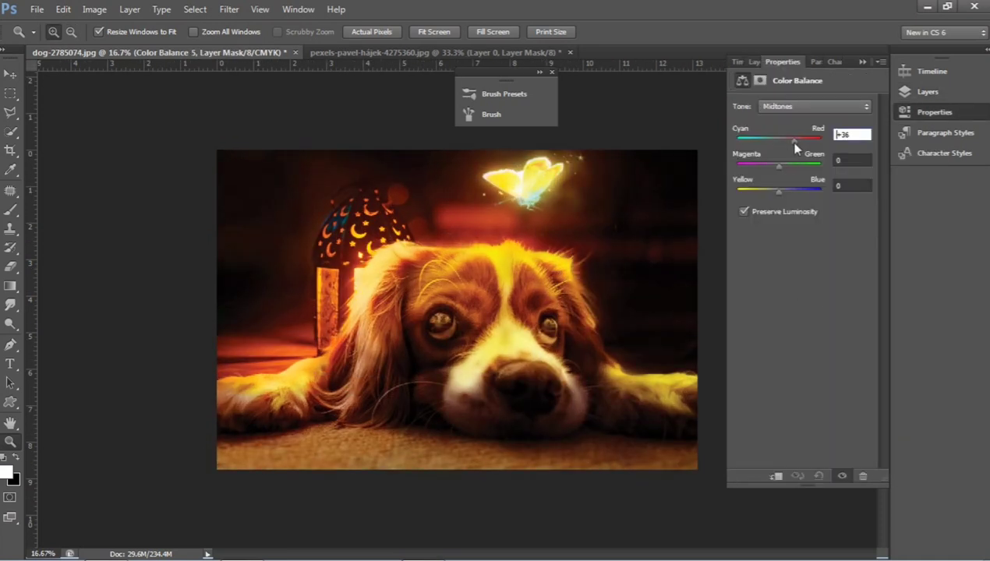
drag(776, 193, 763, 192)
click(935, 112)
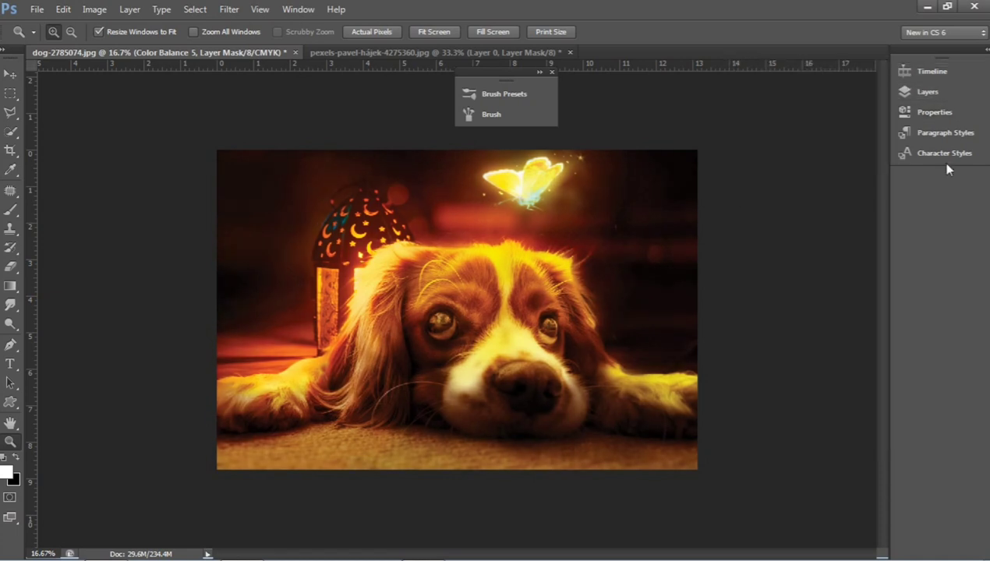
click(928, 92)
Step: Paint the Color Balance 5 mask around the lantern and check the whole image
key(b)
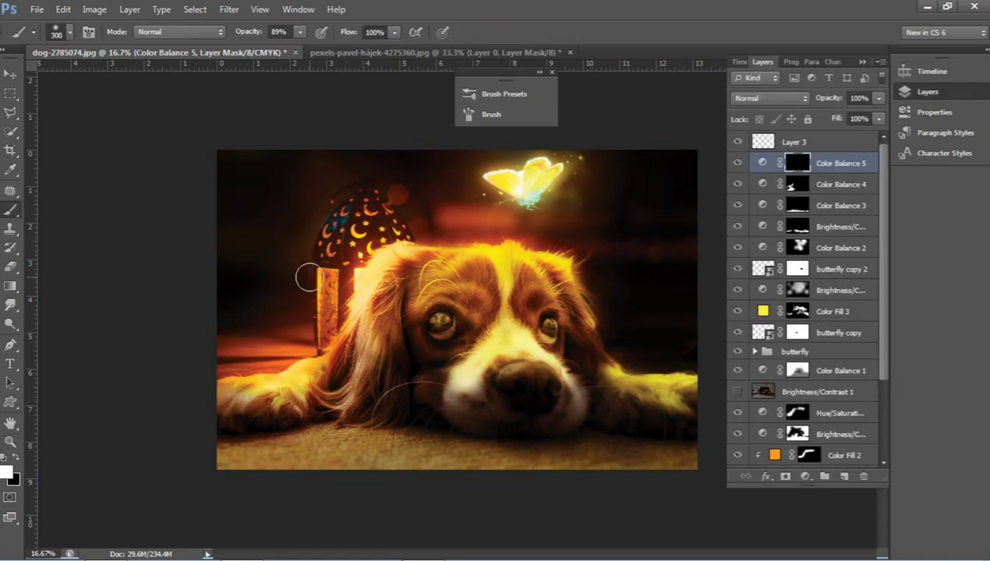
drag(310, 299, 347, 246)
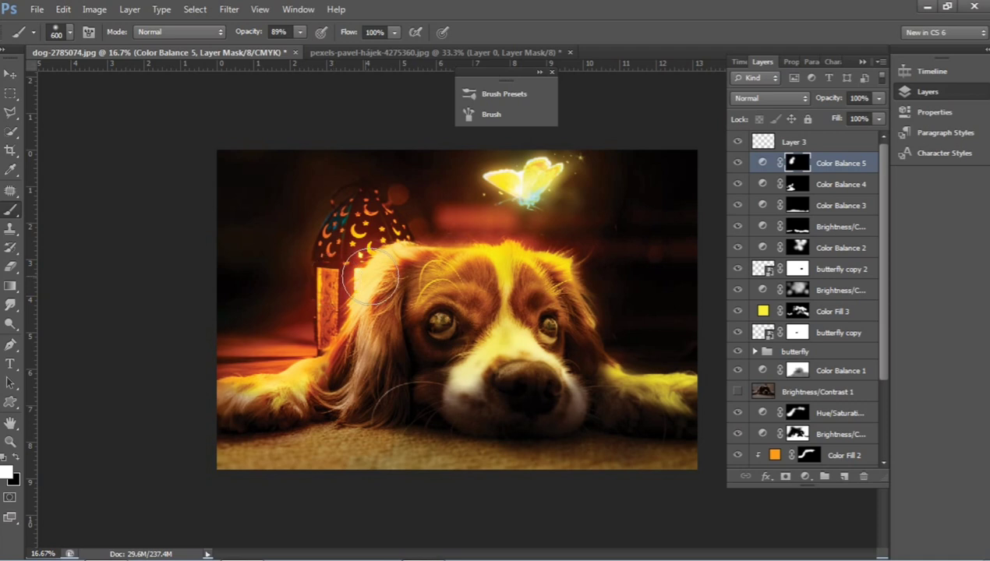
key(e)
key(b)
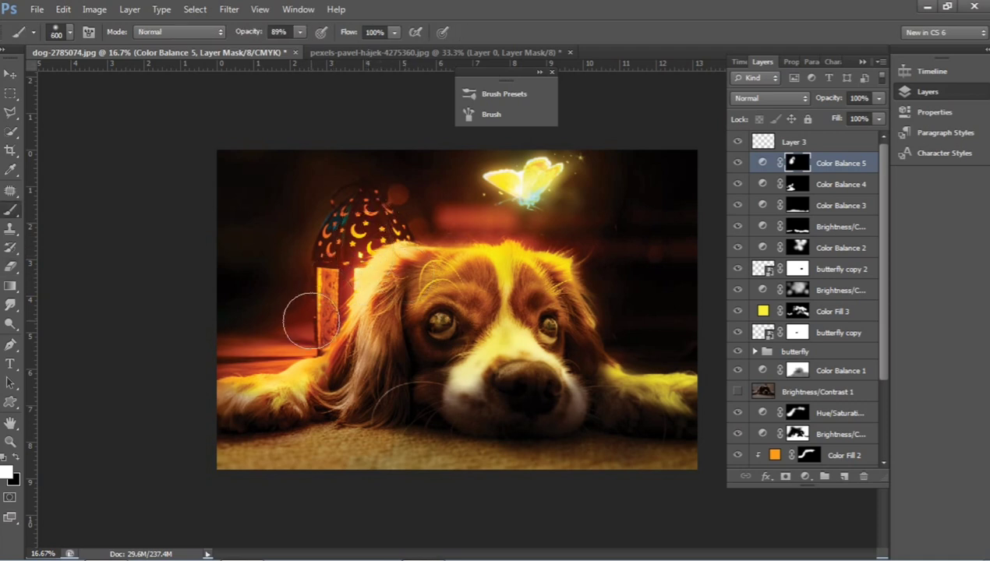
key(w)
key(e)
key(z)
alt+click(448, 291)
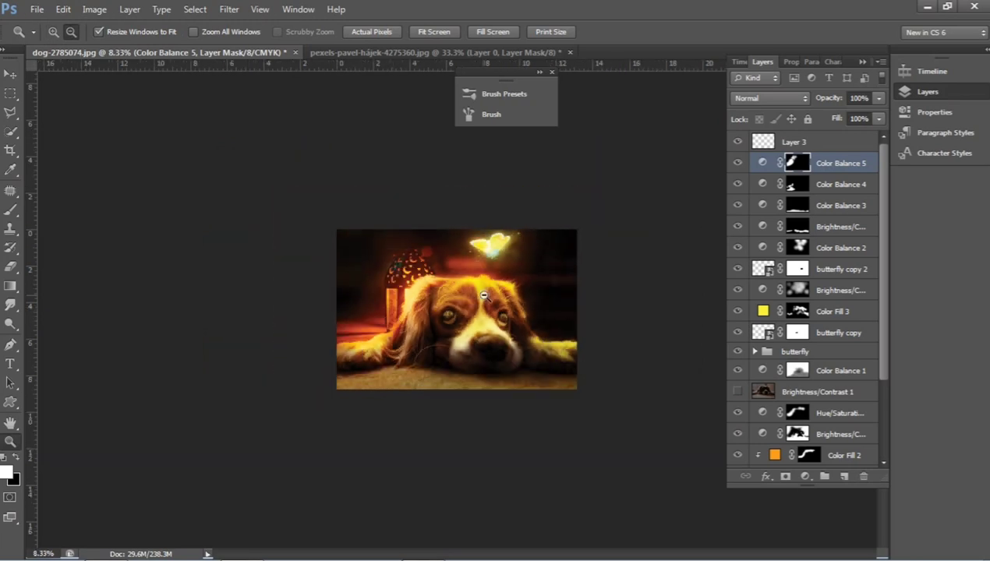
click(396, 265)
Step: Duplicate the background photo layer and apply a subtle Box Blur to the copy
scroll(834, 391, down, 3)
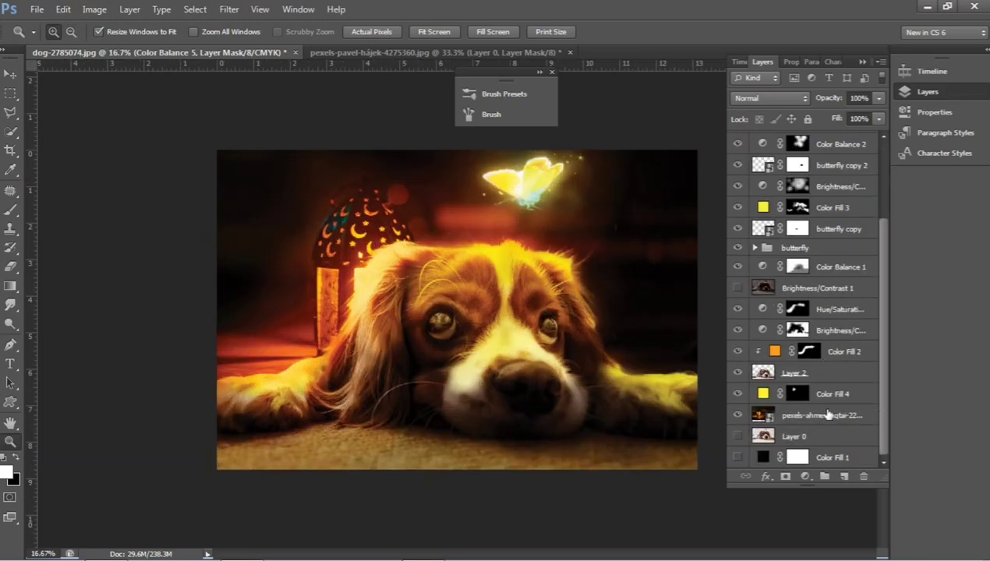
click(819, 415)
click(229, 9)
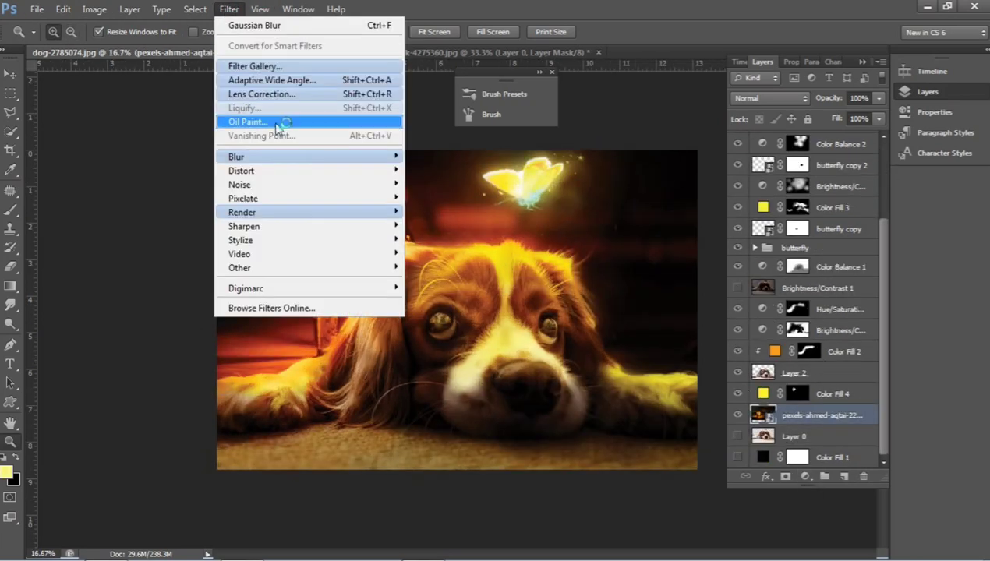
click(260, 8)
key(ctrl+j)
click(238, 9)
mouse_move(236, 156)
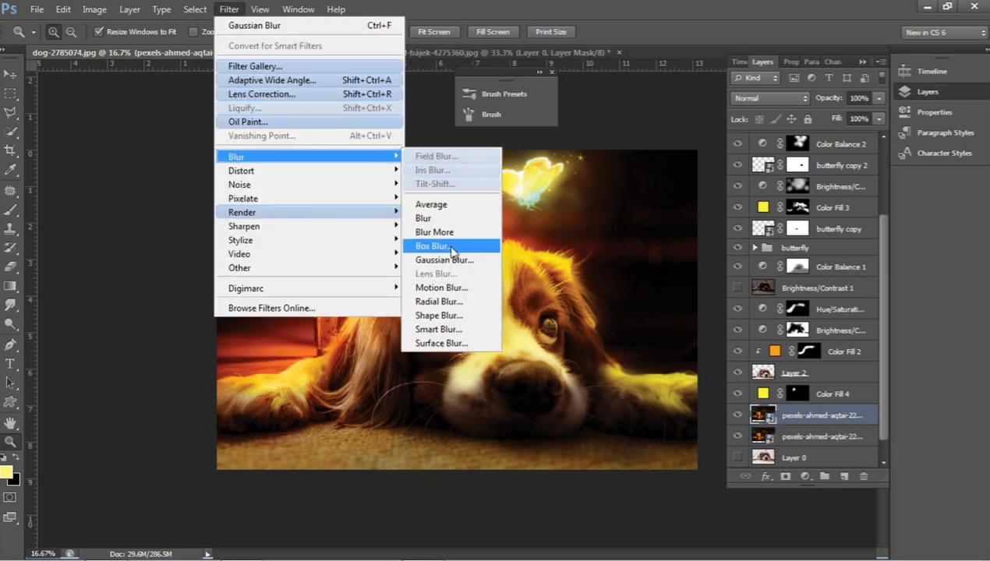
click(444, 246)
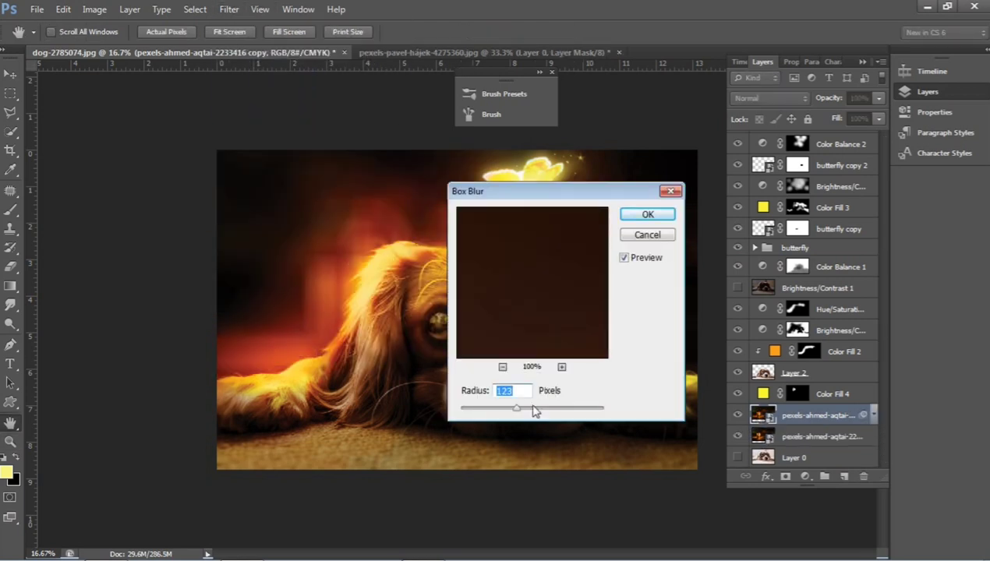
drag(516, 413, 474, 413)
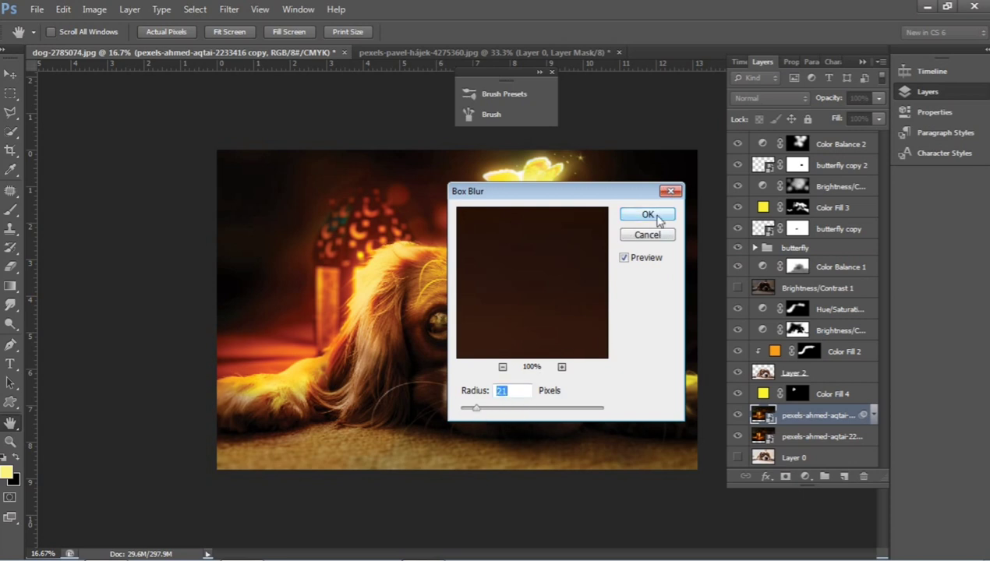
click(655, 215)
Step: Review the layer stack, reselect Layer 2 and zoom out to inspect the whole composite
scroll(803, 356, up, 3)
scroll(803, 356, down, 2)
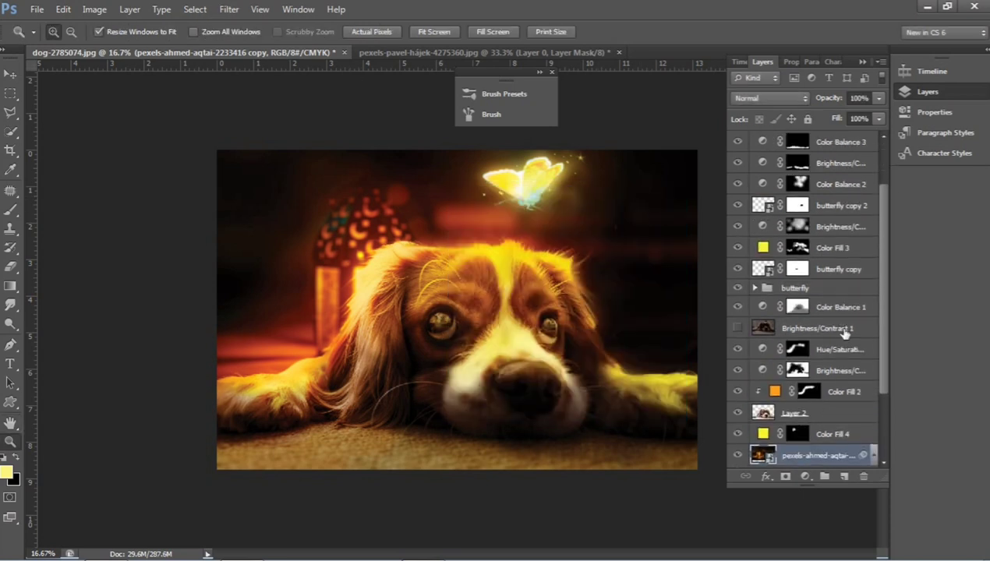
scroll(855, 361, down, 3)
click(815, 349)
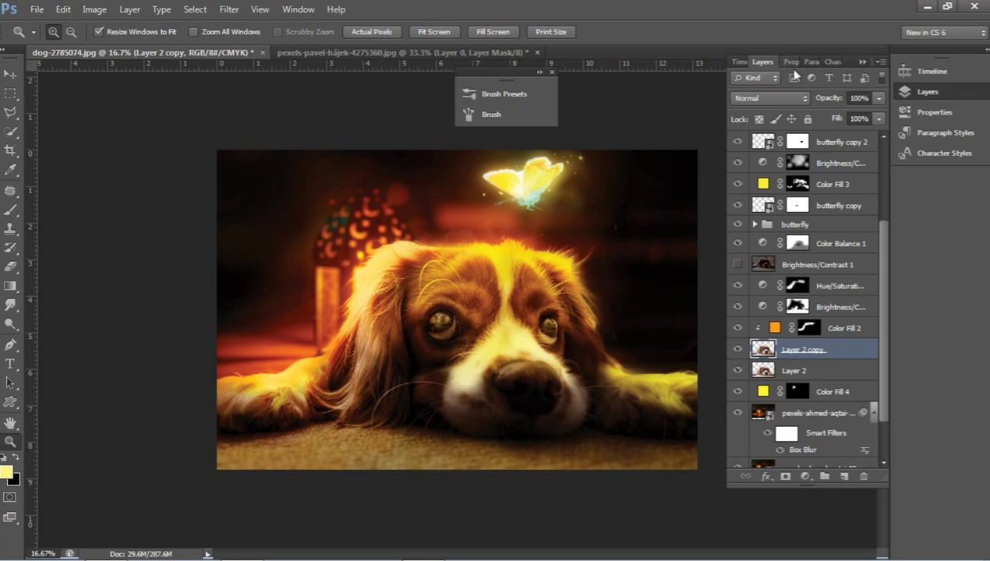
scroll(850, 288, up, 6)
scroll(834, 149, down, 6)
scroll(826, 150, up, 6)
shift+click(817, 145)
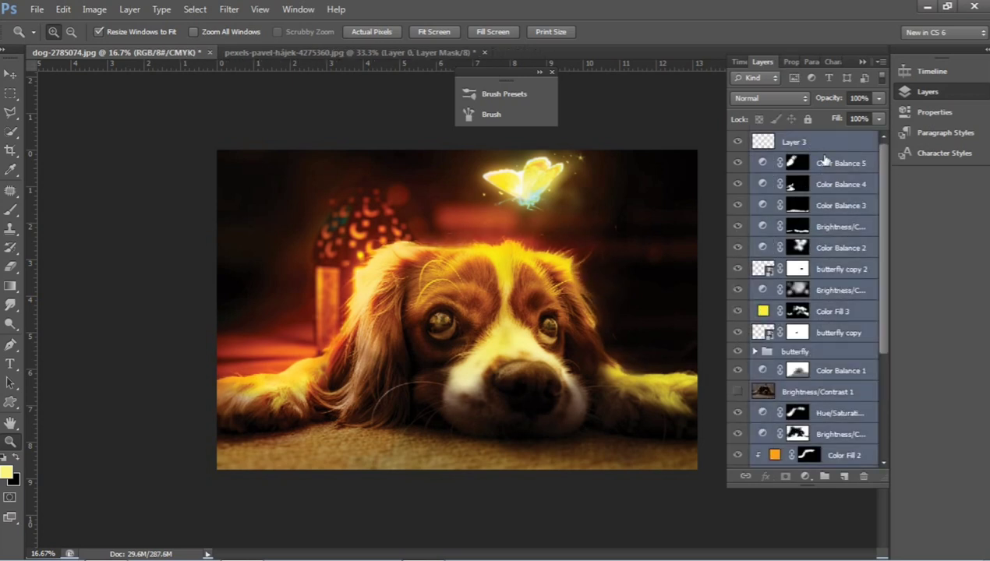
scroll(852, 271, down, 4)
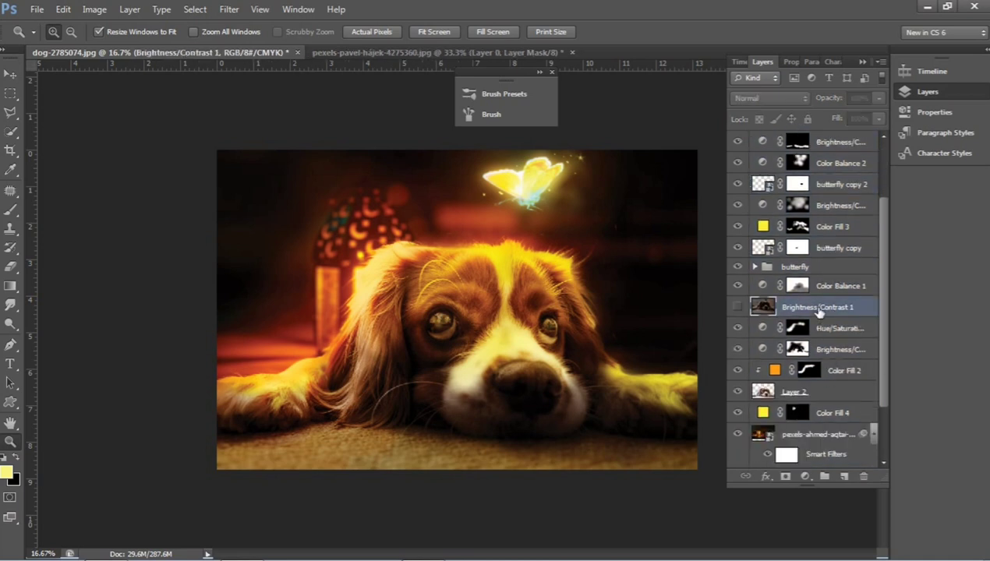
click(803, 370)
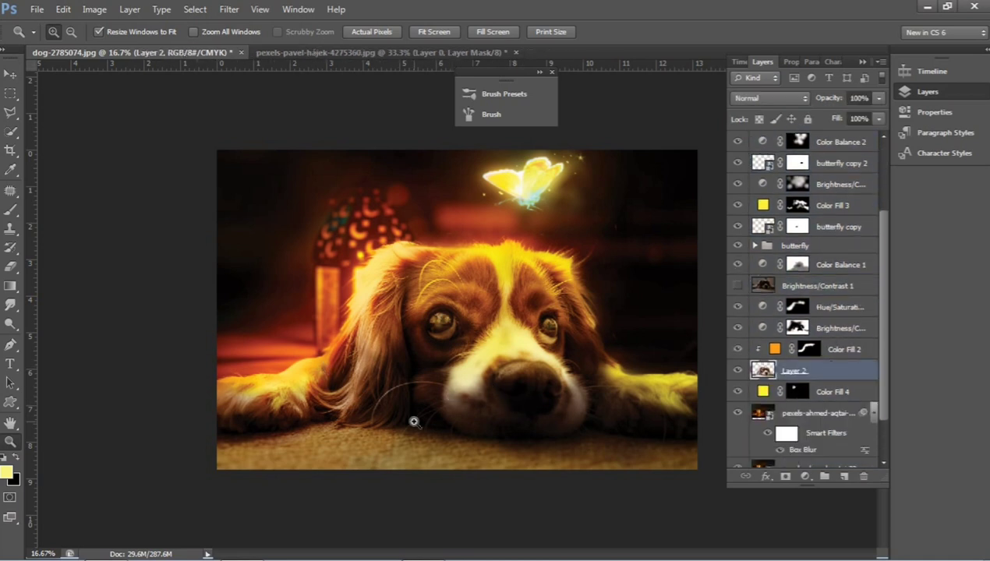
alt+click(468, 355)
alt+click(468, 355)
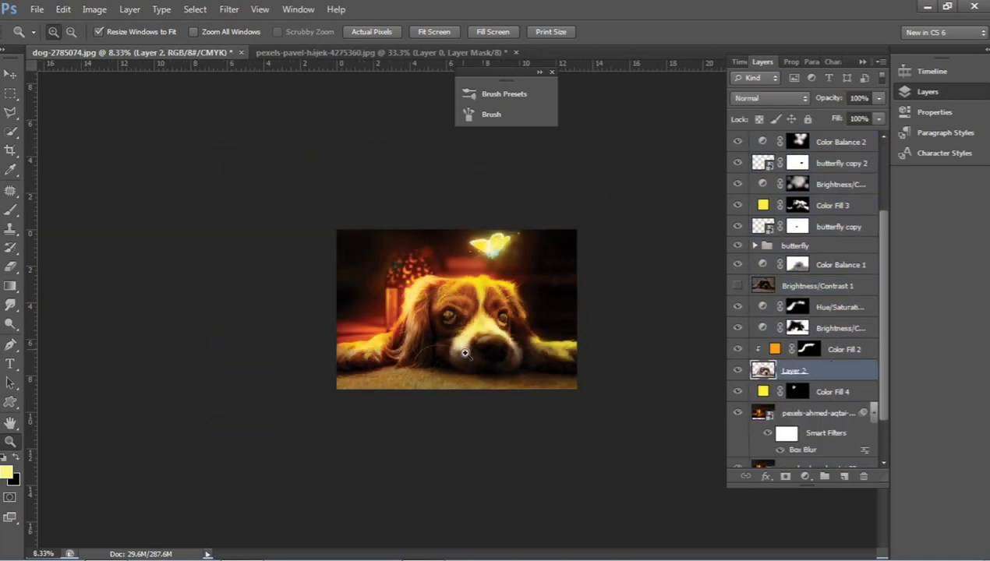
click(479, 295)
click(31, 9)
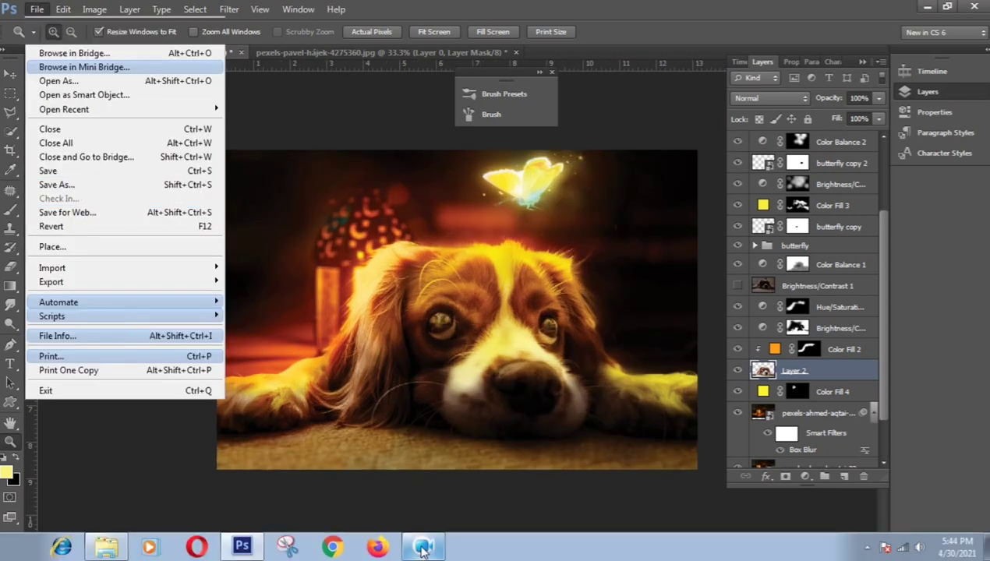
Step: Save As 'glowing effect' in Photoshop PSD format with layers kept
click(77, 188)
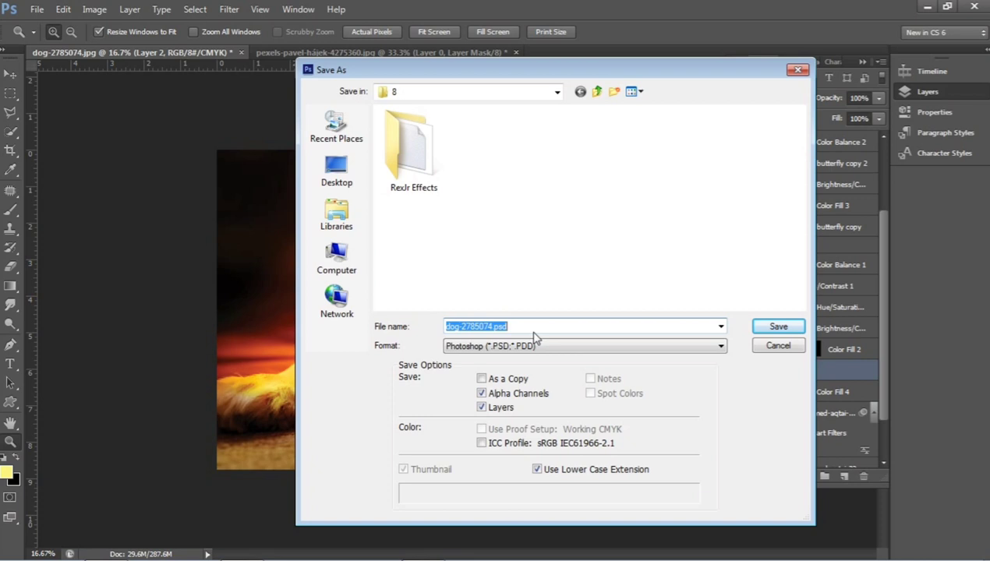
text(glowing effect)
key(Return)
key(Return)
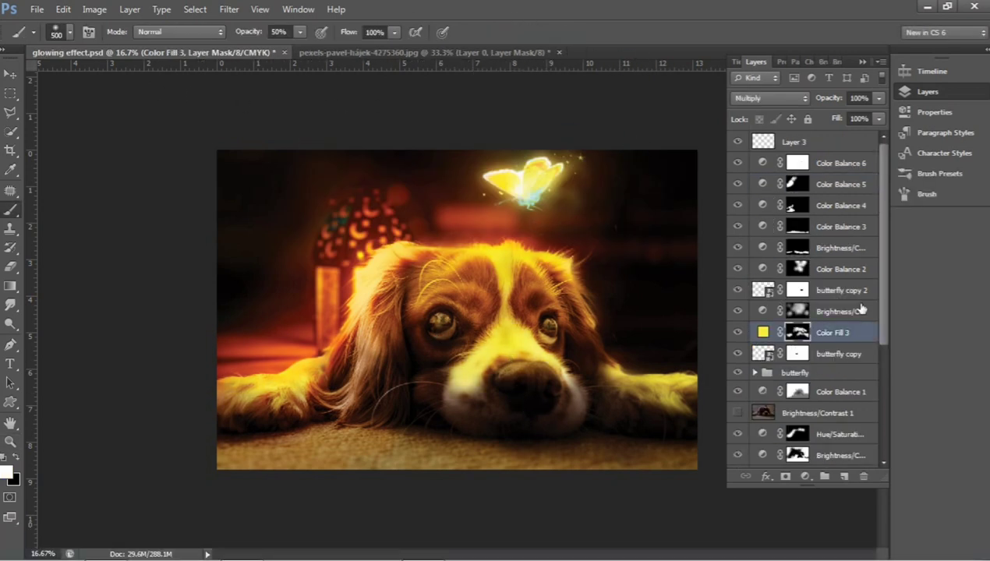
Step: Erase the yellow glow from the dog's muzzle and forehead with a 500-size eraser
key(e)
key(bracketright)
mouse_move(516, 334)
mouse_down()
mouse_move(530, 262)
mouse_move(290, 387)
mouse_up()
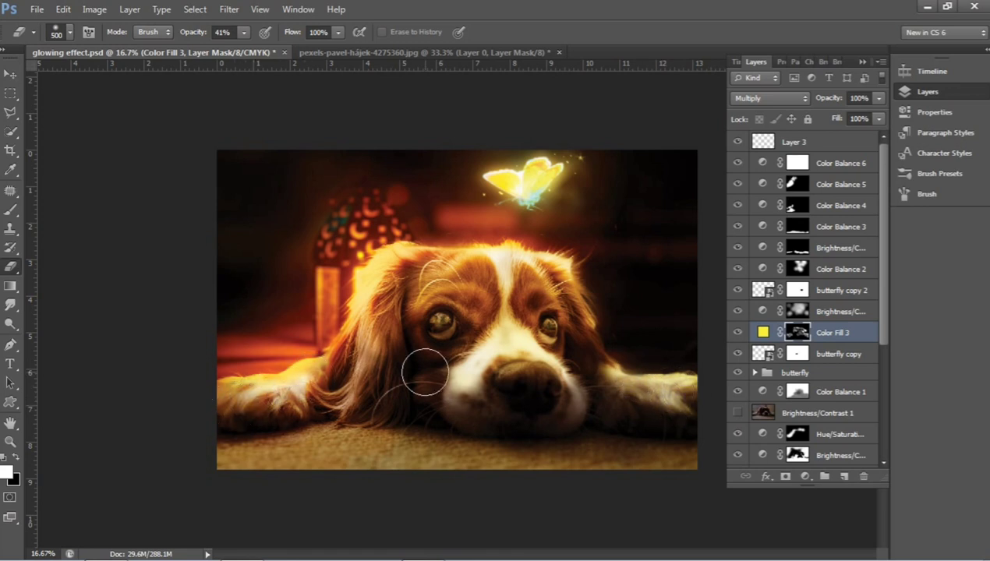
key(b)
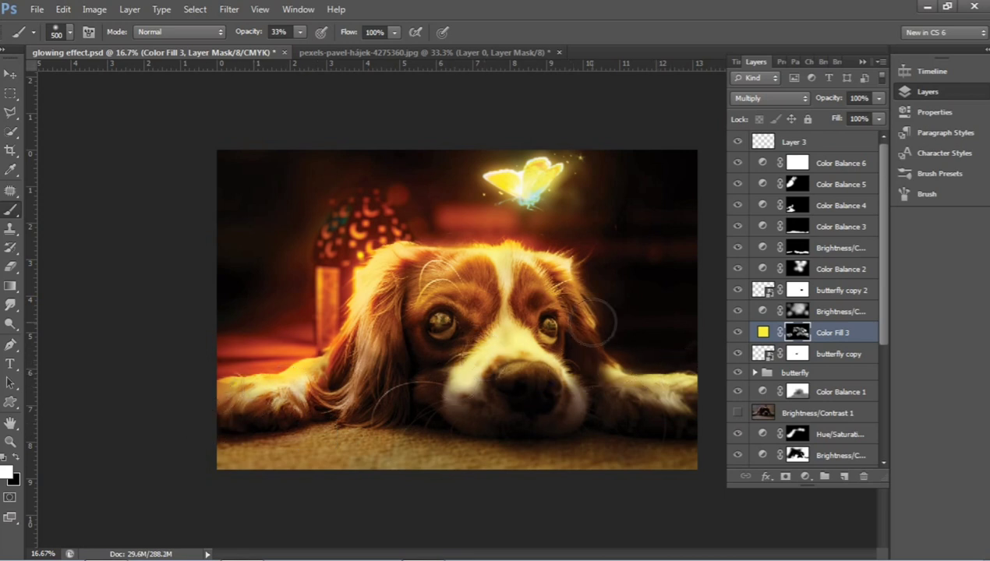
Step: Above Color Balance 6, add a Brightness/Contrast adjustment at brightness 50, contrast -7
scroll(818, 320, down, 1)
scroll(818, 319, up, 1)
click(840, 163)
click(806, 476)
click(854, 206)
mouse_move(804, 143)
mouse_down()
mouse_move(824, 144)
mouse_move(796, 173)
mouse_up()
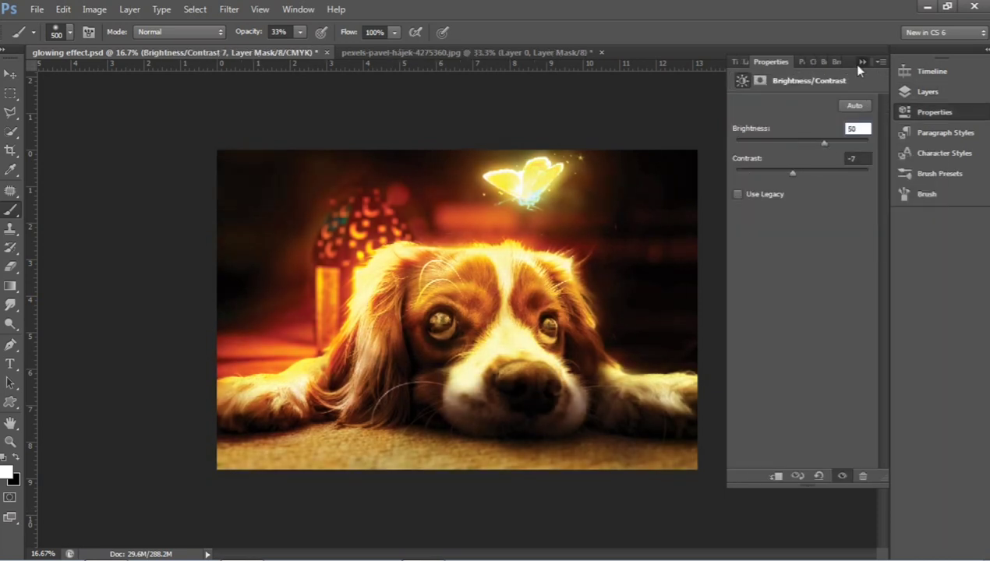
Step: Invert the Brightness/Contrast mask and paint the brightening back around the butterfly at 100% opacity
click(861, 63)
click(928, 92)
key(ctrl+i)
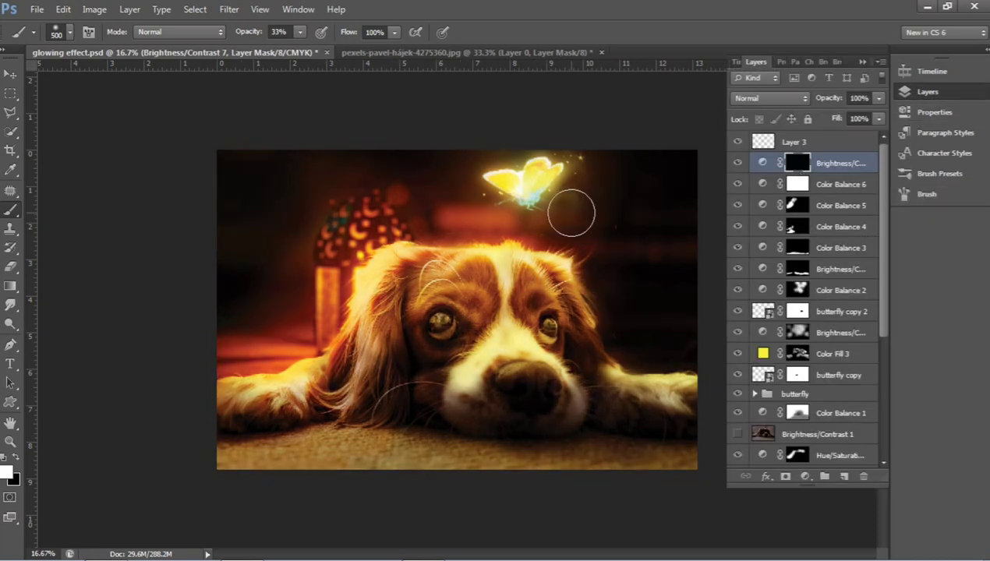
key(bracketright)
key(bracketright)
key(bracketright)
drag(533, 170, 514, 198)
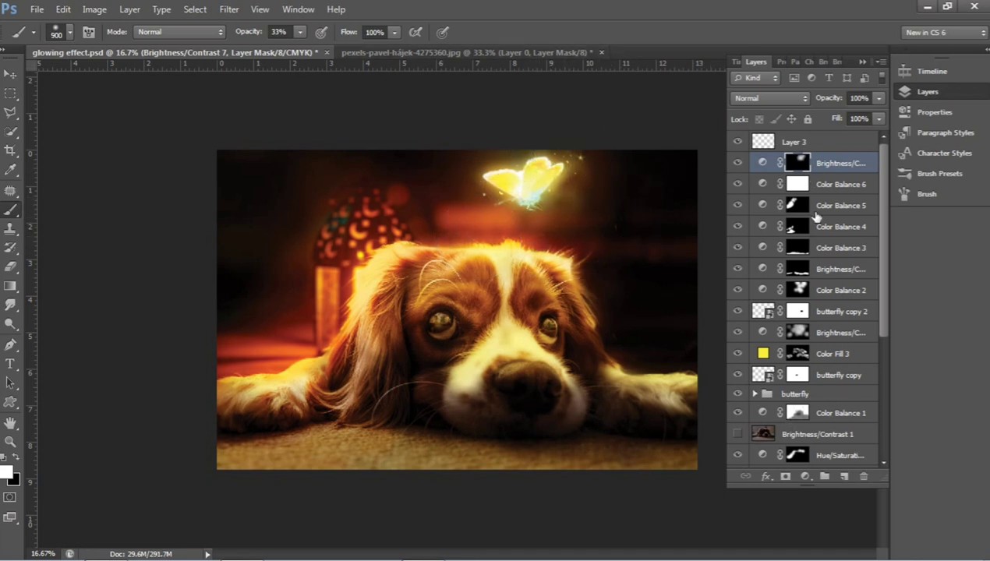
key(0)
drag(487, 177, 493, 209)
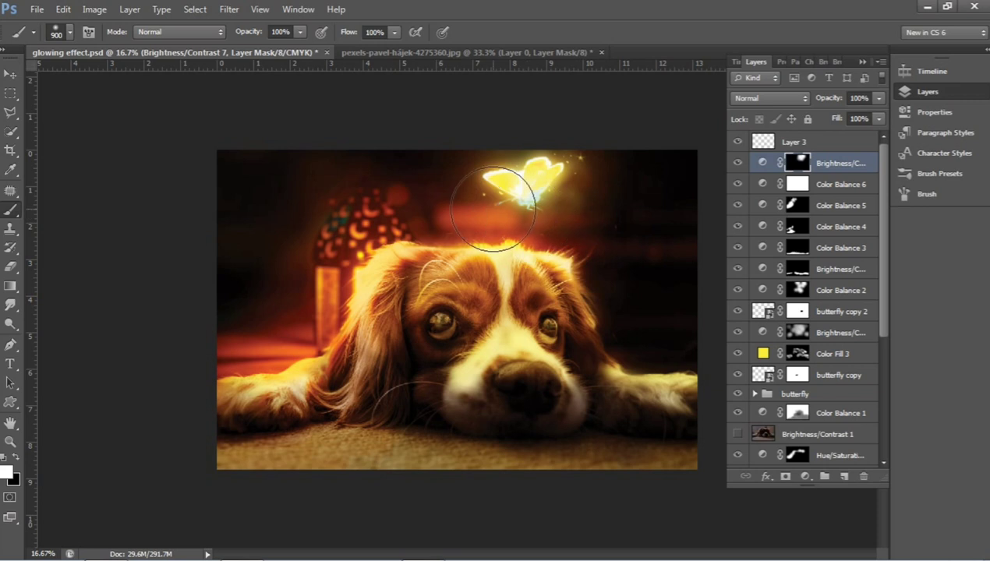
drag(377, 250, 387, 210)
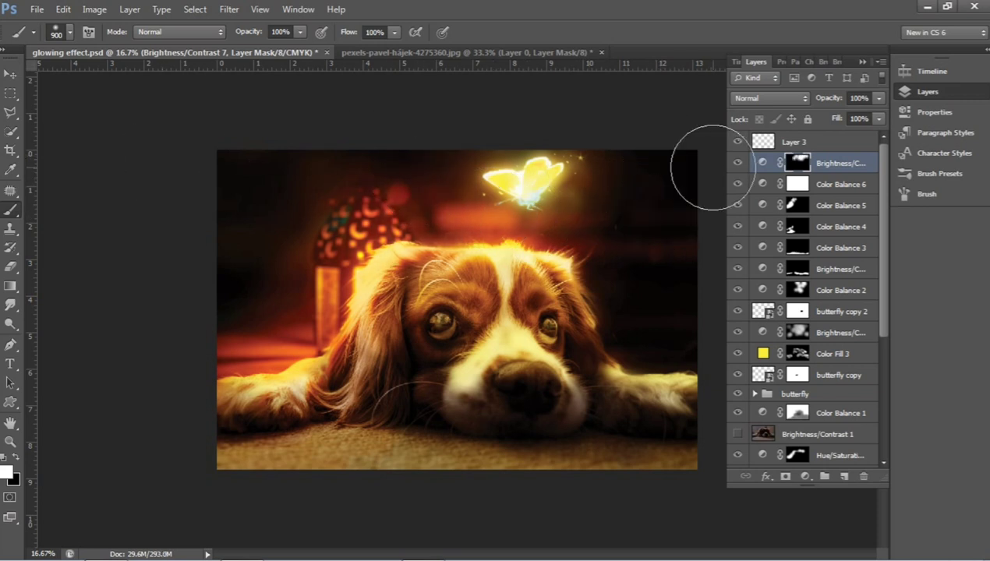
Step: Add a Color Balance adjustment warming the midtones toward red and yellow
click(807, 477)
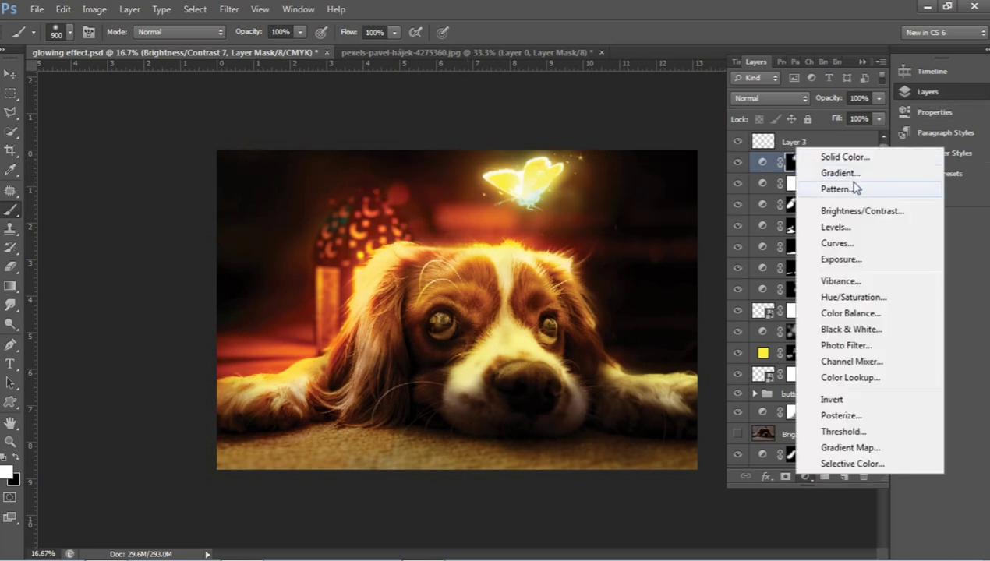
click(865, 315)
drag(772, 191, 764, 192)
drag(778, 141, 786, 140)
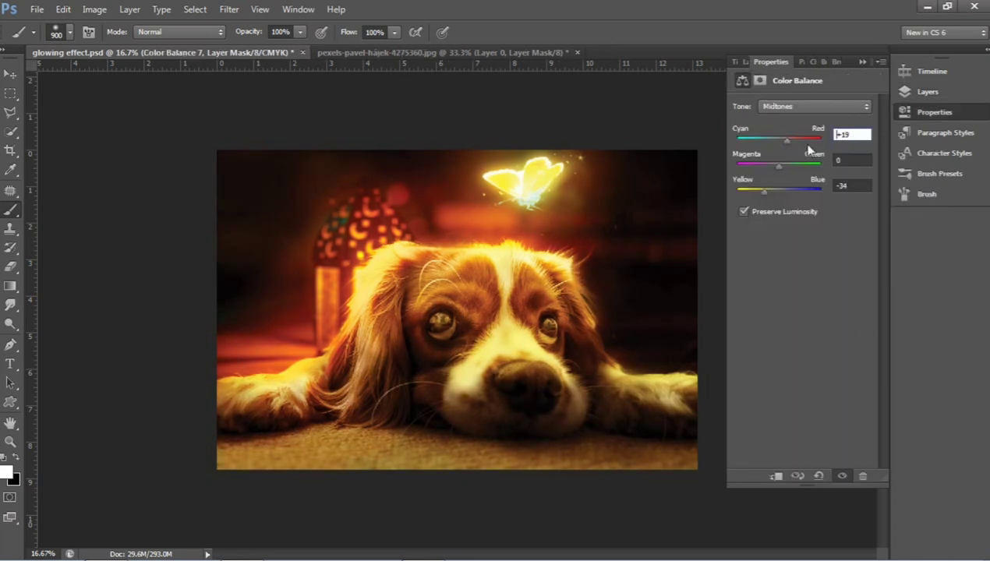
Step: Invert the Color Balance mask and paint the warm tint near the butterfly and dog's head
key(F7)
key(ctrl+i)
mouse_move(625, 194)
mouse_down()
mouse_move(632, 161)
mouse_move(475, 167)
mouse_move(569, 254)
mouse_move(641, 342)
mouse_up()
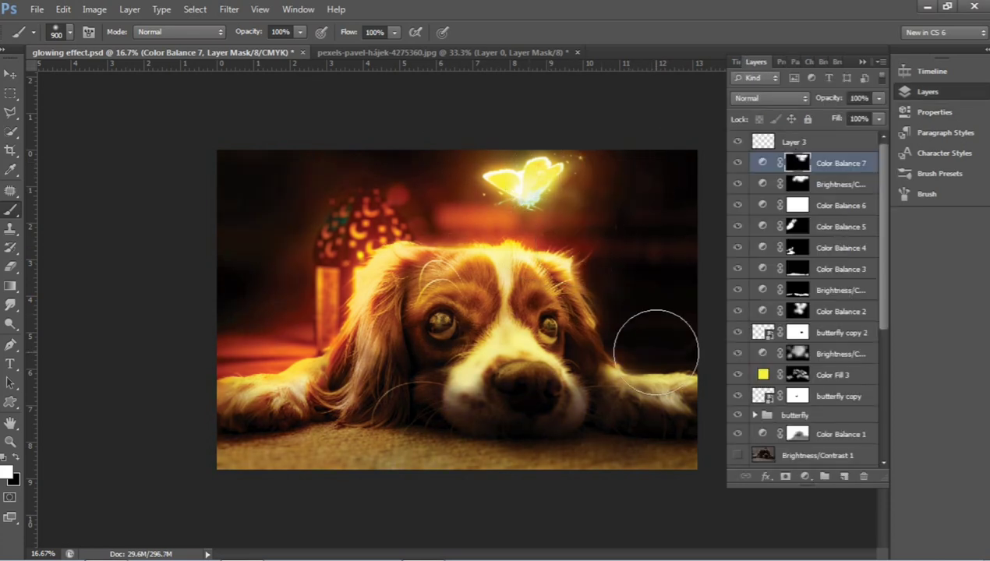
key(bracketleft)
key(bracketleft)
key(bracketleft)
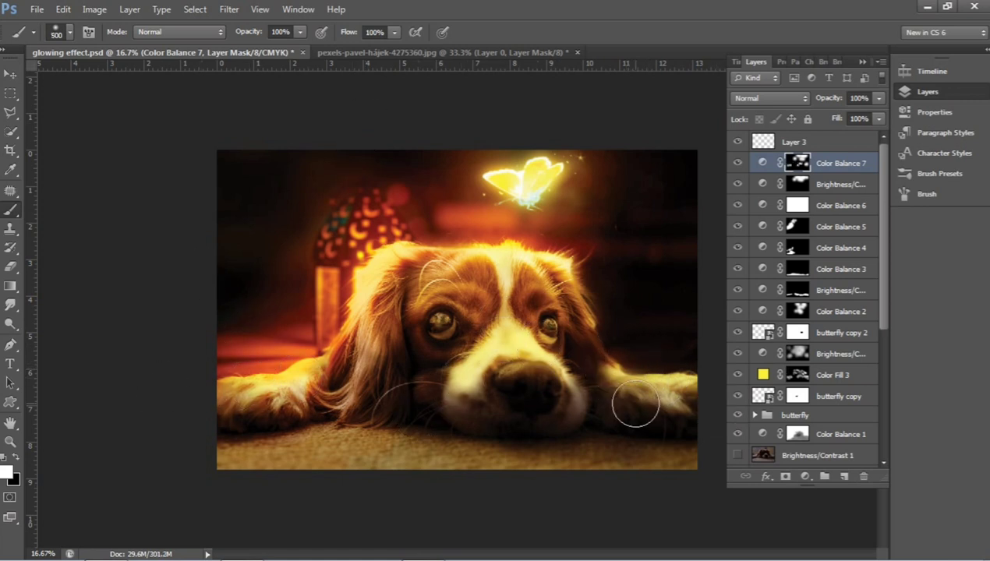
key(e)
key(bracketleft)
key(bracketleft)
key(bracketleft)
Step: At 16.67% view, select the Color Fill 3 mask and set the eraser to 100% opacity
key(z)
key(ctrl+minus)
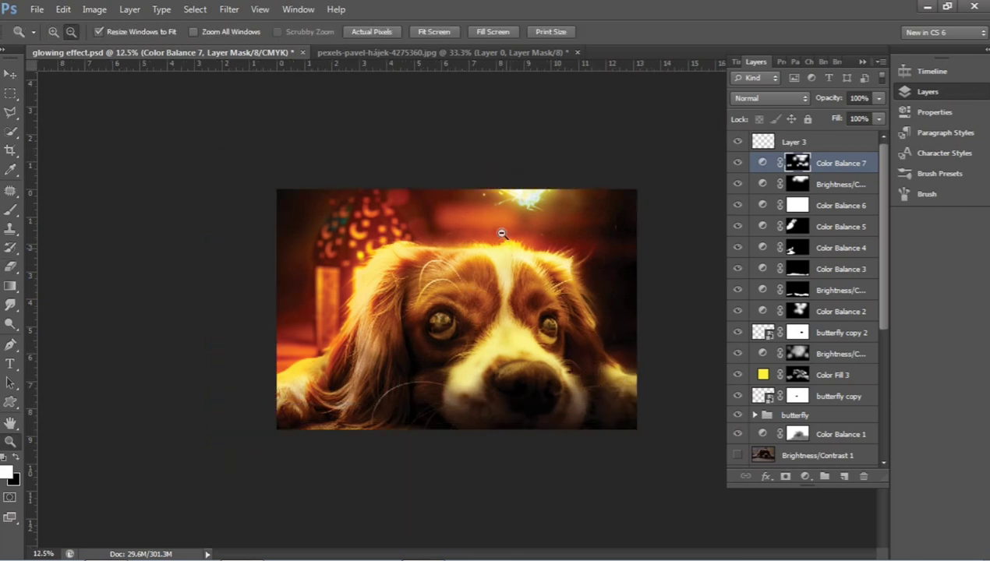
key(ctrl+minus)
key(ctrl+plus)
key(ctrl+plus)
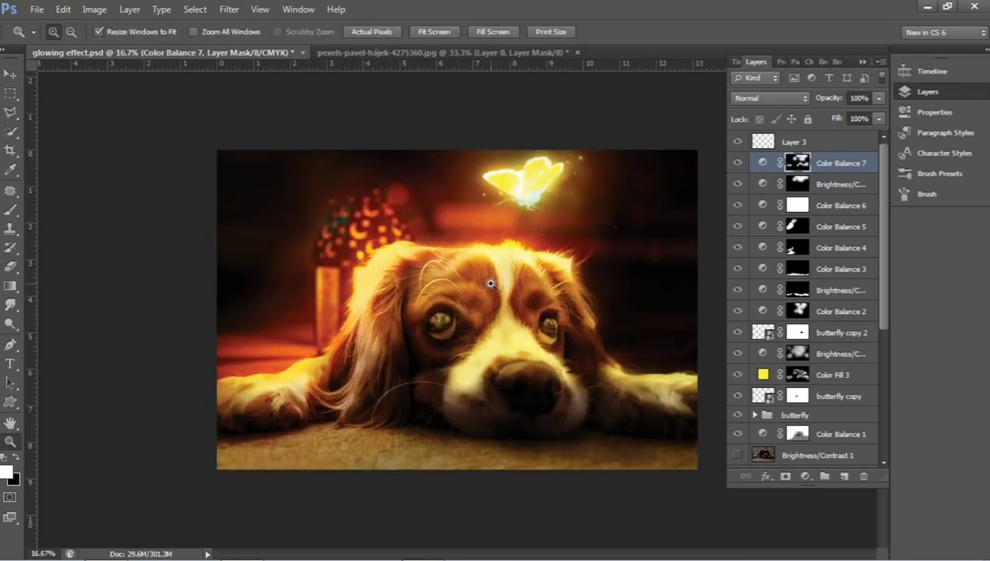
click(807, 366)
scroll(807, 366, down, 3)
key(e)
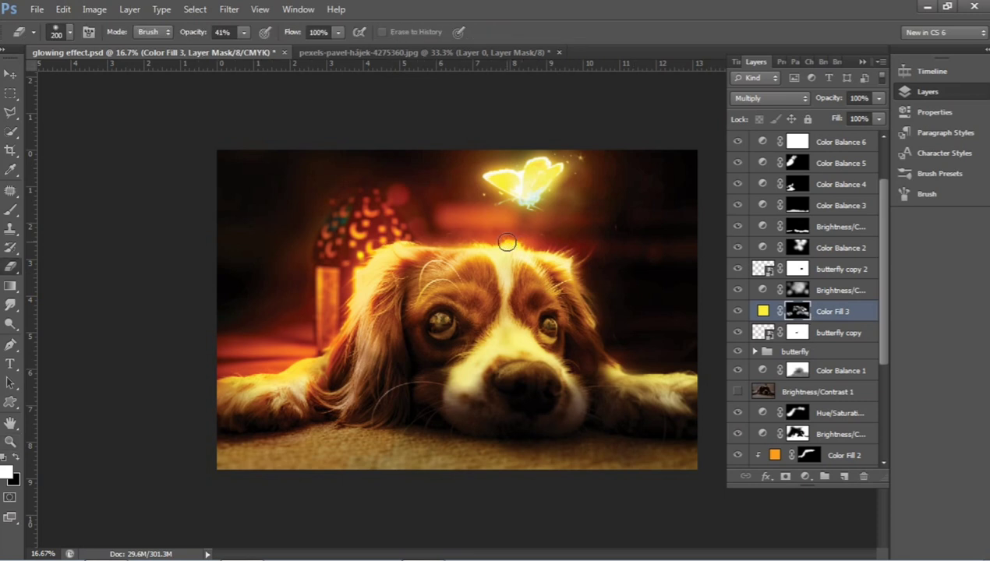
key(0)
Step: Zoom in on the dog's head and set the mask brush to 35% opacity
click(809, 455)
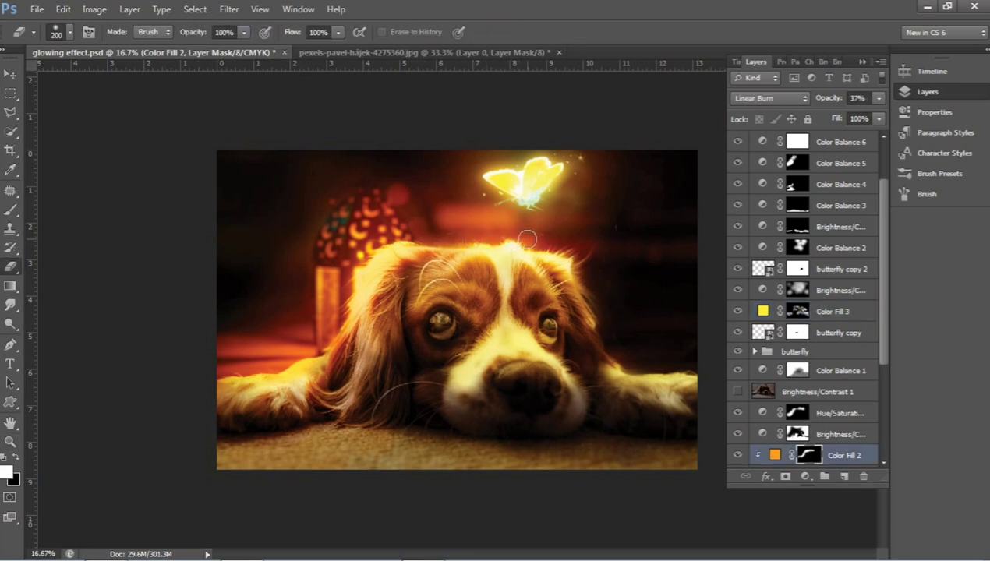
key(b)
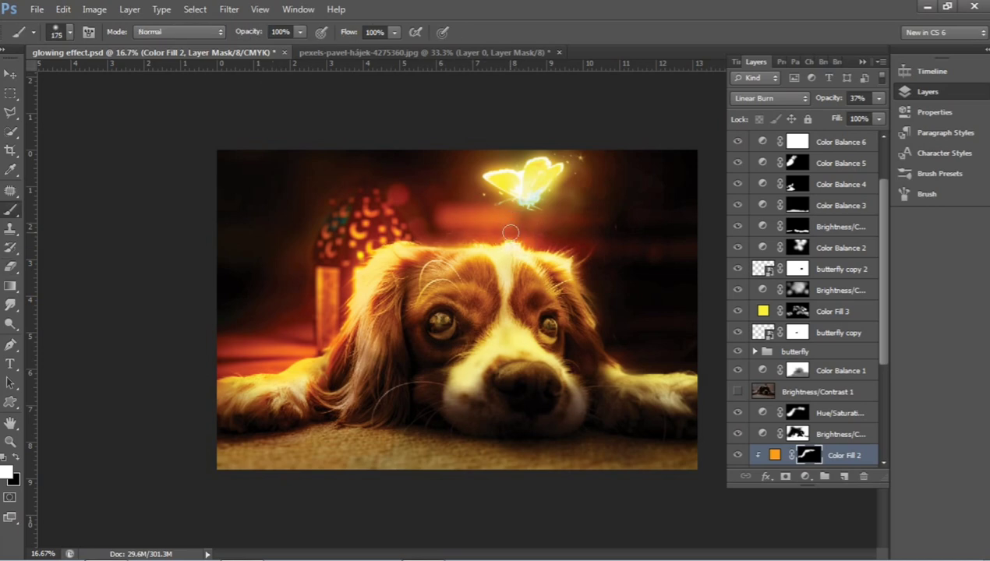
key(z)
alt+click(420, 221)
click(453, 230)
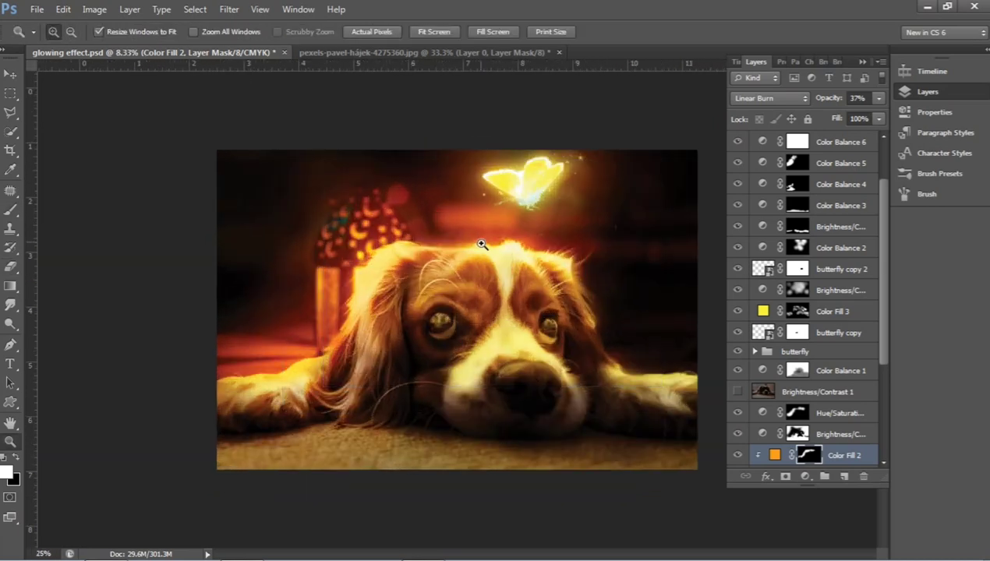
click(482, 238)
click(771, 312)
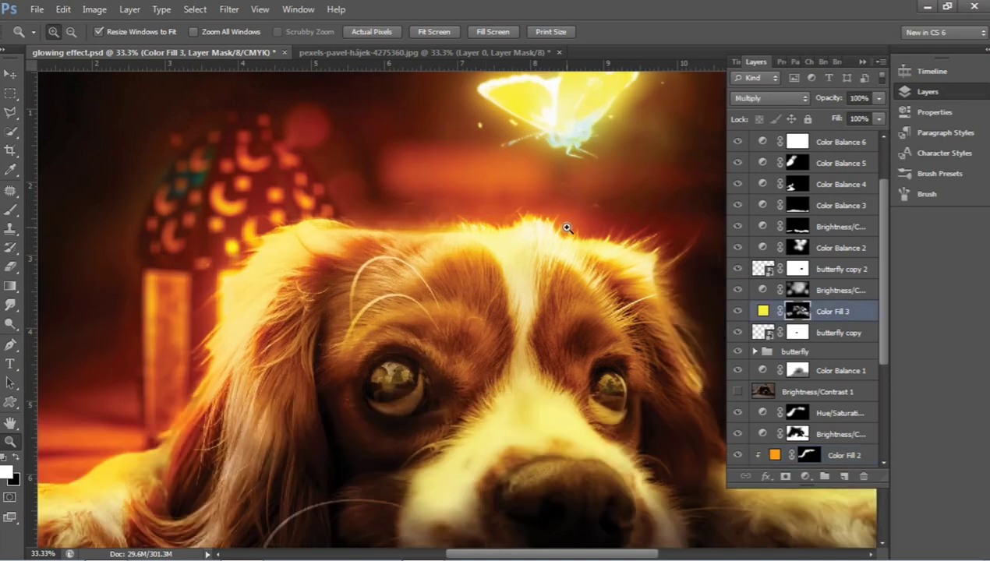
key(b)
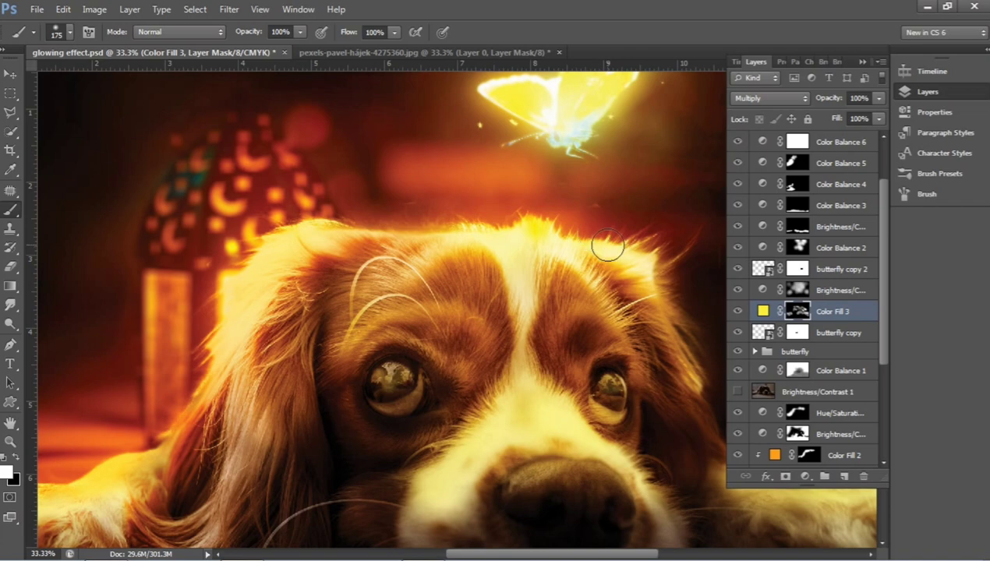
drag(262, 39, 247, 37)
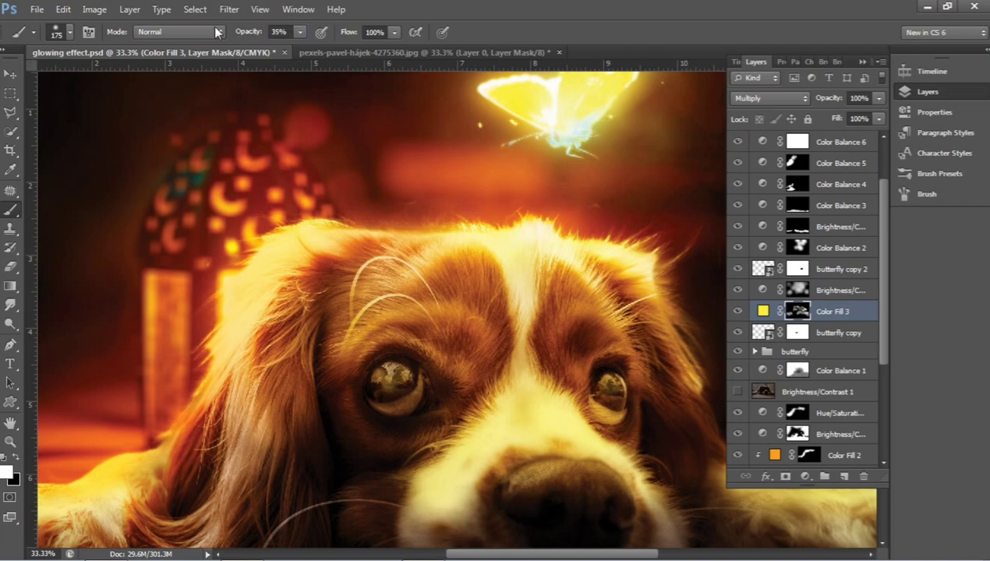